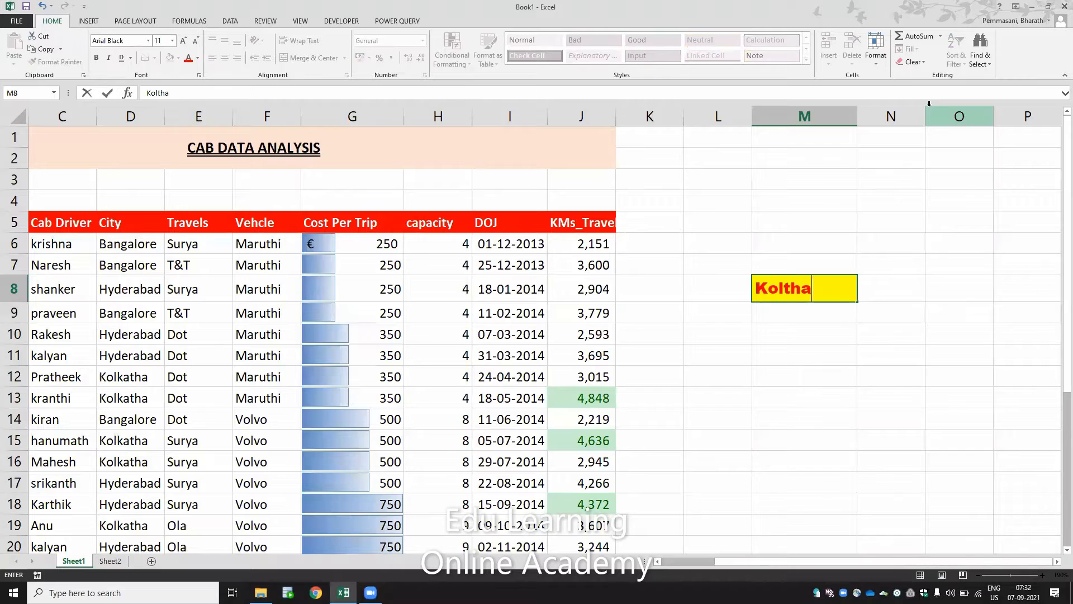
# Finish entering Kolthaka in cell M8 and apply Clear Comments to that cell
pyautogui.write('ka')
pyautogui.press('Return')
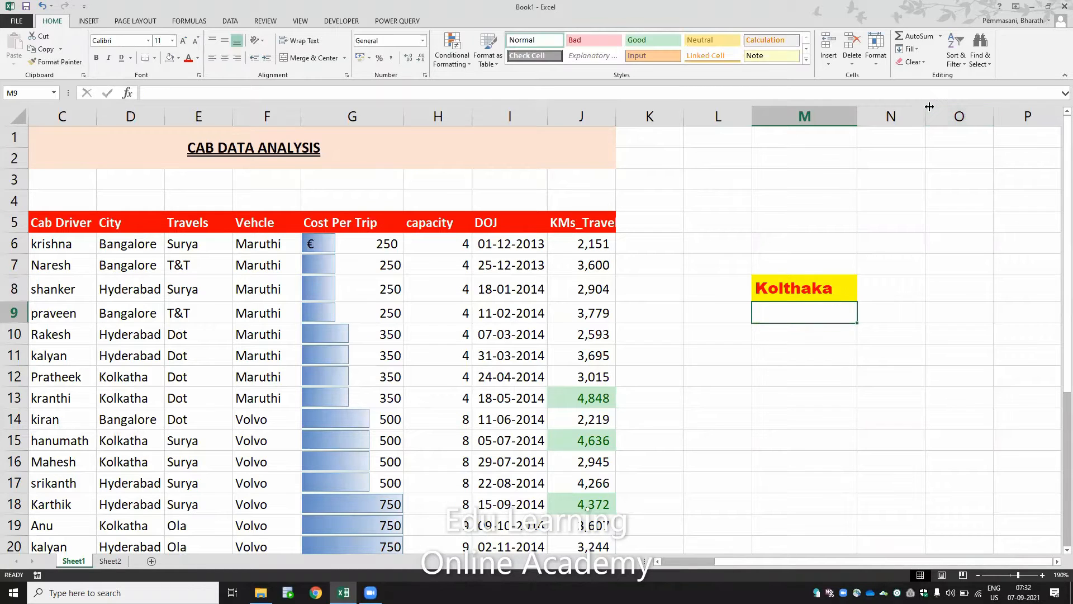
pyautogui.press('Up')
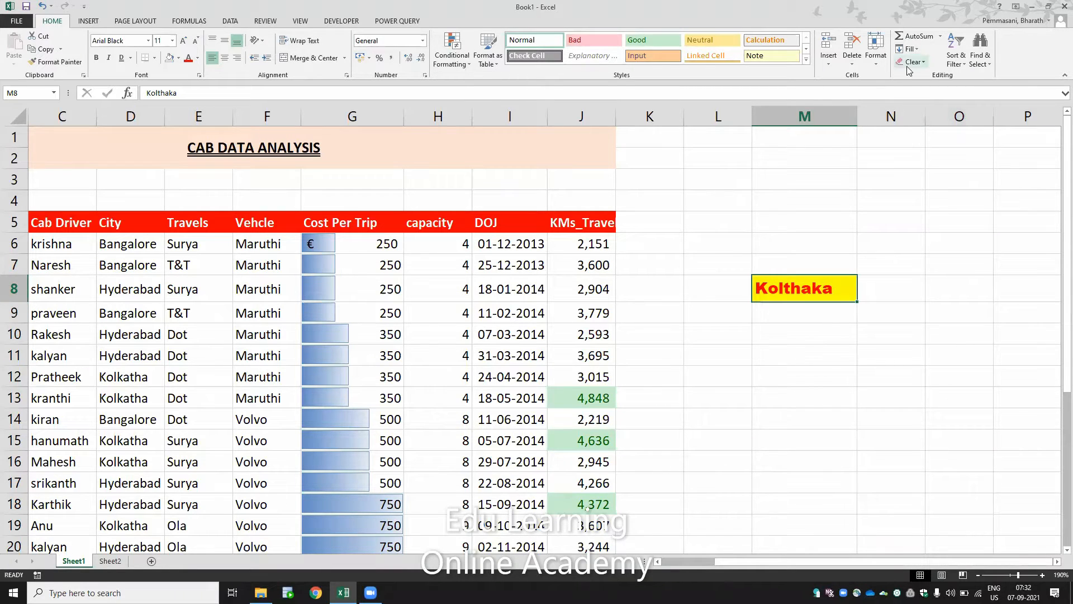
pyautogui.click(910, 62)
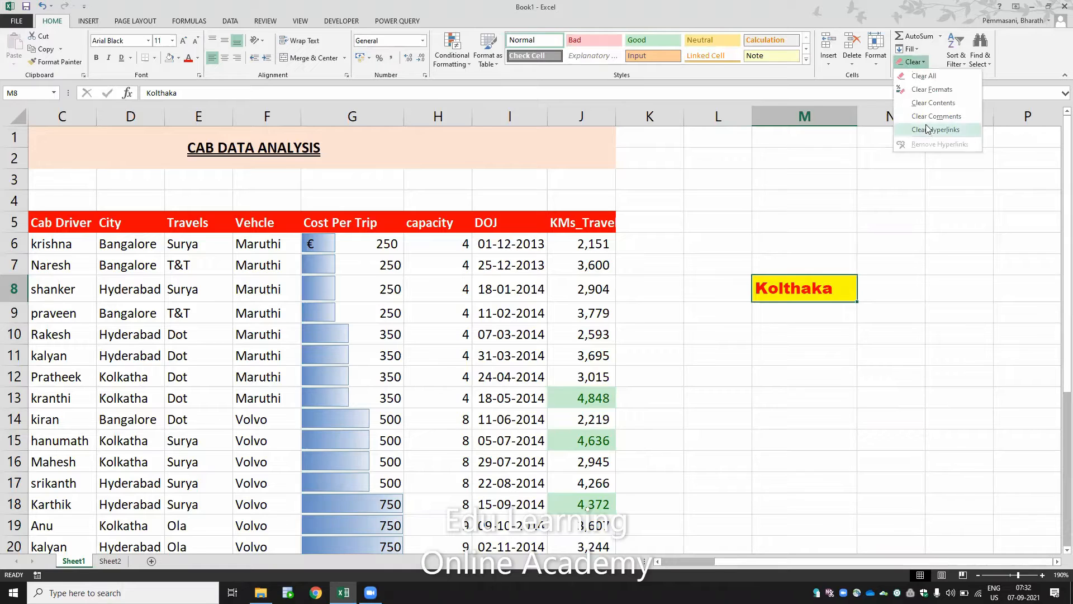
pyautogui.click(925, 119)
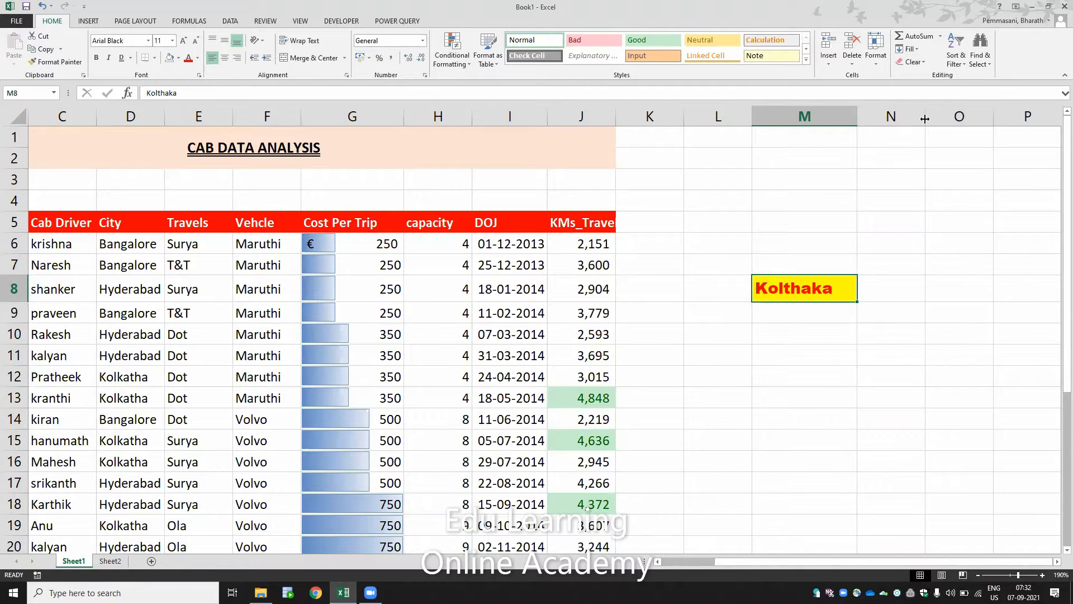
# Insert a comment on cell M8, replacing the default author name with "This is city name"
pyautogui.rightClick(833, 284)
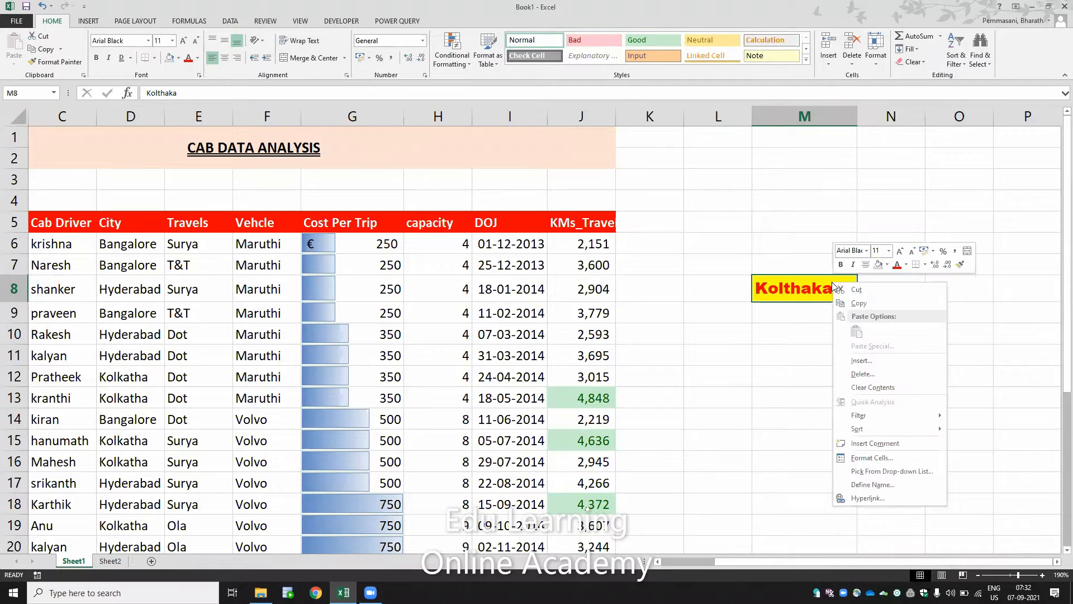
pyautogui.click(875, 444)
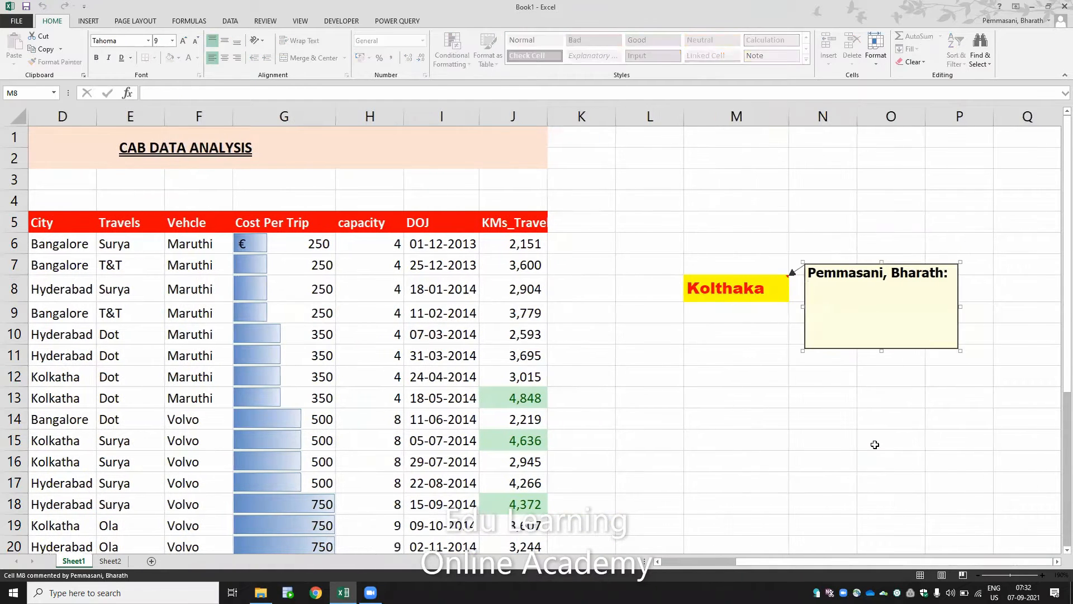
pyautogui.press('BackSpace')
pyautogui.press('BackSpace')
pyautogui.press('BackSpace')
pyautogui.press('BackSpace')
pyautogui.press('BackSpace')
pyautogui.press('BackSpace')
pyautogui.press('BackSpace')
pyautogui.press('BackSpace')
pyautogui.press('BackSpace')
pyautogui.press('BackSpace')
pyautogui.press('BackSpace')
pyautogui.press('BackSpace')
pyautogui.press('BackSpace')
pyautogui.press('BackSpace')
pyautogui.press('BackSpace')
pyautogui.press('BackSpace')
pyautogui.press('BackSpace')
pyautogui.press('BackSpace')
pyautogui.press('BackSpace')
pyautogui.press('BackSpace')
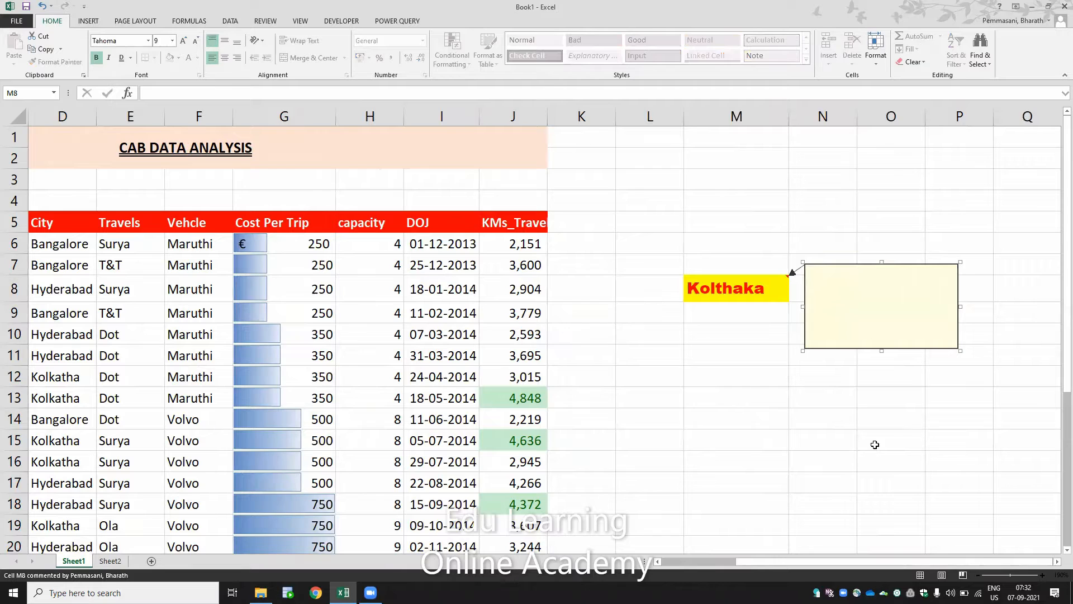
pyautogui.write('This is city  name')
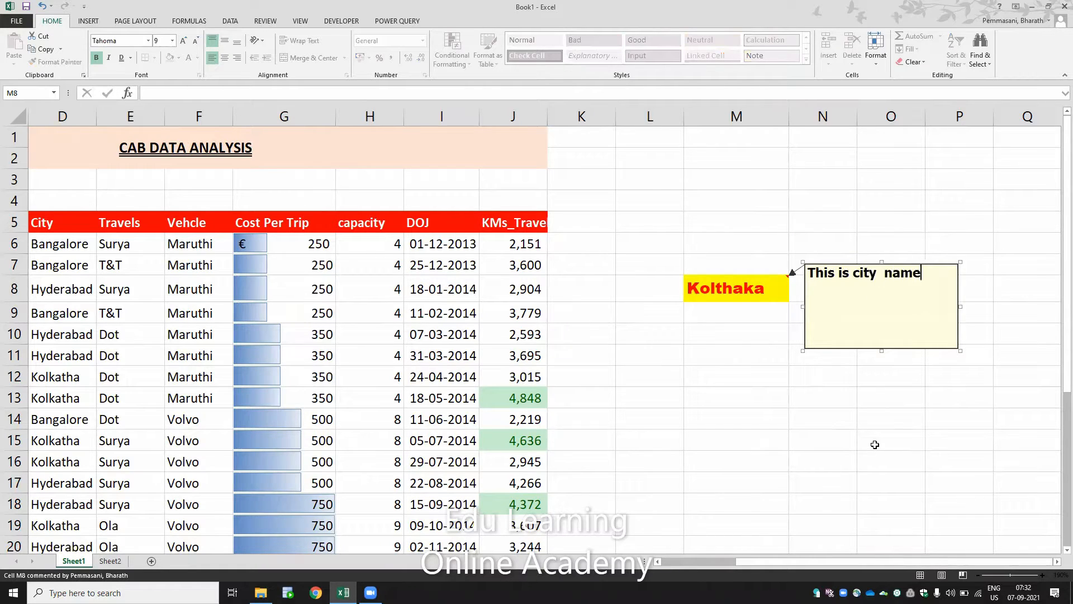
# Shrink the comment box on cell M8 to fit its text and display the finished comment
pyautogui.click(955, 342)
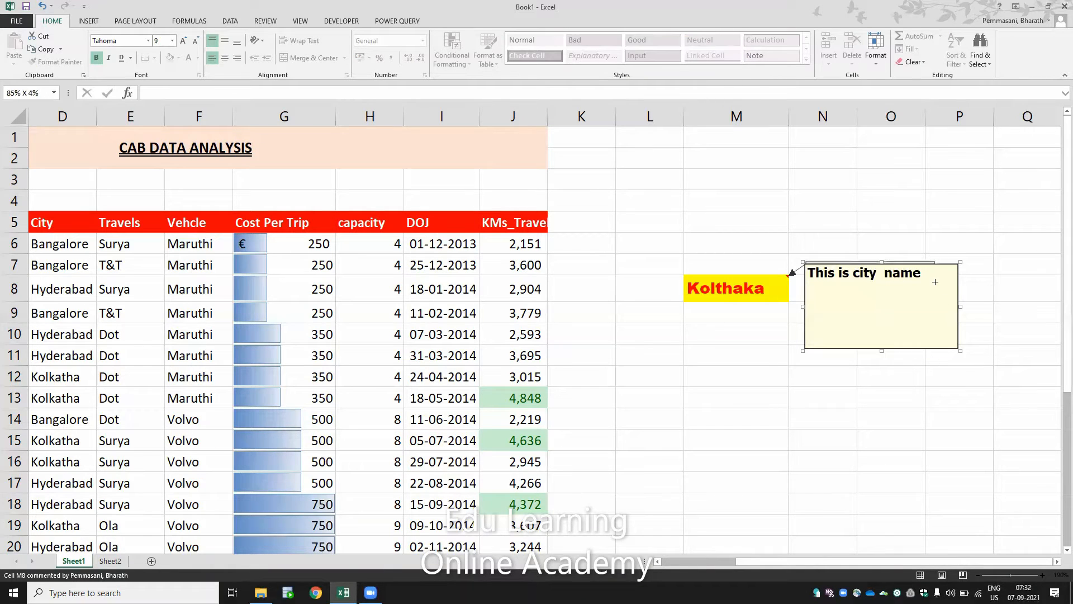
pyautogui.click(836, 370)
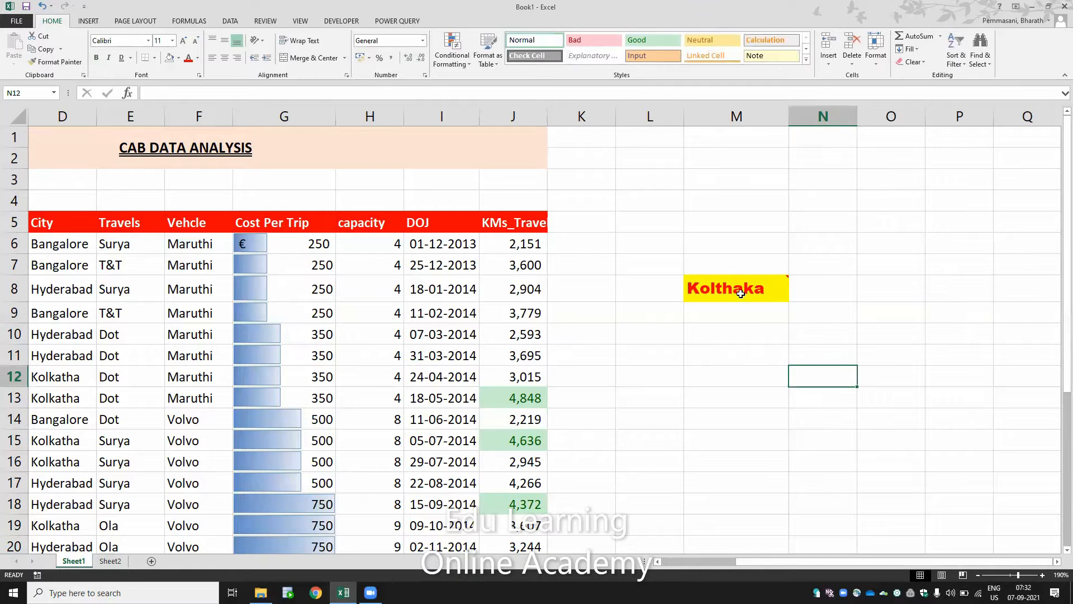
pyautogui.moveTo(740, 291)
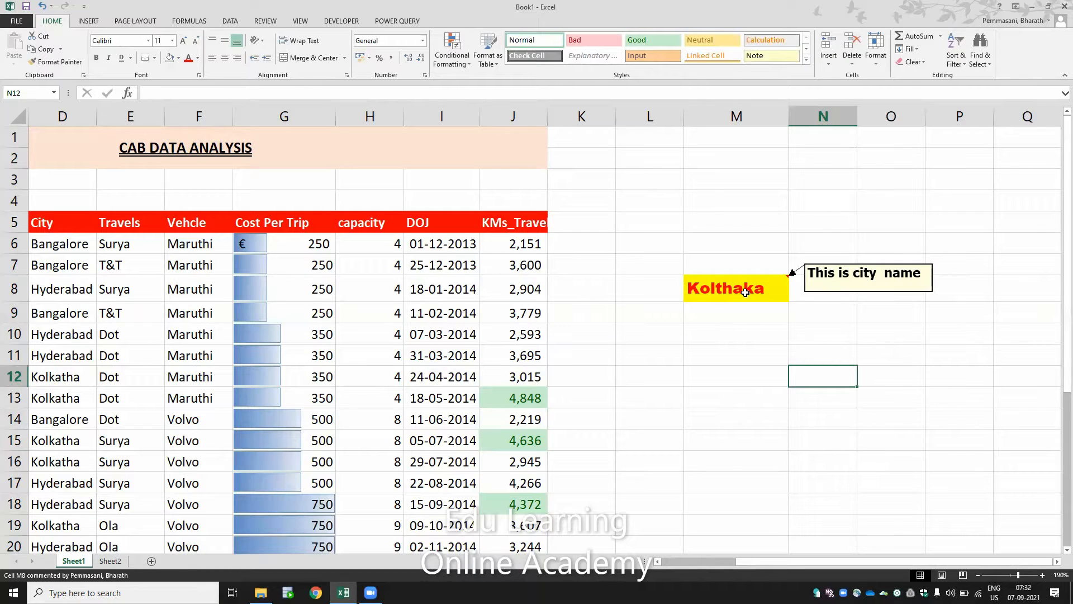
# Clear the comment from cell M8, keeping its text and formatting
pyautogui.click(745, 292)
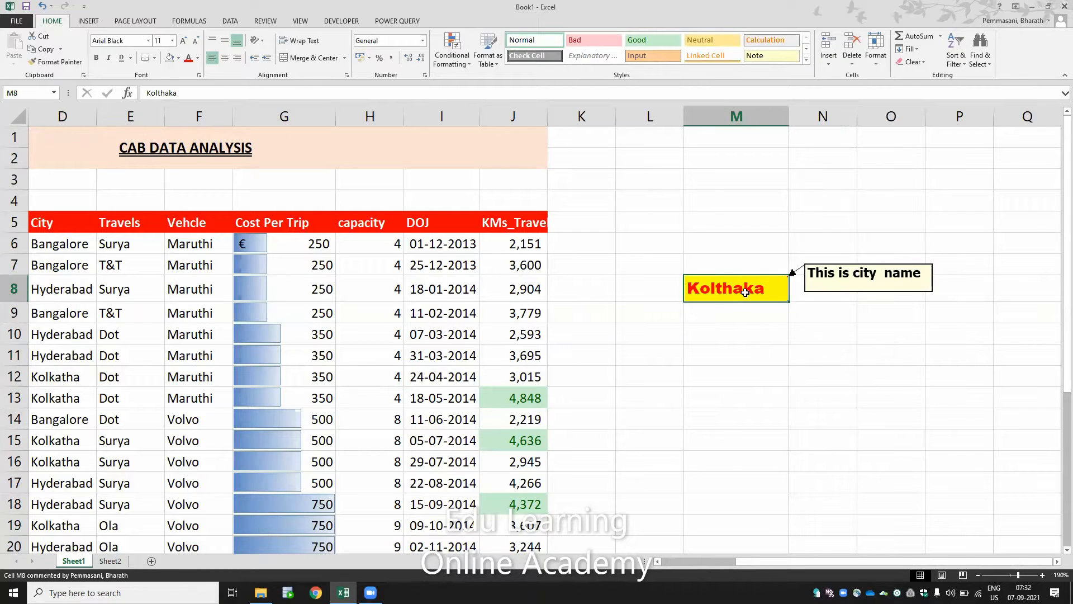
pyautogui.click(917, 62)
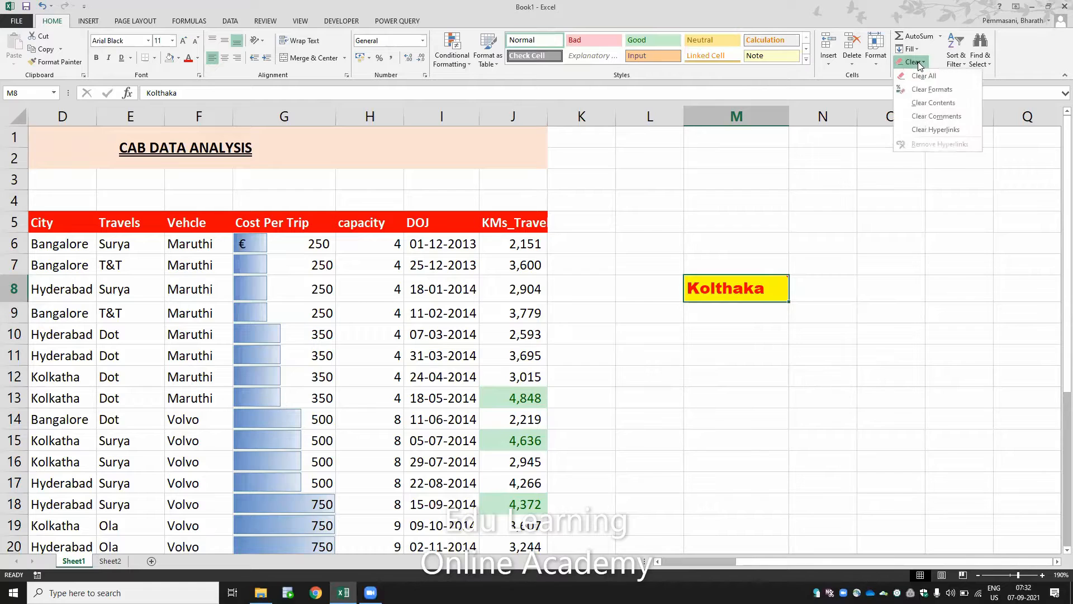
pyautogui.click(929, 116)
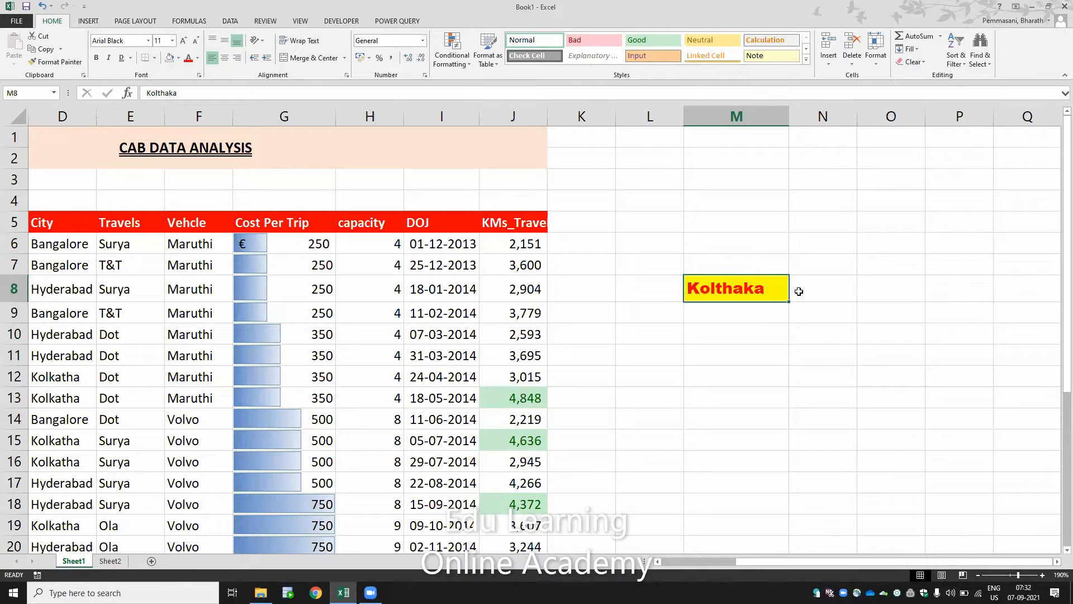
pyautogui.click(910, 62)
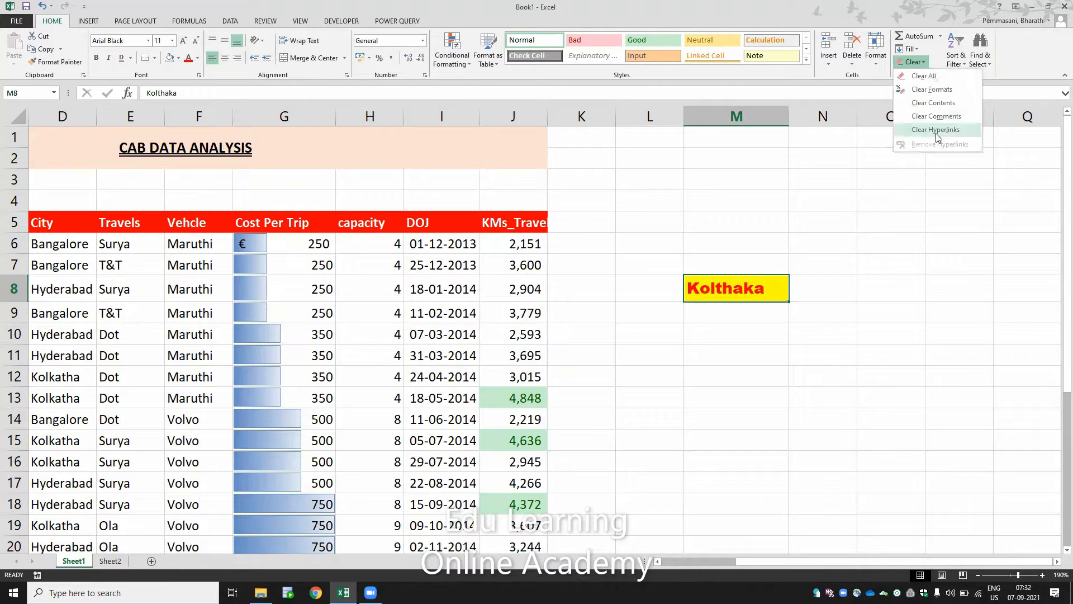
pyautogui.click(742, 210)
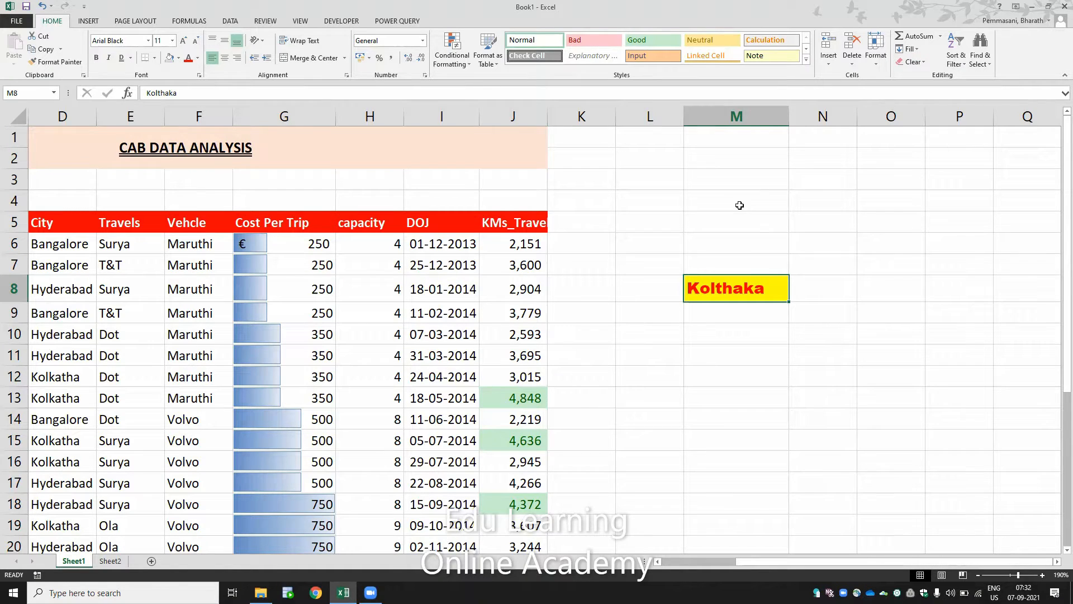
# Start inserting a hyperlink on cell M8 and move the Insert Hyperlink dialog away from the cell
pyautogui.rightClick(725, 286)
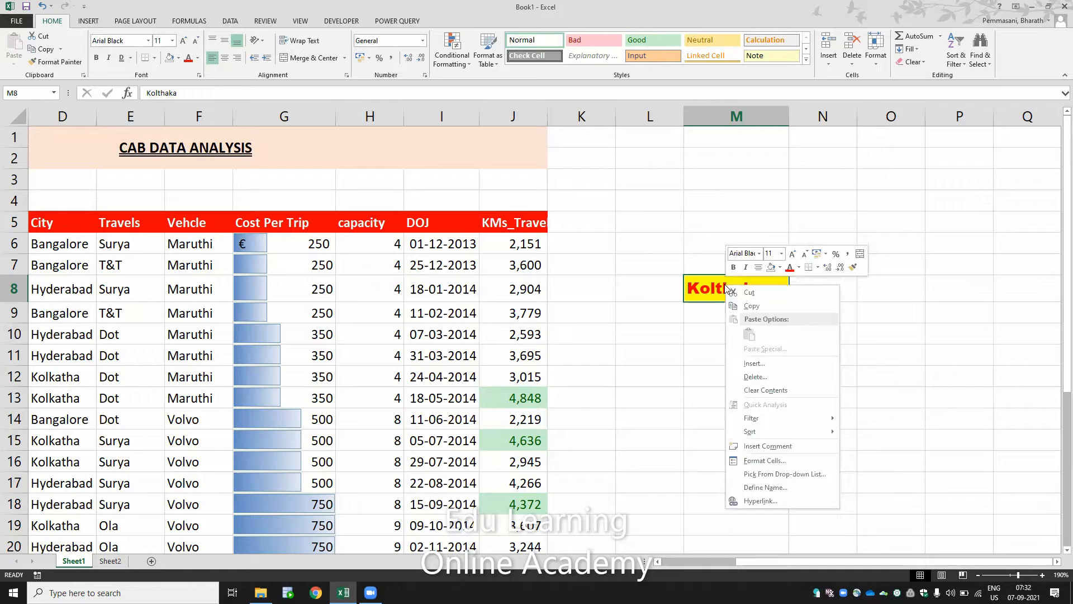
pyautogui.click(779, 499)
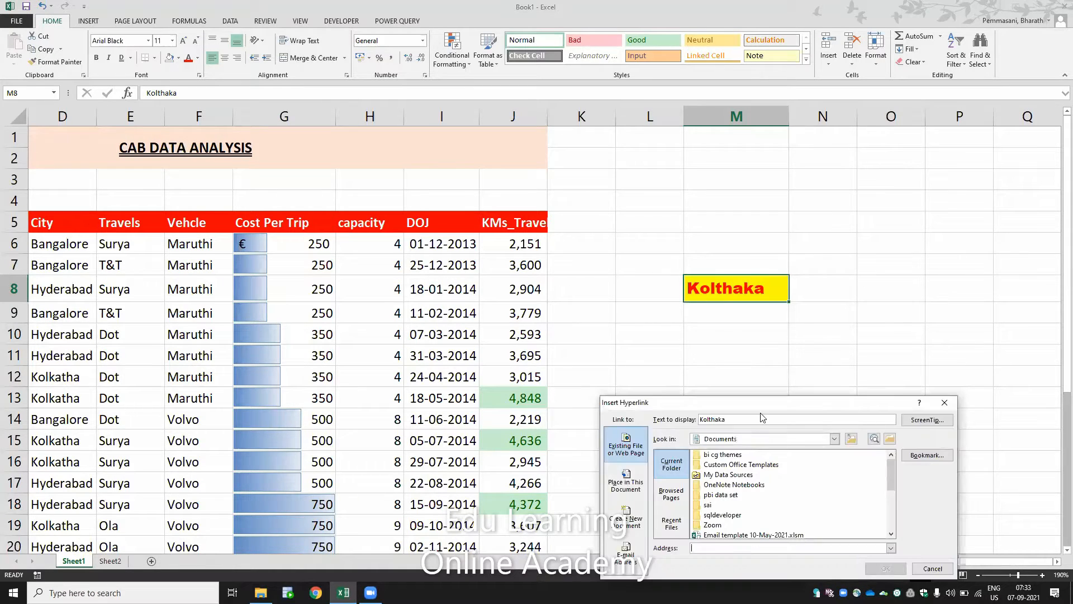
pyautogui.moveTo(770, 403); pyautogui.dragTo(429, 145)
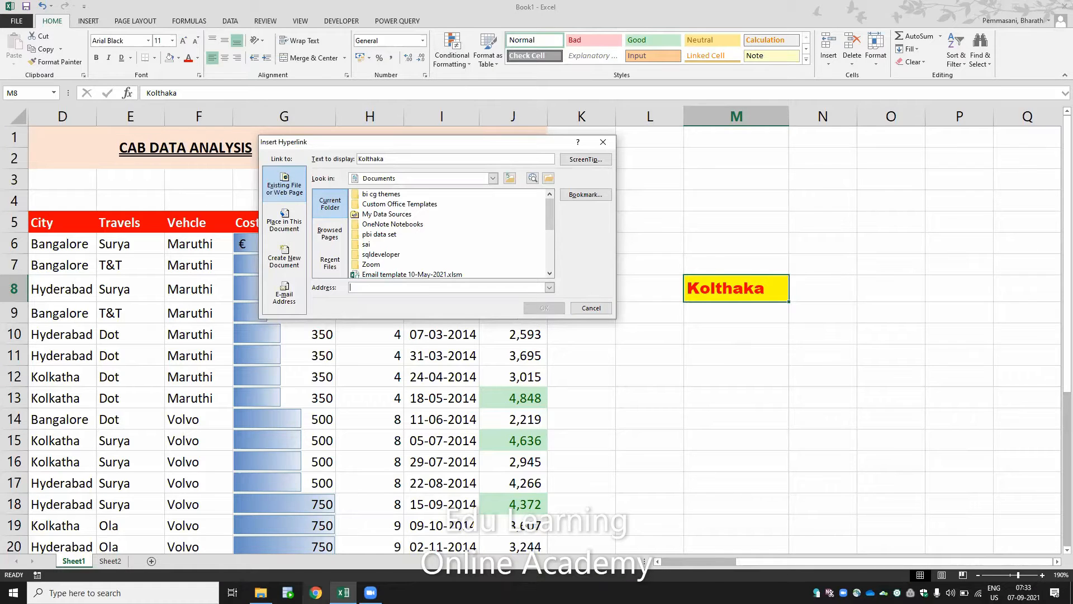
# Switch to Chrome and open google.com
pyautogui.click(315, 592)
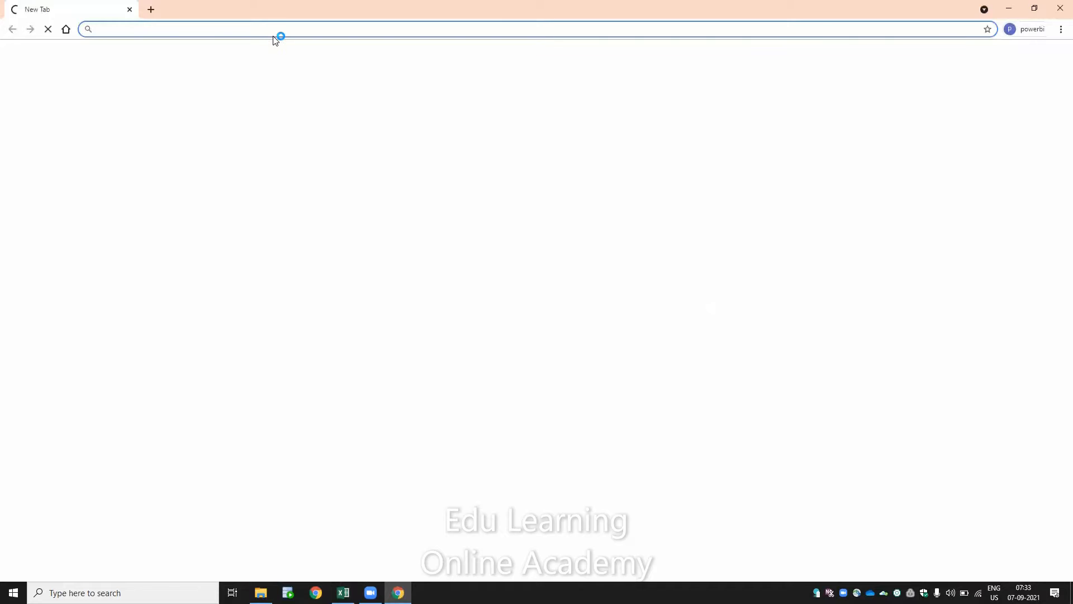
pyautogui.click(283, 30)
pyautogui.write('g')
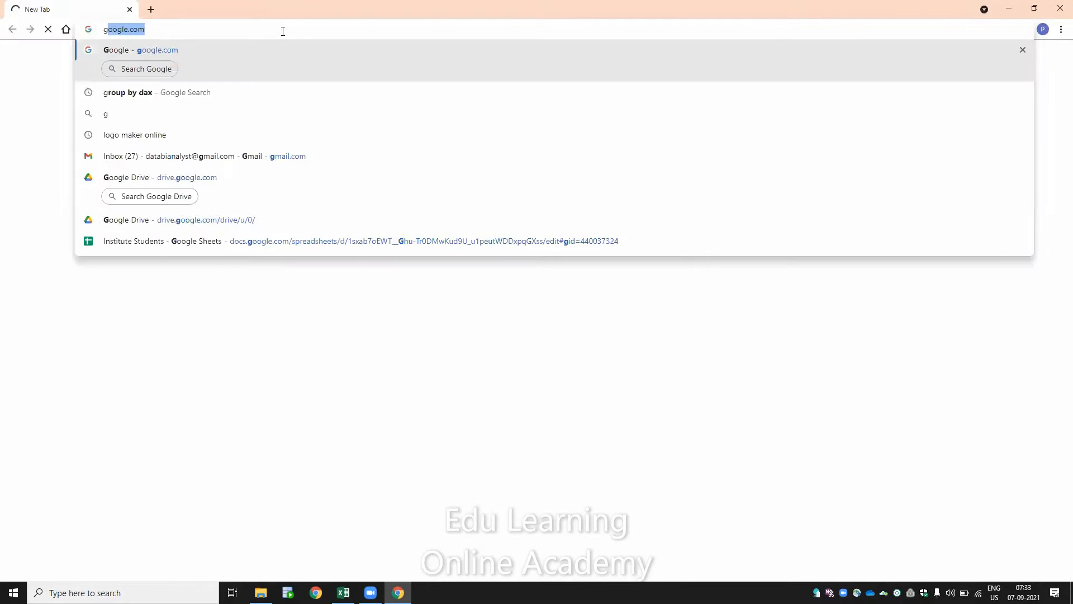
pyautogui.write('oo')
pyautogui.press('Return')
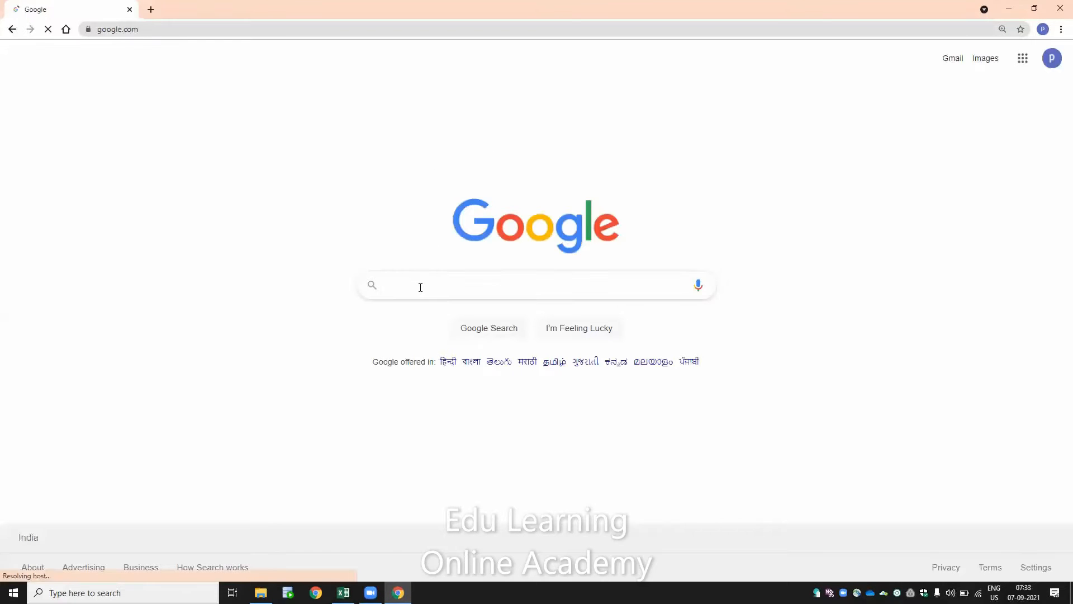
# Search Google for "koltkatha"
pyautogui.write('kolthat')
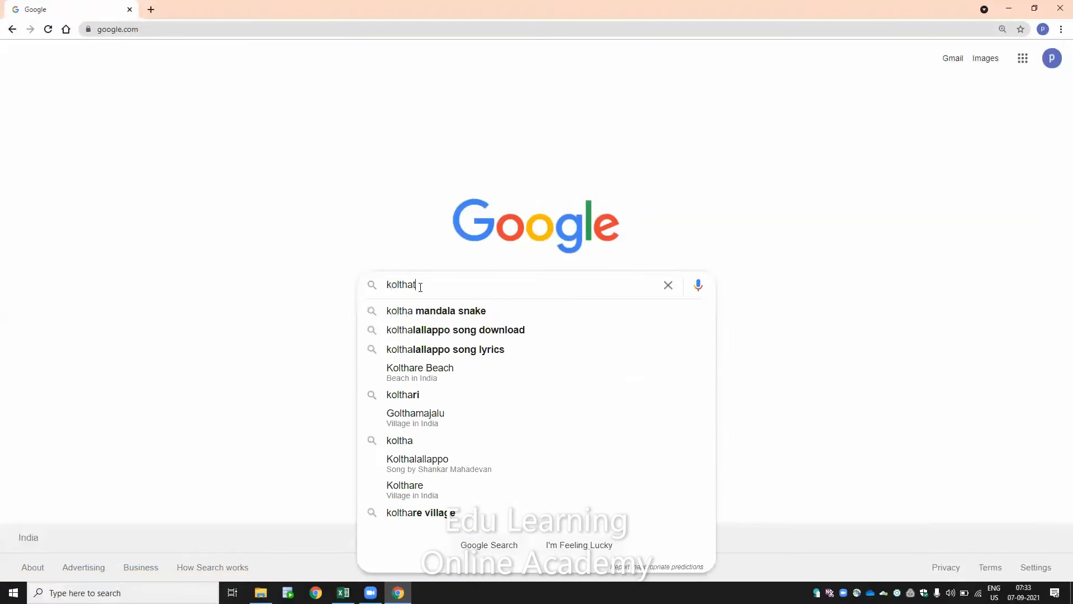
pyautogui.press('BackSpace')
pyautogui.press('BackSpace')
pyautogui.press('BackSpace')
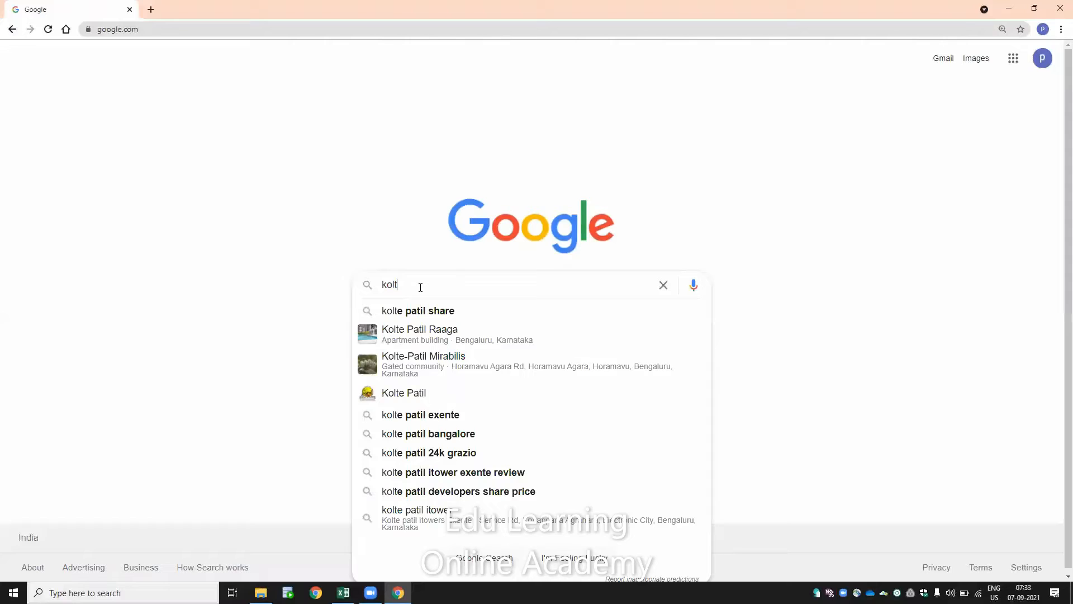
pyautogui.write('katha')
pyautogui.press('Return')
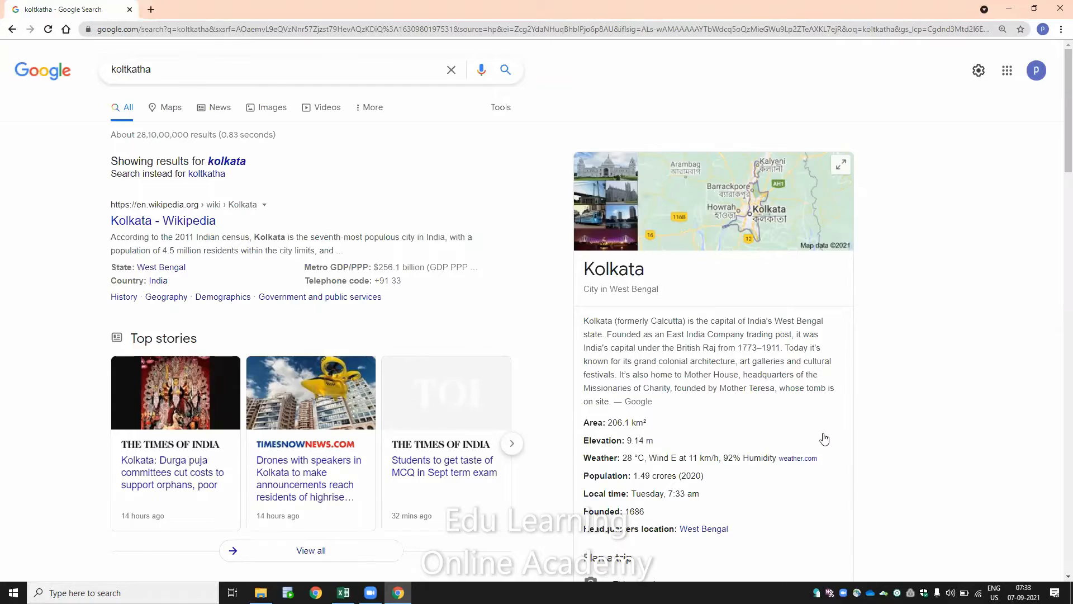
# Look through the search results, open the Kolkata Wikipedia article and copy its web address
pyautogui.scroll(-8, 824, 440)
pyautogui.scroll(8, 810, 408)
pyautogui.scroll(-6, 1057, 170)
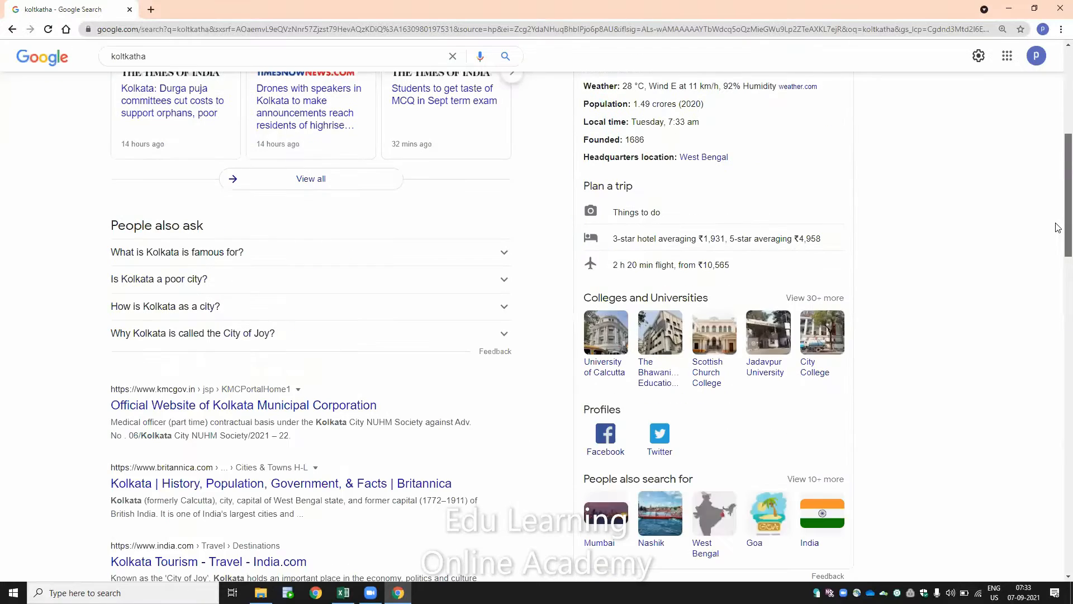
pyautogui.moveTo(1058, 228); pyautogui.dragTo(1057, 126)
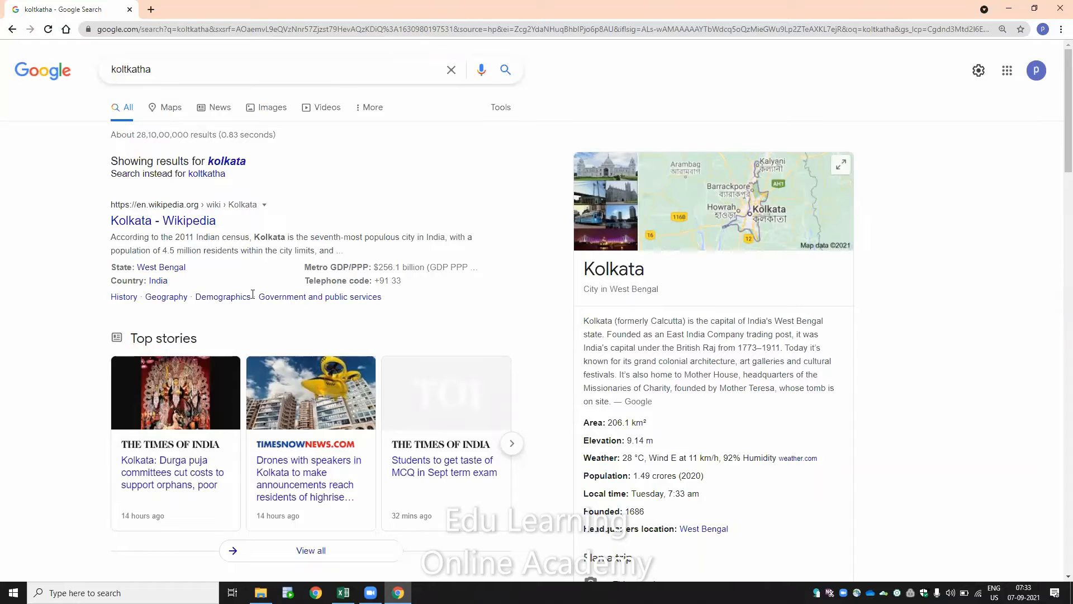
pyautogui.click(175, 222)
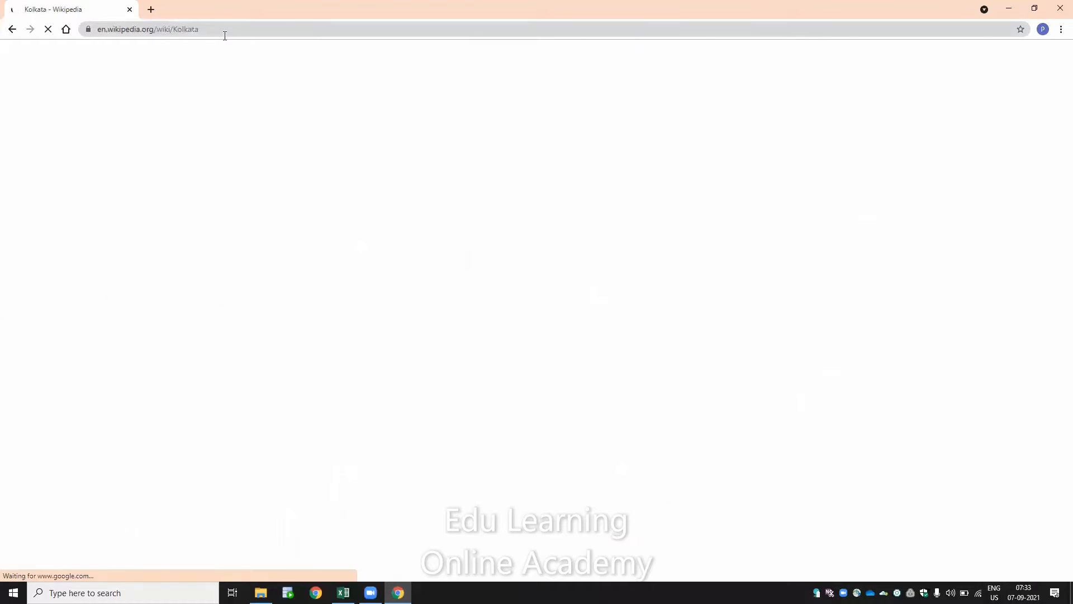
pyautogui.click(225, 36)
pyautogui.hotkey('ctrl', 'c')
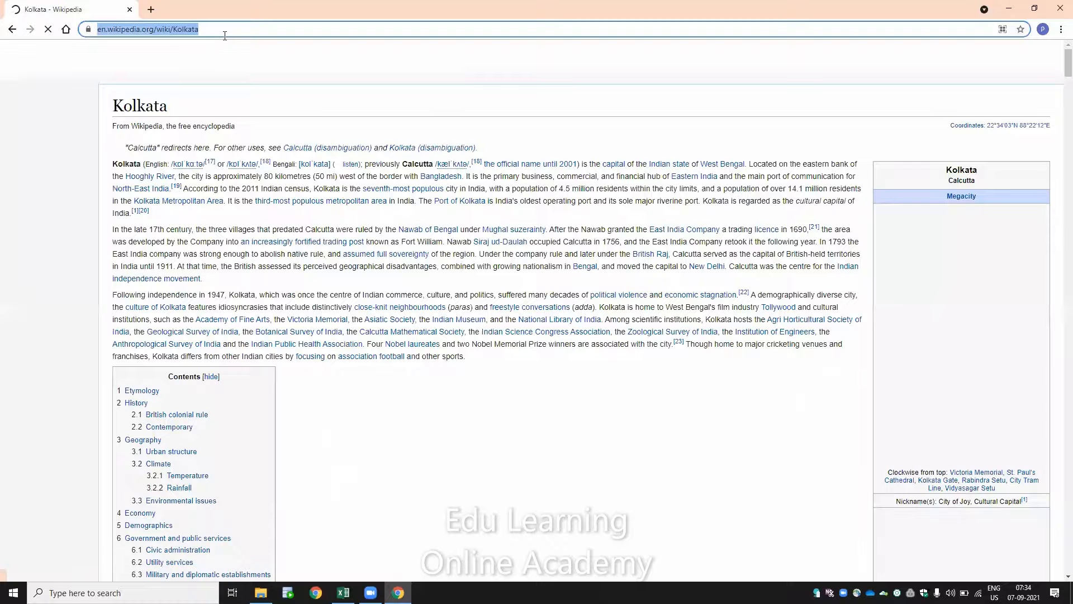
pyautogui.hotkey('alt', 'Tab')
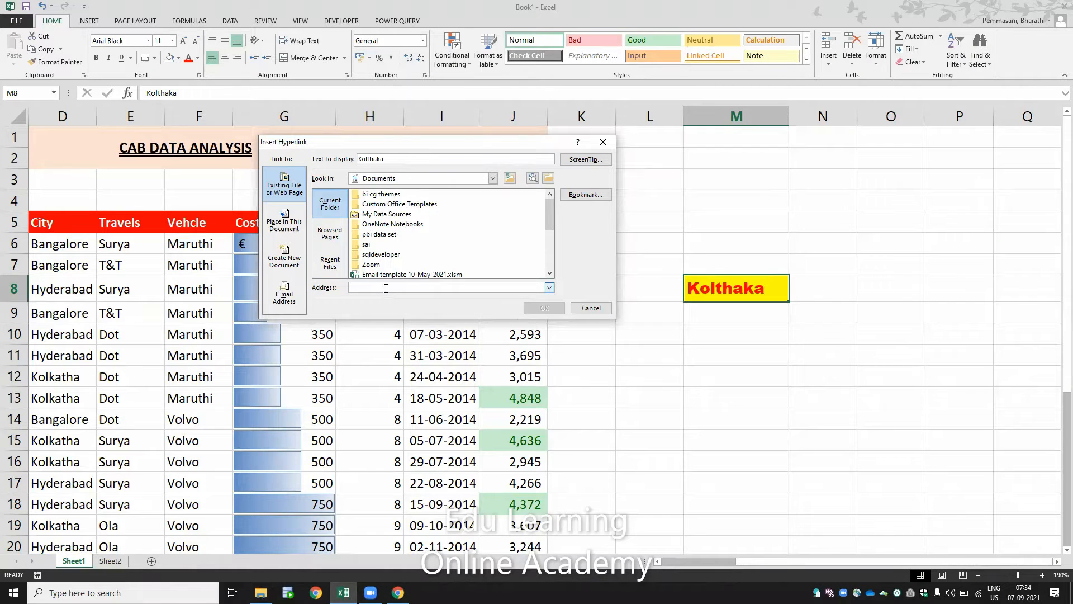
pyautogui.hotkey('ctrl', 'v')
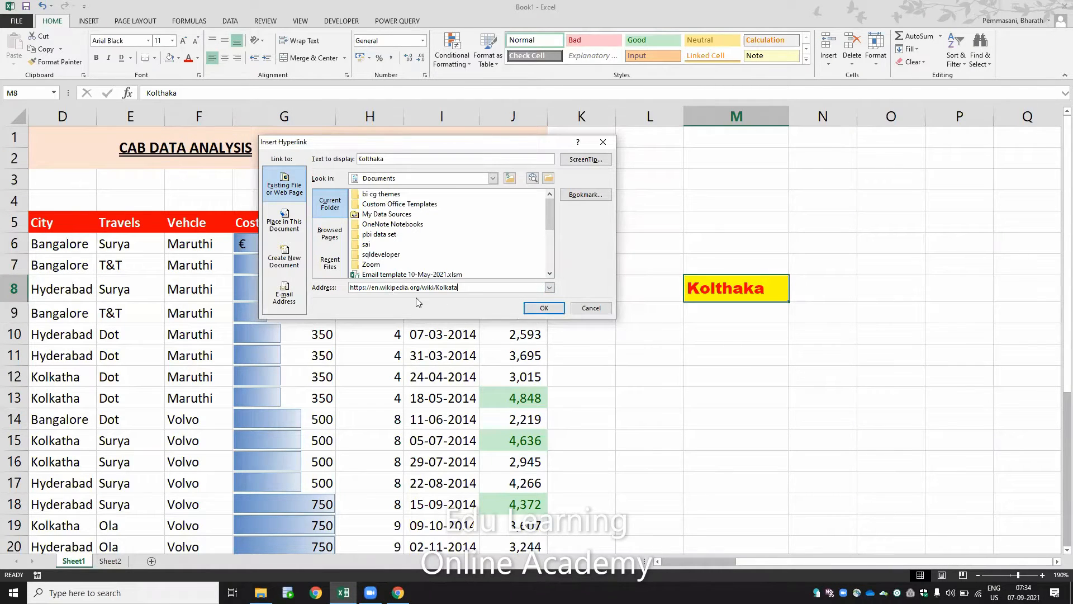
pyautogui.click(534, 307)
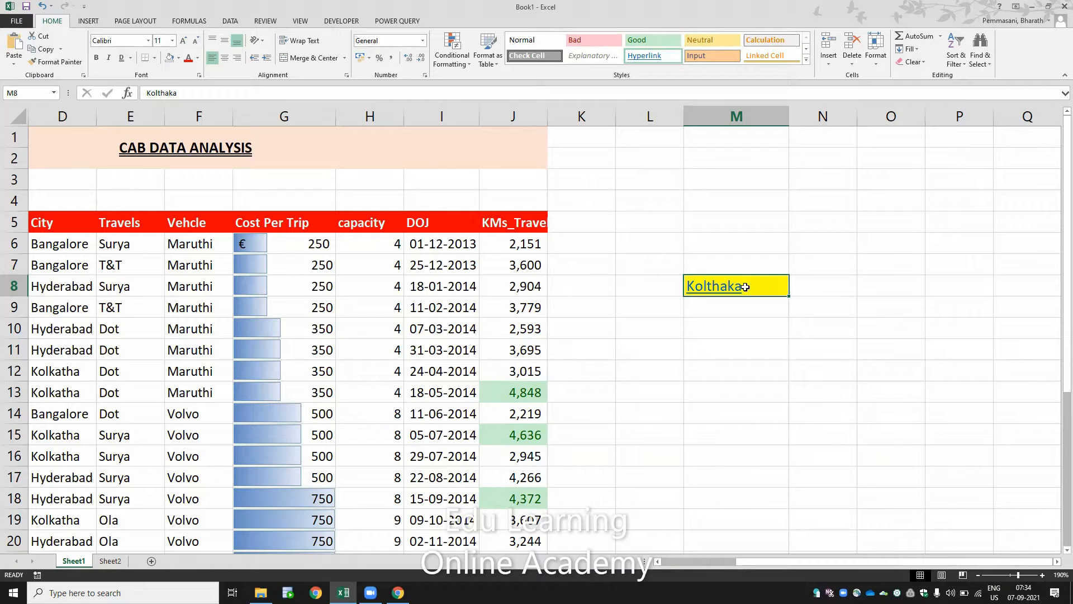
# Follow the hyperlink in cell M8 to test it, and close the browser window
pyautogui.click(726, 286)
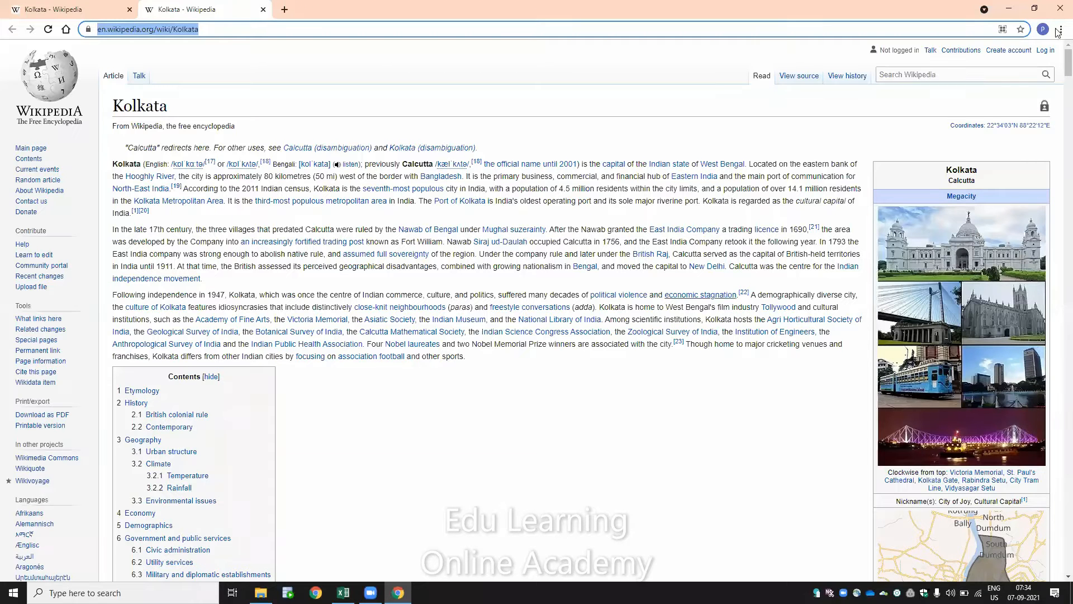
pyautogui.click(1058, 10)
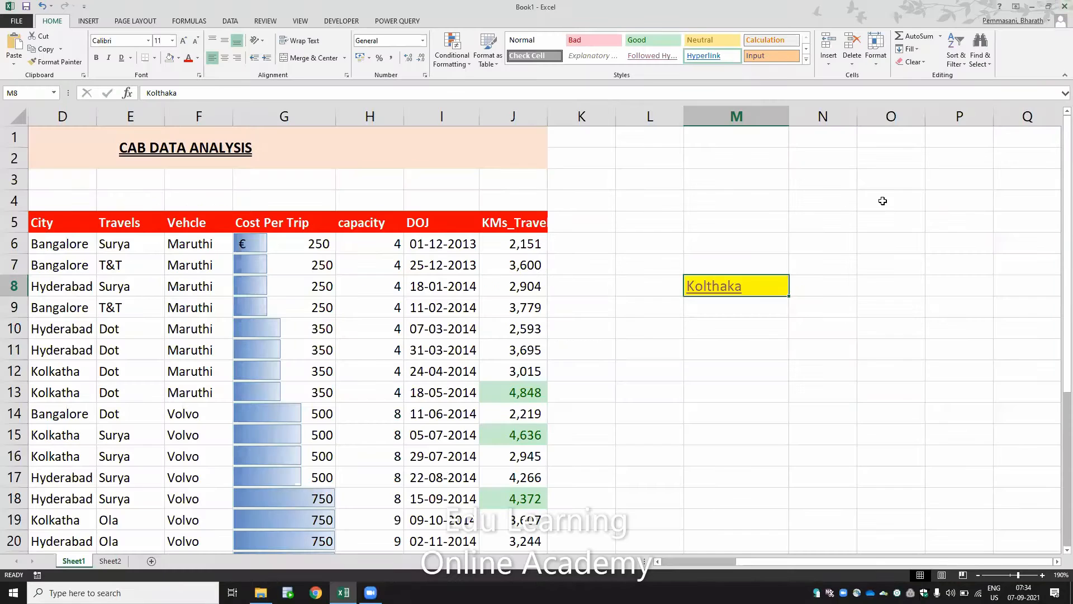
# Point cell M8's hyperlink to cell A1 of Sheet2 in this workbook, and test it by following it and returning to Sheet1
pyautogui.rightClick(724, 287)
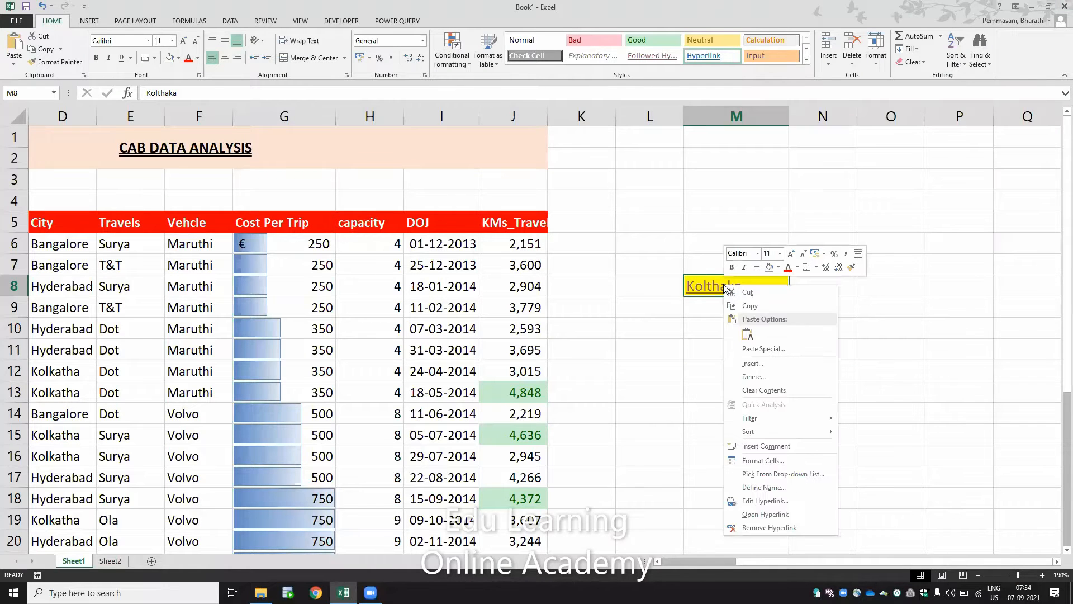
pyautogui.click(760, 501)
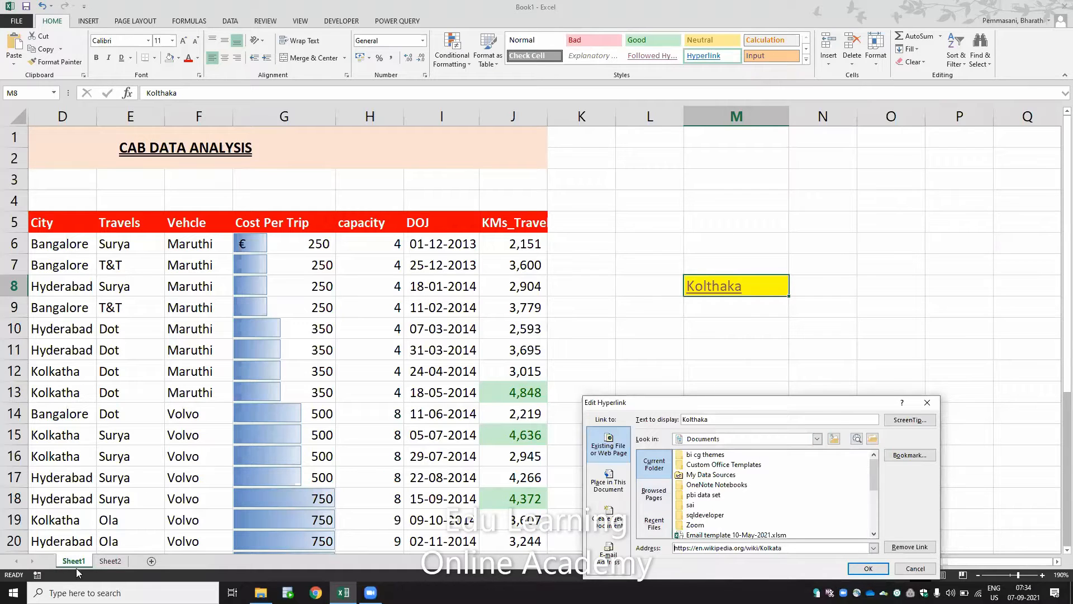
pyautogui.click(608, 484)
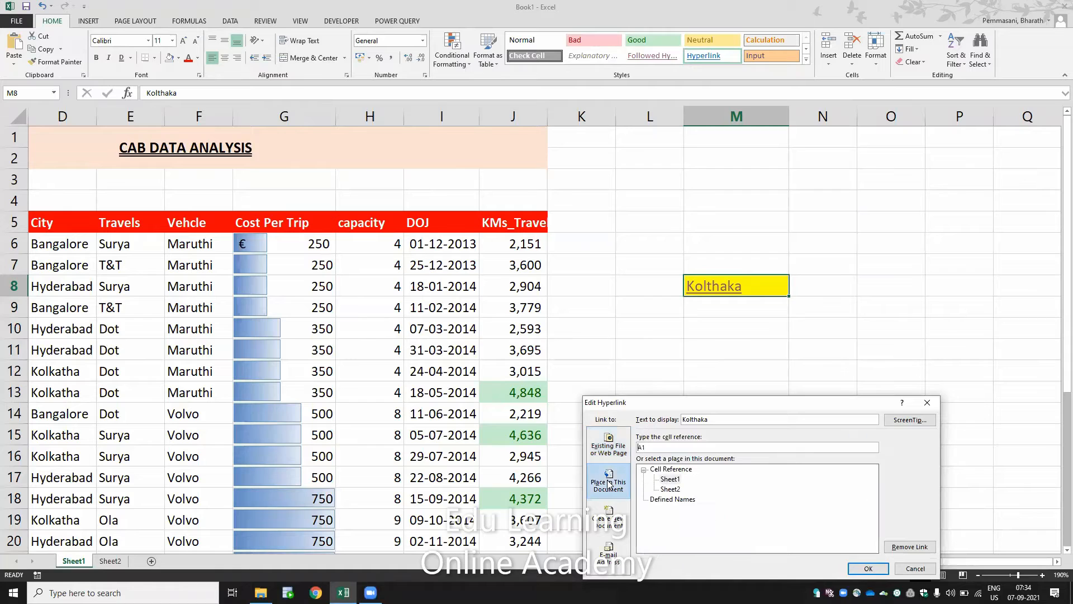
pyautogui.click(671, 489)
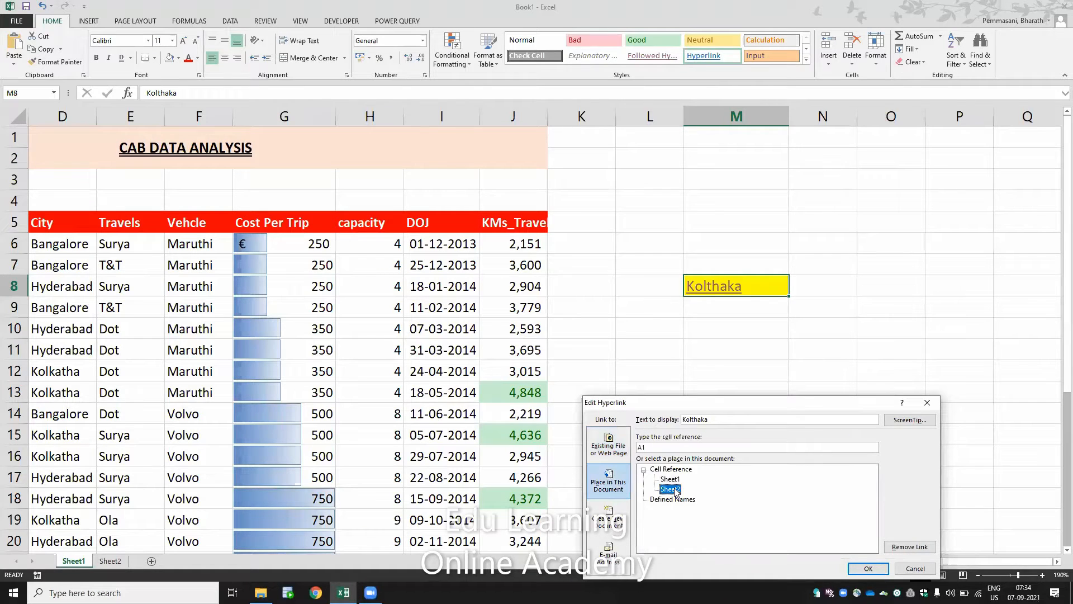
pyautogui.click(875, 569)
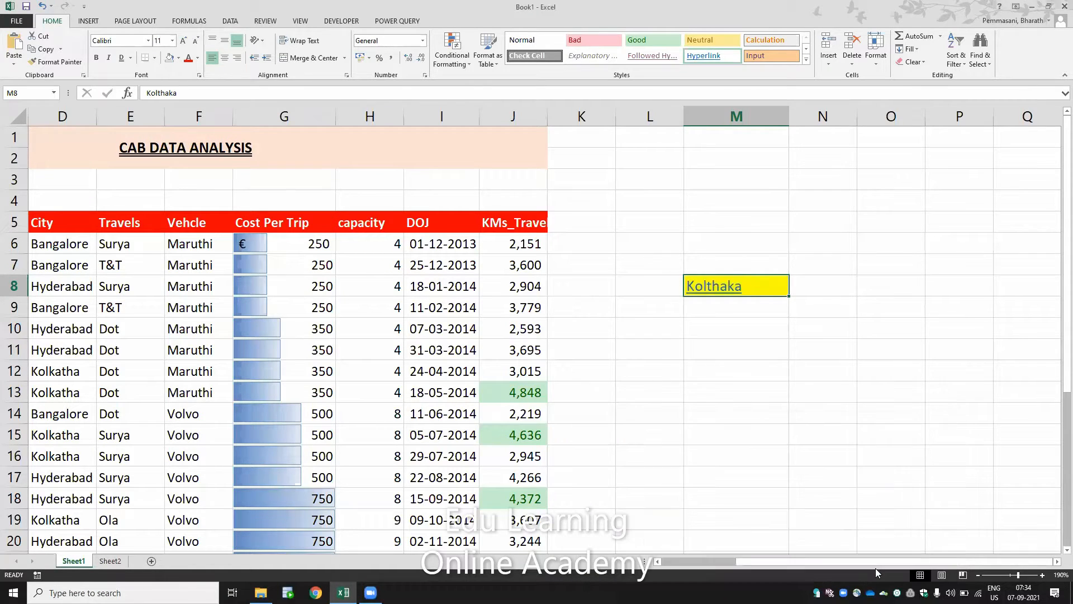
pyautogui.click(711, 291)
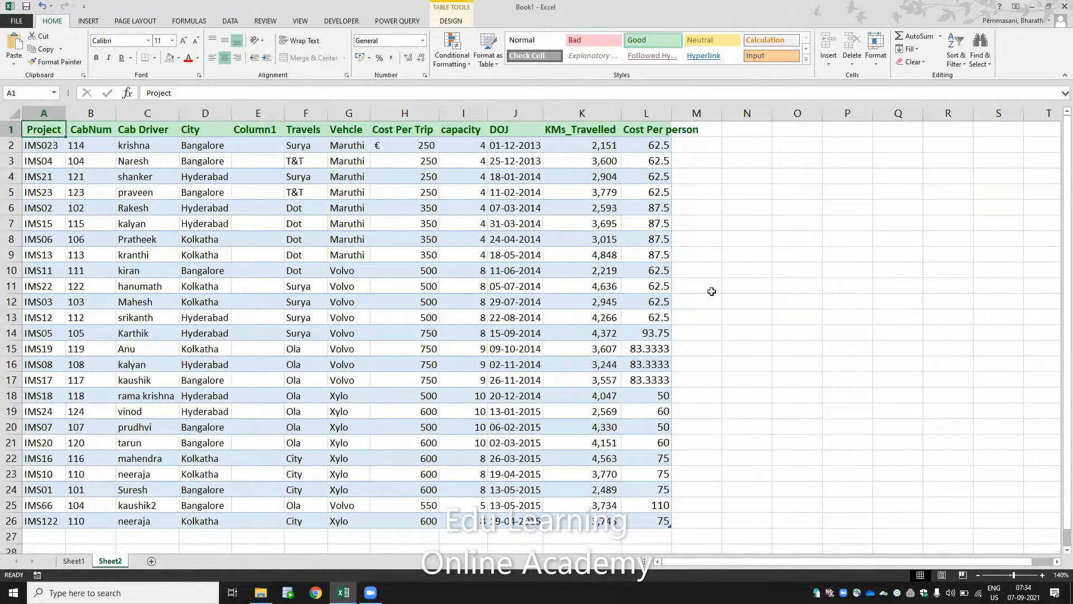
pyautogui.click(74, 561)
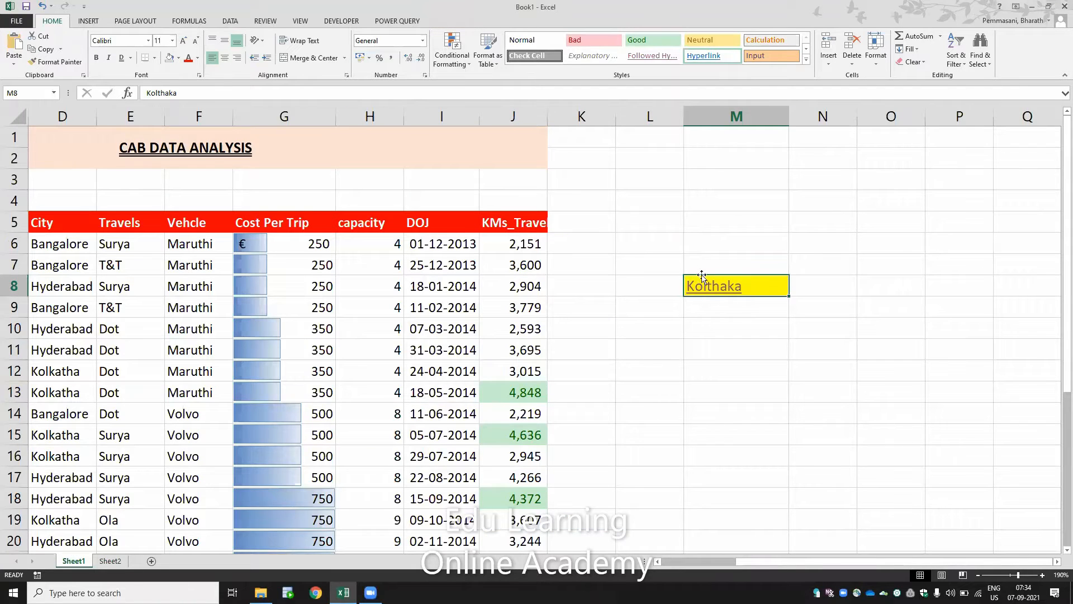
# Remove the hyperlink together with its formatting from cell M8 and delete the cell's text
pyautogui.click(911, 62)
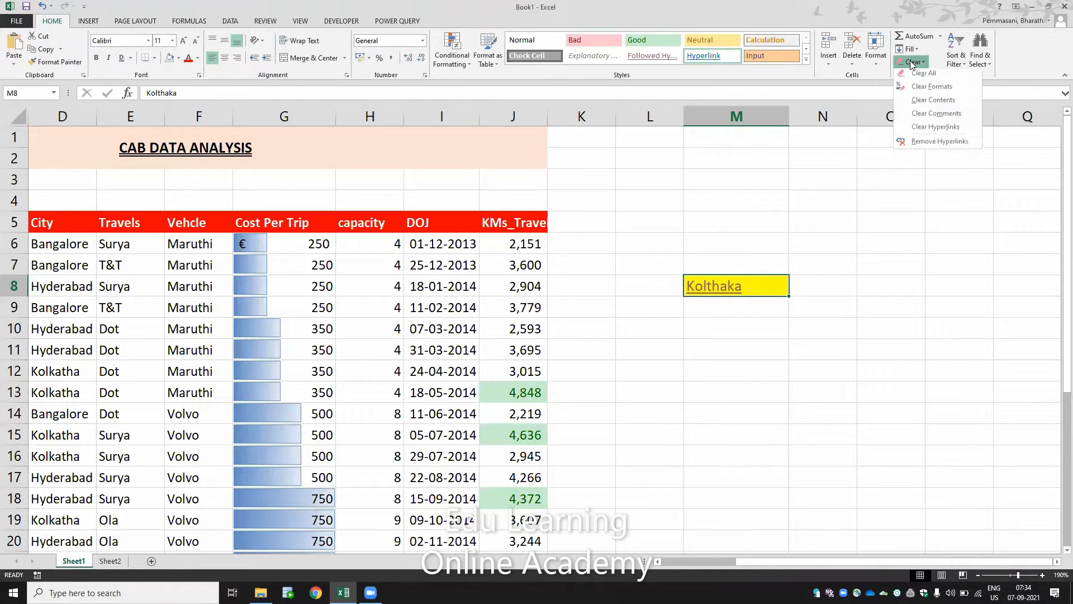
pyautogui.click(925, 144)
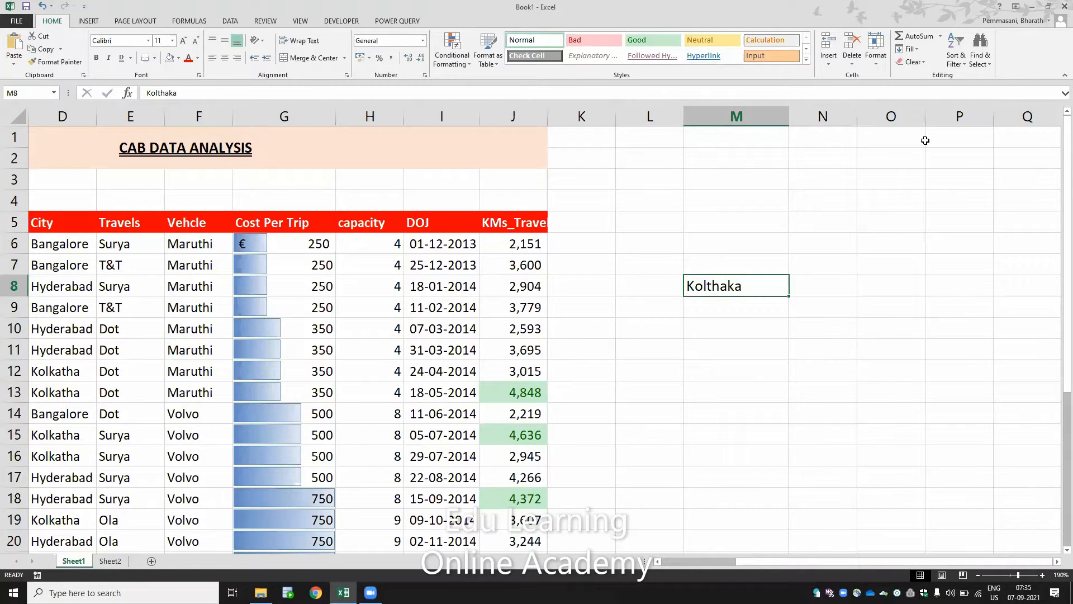
pyautogui.press('Delete')
# Turn on filtering for the cab data table from header cell A5, and turn it off again
pyautogui.press('Left')
pyautogui.press('Left')
pyautogui.press('Left')
pyautogui.press('Left')
pyautogui.press('Left')
pyautogui.press('Left')
pyautogui.press('Left')
pyautogui.press('Left')
pyautogui.press('Left')
pyautogui.press('Left')
pyautogui.press('Left')
pyautogui.press('Left')
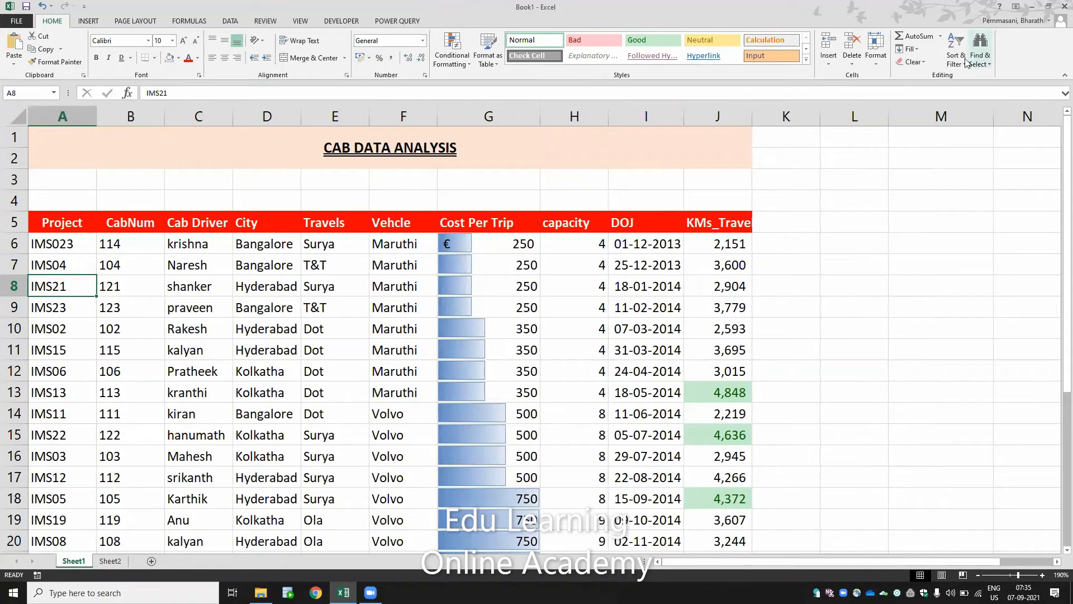
pyautogui.click(41, 223)
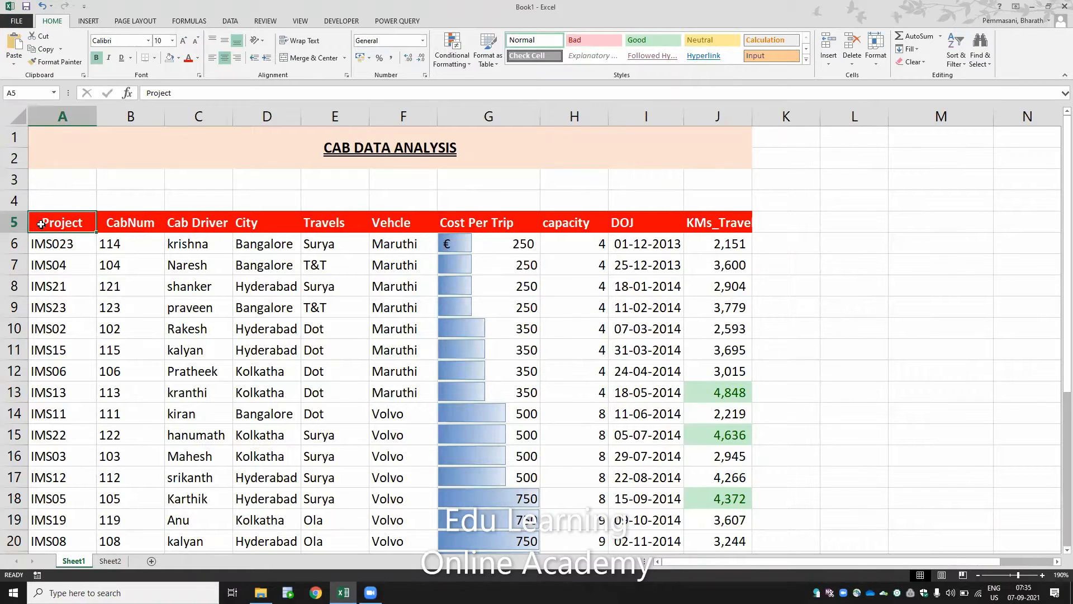
pyautogui.hotkey('ctrl', 'shift', 'l')
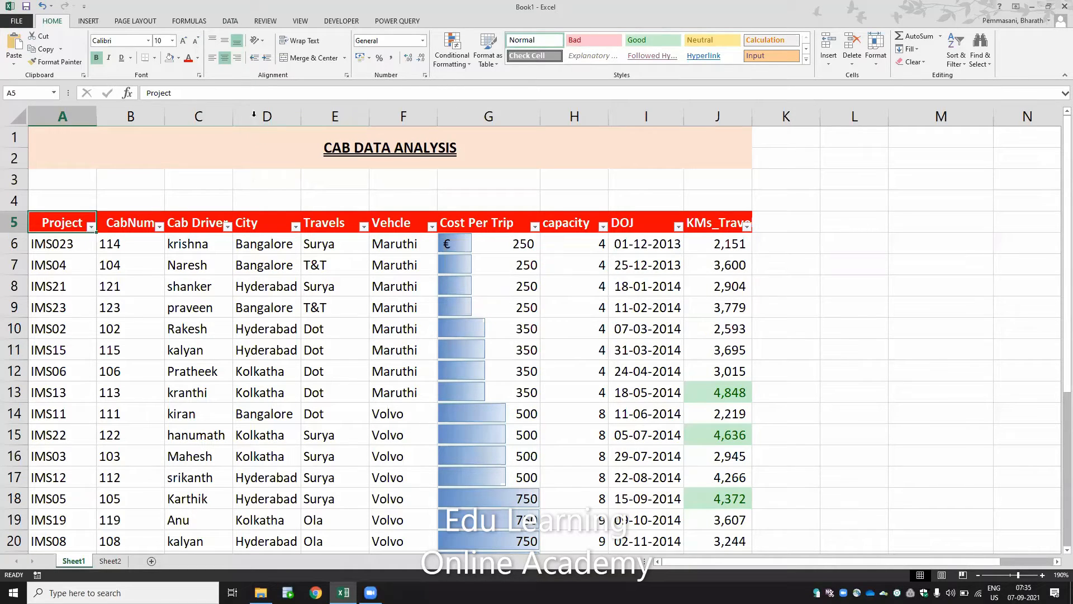
pyautogui.click(230, 21)
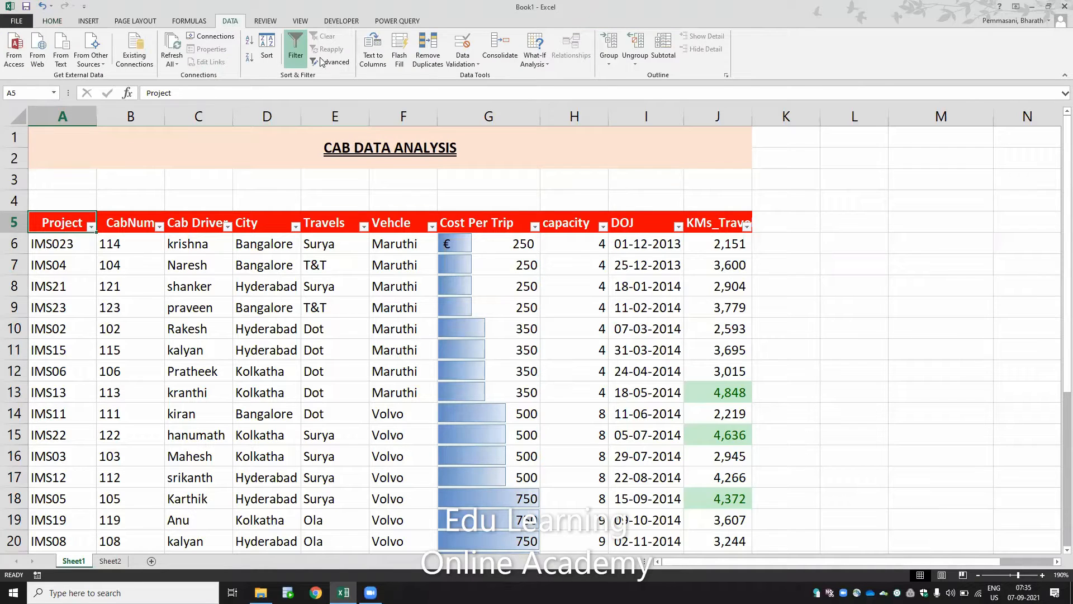
pyautogui.click(295, 52)
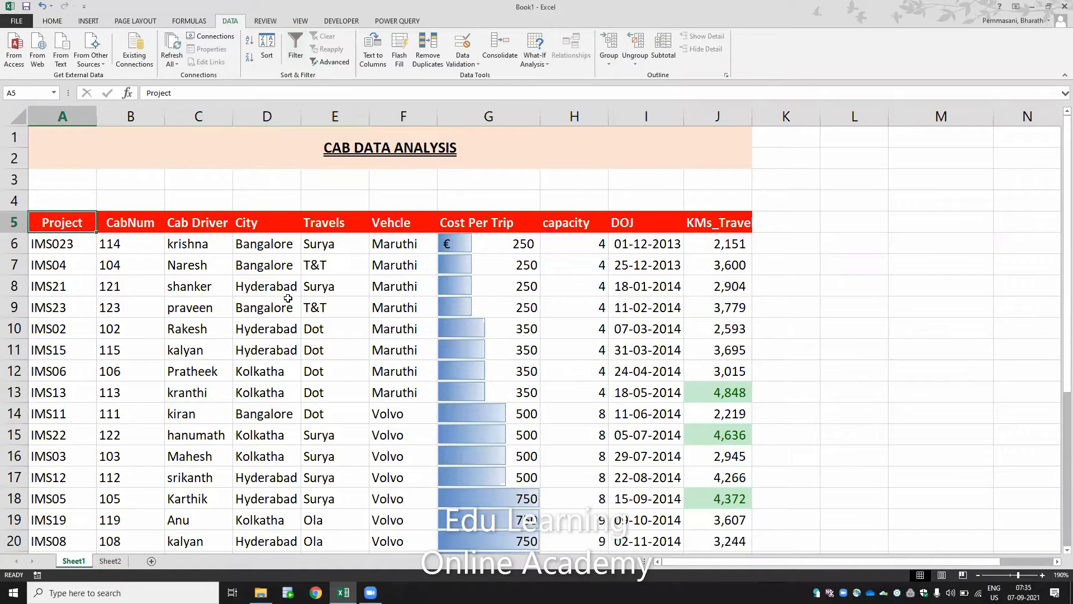
# Apply the header row filters a second time and remove them once more
pyautogui.press('alt')
pyautogui.press('alt')
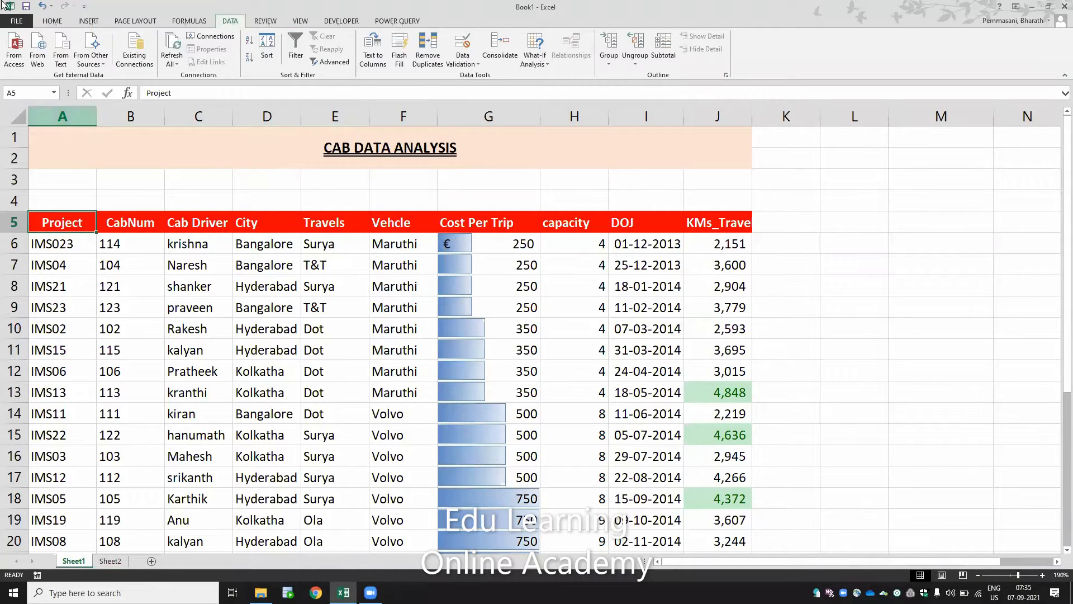
pyautogui.click(53, 21)
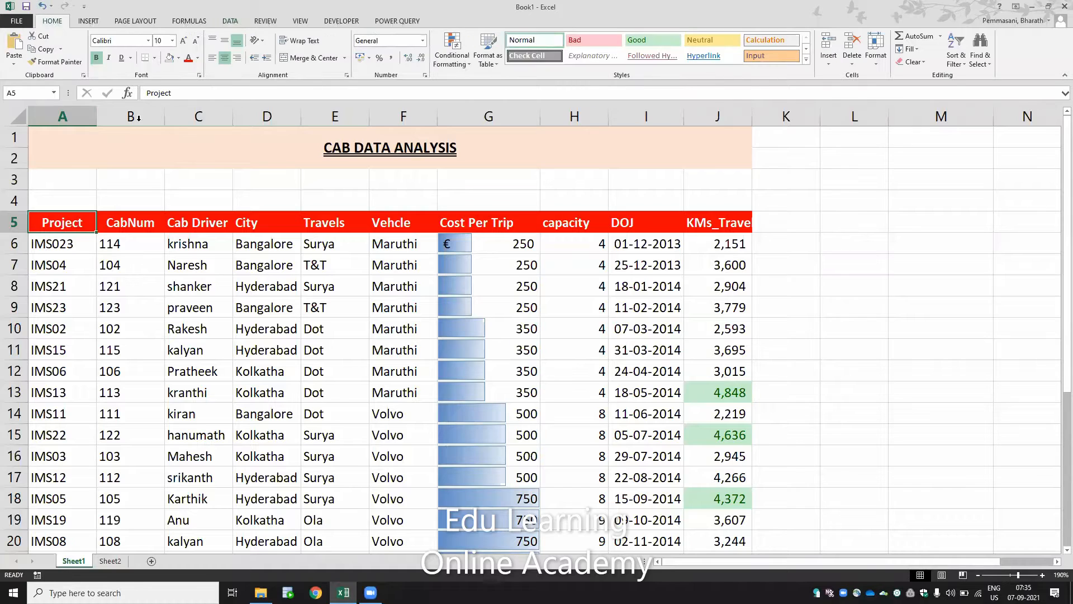
pyautogui.press('alt')
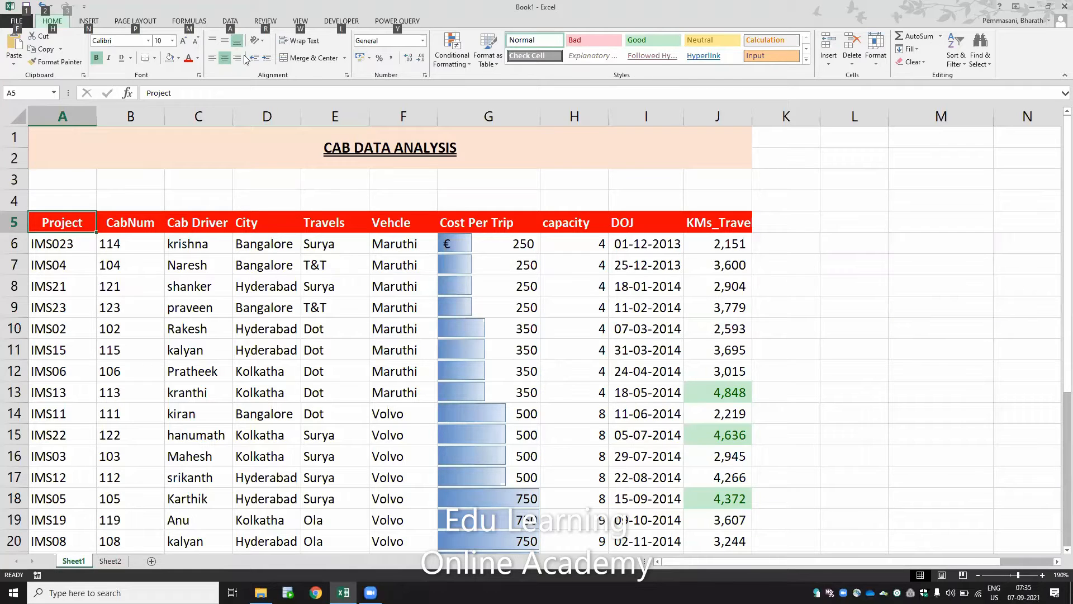
pyautogui.press('a')
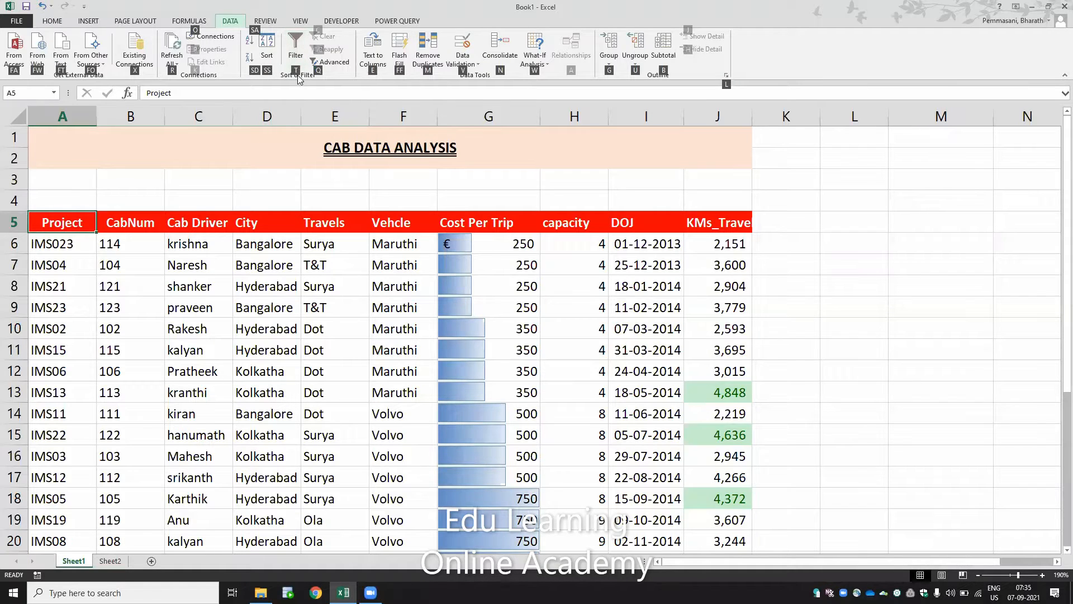
pyautogui.press('t')
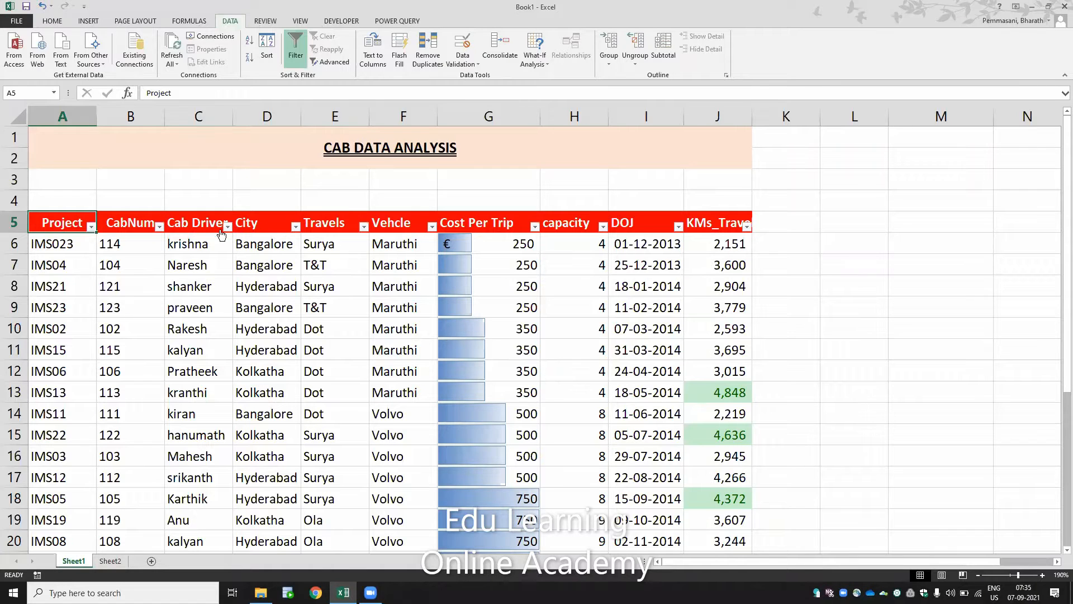
pyautogui.click(295, 48)
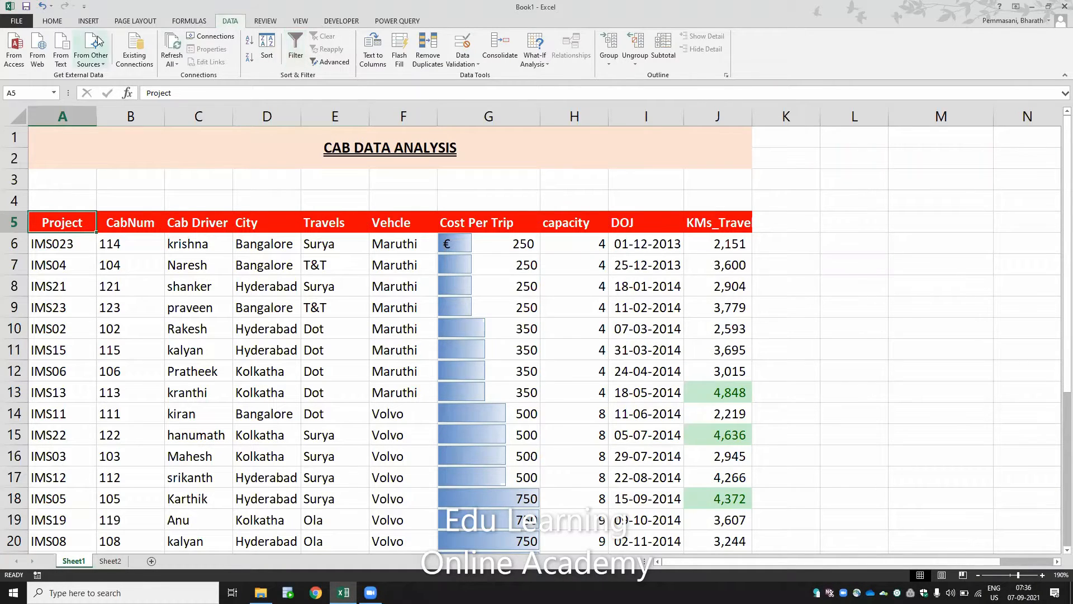
pyautogui.click(59, 23)
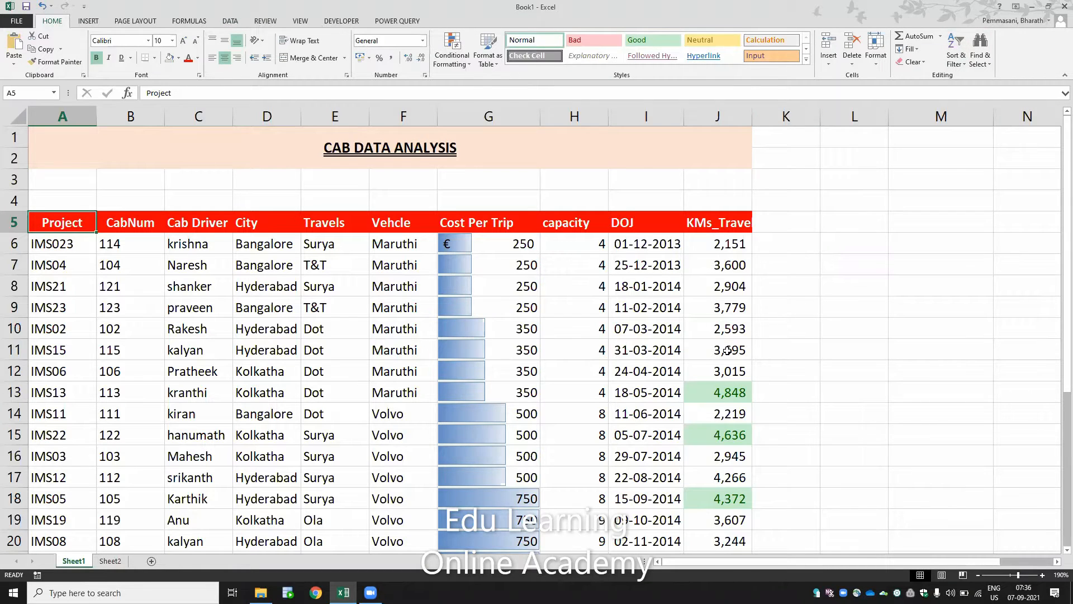
# Apply the Filter command to the cab data's header row, toggling it off and back on once
pyautogui.press('alt')
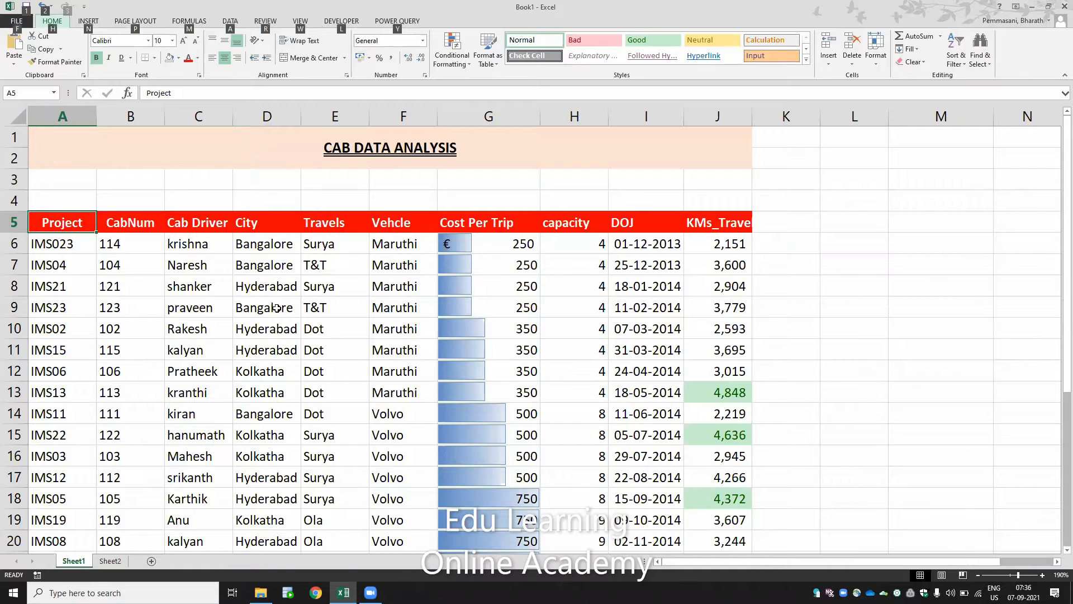
pyautogui.press('h')
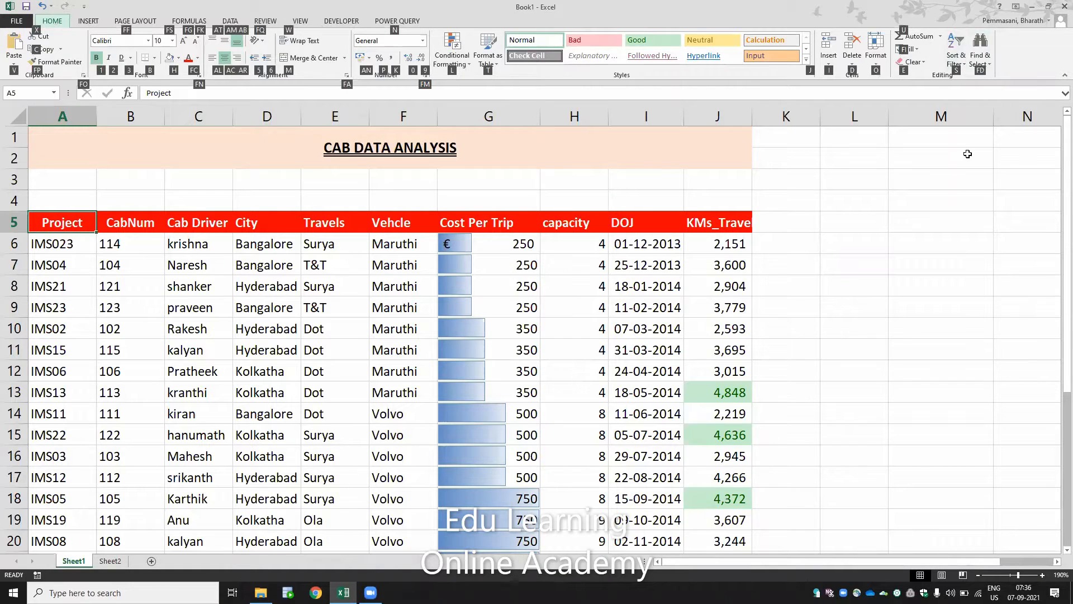
pyautogui.press('s')
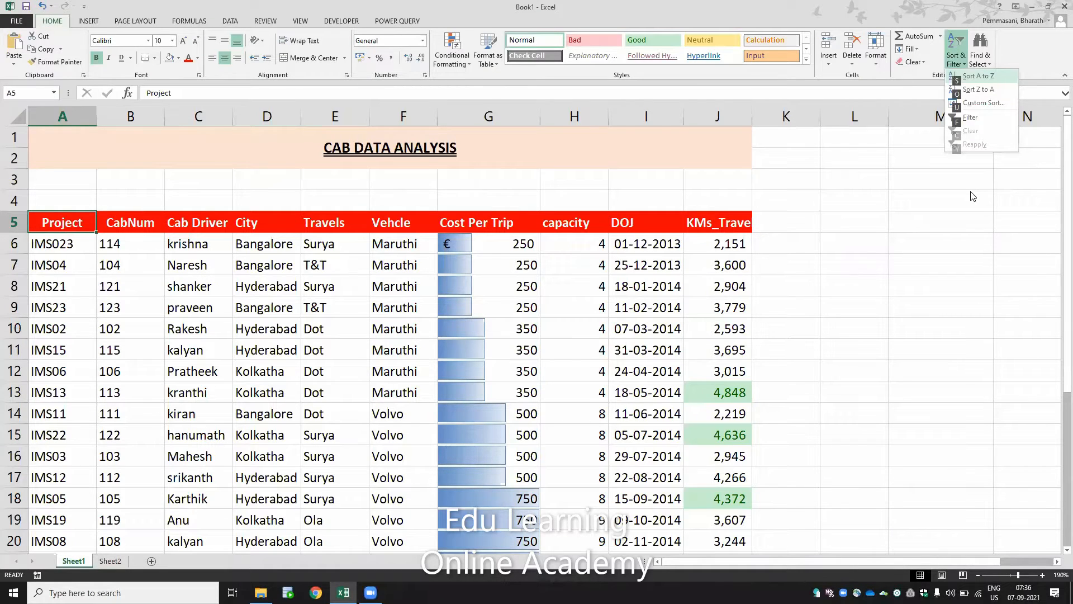
pyautogui.press('f')
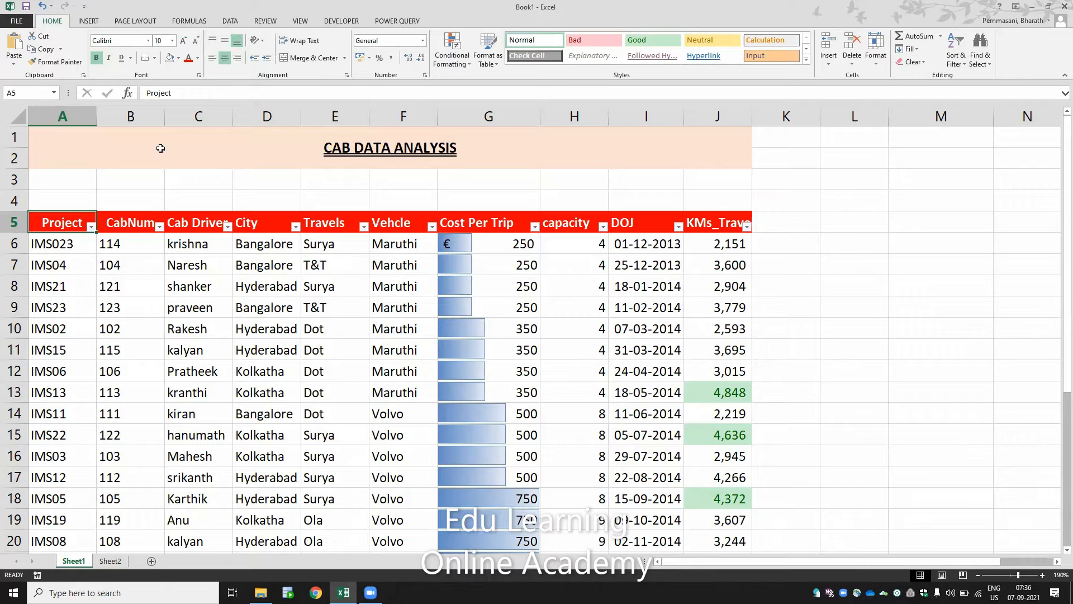
pyautogui.hotkey('ctrl', 'shift', 'l')
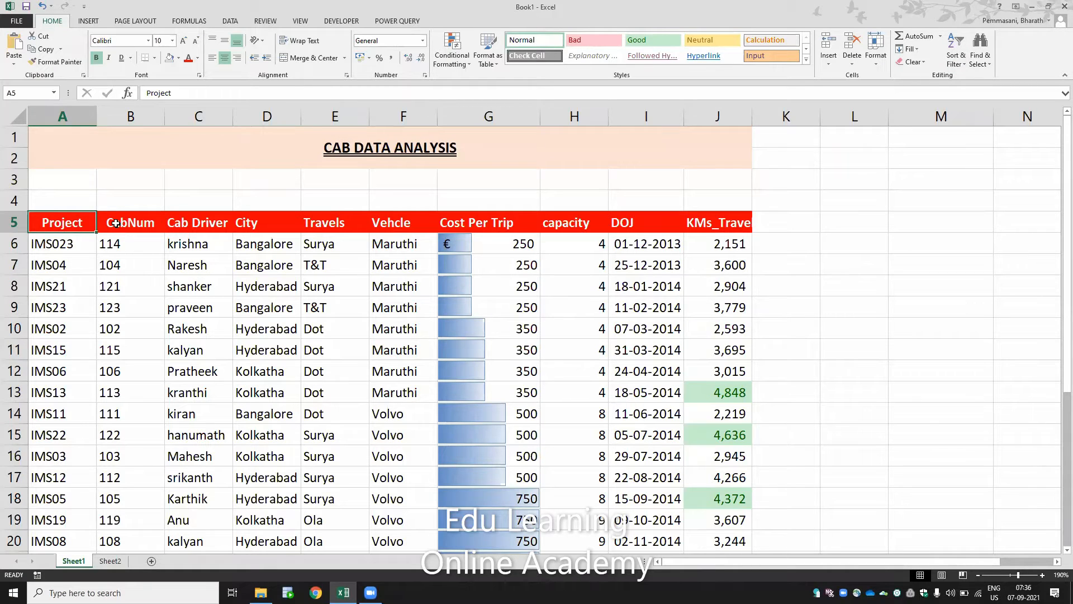
pyautogui.hotkey('ctrl', 'shift', 'l')
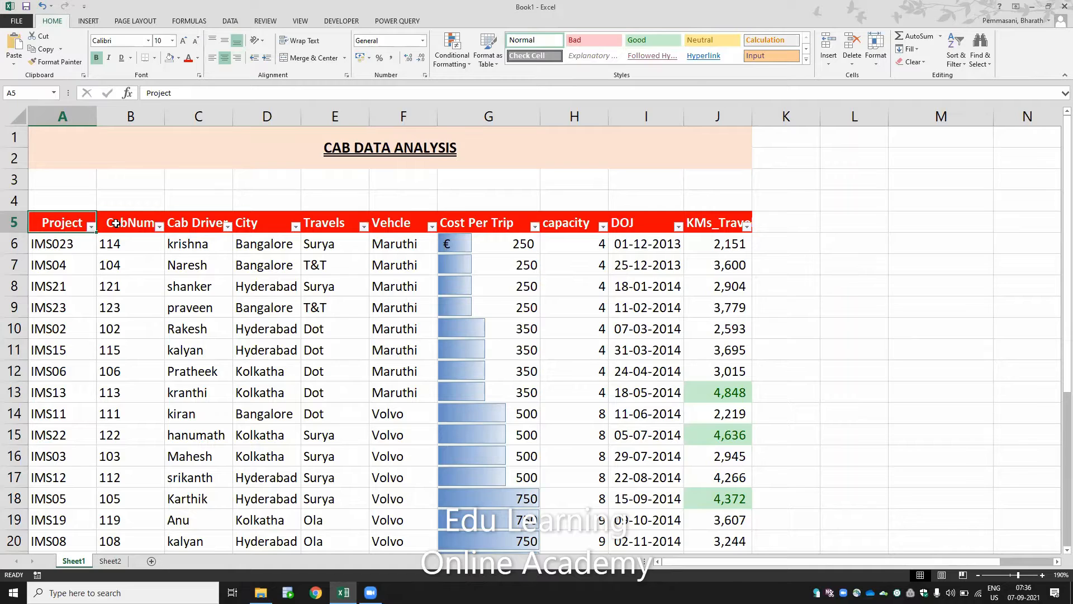
# Enter the data type labels "text", "number" and "dates" in cells L5 to L7
pyautogui.click(827, 215)
pyautogui.write('text')
pyautogui.press('Return')
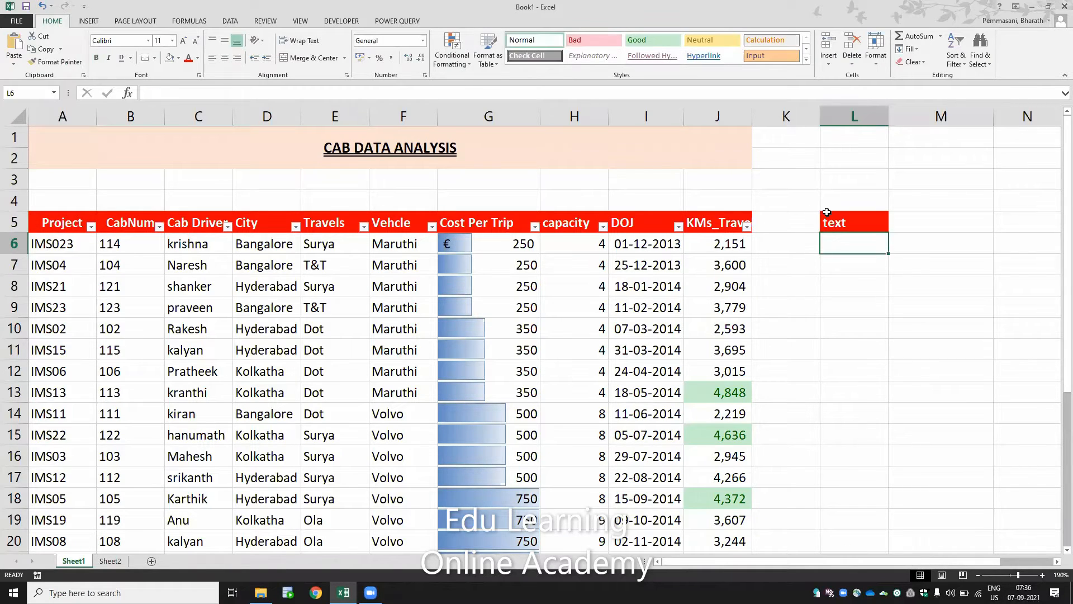
pyautogui.write('number')
pyautogui.press('Return')
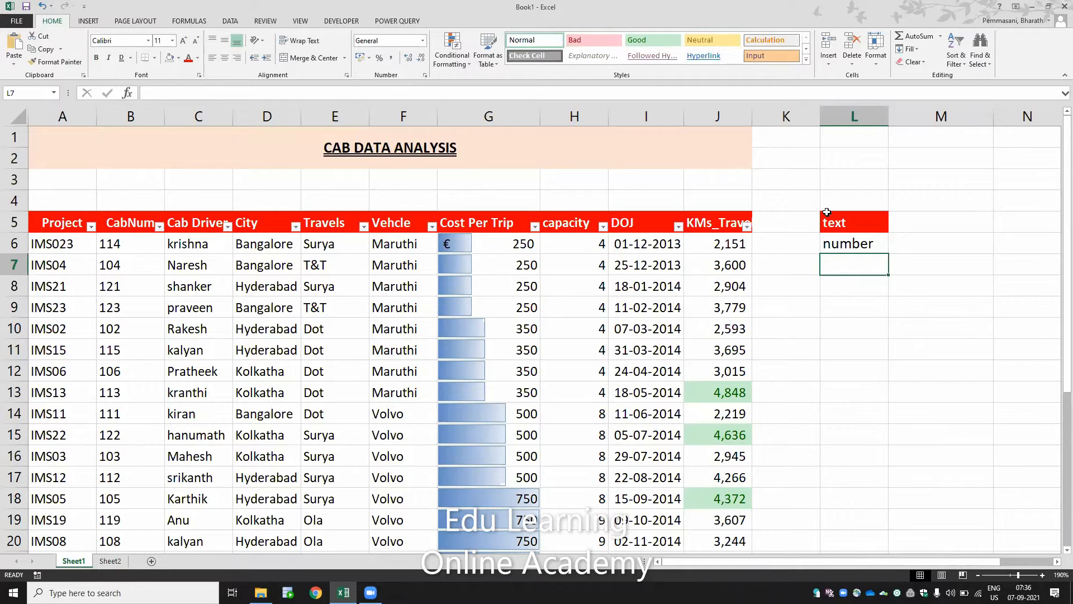
pyautogui.write('dates')
pyautogui.press('Return')
# Enter the text sort orders "a to z" in cell M5 and "z to a" in cell N5
pyautogui.press('Up')
pyautogui.press('Up')
pyautogui.press('Up')
pyautogui.press('Right')
pyautogui.write('a t')
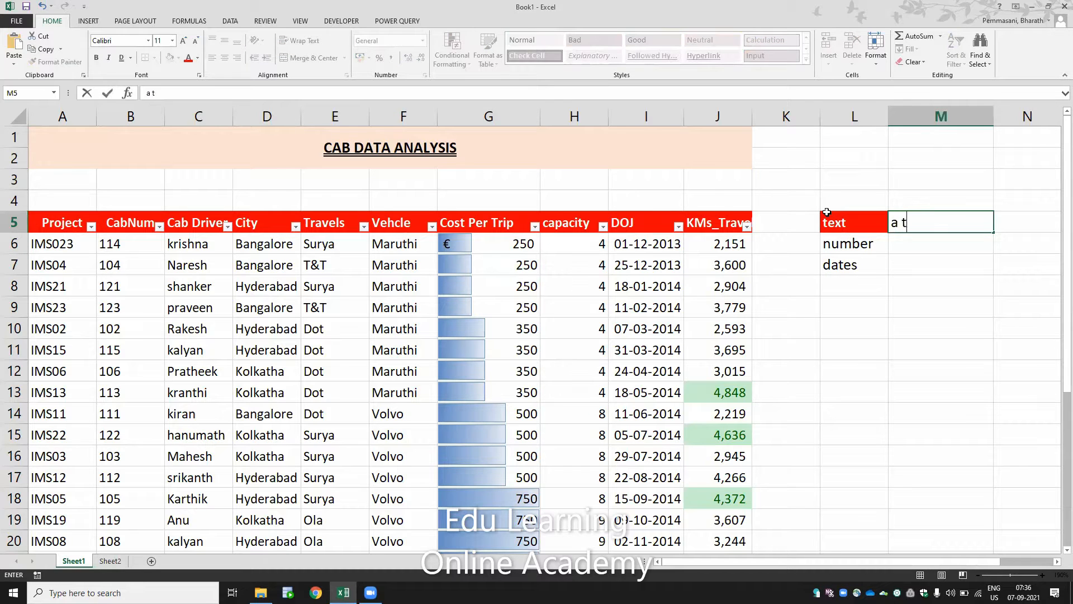
pyautogui.write('o z')
pyautogui.press('Return')
pyautogui.press('Up')
pyautogui.press('Right')
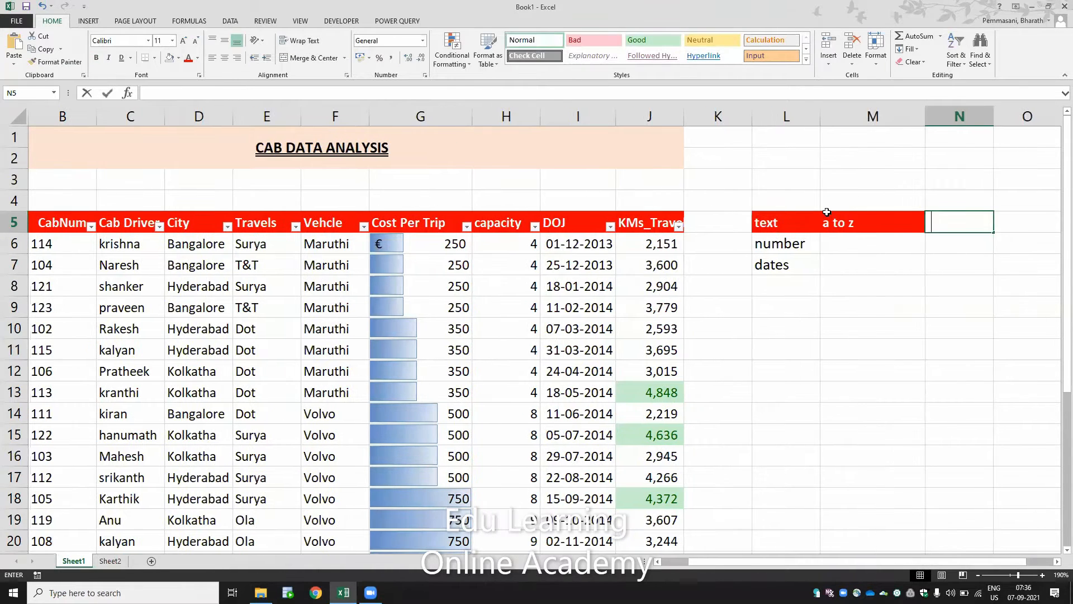
pyautogui.write('z to a')
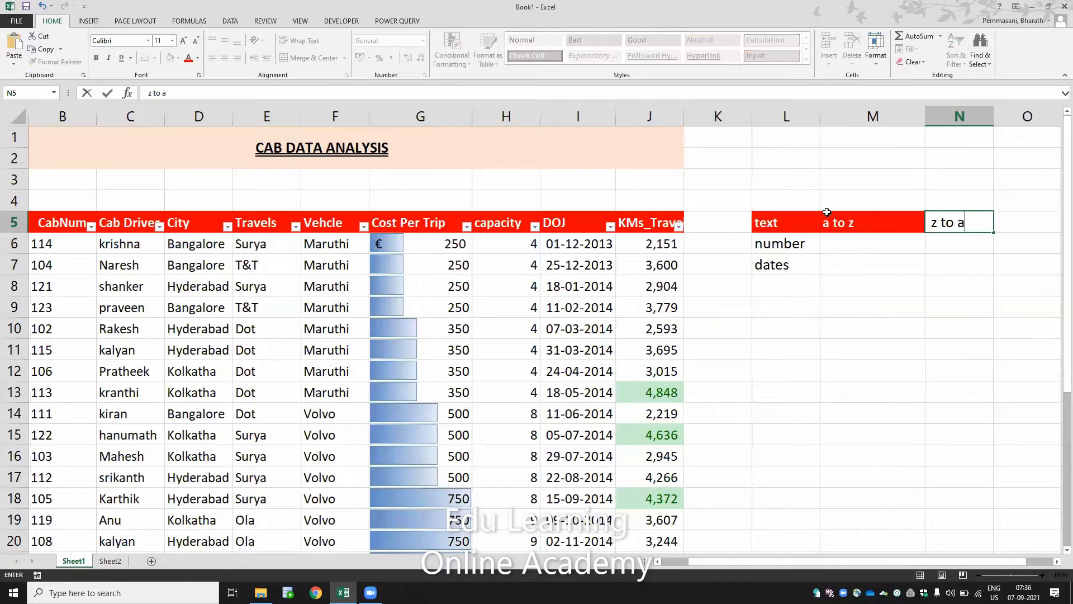
pyautogui.press('Return')
# Enter the number sort orders "smallest to largest" in cell M6 and "largest to smallest" in cell N6
pyautogui.press('Left')
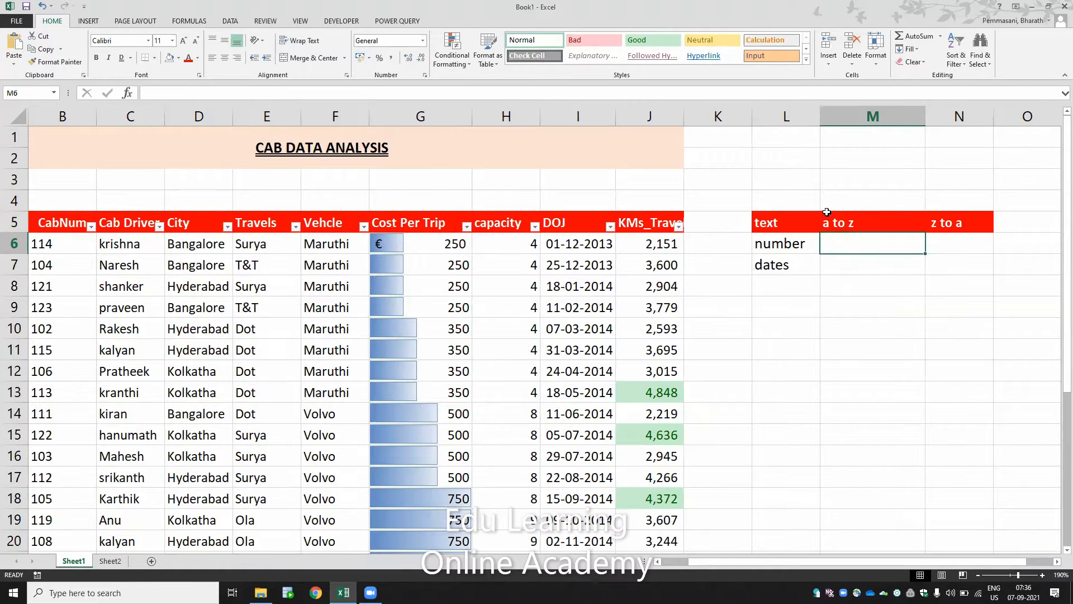
pyautogui.write('o')
pyautogui.press('BackSpace')
pyautogui.write('small')
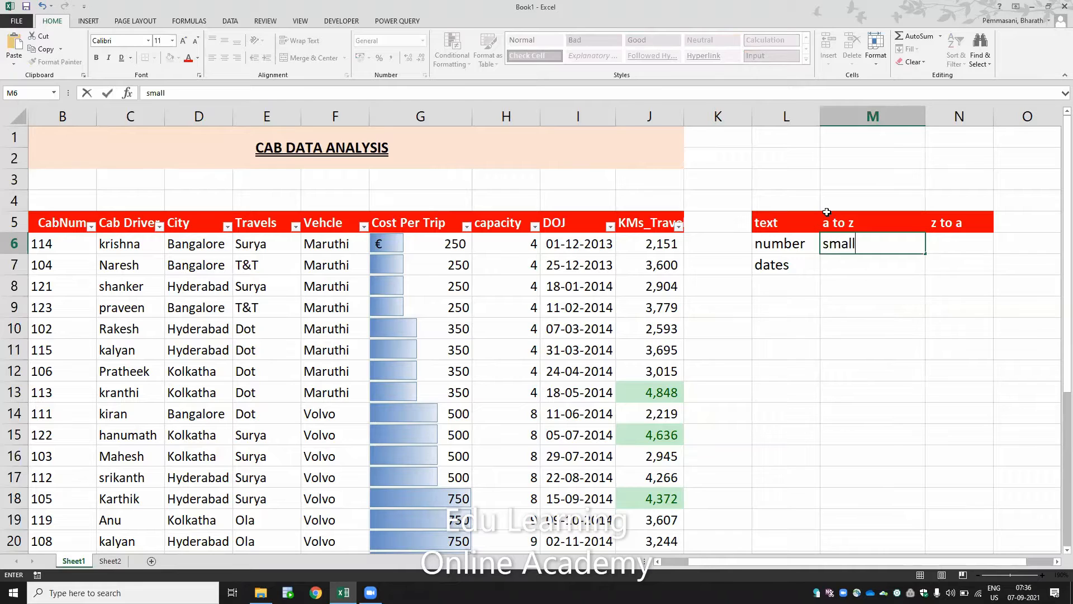
pyautogui.write('est to large')
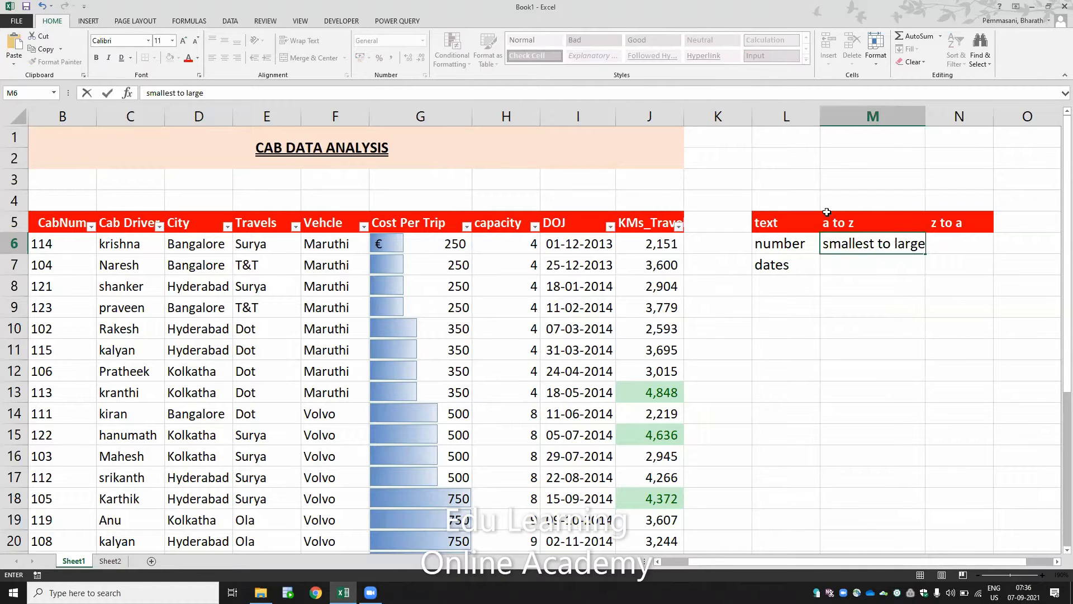
pyautogui.write('st')
pyautogui.press('Tab')
pyautogui.write('larg')
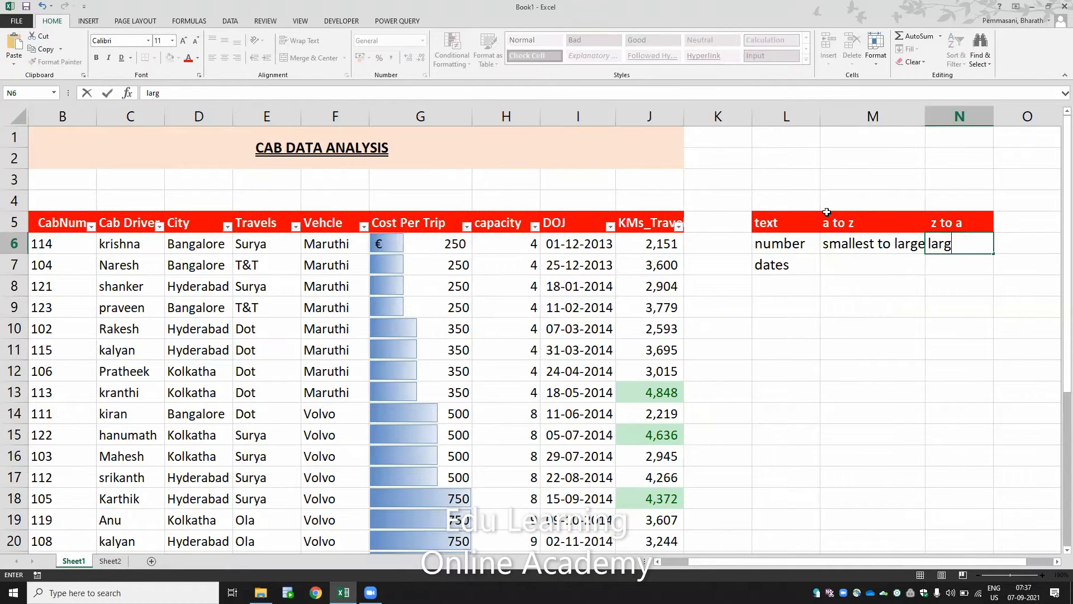
pyautogui.write('est to smallest')
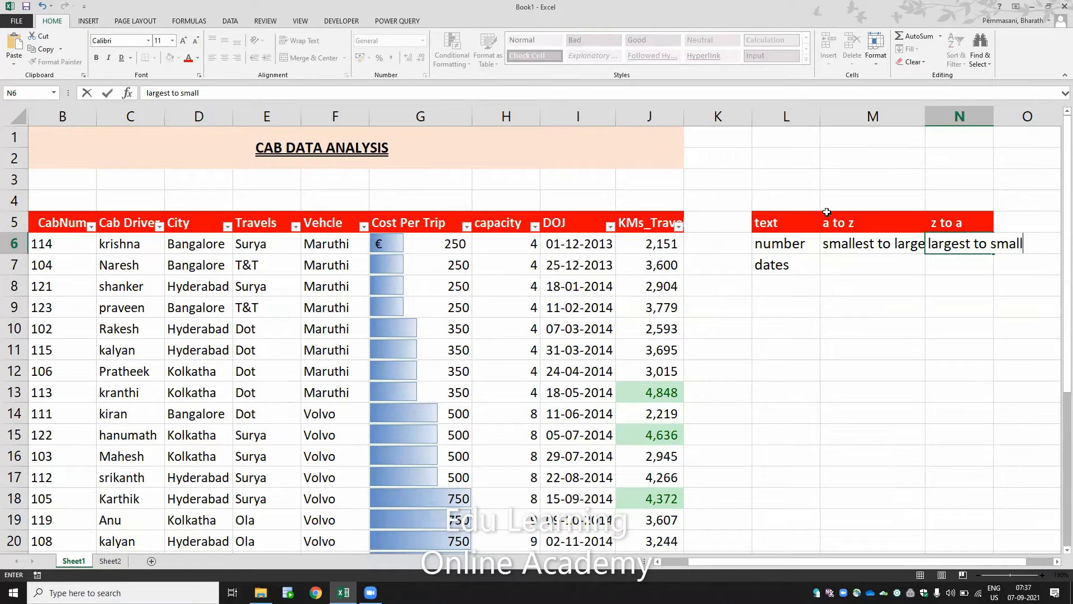
pyautogui.hotkey('ctrl', 'Return')
# Enter the date sort orders "oldest newest" in cell M7 and "newest to oldest" in cell N7
pyautogui.press('Left')
pyautogui.press('Down')
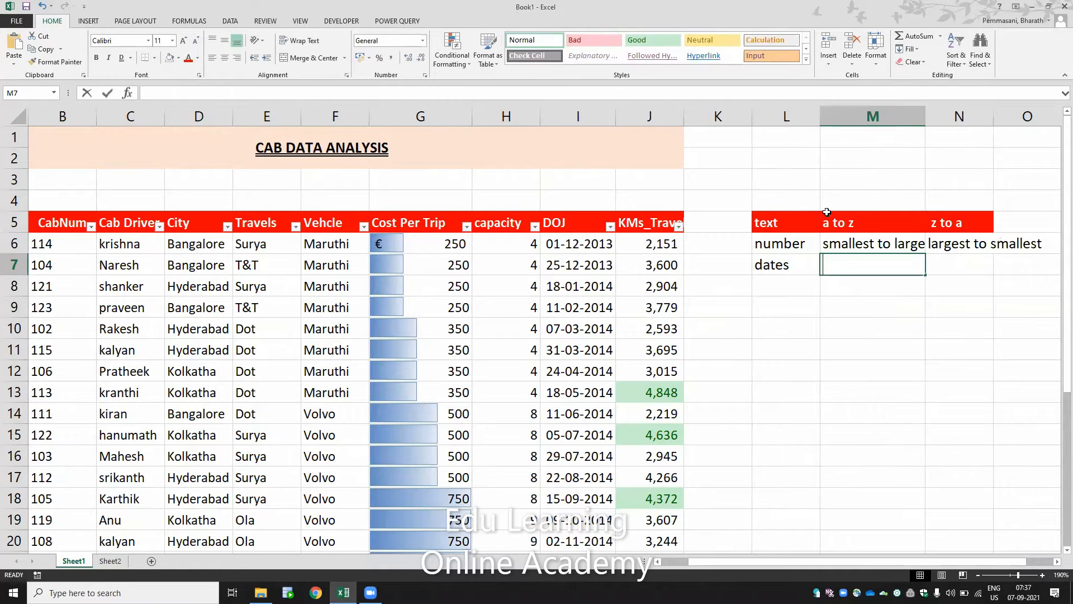
pyautogui.write('oldest new')
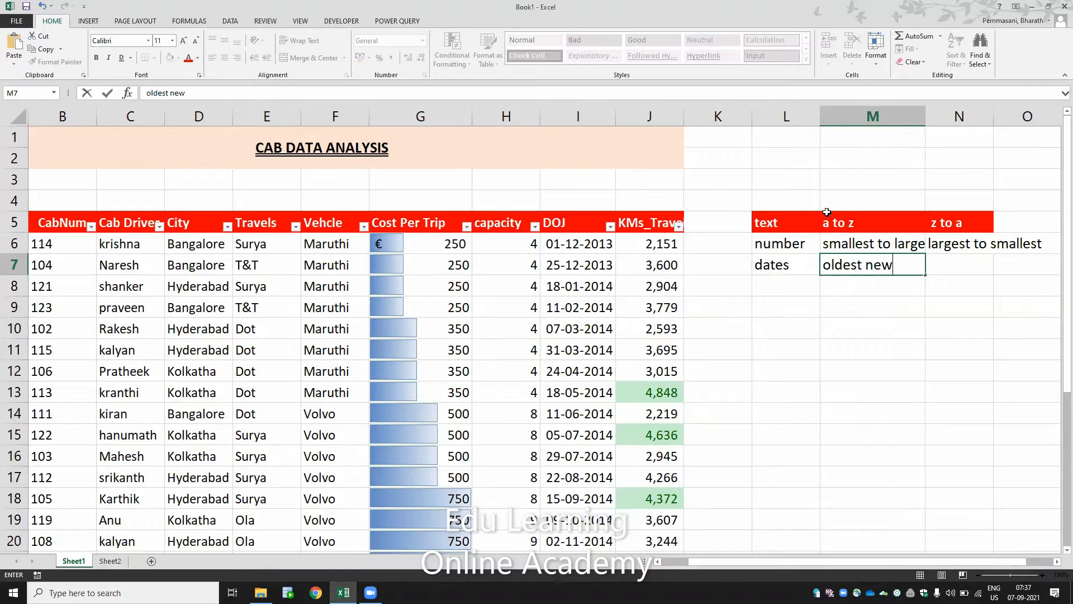
pyautogui.write('est')
pyautogui.press('Tab')
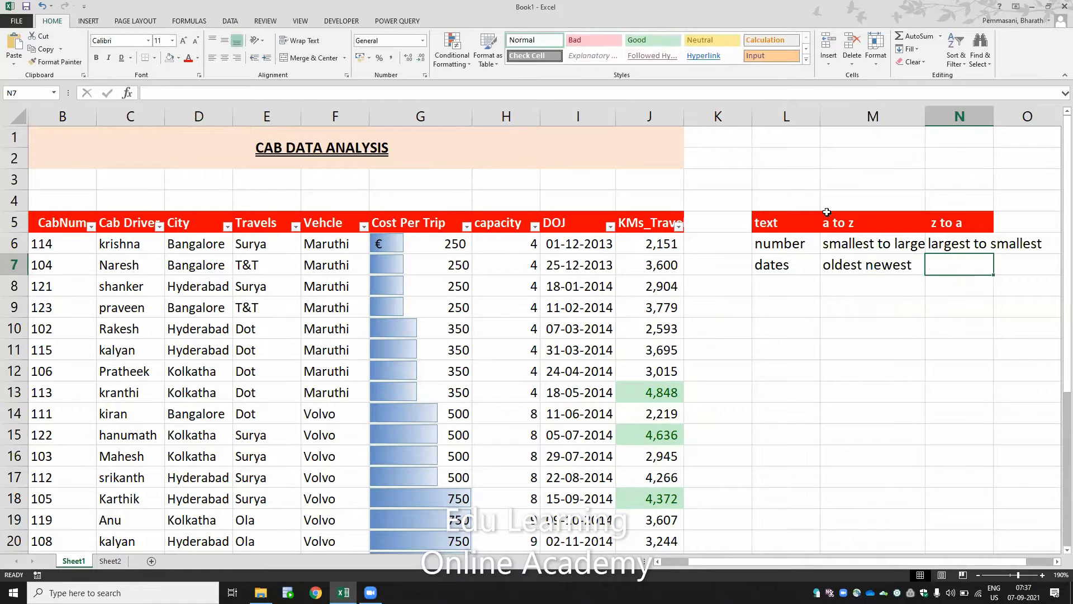
pyautogui.write('newes')
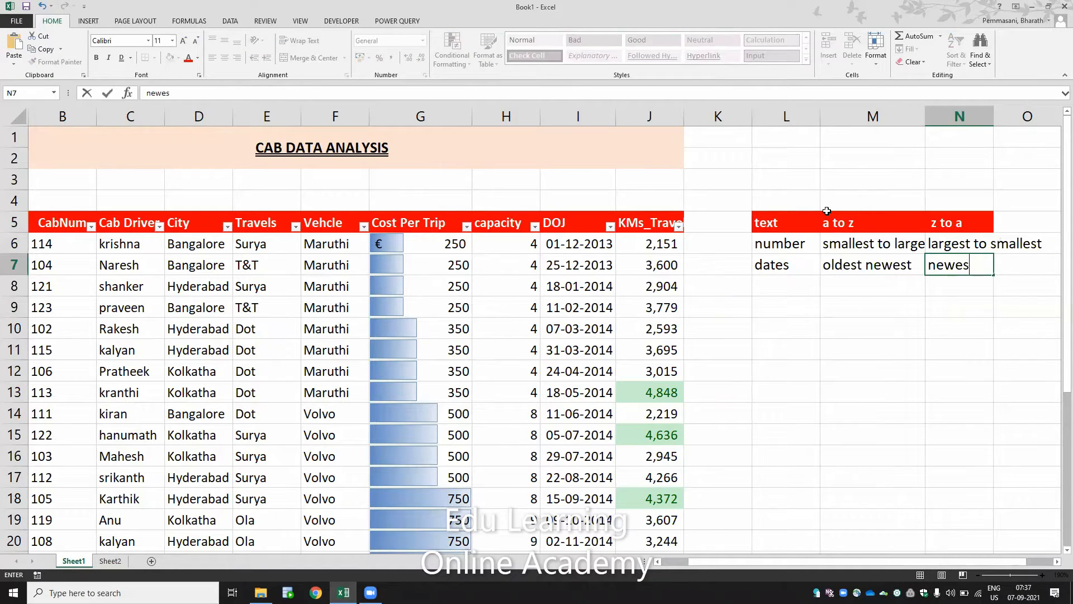
pyautogui.write('t to oldest')
pyautogui.press('Return')
# Remove the fill from the sort order notes in L5:N7 and make their text red
pyautogui.press('Up')
pyautogui.press('Up')
pyautogui.press('Up')
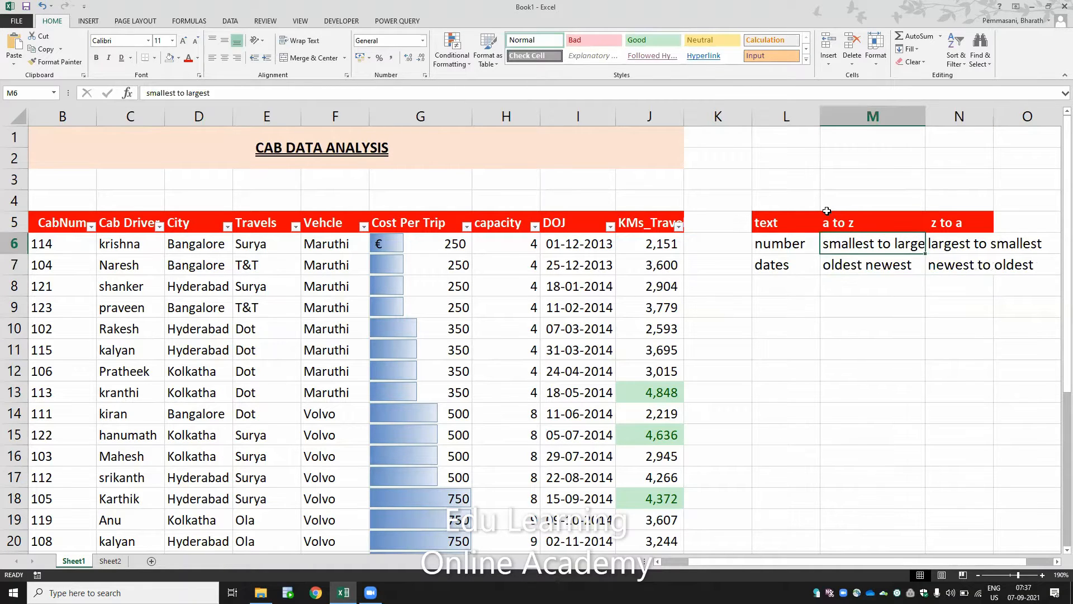
pyautogui.hotkey('shift', 'Down')
pyautogui.hotkey('shift', 'Down')
pyautogui.hotkey('shift', 'Right')
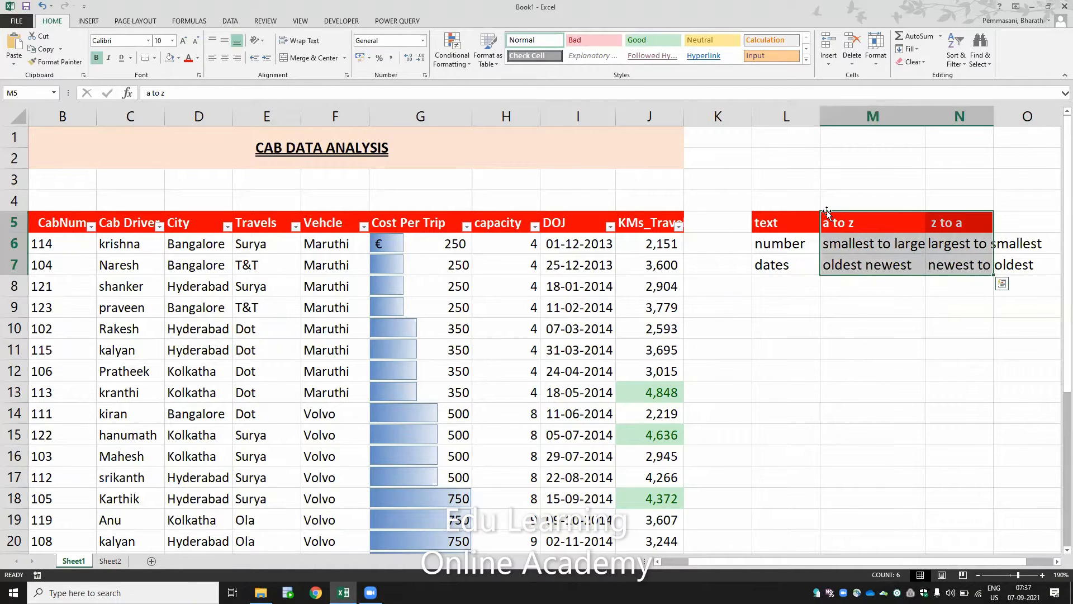
pyautogui.press('Left')
pyautogui.hotkey('shift', 'Down')
pyautogui.hotkey('shift', 'Down')
pyautogui.hotkey('shift', 'Right')
pyautogui.hotkey('shift', 'Right')
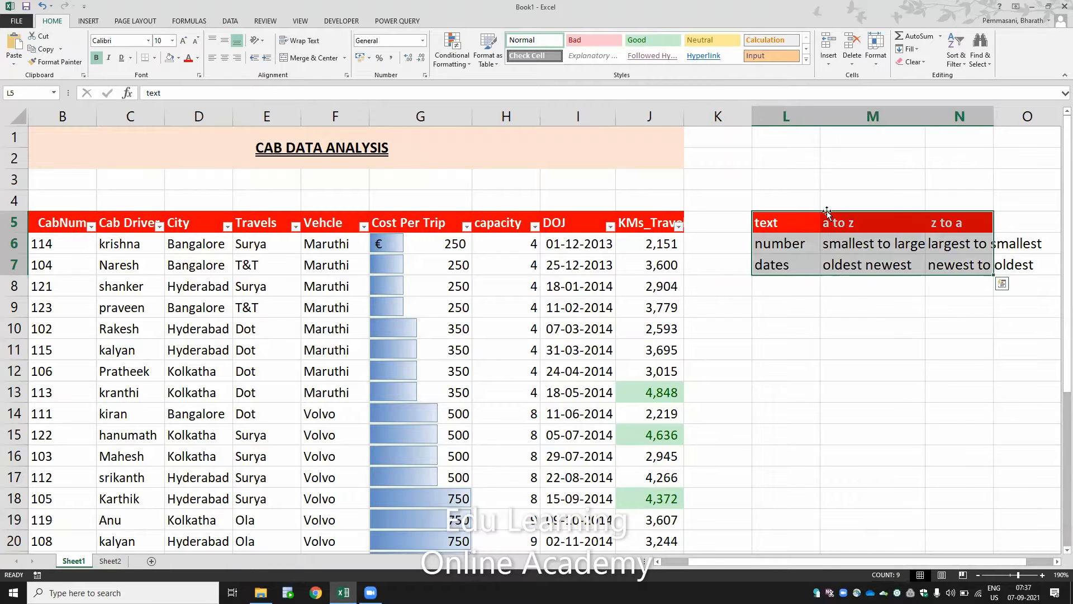
pyautogui.click(171, 58)
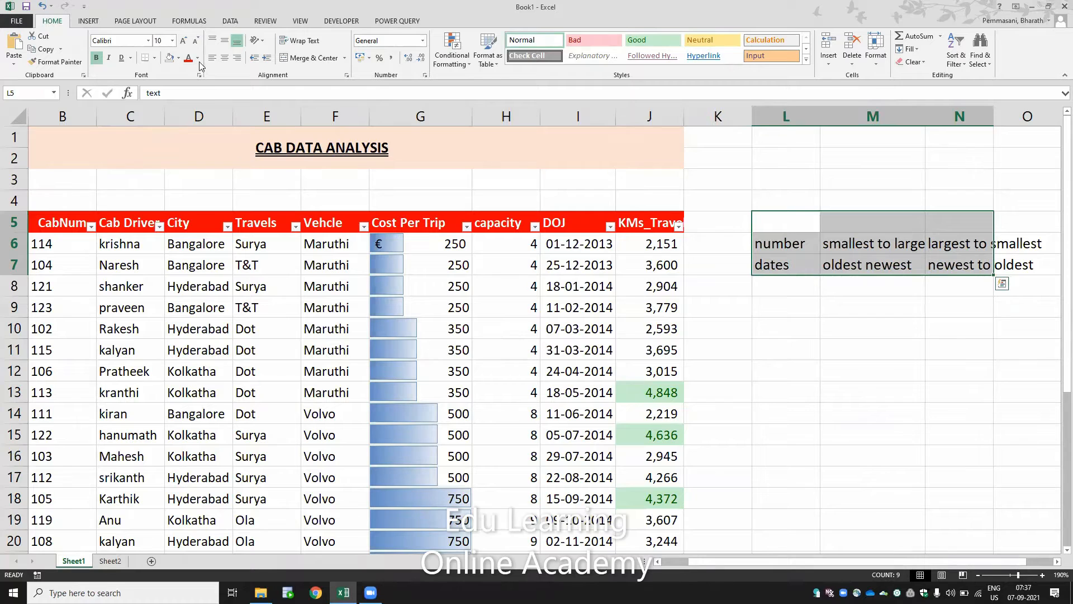
pyautogui.click(189, 58)
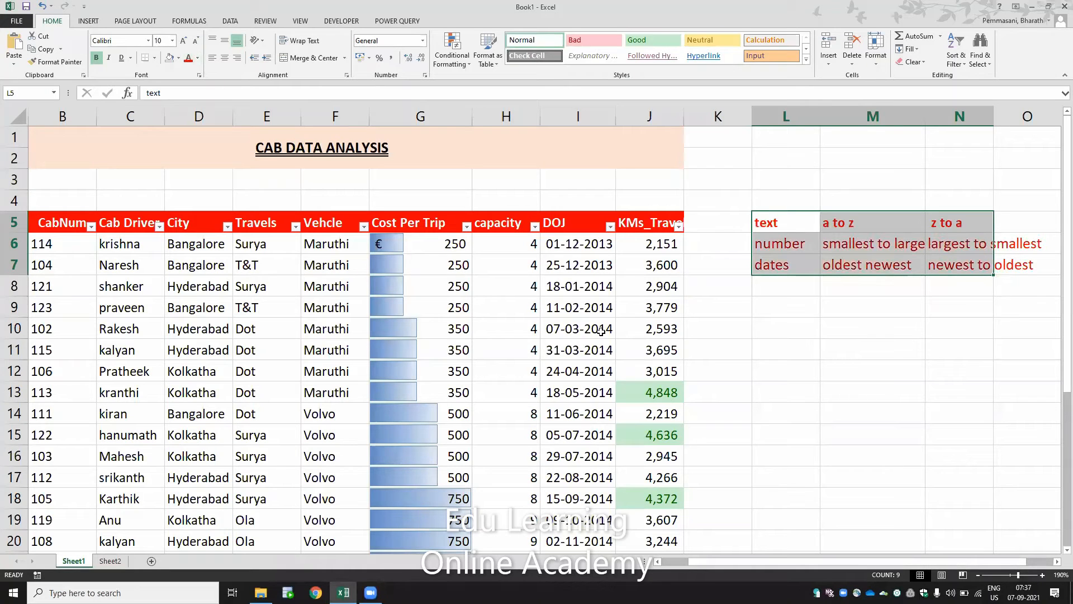
pyautogui.click(832, 430)
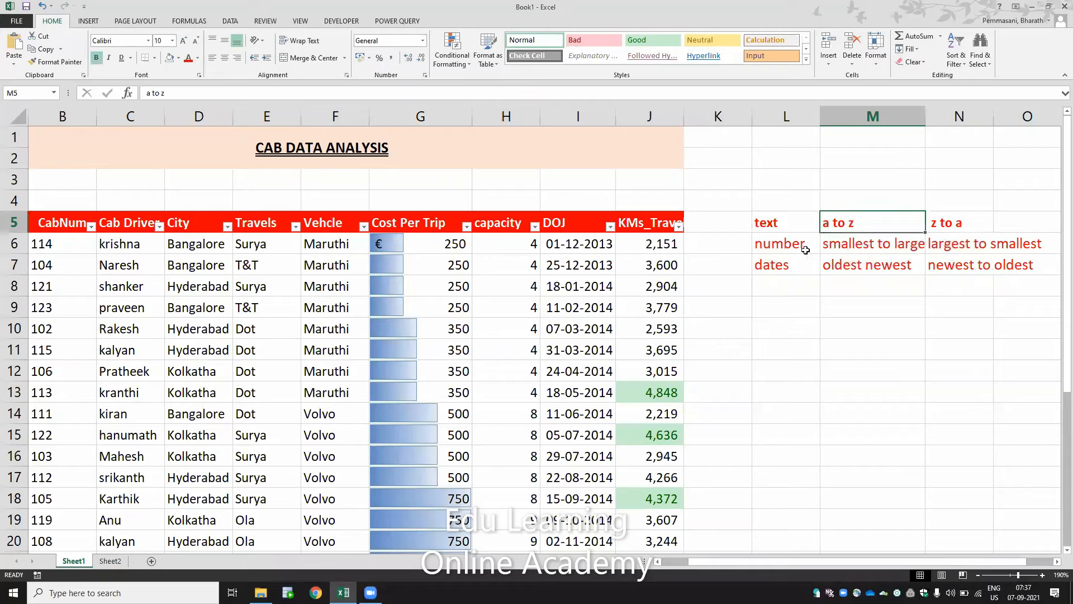
# Review the number and date sort orders in the notes and the sort options offered for the CabNum column
pyautogui.click(805, 249)
pyautogui.click(870, 251)
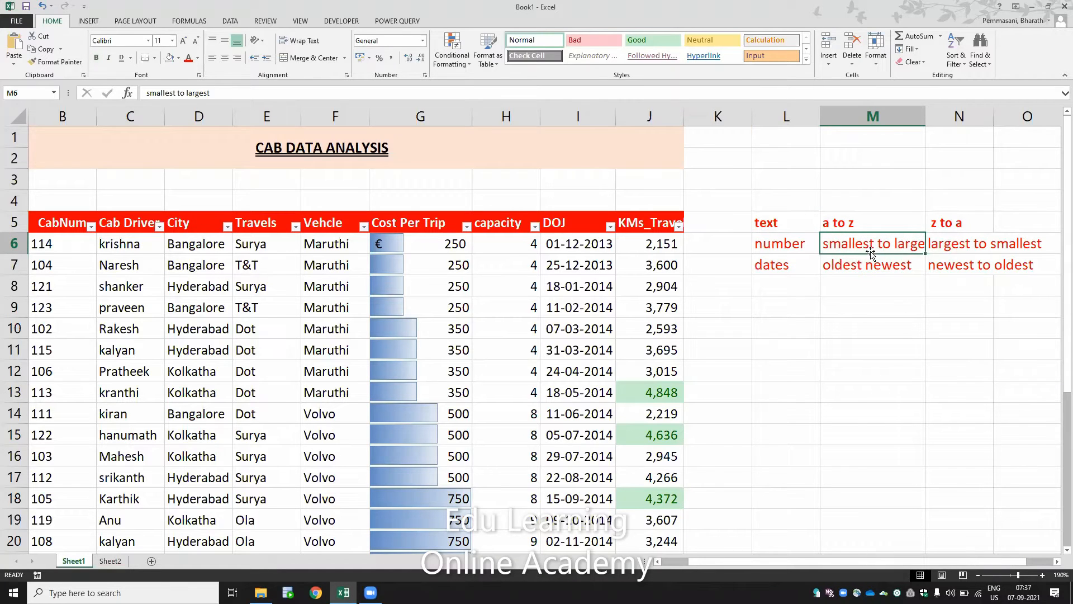
pyautogui.click(946, 254)
pyautogui.click(800, 267)
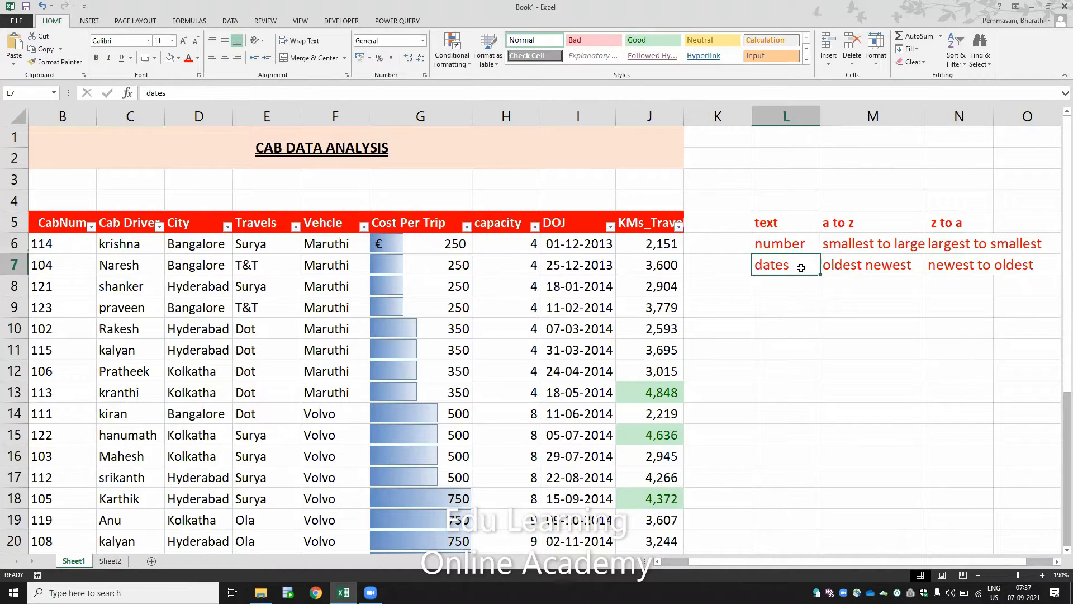
pyautogui.click(890, 264)
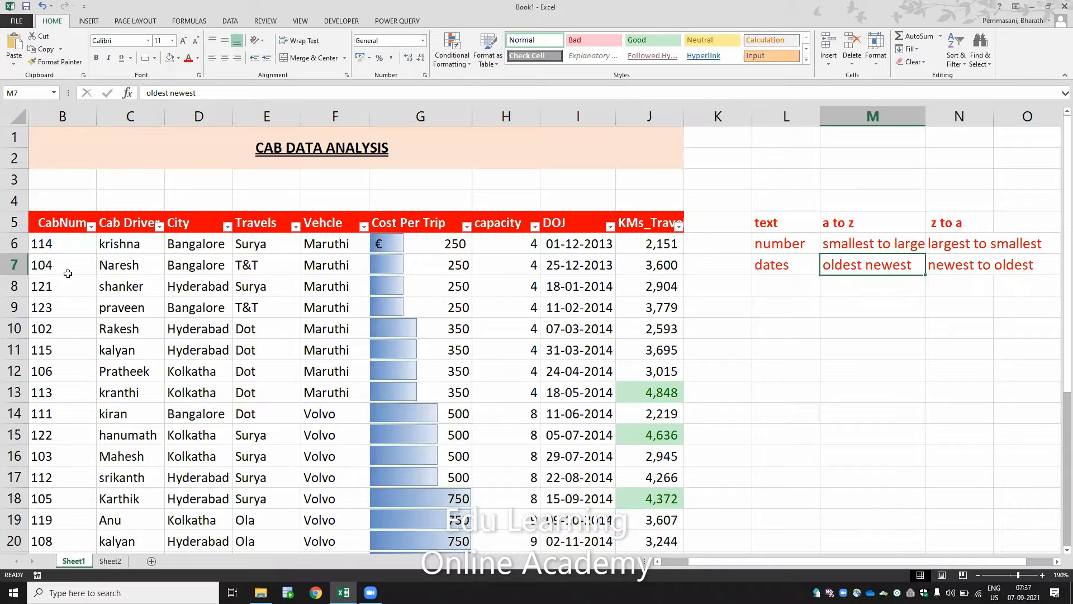
pyautogui.click(92, 227)
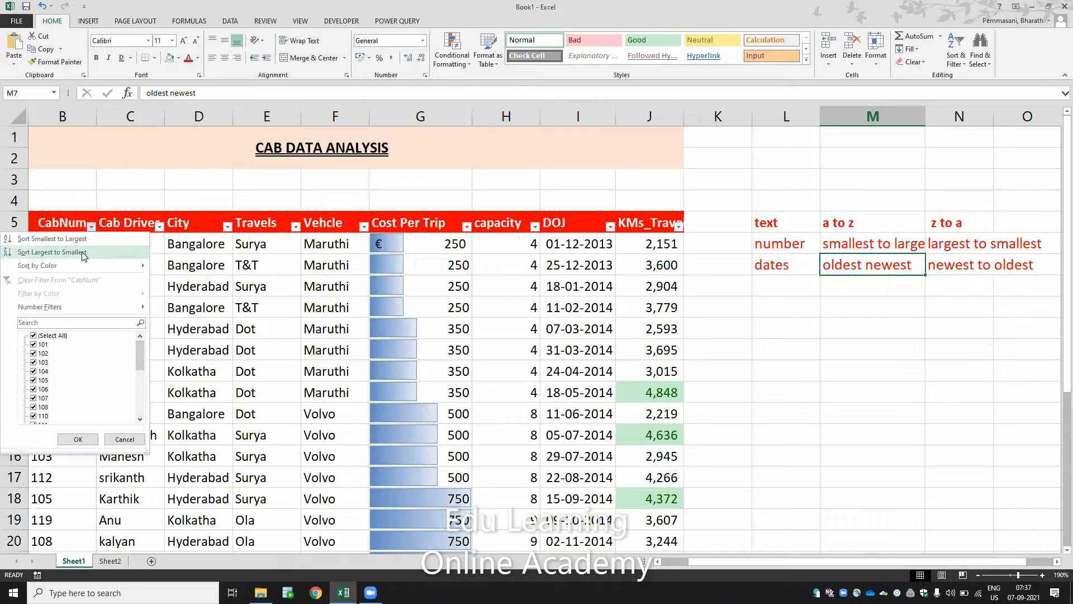
pyautogui.click(195, 219)
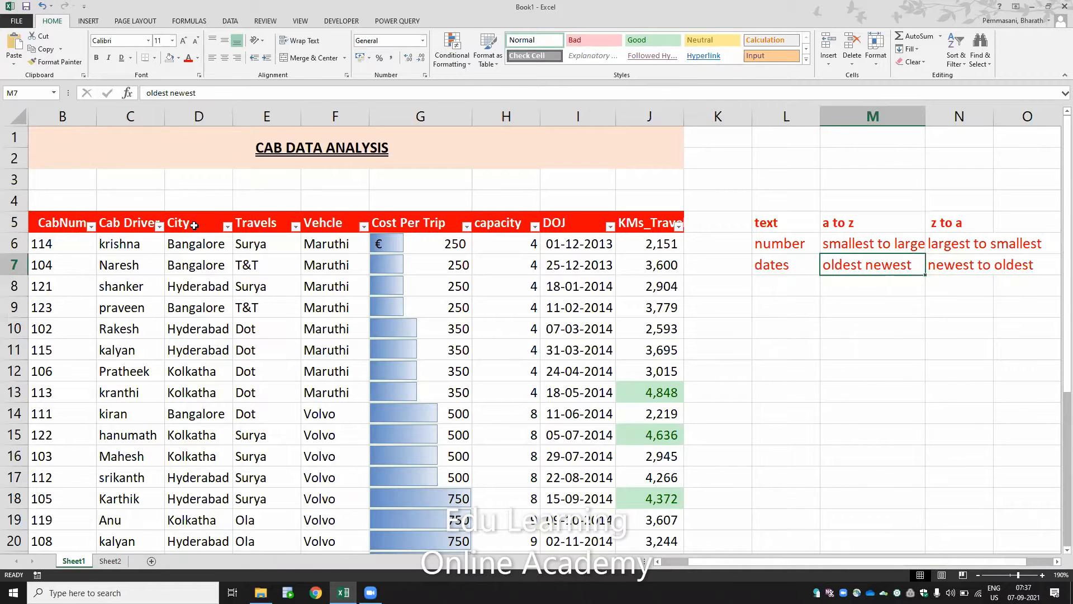
# Sort the cab data by City from A to Z, and re-sort it from Z to A
pyautogui.click(193, 225)
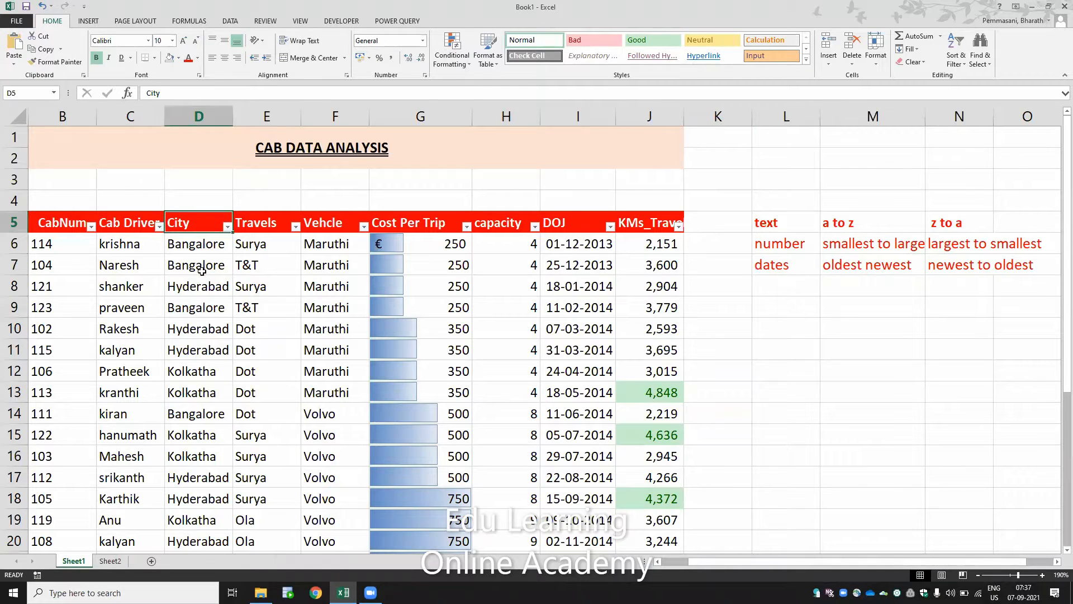
pyautogui.click(228, 228)
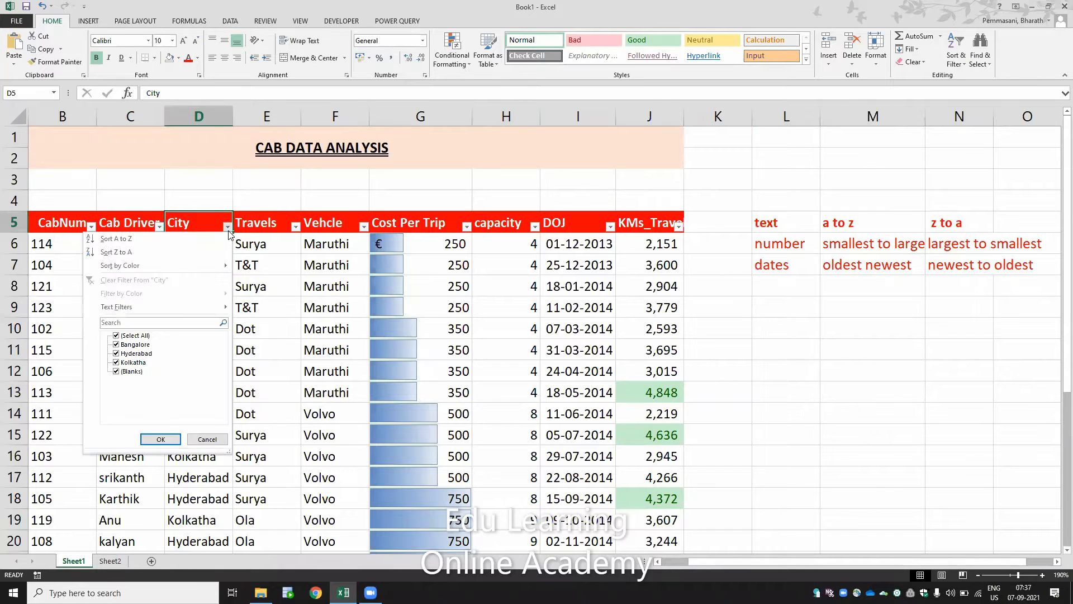
pyautogui.click(151, 239)
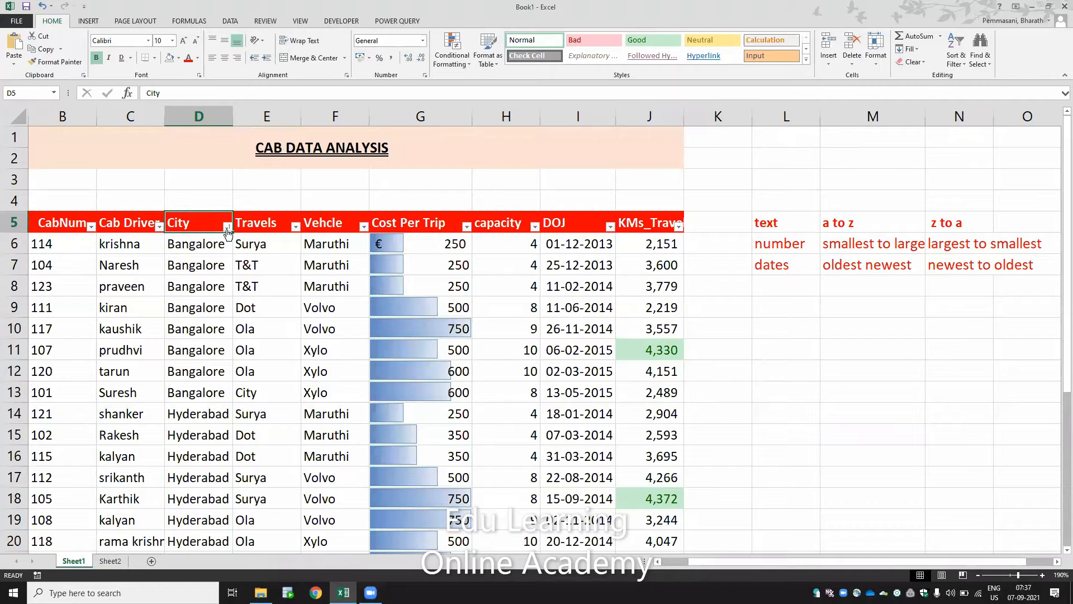
pyautogui.click(228, 226)
pyautogui.click(193, 255)
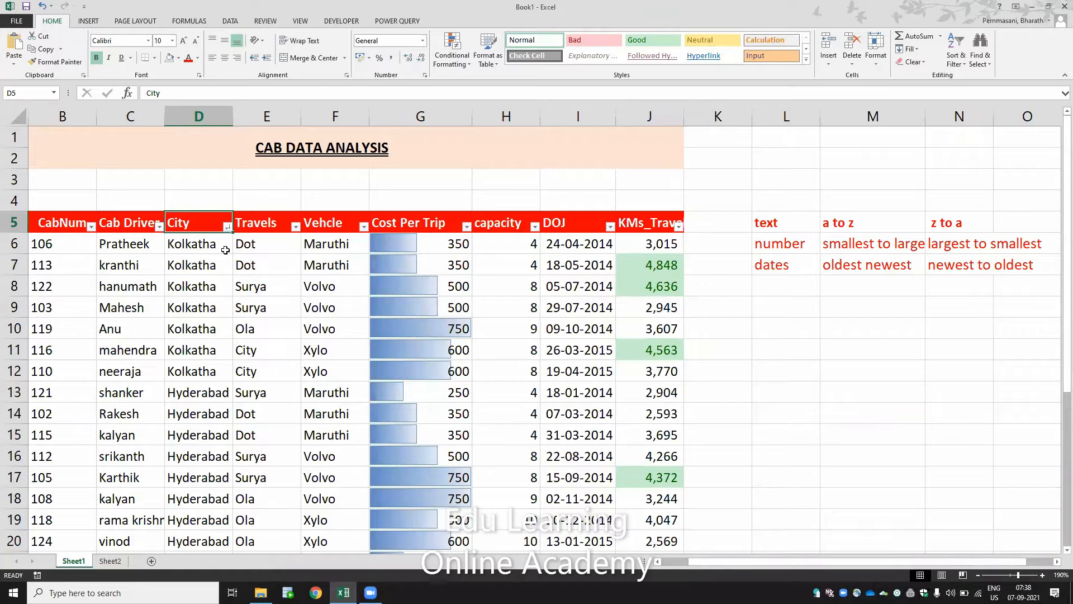
# Reset the header filters and sort the cab data by DOJ, first oldest to newest and finally newest to oldest
pyautogui.hotkey('ctrl', 'shift', 'l')
pyautogui.hotkey('ctrl', 'shift', 'l')
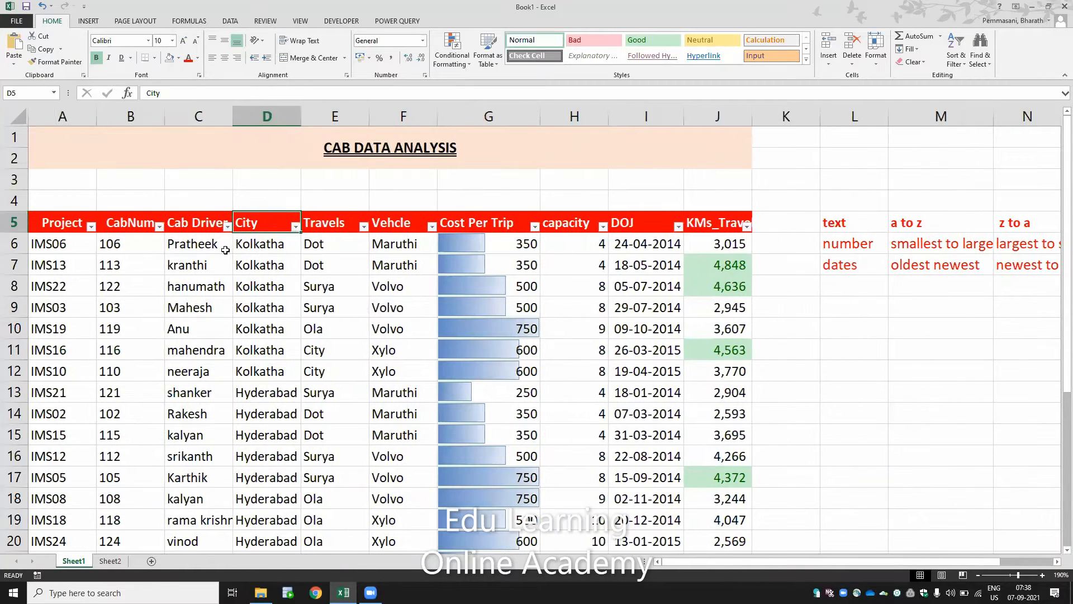
pyautogui.click(678, 226)
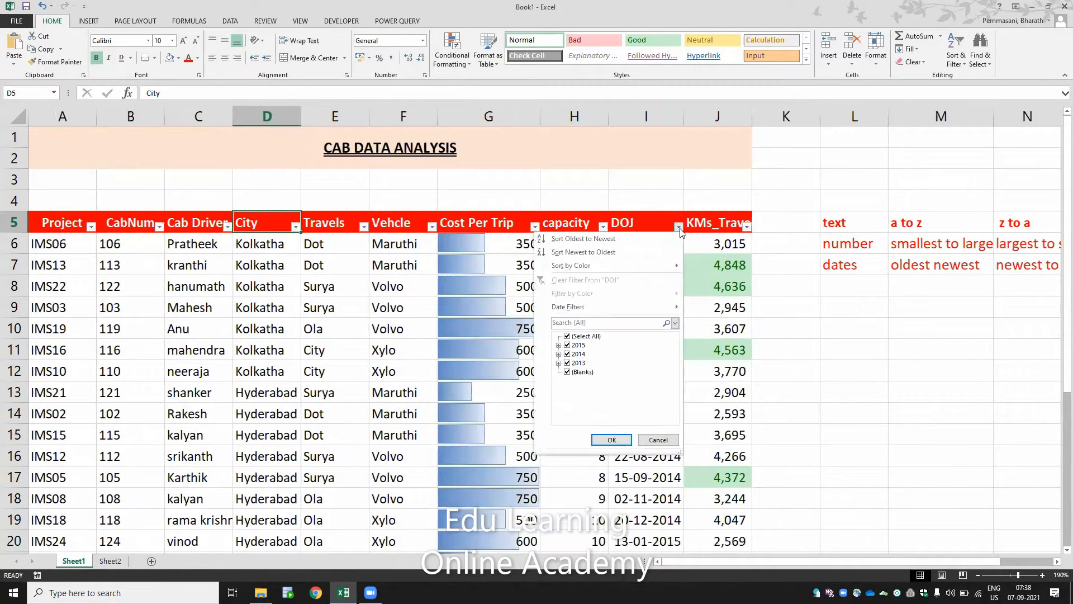
pyautogui.click(609, 239)
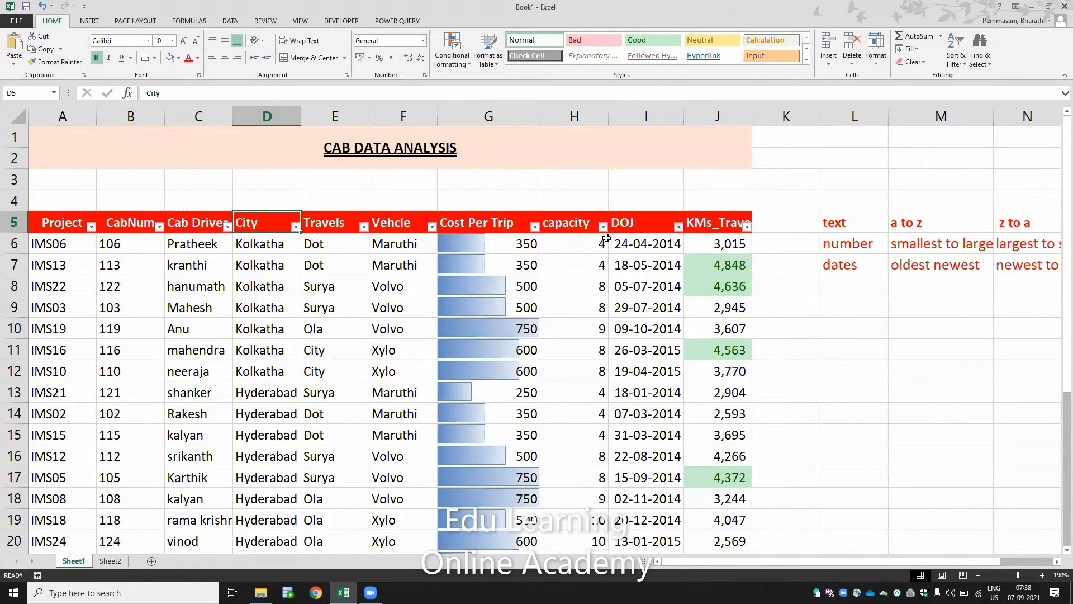
pyautogui.click(679, 228)
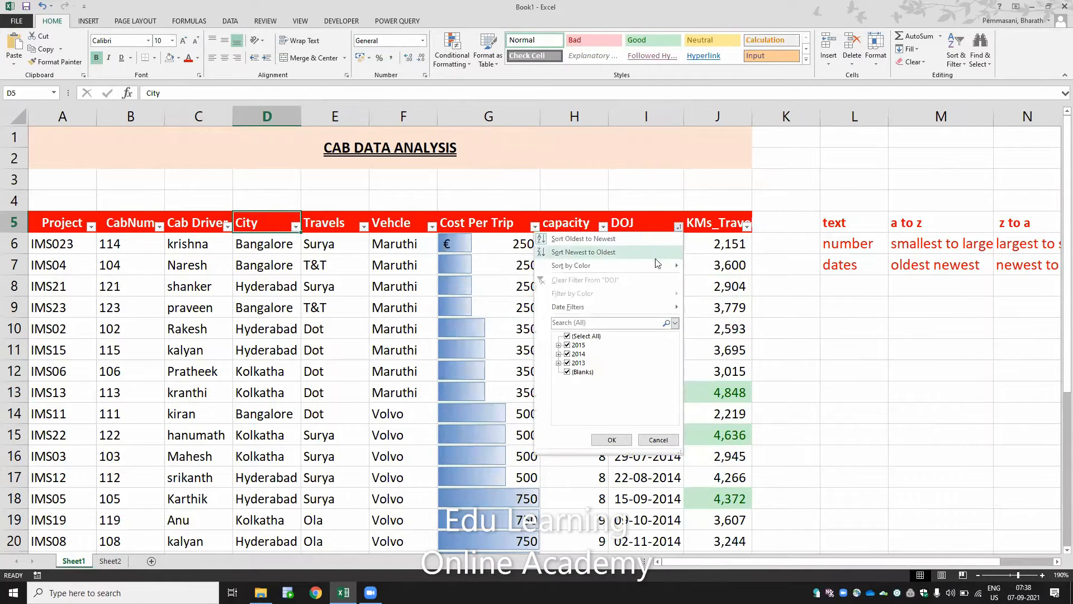
pyautogui.click(647, 252)
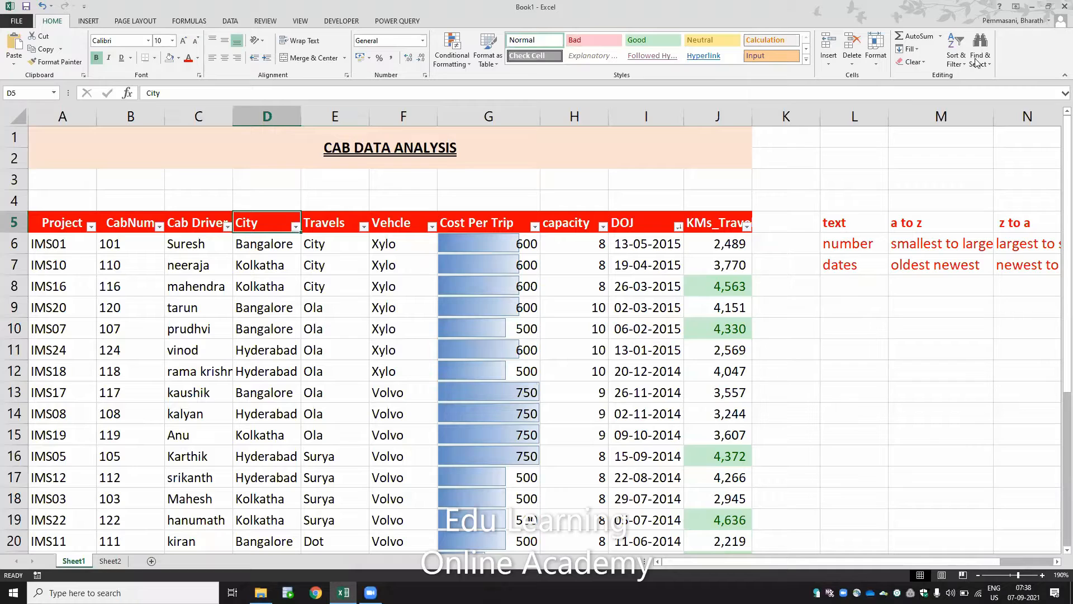
# Clear the applied sort state and filter the City column to show only Hyderabad
pyautogui.click(957, 60)
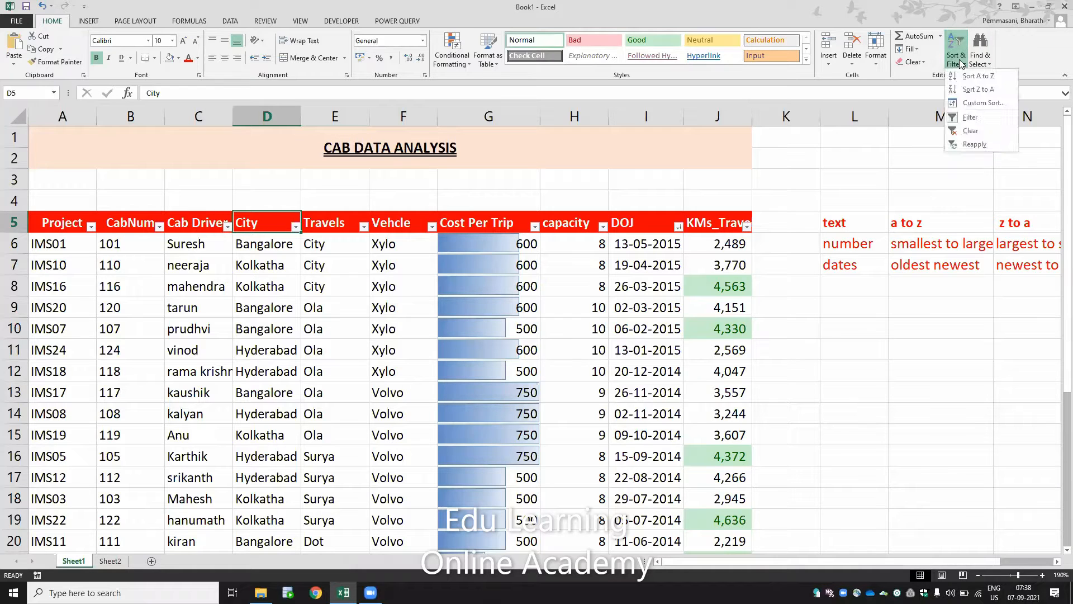
pyautogui.click(969, 131)
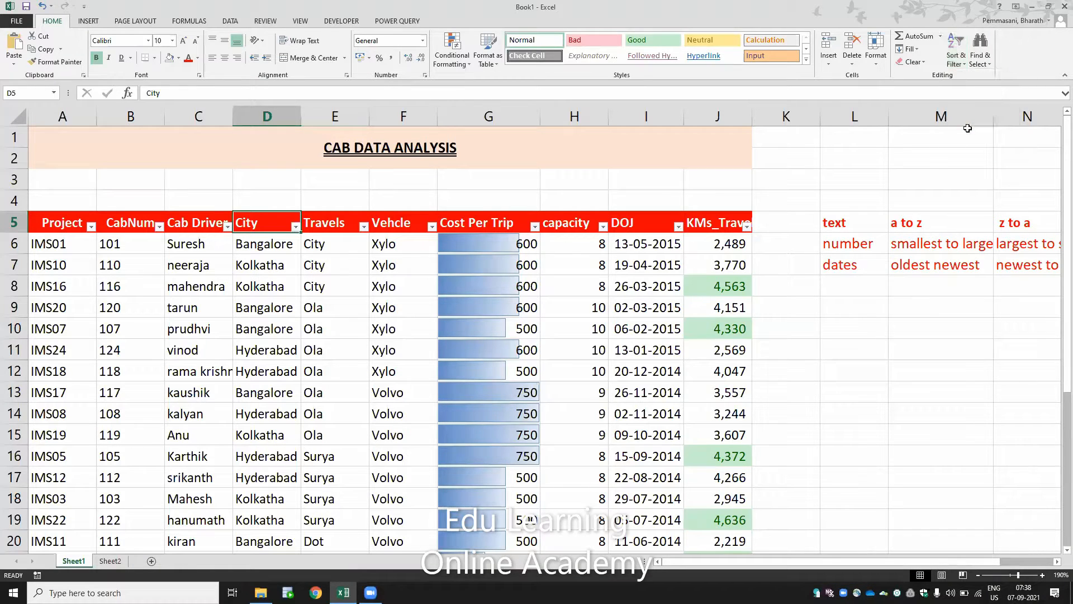
pyautogui.click(294, 226)
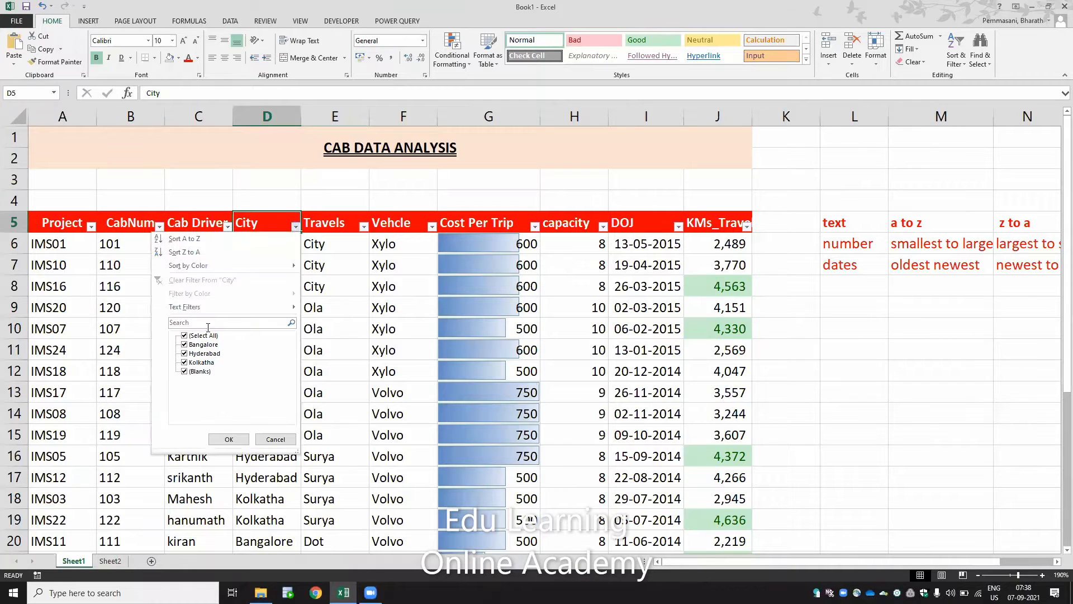
pyautogui.click(207, 335)
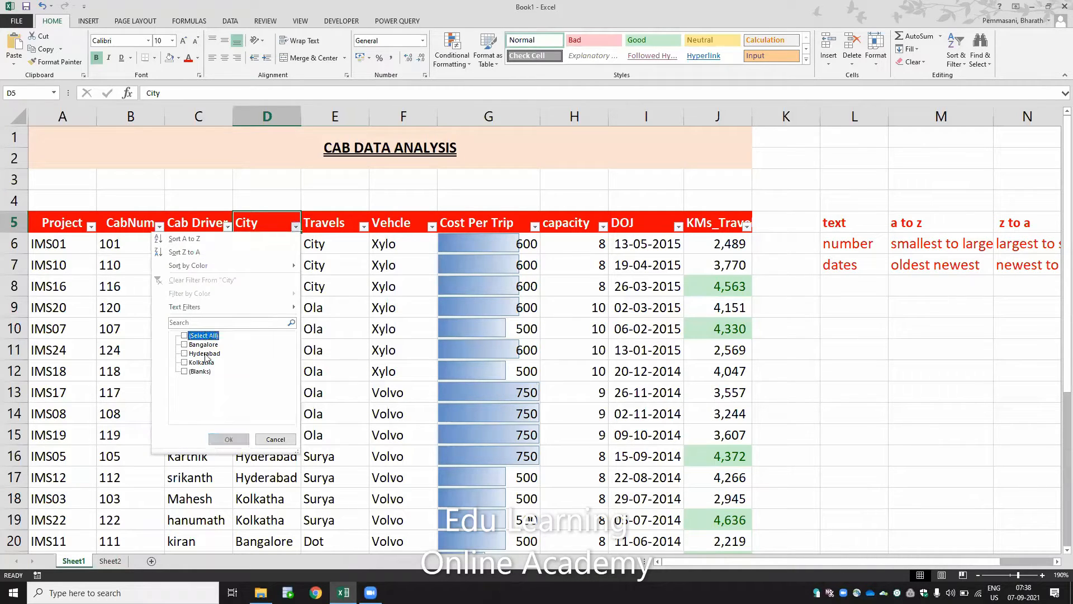
pyautogui.click(205, 354)
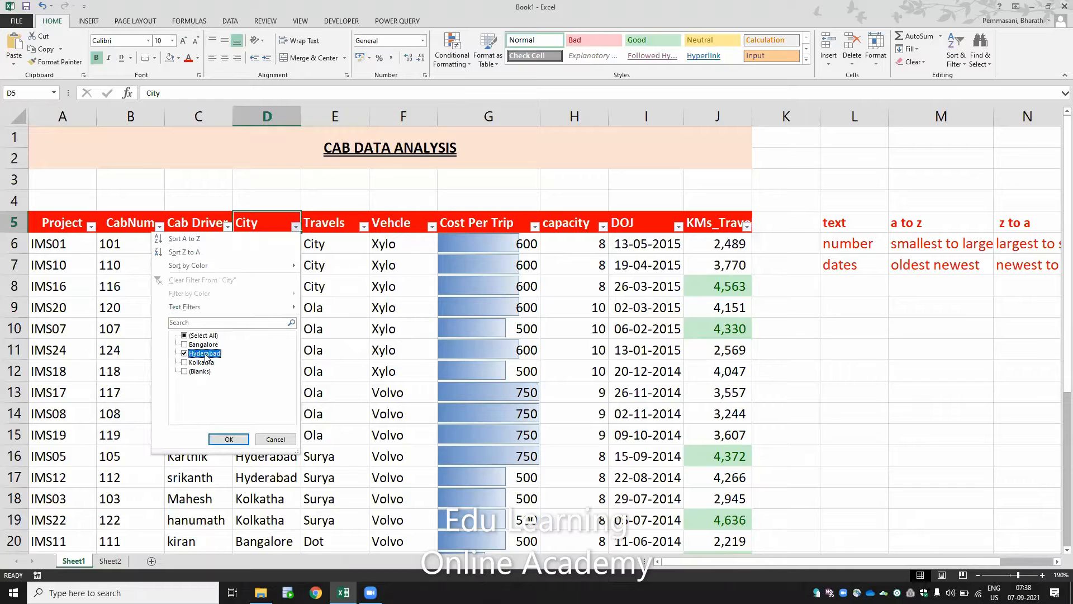
pyautogui.click(226, 438)
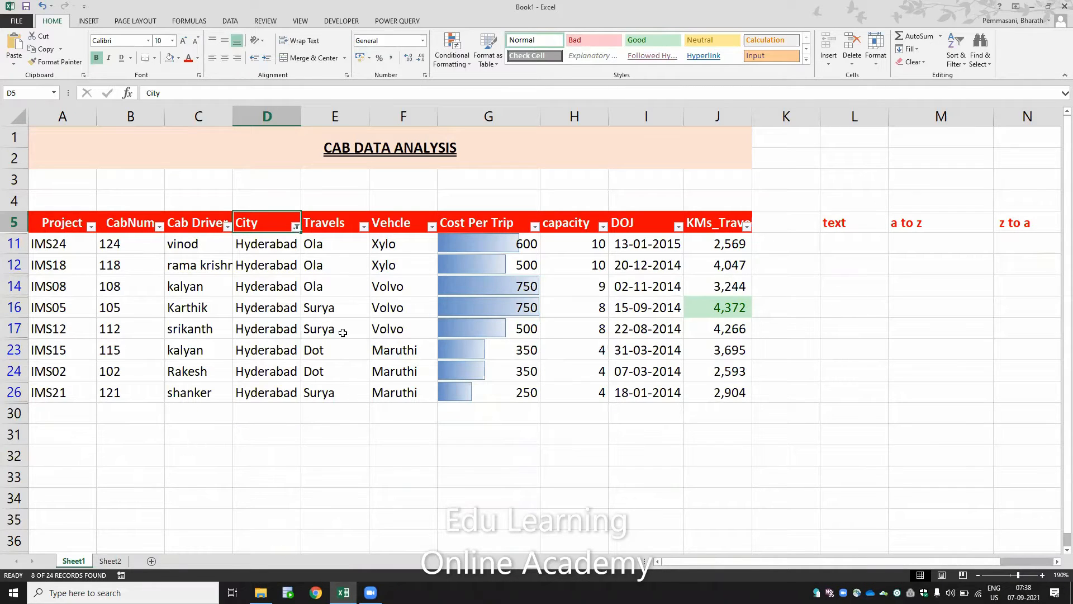
# Remove the City filter and the header filter controls from the cab data
pyautogui.hotkey('ctrl', 'shift', 'l')
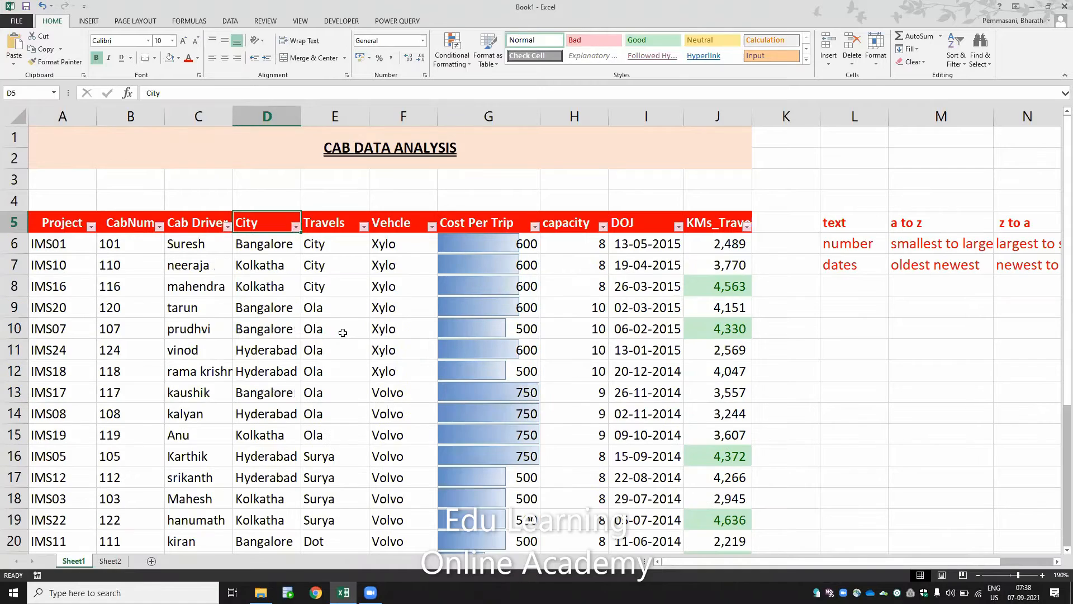
pyautogui.click(90, 21)
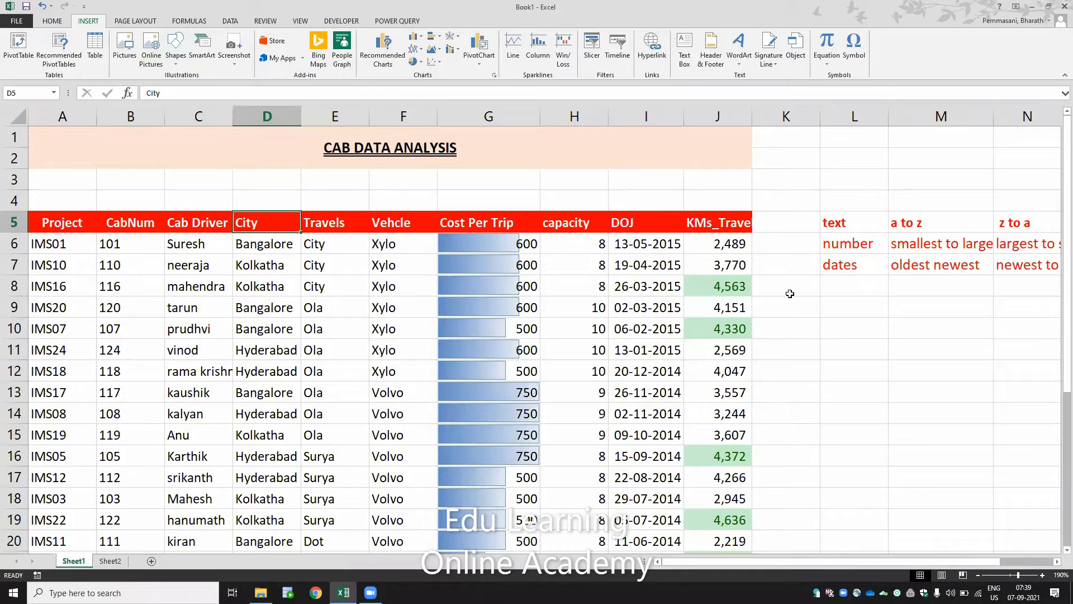
# Enter the sample values 12, 14, 8 and 3 across cells K2 to N2
pyautogui.click(791, 162)
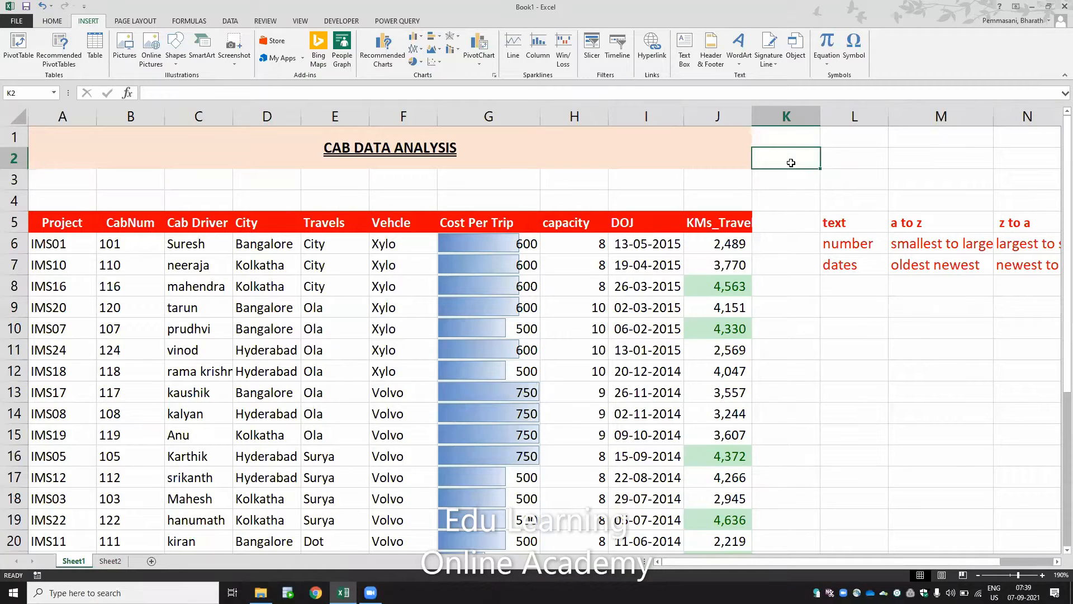
pyautogui.write('12')
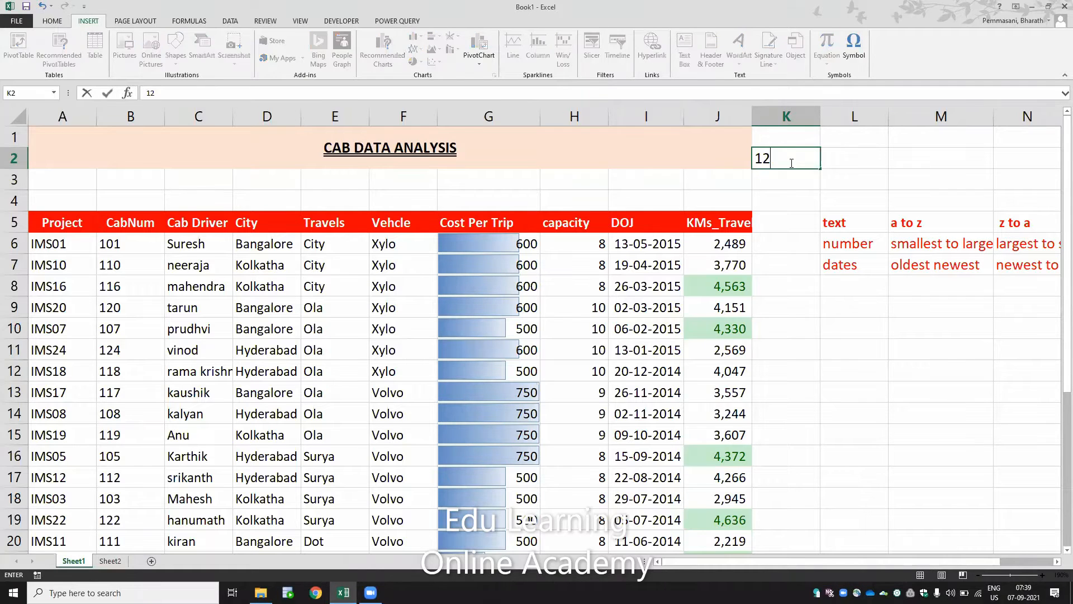
pyautogui.press('Tab')
pyautogui.write('14')
pyautogui.press('Tab')
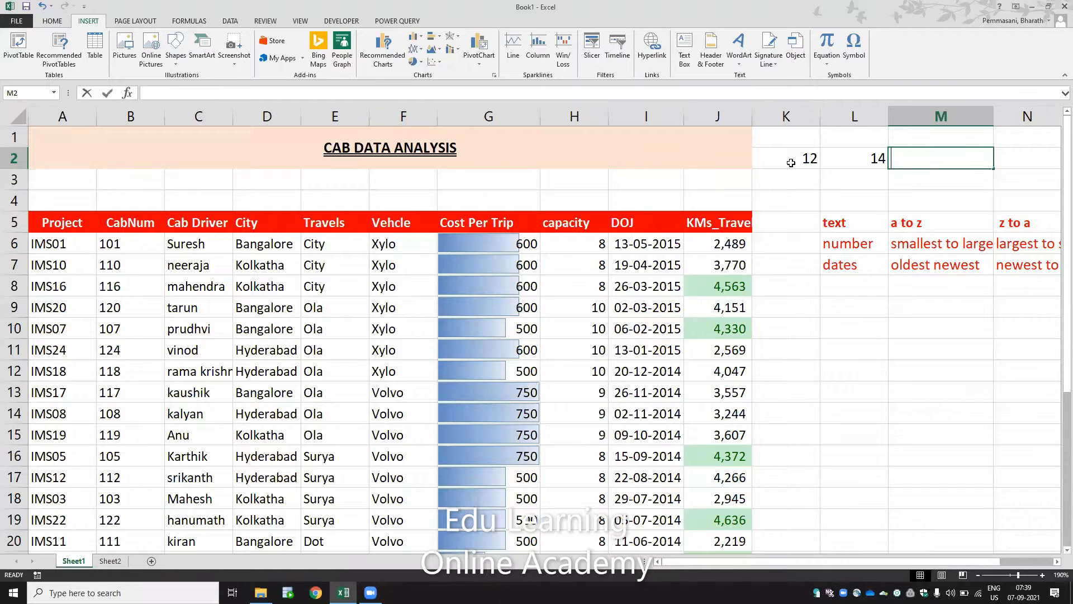
pyautogui.write('8')
pyautogui.press('Tab')
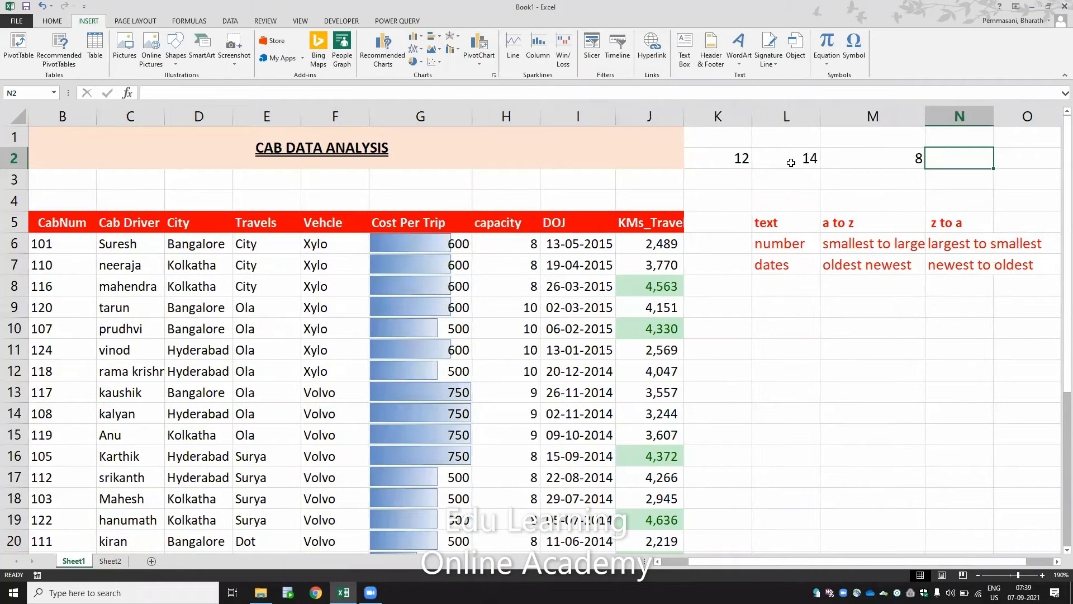
pyautogui.write('3')
pyautogui.press('Tab')
pyautogui.press('Tab')
pyautogui.hotkey('shift', 'Tab')
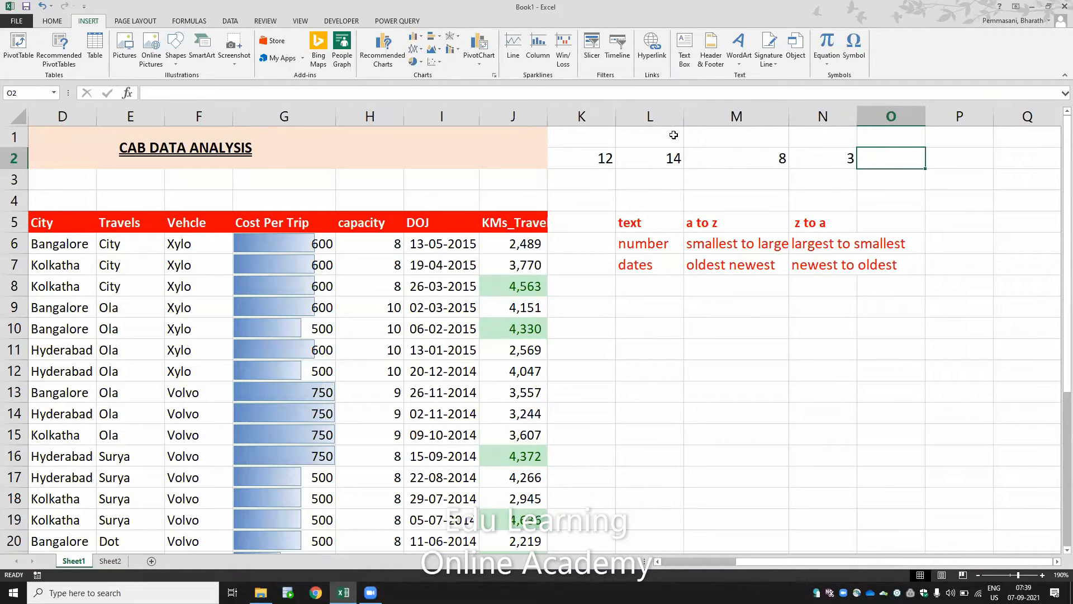
# Insert a line sparkline in O2 based on the values in K2:N2
pyautogui.click(511, 56)
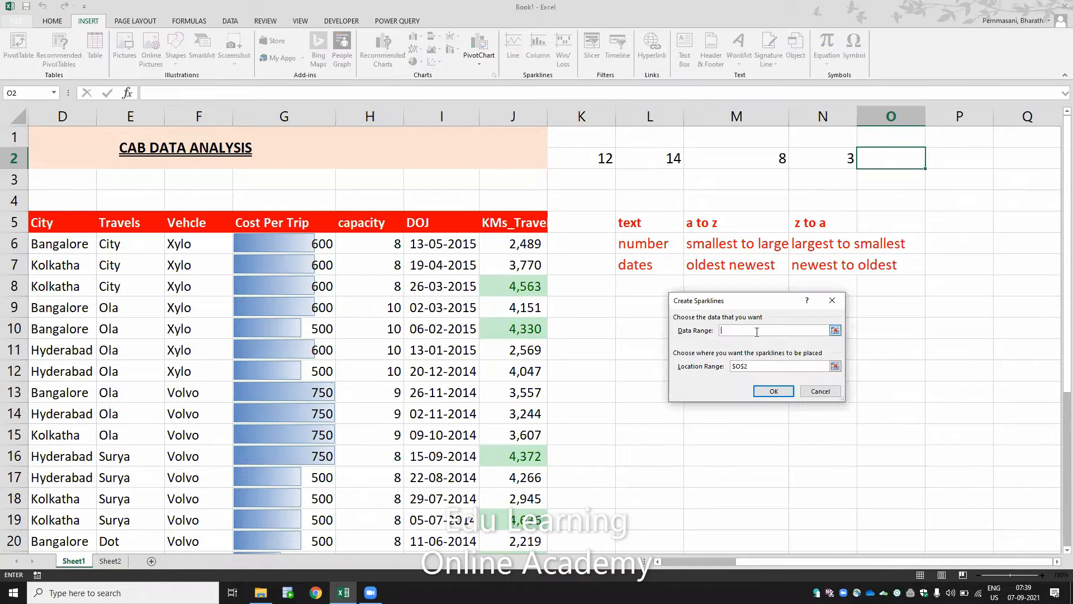
pyautogui.moveTo(586, 162); pyautogui.dragTo(831, 159)
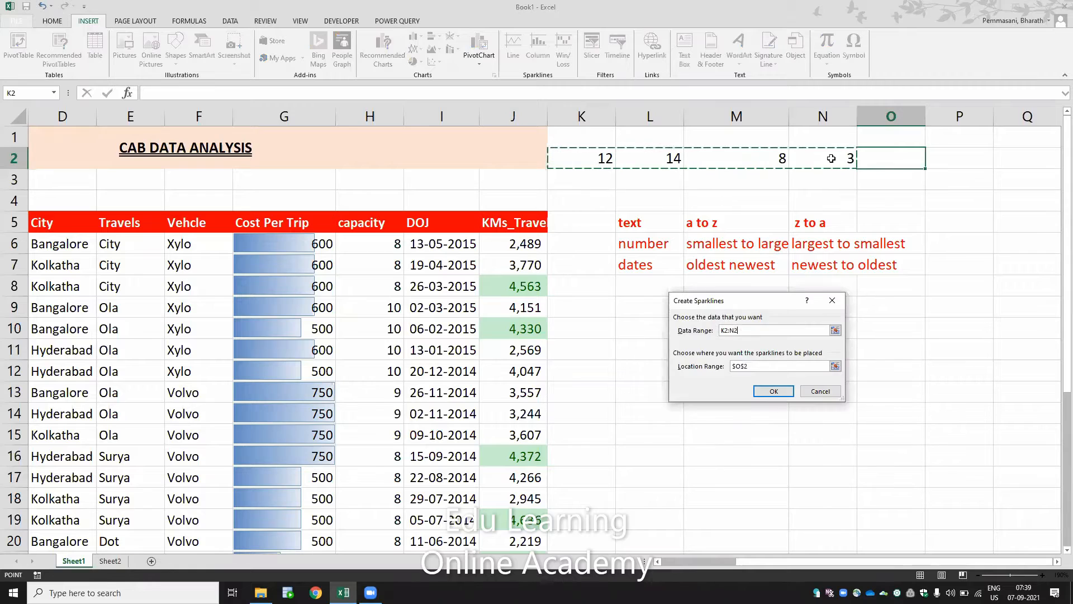
pyautogui.click(755, 394)
pyautogui.click(886, 193)
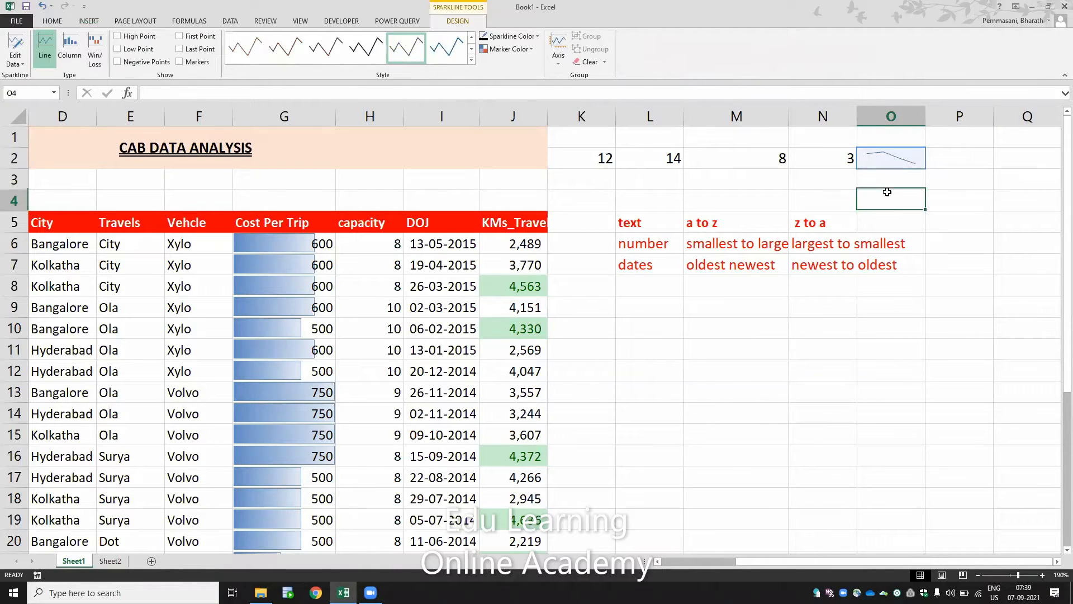
# Change the last sample value in N2 to 20
pyautogui.click(881, 156)
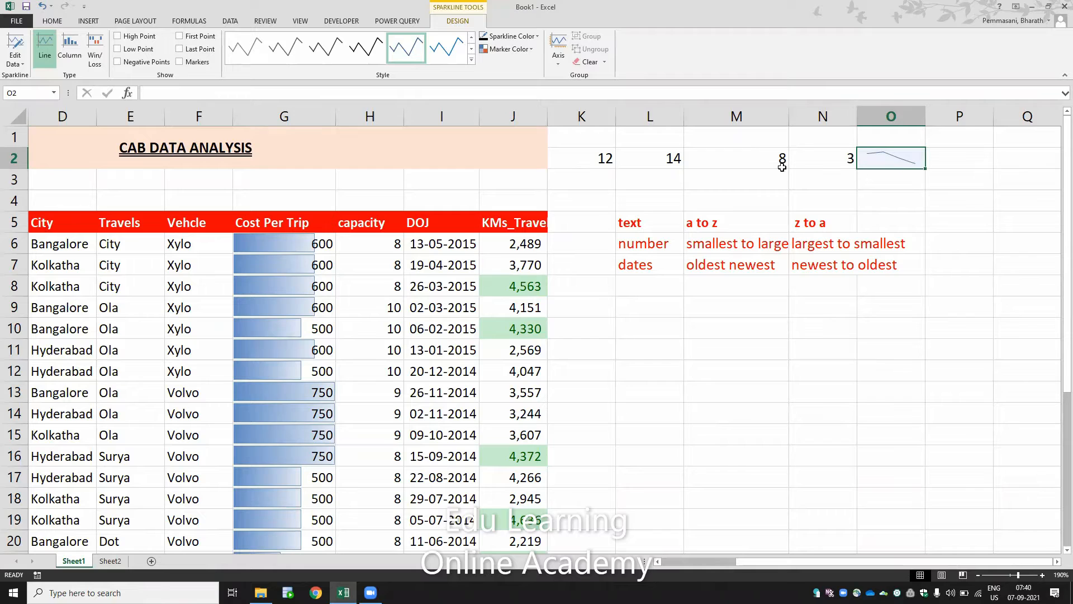
pyautogui.click(816, 164)
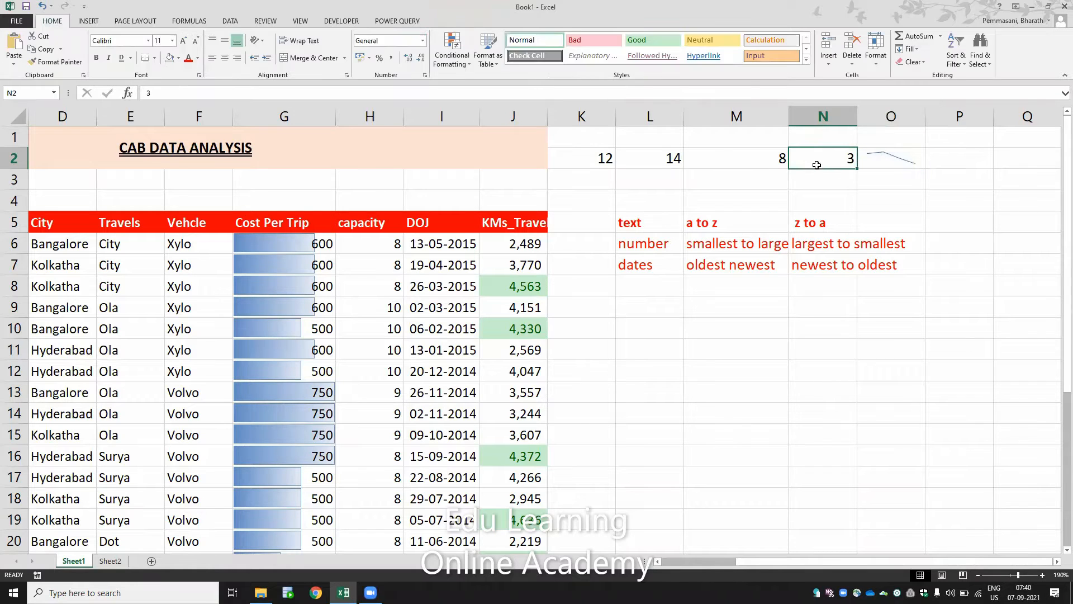
pyautogui.write('20')
pyautogui.press('Return')
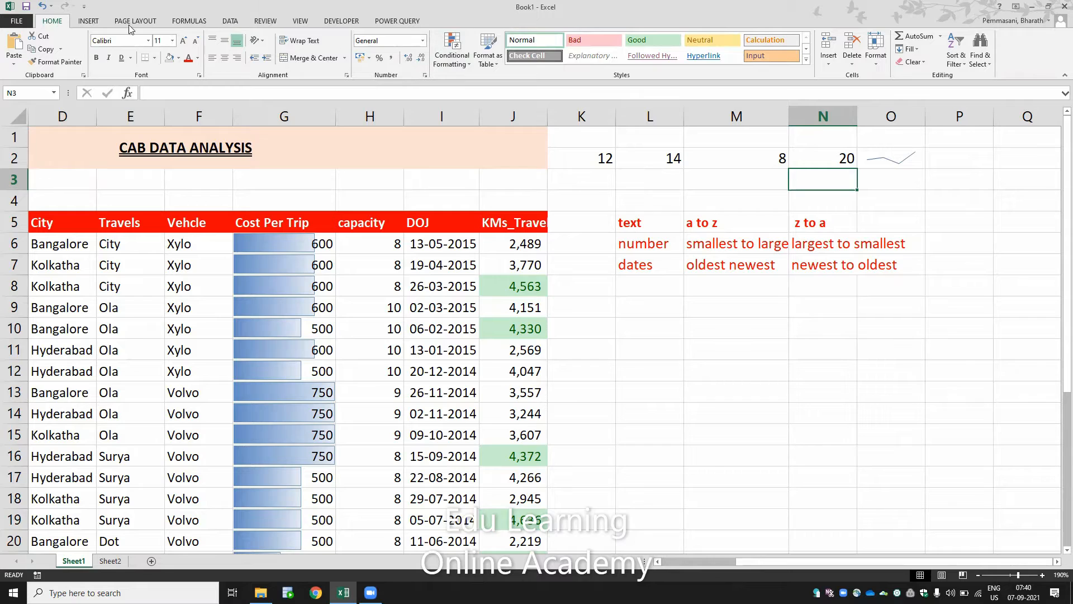
# Replace the sparkline in O2 with a column sparkline based on K2:N2
pyautogui.click(99, 24)
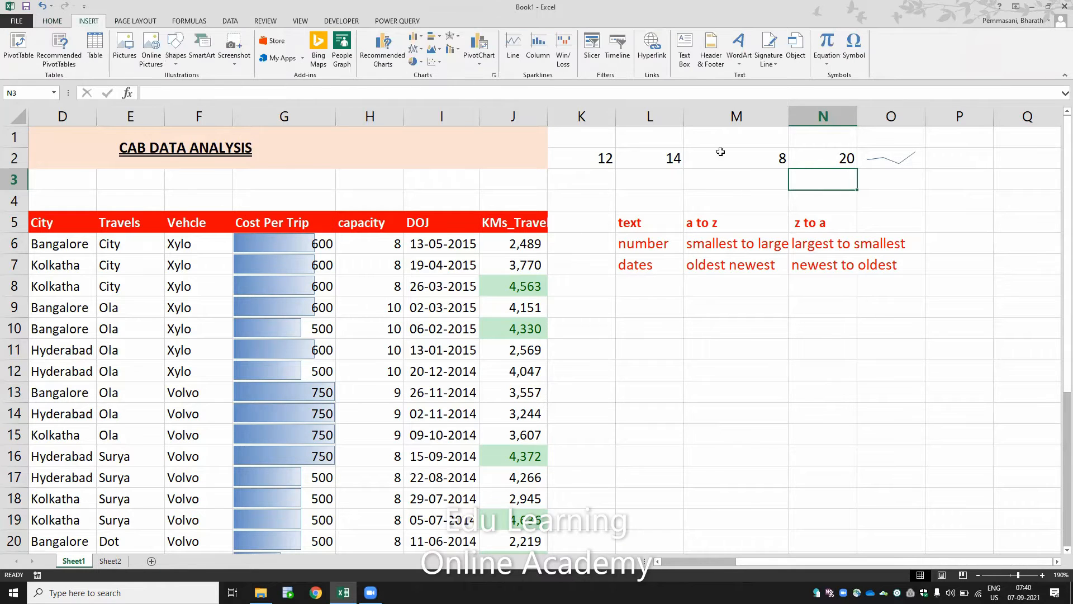
pyautogui.click(880, 157)
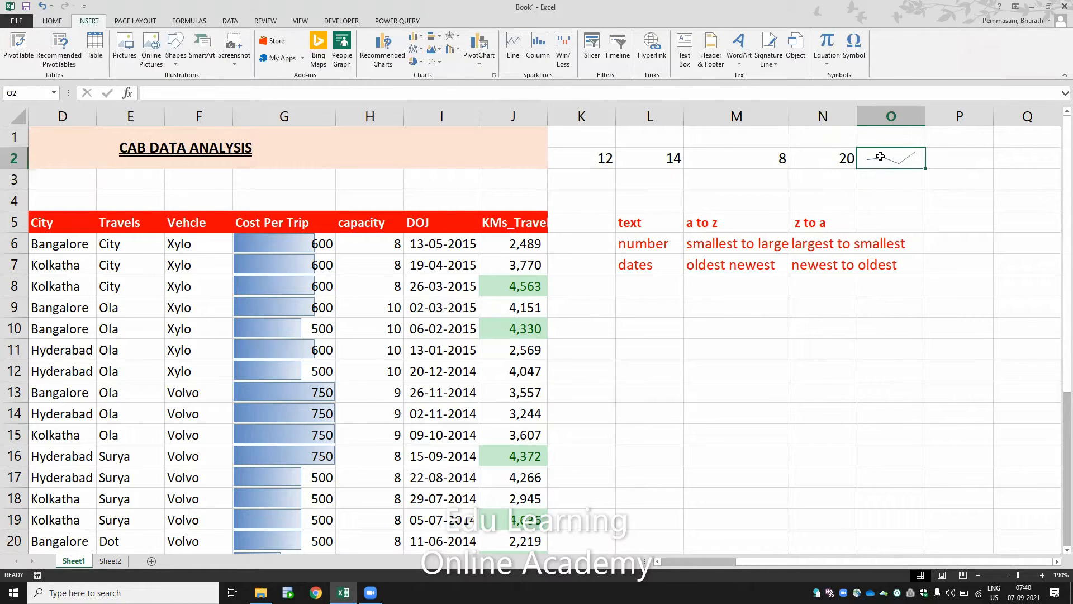
pyautogui.click(539, 47)
pyautogui.click(607, 160)
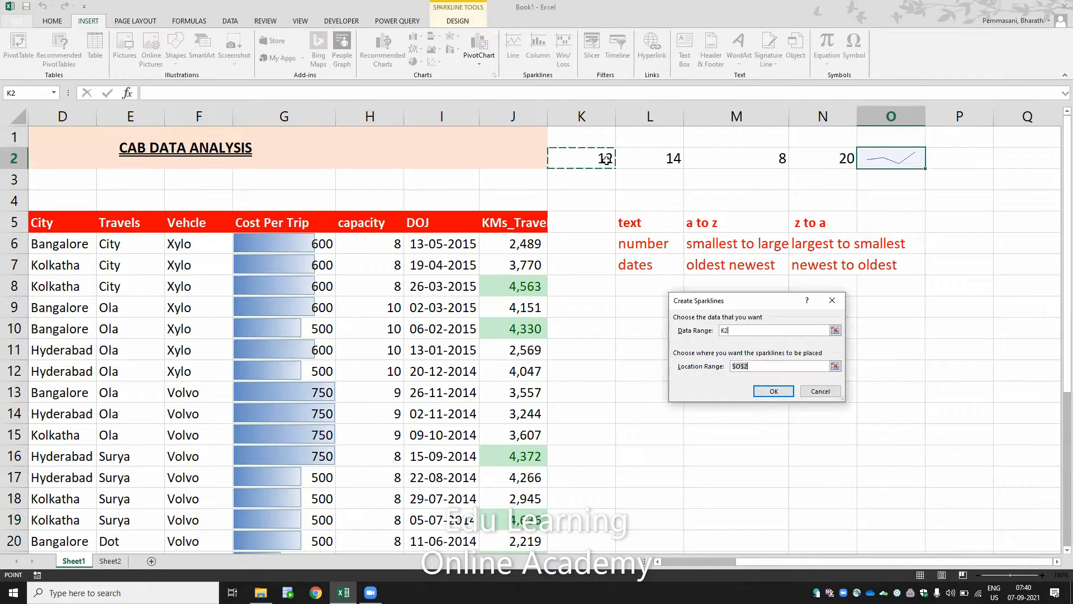
pyautogui.moveTo(606, 159); pyautogui.dragTo(821, 163)
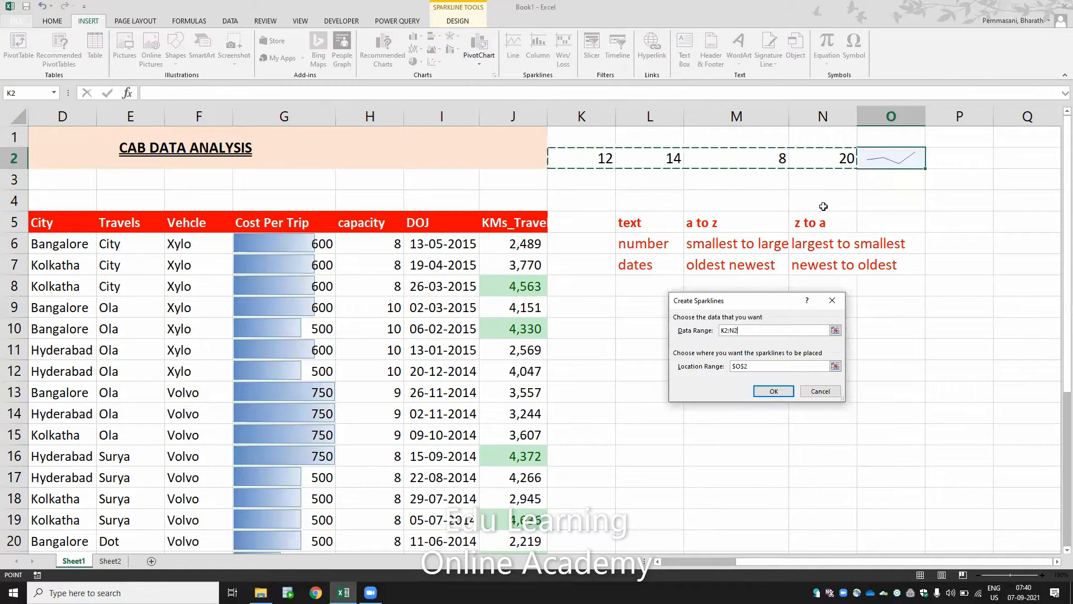
pyautogui.click(773, 391)
pyautogui.click(764, 388)
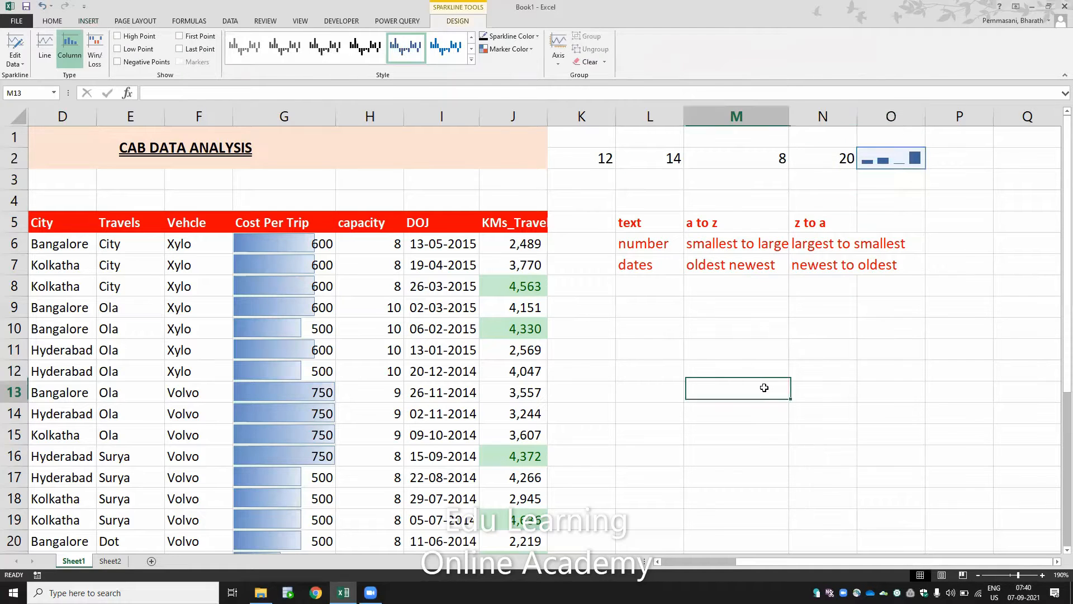
pyautogui.click(895, 160)
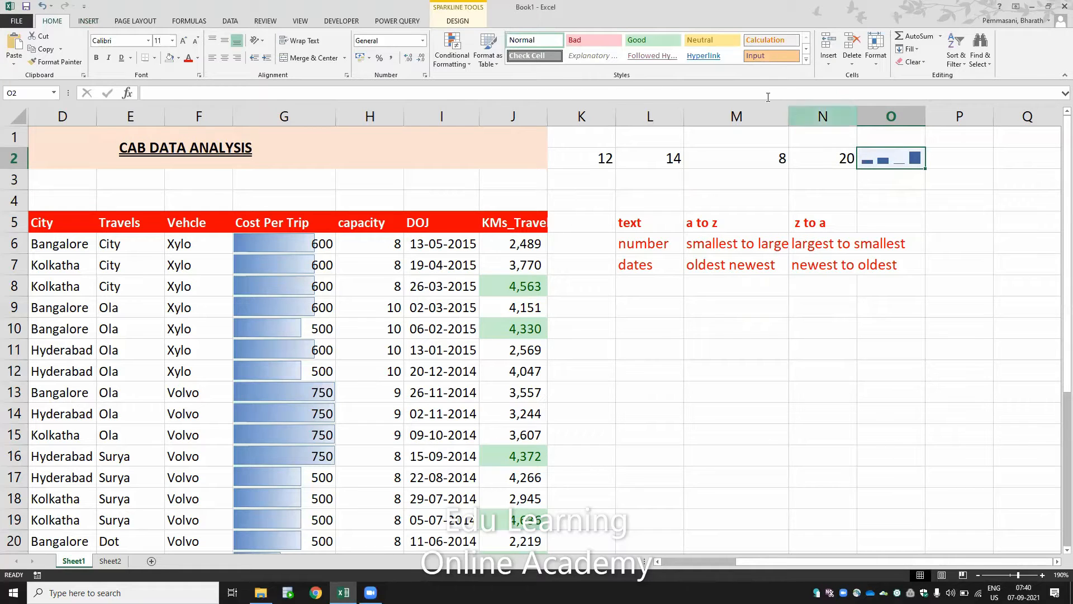
# View the Insert Hyperlink options for the dates cell L7 and close them without adding a link
pyautogui.click(88, 21)
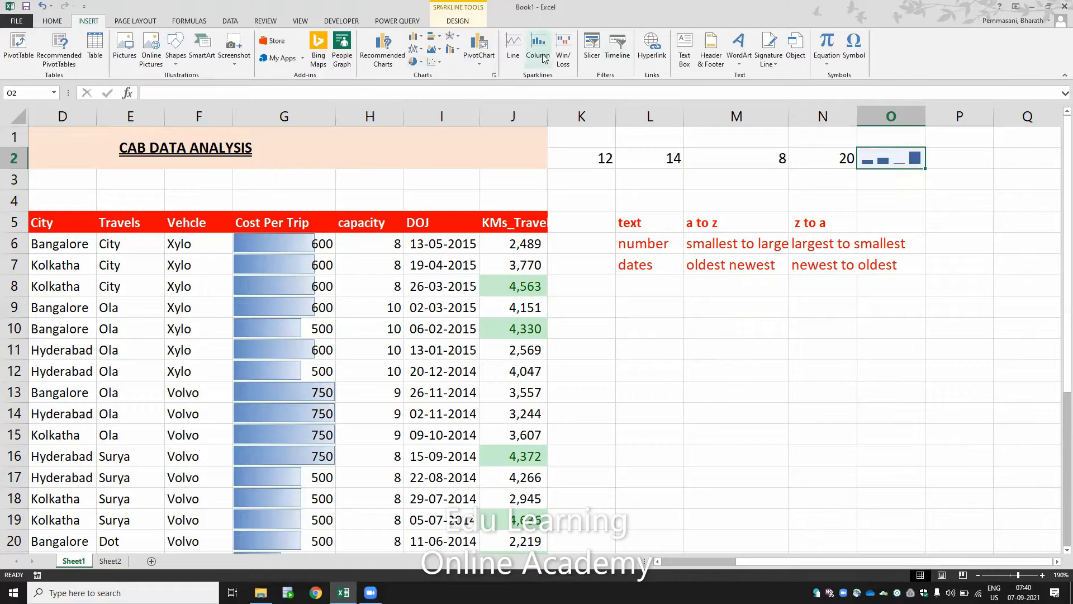
pyautogui.click(651, 265)
pyautogui.rightClick(652, 266)
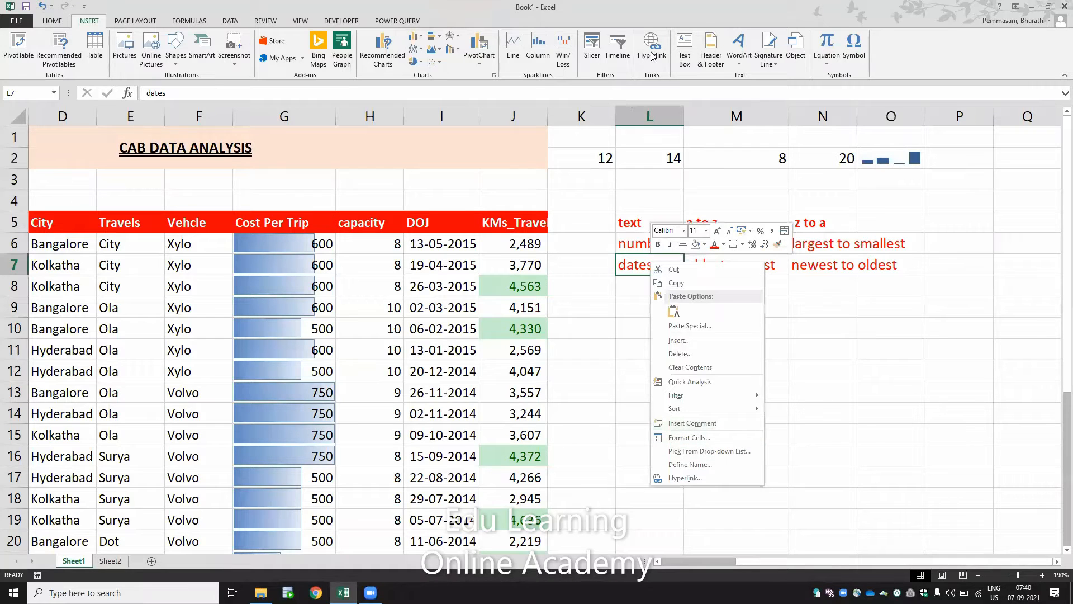
pyautogui.click(661, 69)
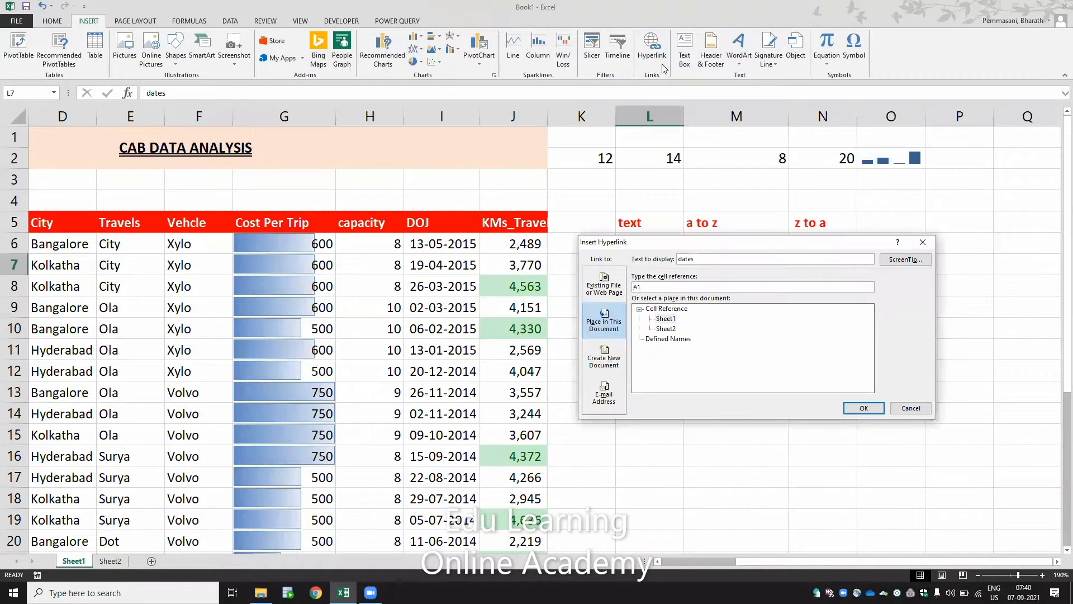
pyautogui.click(922, 242)
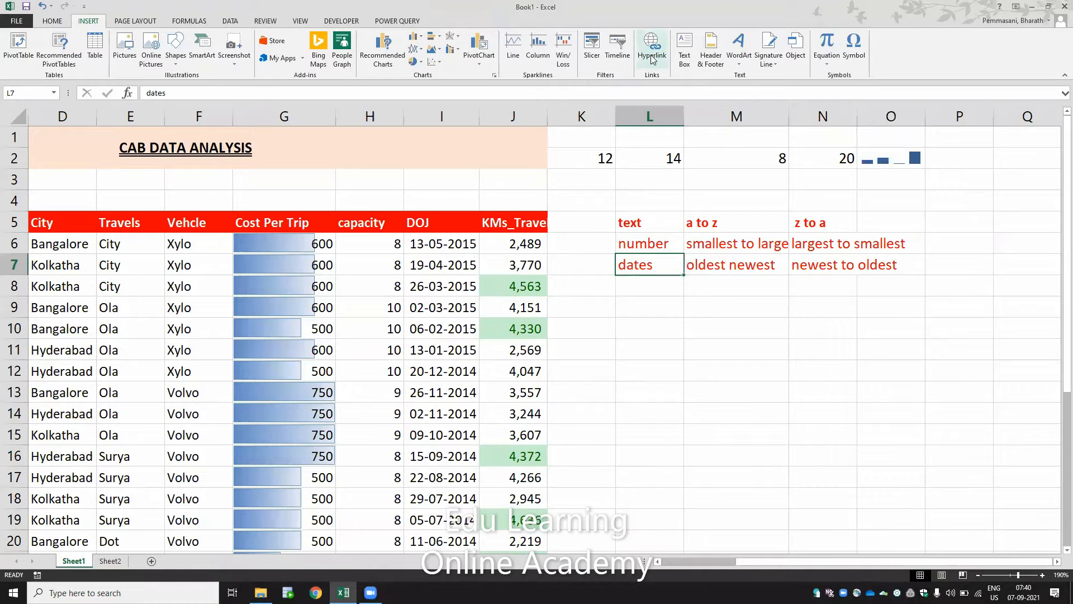
# Draw an empty text box below the sort-order notes, spanning roughly L10 to N13
pyautogui.click(685, 58)
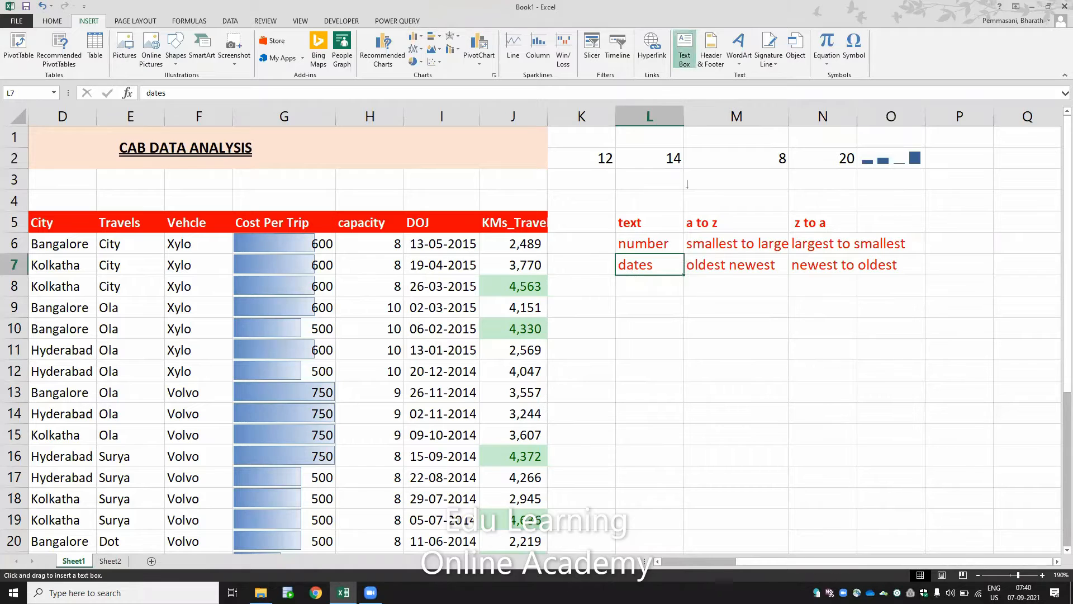
pyautogui.moveTo(624, 323)
pyautogui.mouseDown()
pyautogui.moveTo(725, 378)
pyautogui.moveTo(800, 393)
pyautogui.mouseUp()
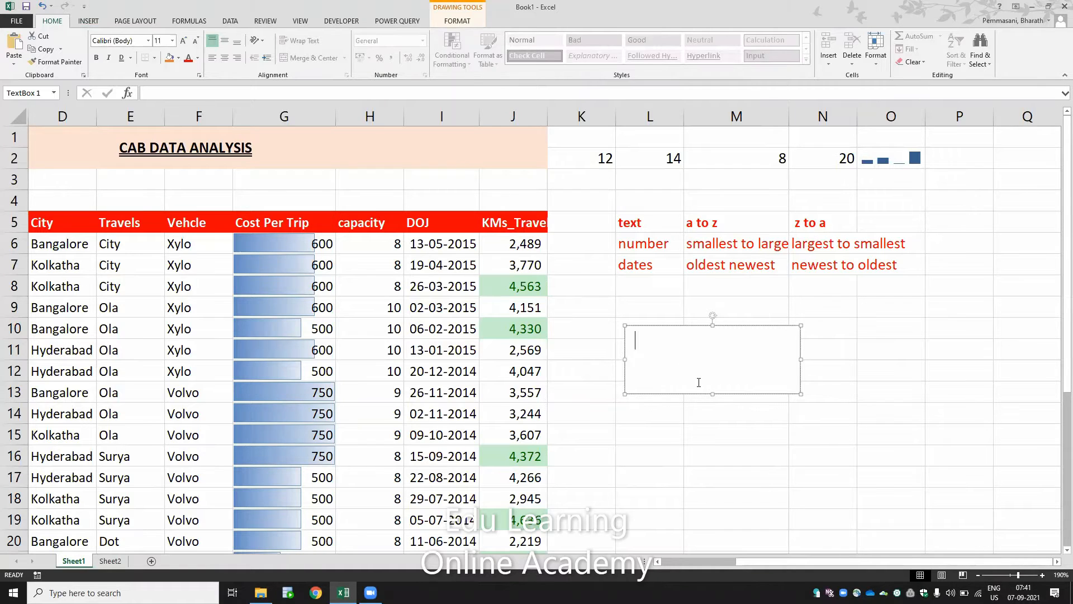
pyautogui.click(753, 440)
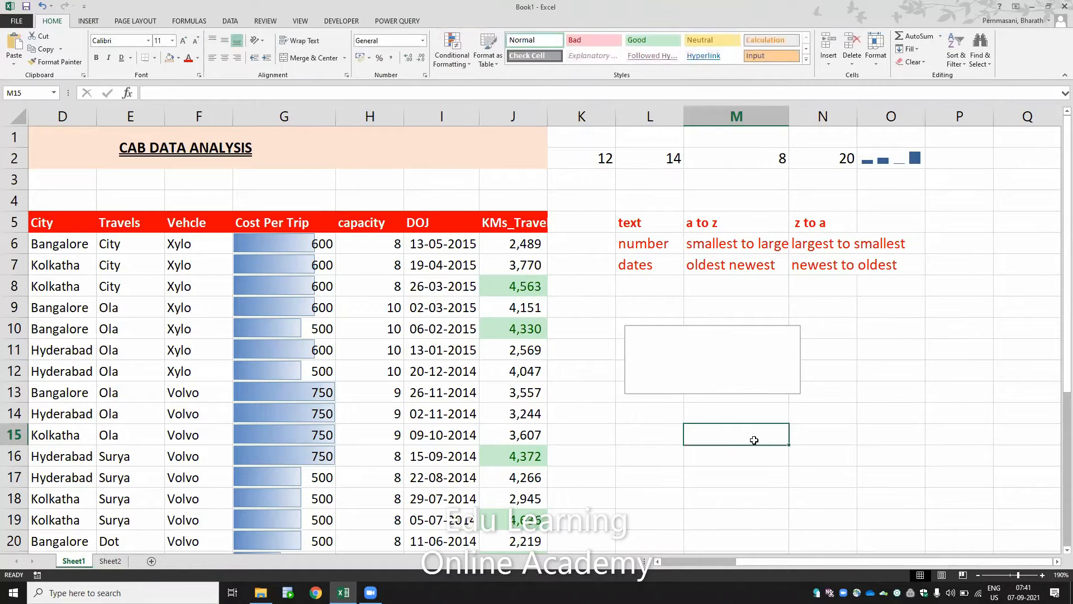
# Look through the available WordArt styles and the page layout commands
pyautogui.click(94, 21)
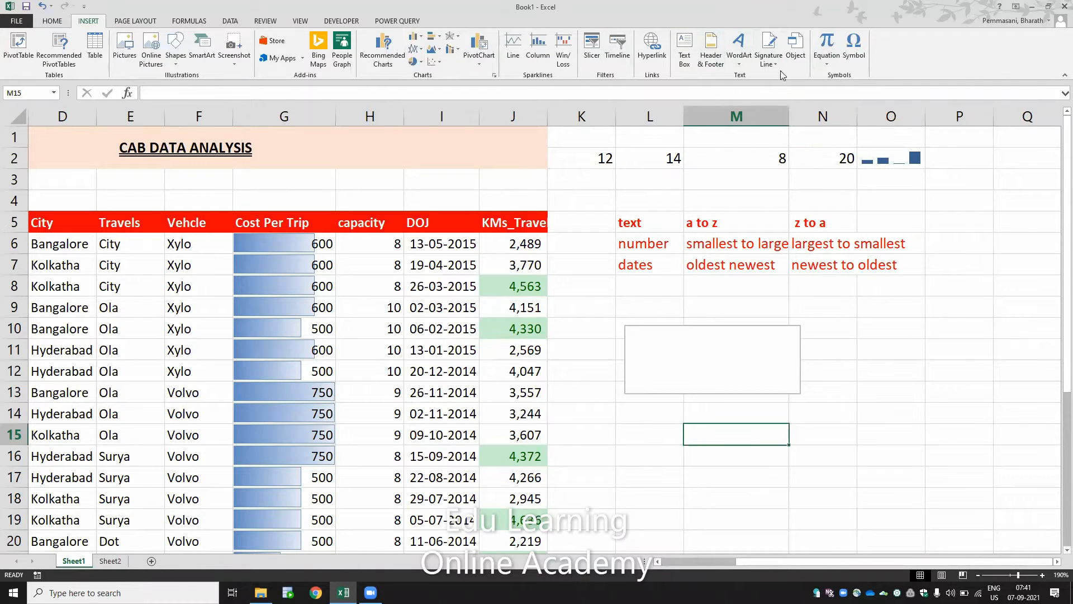
pyautogui.click(739, 65)
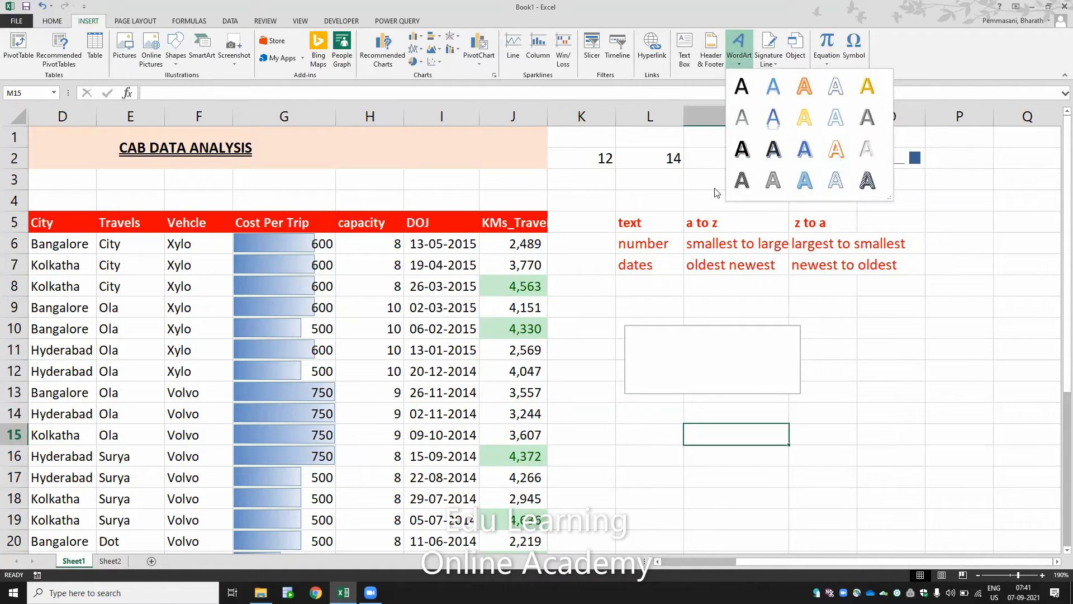
pyautogui.click(689, 188)
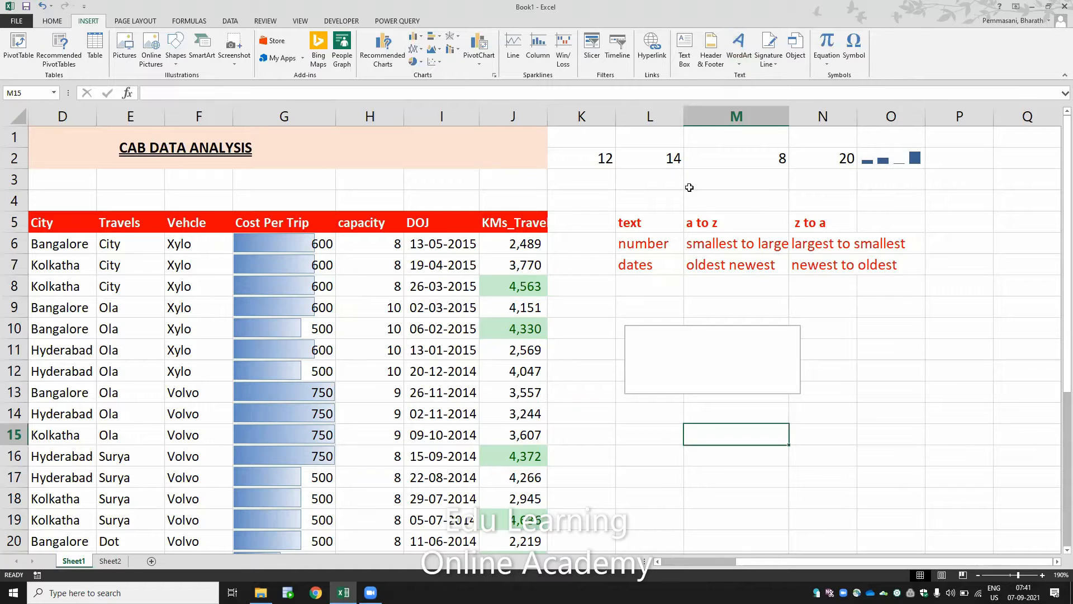
pyautogui.click(136, 21)
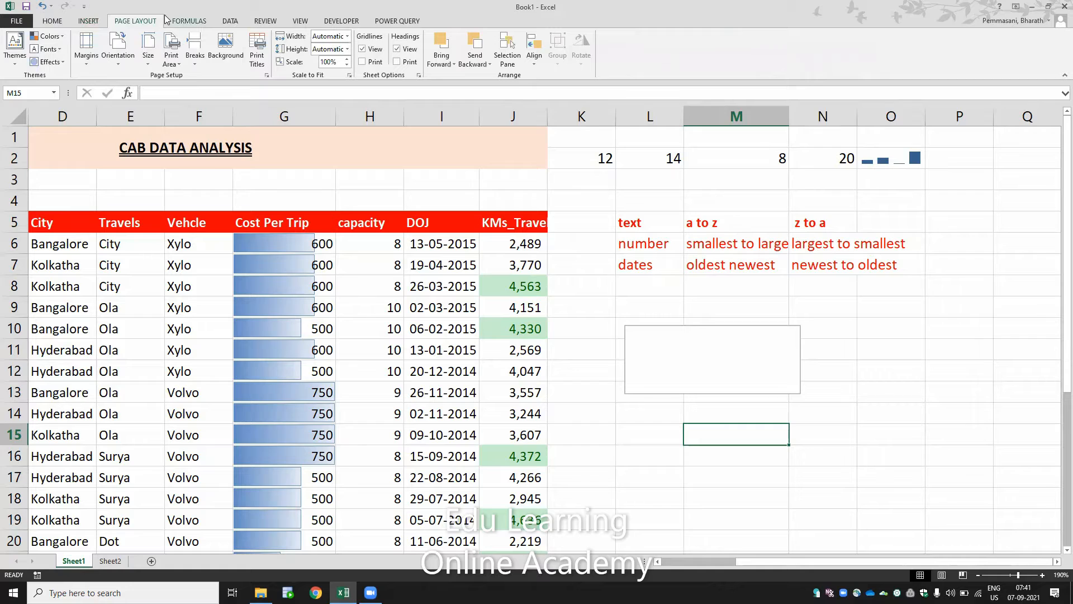
# Examine the functions offered in the Financial, Logical, Text and Date & Time categories of the function library
pyautogui.click(185, 22)
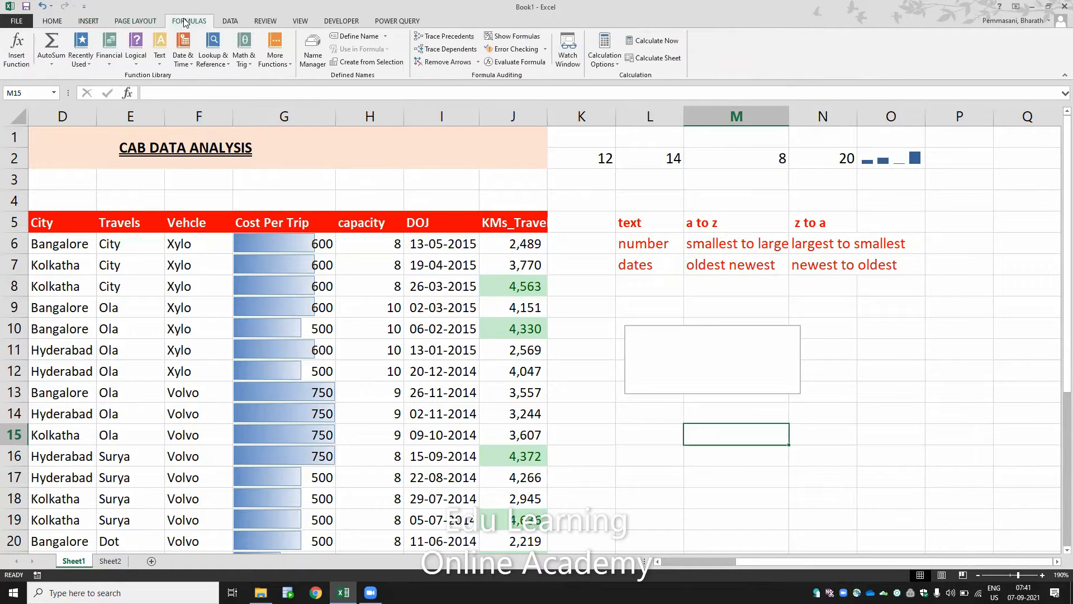
pyautogui.click(81, 56)
pyautogui.click(109, 56)
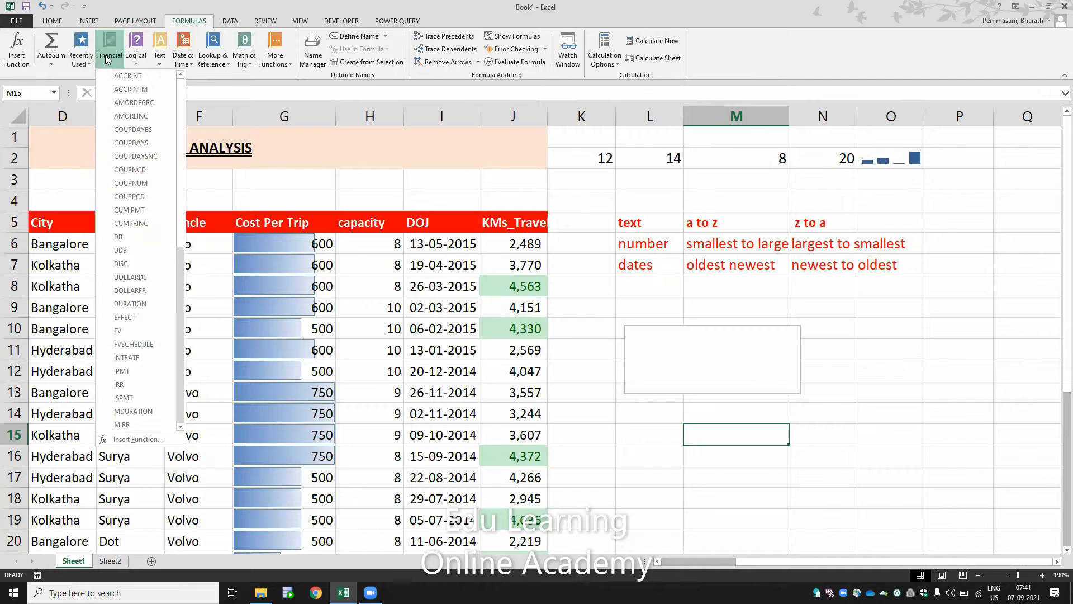
pyautogui.click(137, 58)
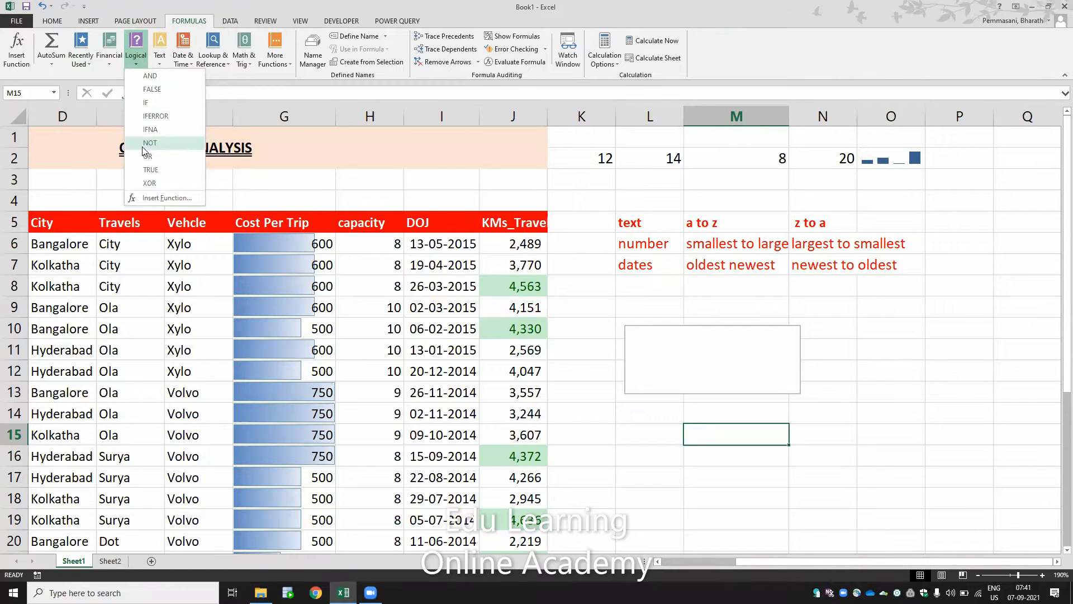
pyautogui.click(160, 55)
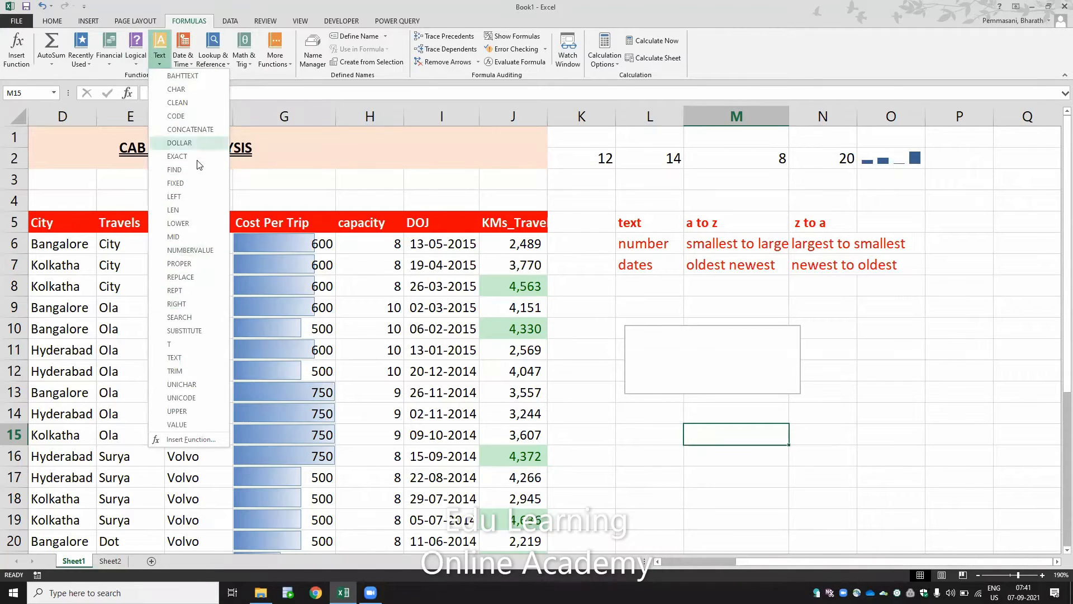
pyautogui.click(189, 58)
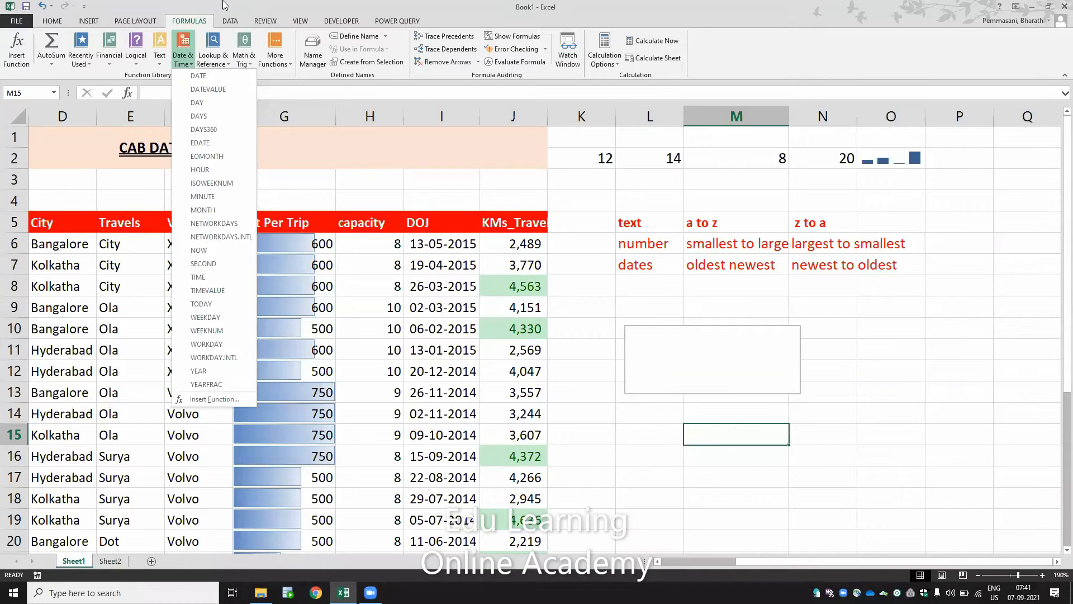
# Examine the functions offered in the Lookup & Reference category of the function library
pyautogui.click(213, 56)
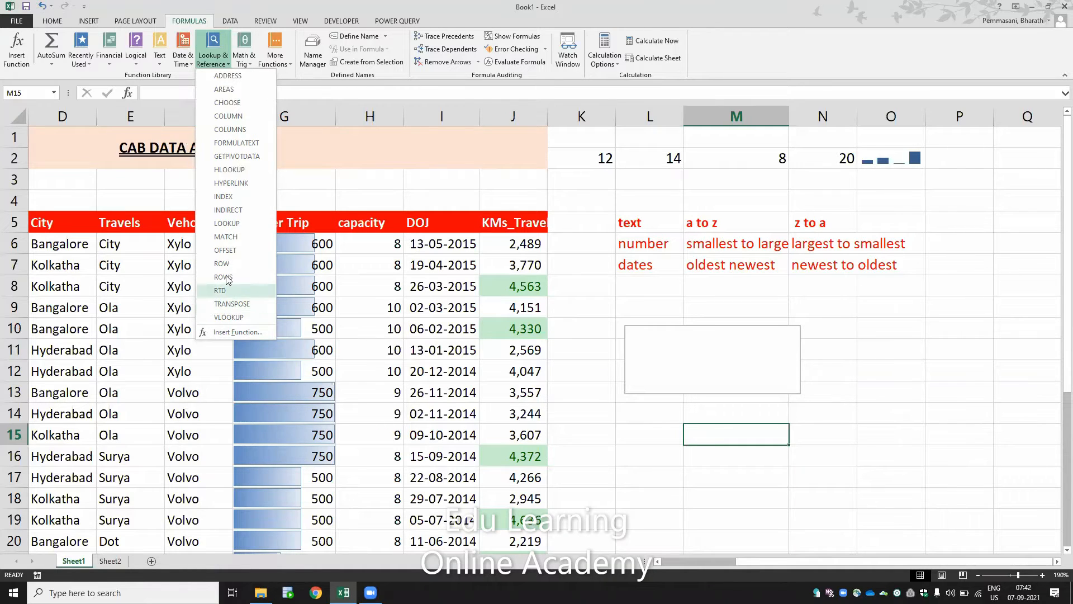
pyautogui.click(538, 325)
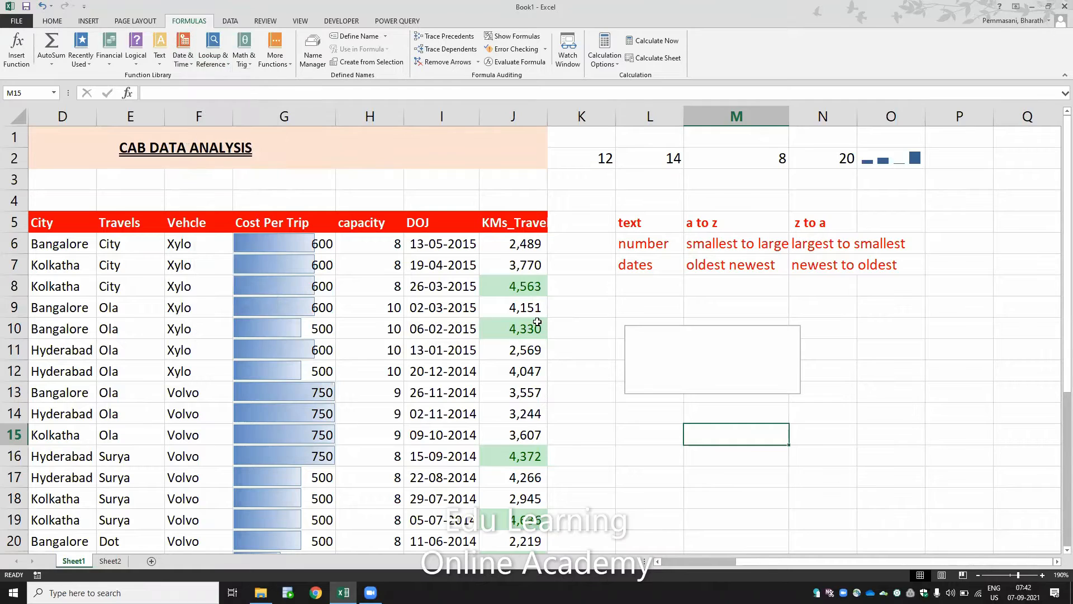
# Copy the text sort-order row L5:N5 and undo the empty text box drawn below the notes
pyautogui.moveTo(633, 222); pyautogui.dragTo(793, 223)
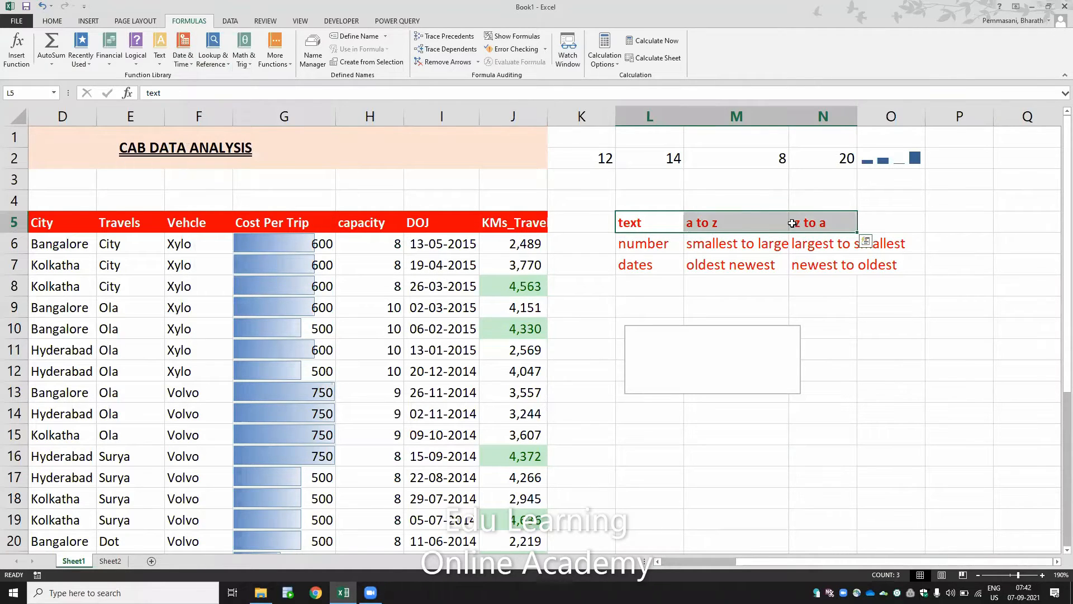
pyautogui.hotkey('ctrl', 'c')
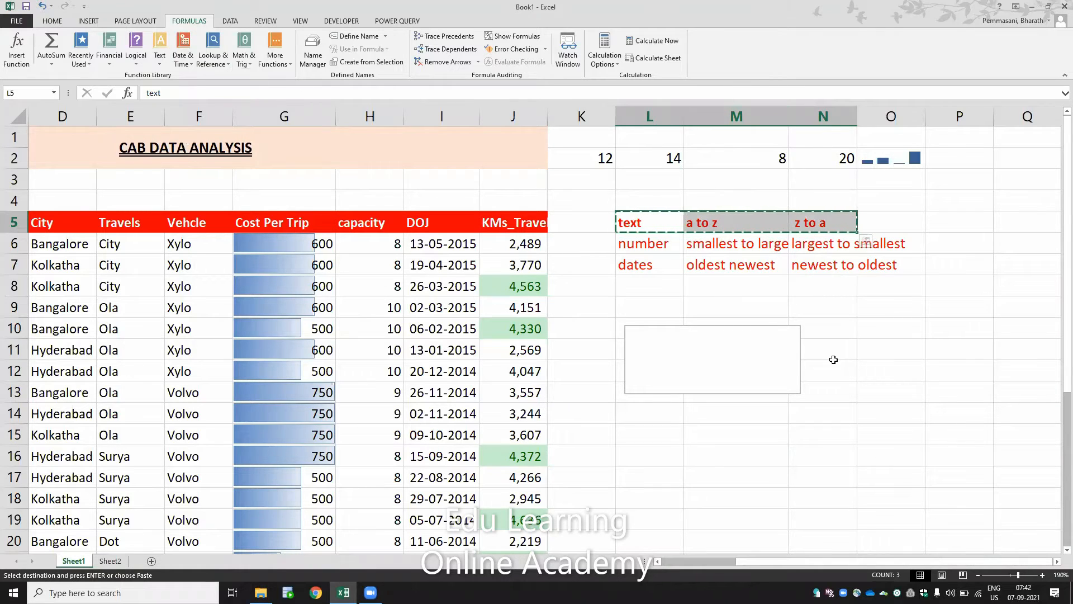
pyautogui.click(797, 346)
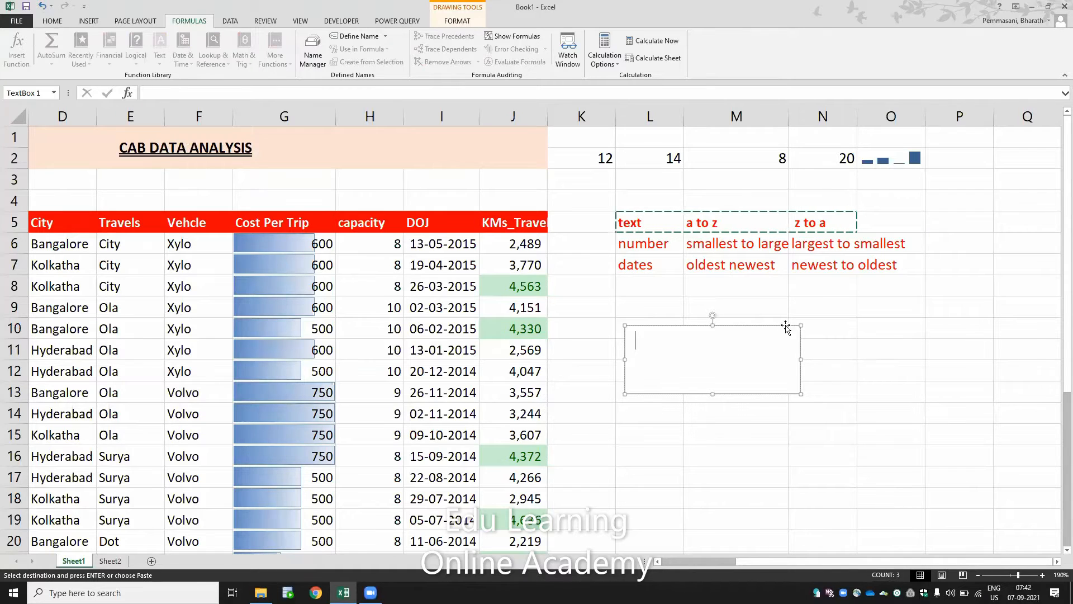
pyautogui.hotkey('ctrl', 'z')
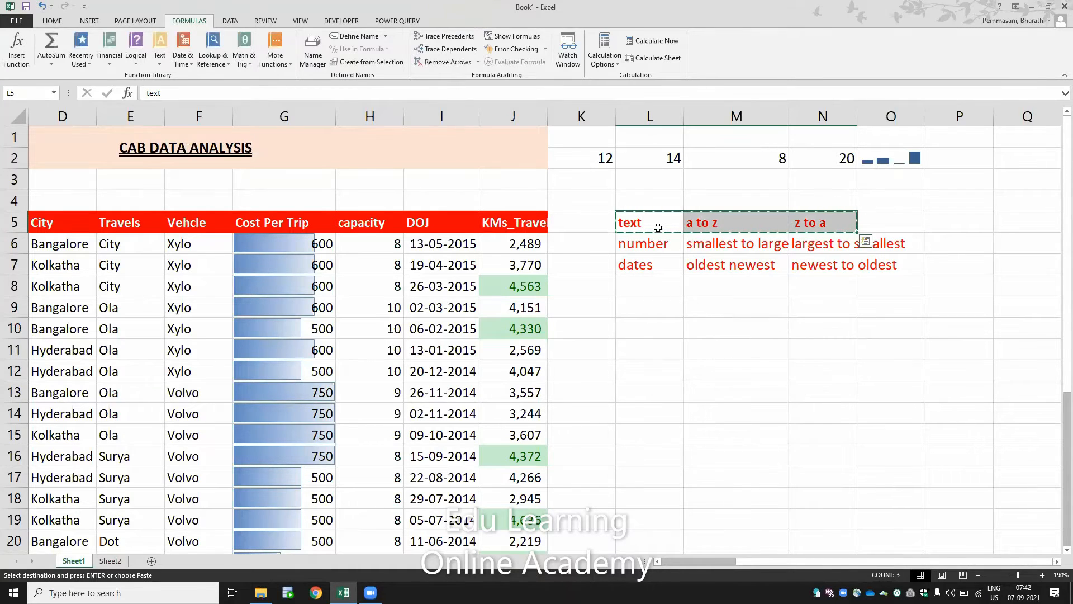
# Paste the copied L5:N5 entries at L9 as a vertical list, using Paste Special with Transpose
pyautogui.click(638, 314)
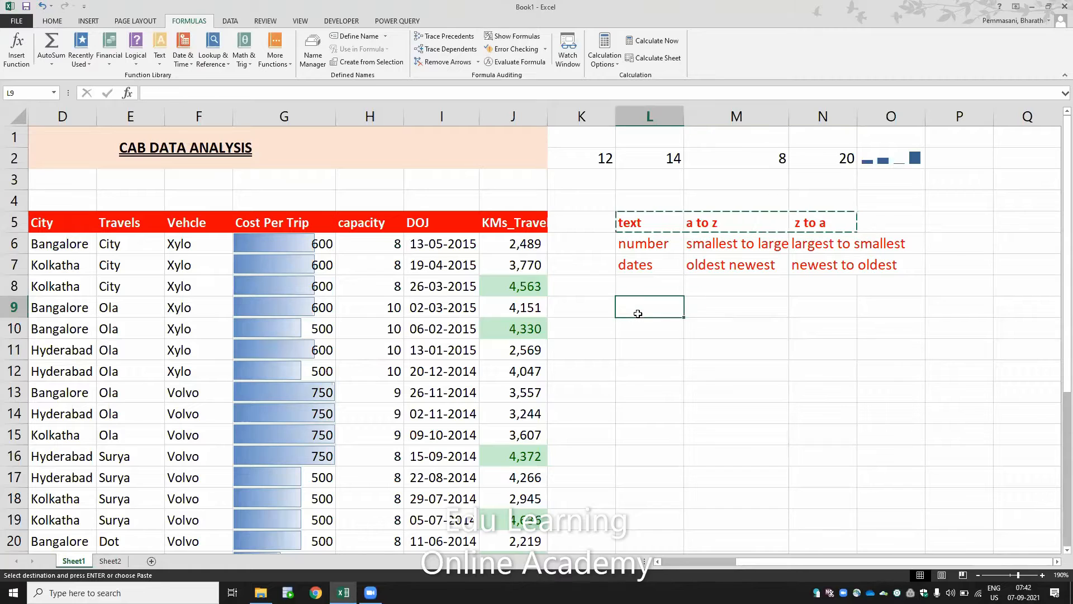
pyautogui.rightClick(638, 313)
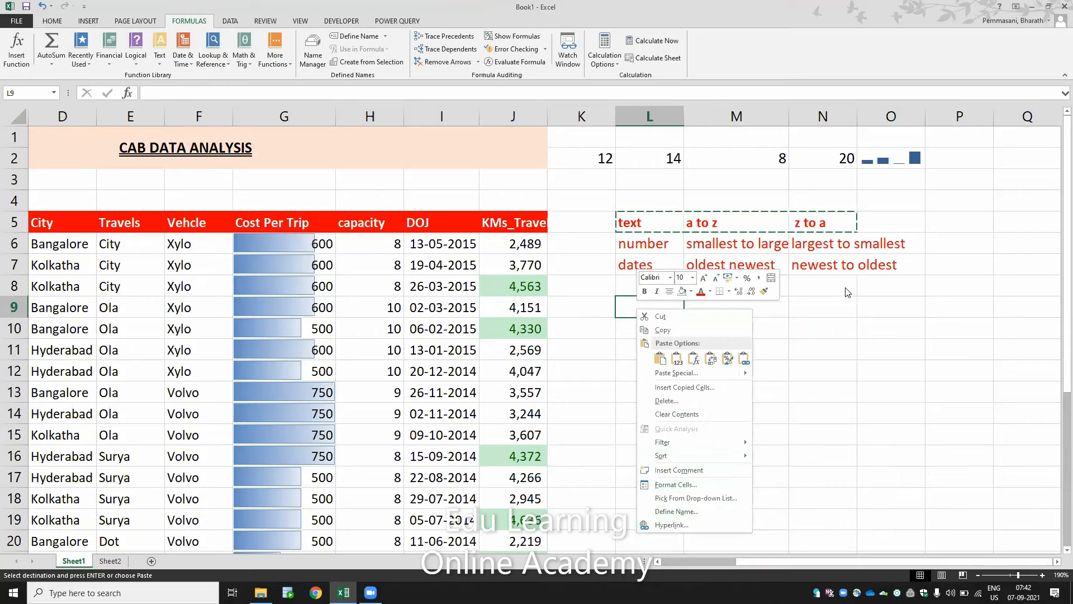
pyautogui.press('Escape')
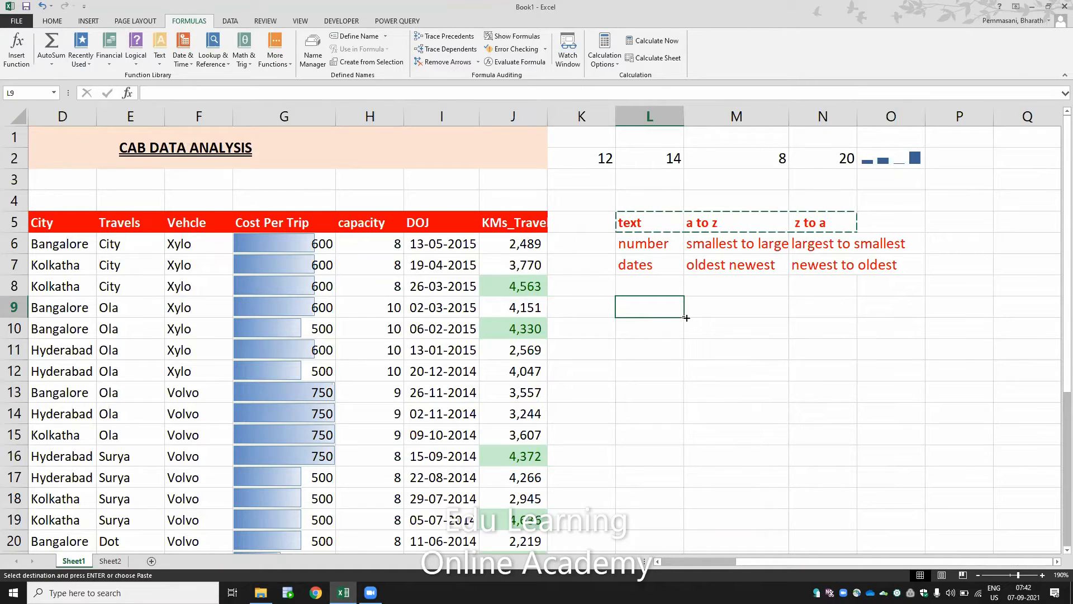
pyautogui.rightClick(635, 306)
pyautogui.click(744, 356)
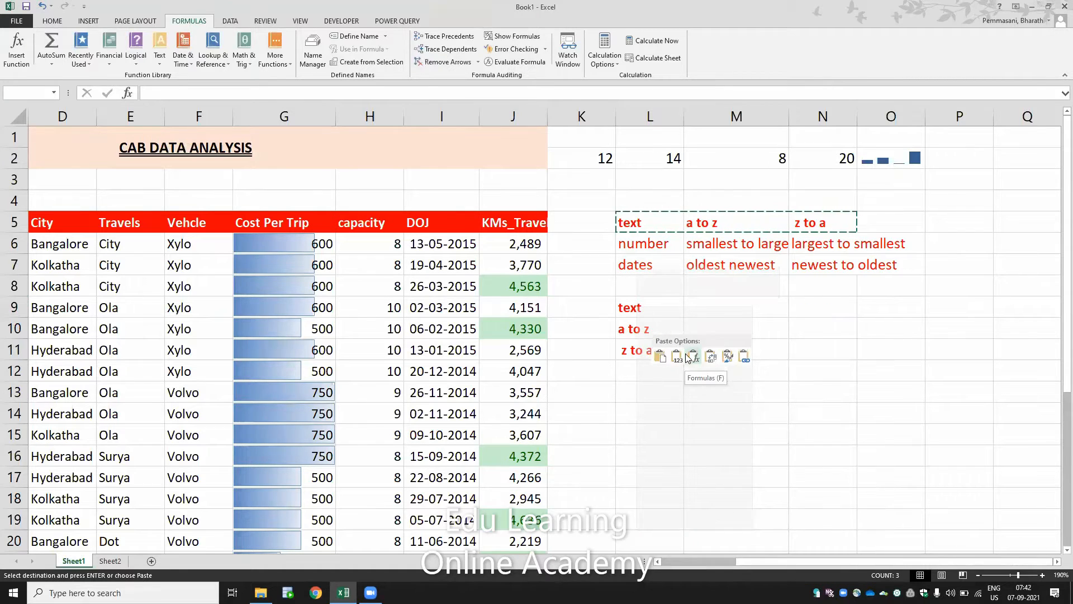
pyautogui.rightClick(637, 307)
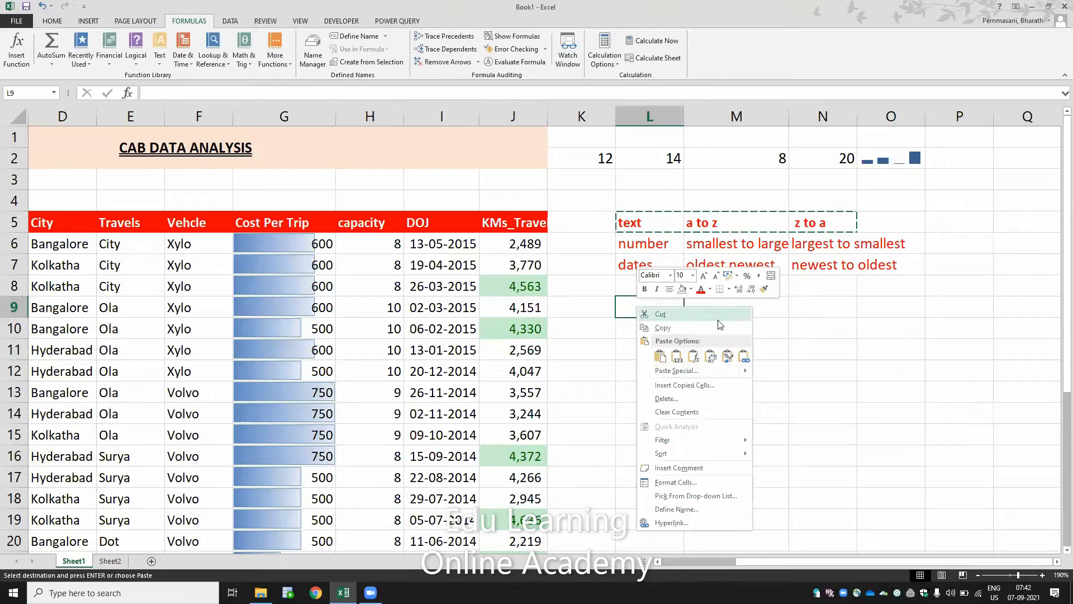
pyautogui.click(697, 374)
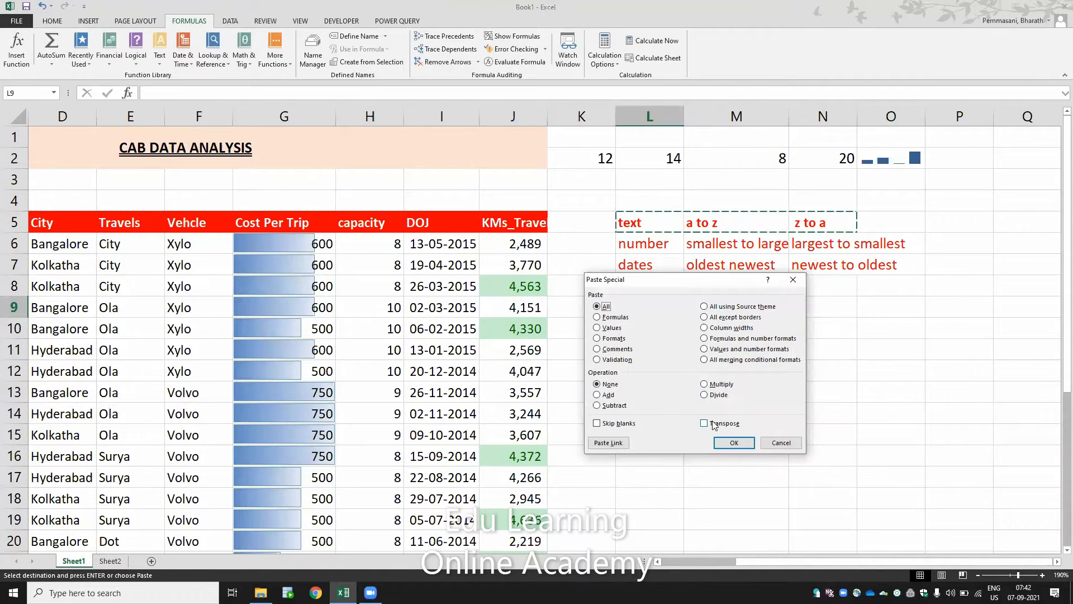
pyautogui.click(706, 423)
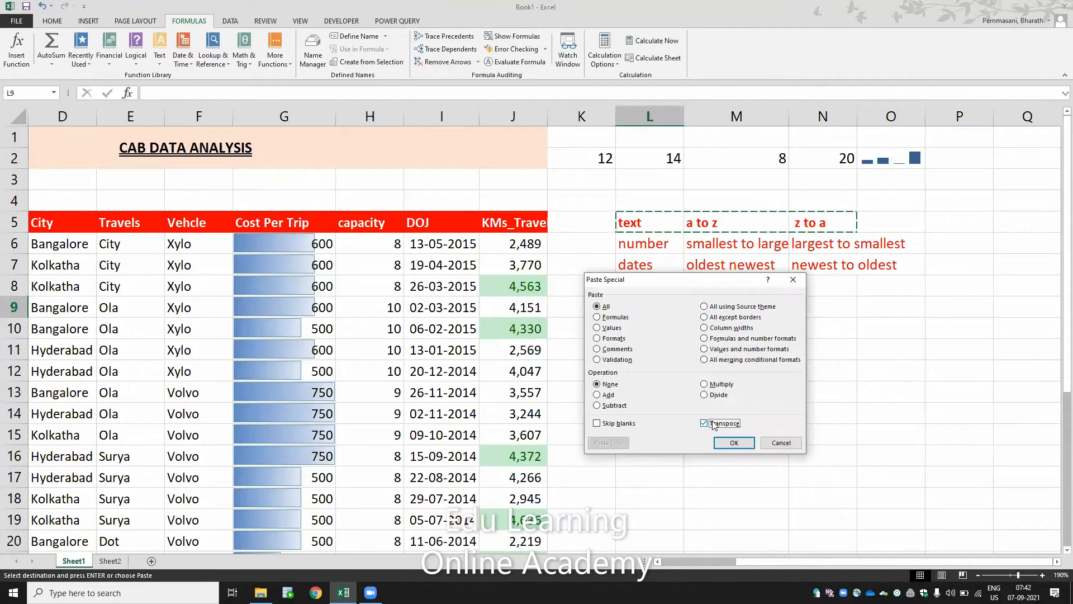
pyautogui.click(734, 442)
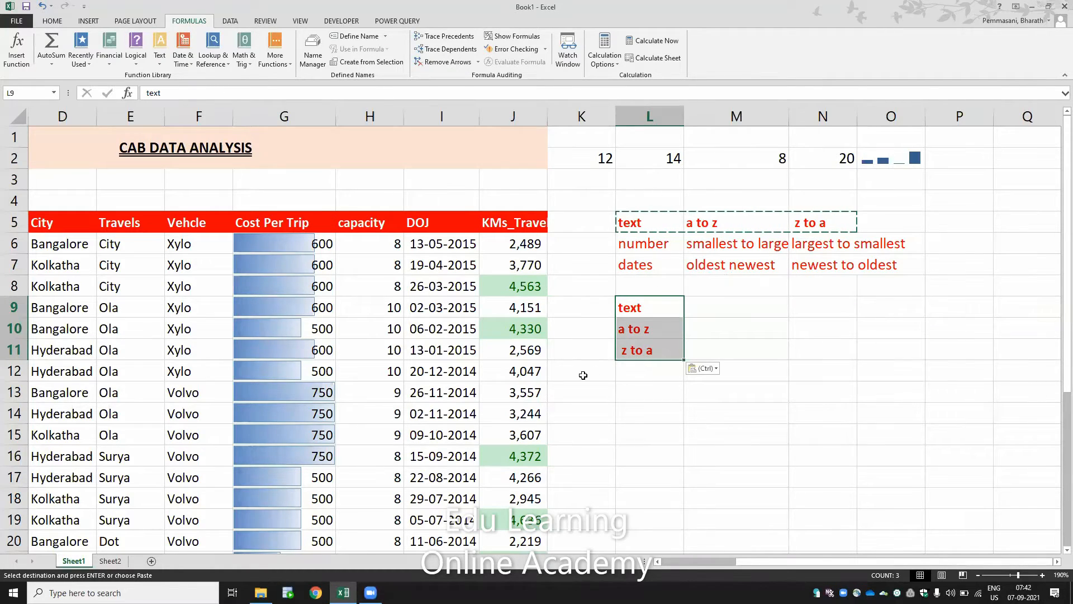
# Copy the KMs_Travelled cells J5:J10 and paste them transposed into a row starting at L13
pyautogui.moveTo(514, 223); pyautogui.dragTo(511, 330)
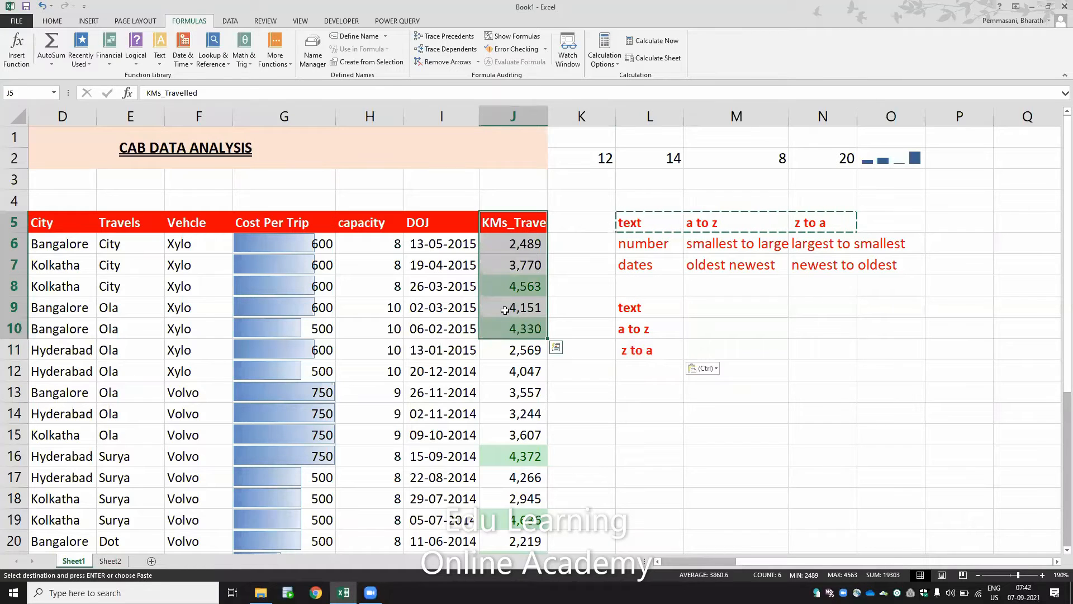
pyautogui.hotkey('ctrl', 'c')
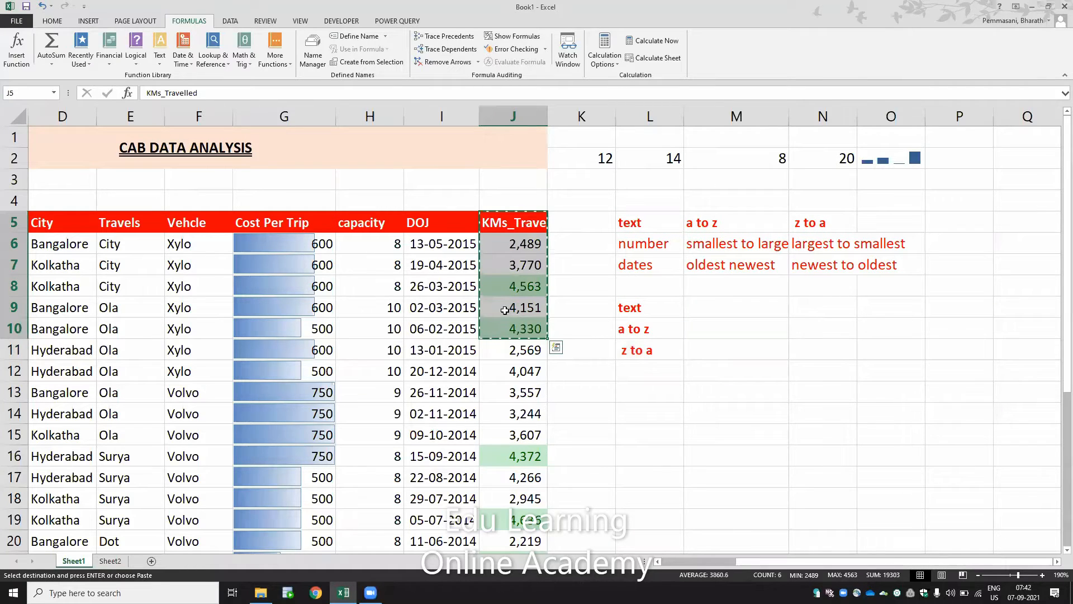
pyautogui.rightClick(641, 393)
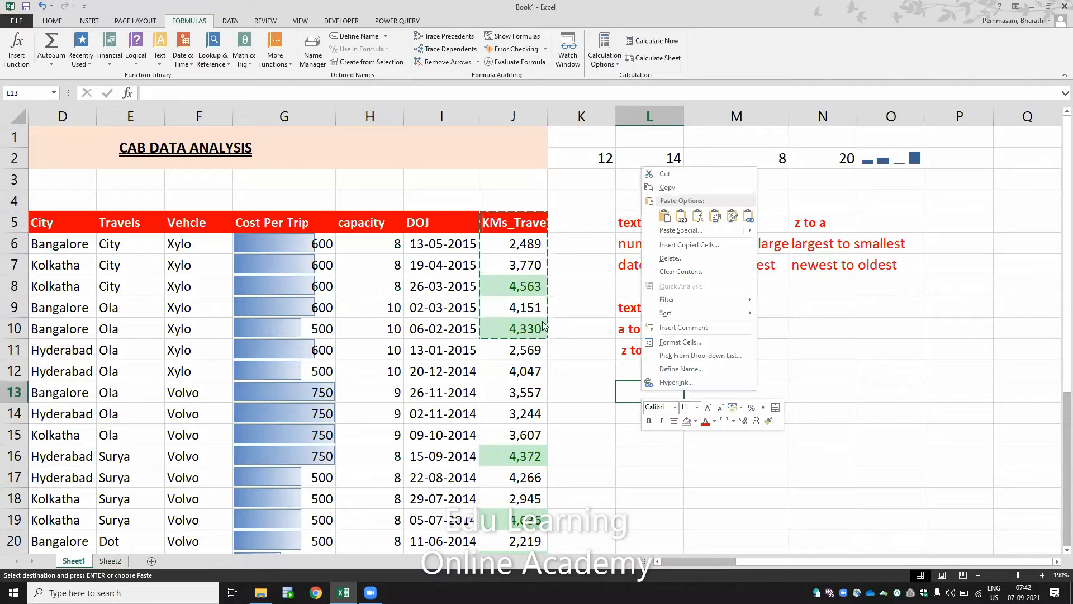
pyautogui.click(668, 236)
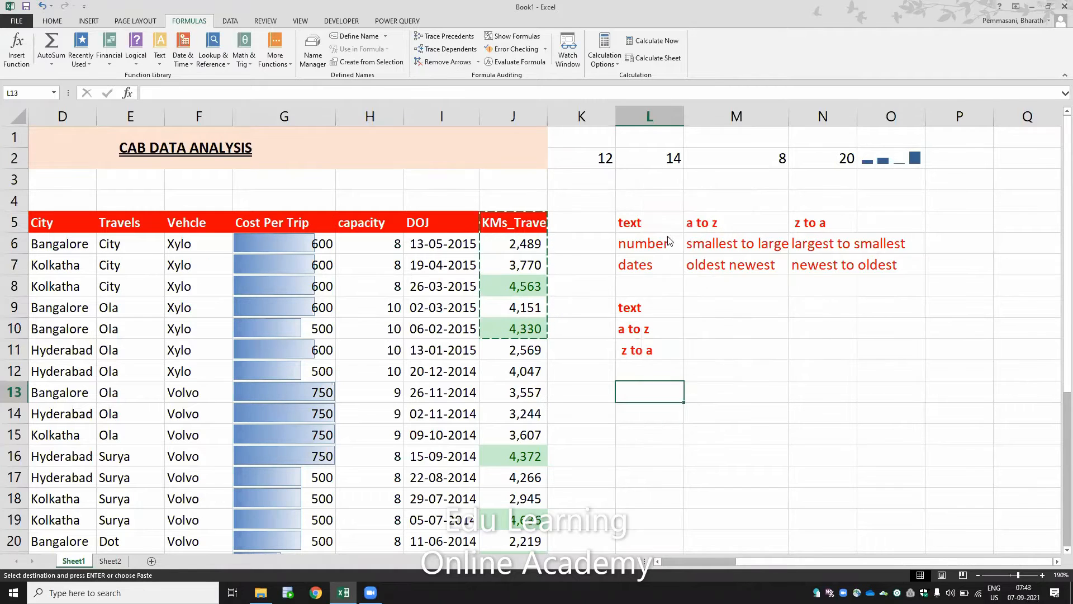
pyautogui.click(692, 293)
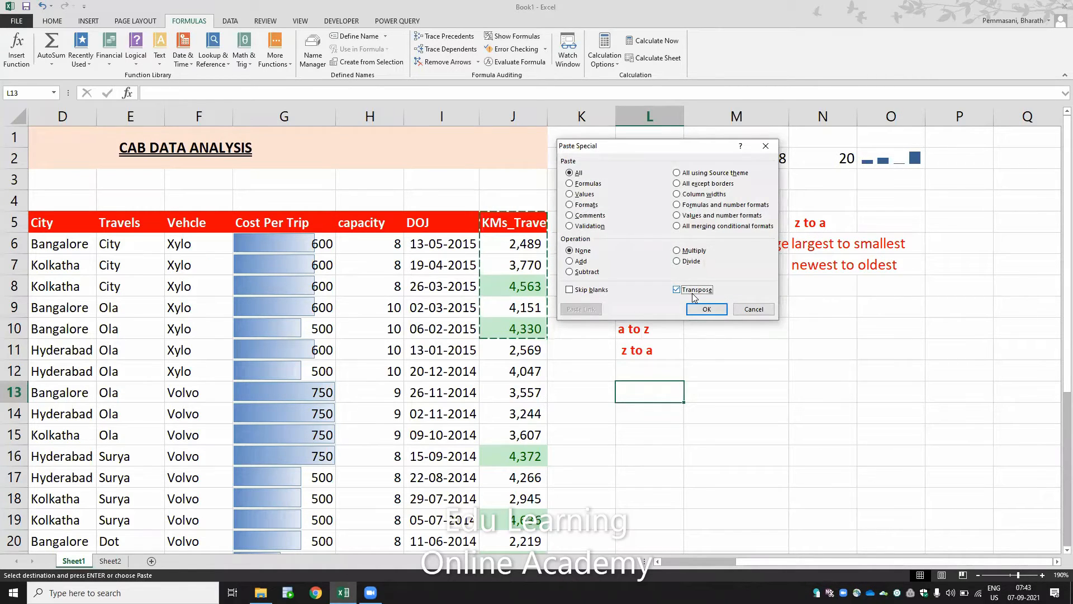
pyautogui.click(705, 310)
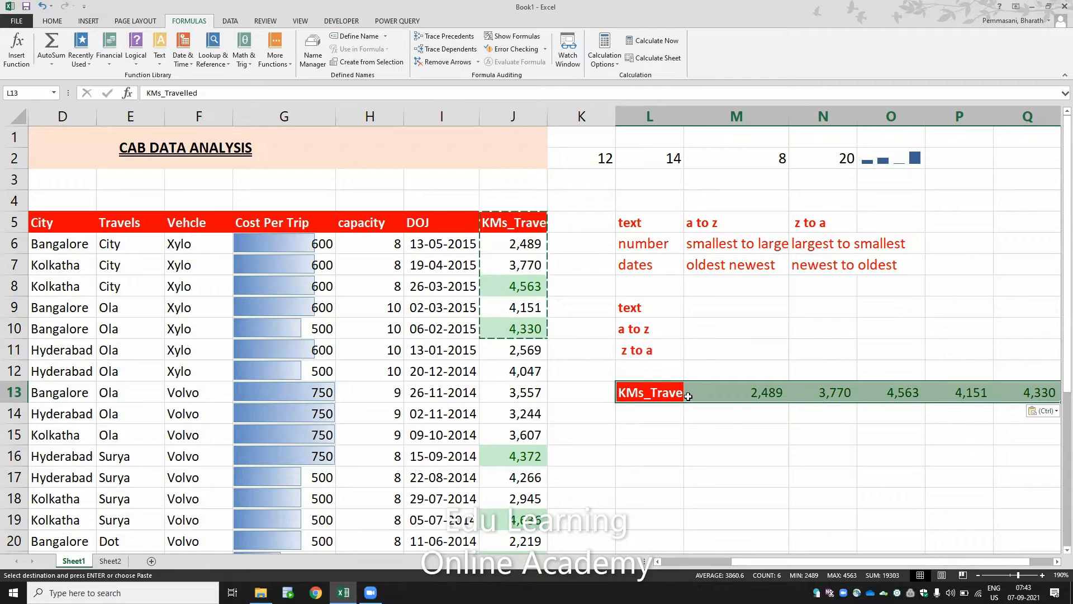
# Clear all contents and formatting from the transposed KMs_Travelled row starting at L13
pyautogui.press('alt')
pyautogui.press('h')
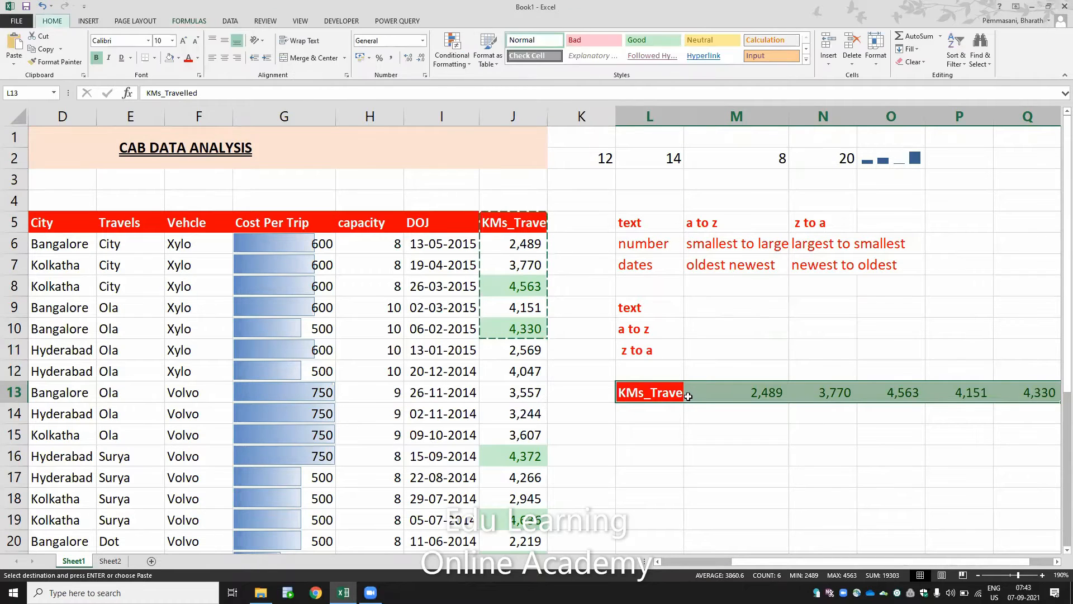
pyautogui.press('e')
pyautogui.press('a')
pyautogui.click(745, 348)
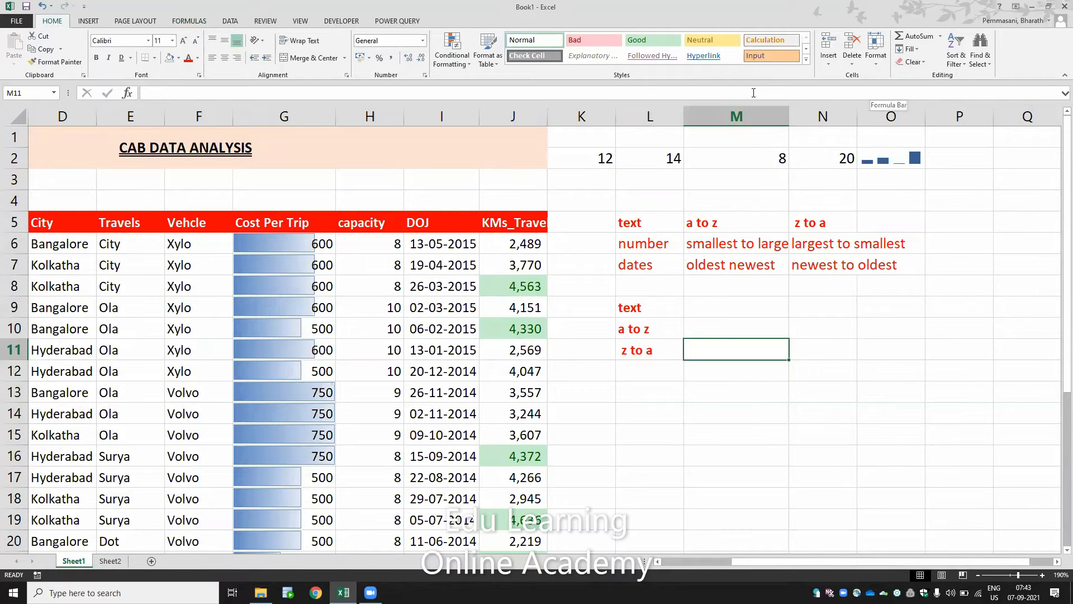
pyautogui.click(959, 61)
pyautogui.click(842, 344)
pyautogui.click(99, 21)
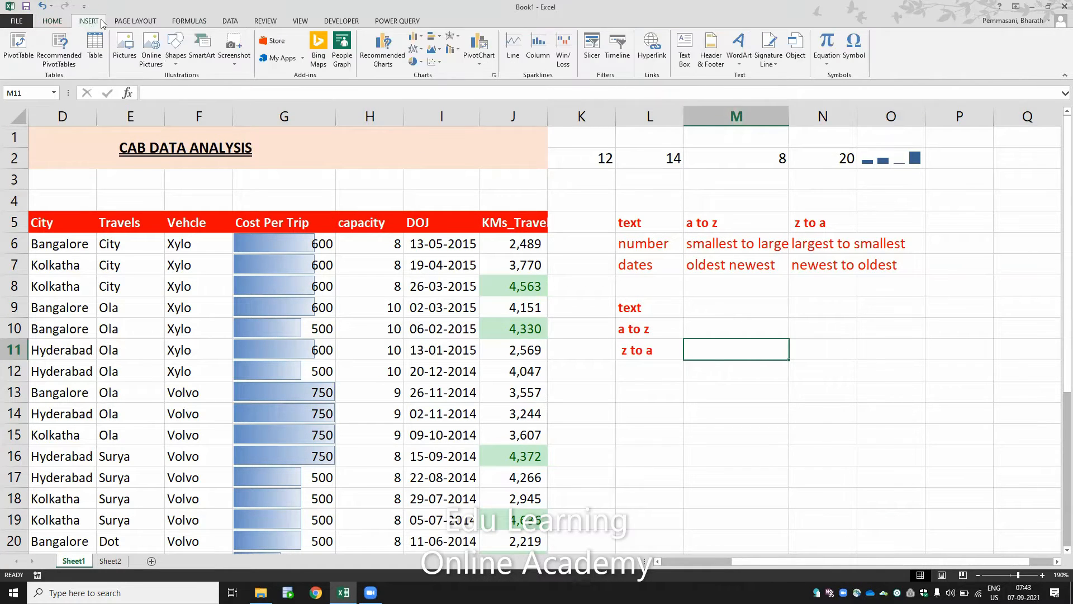
pyautogui.click(156, 22)
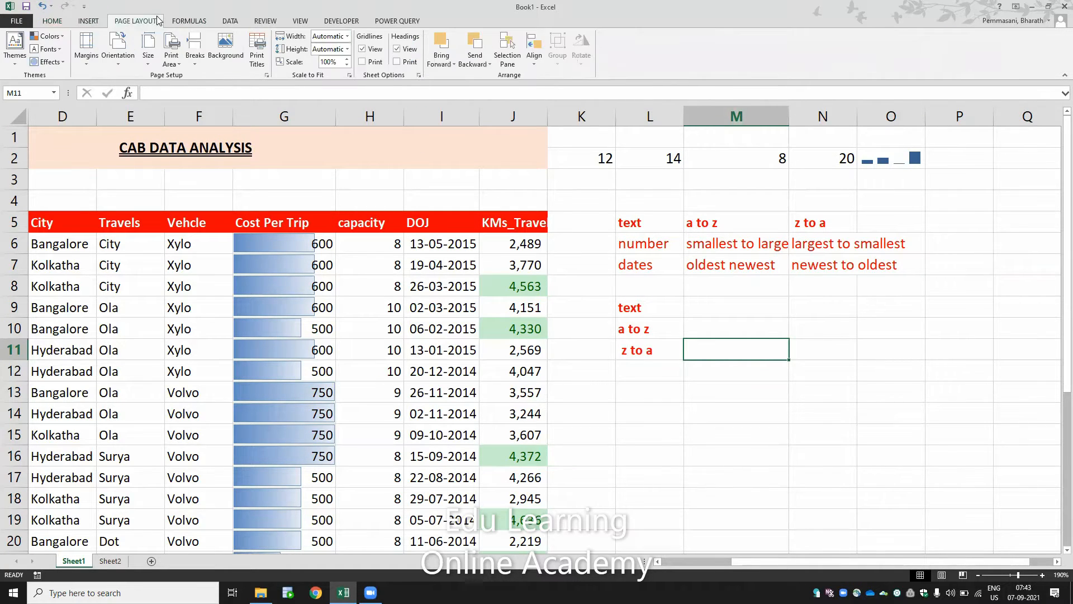
# Examine the functions offered in the Math & Trig category, through to the end of the list
pyautogui.click(185, 23)
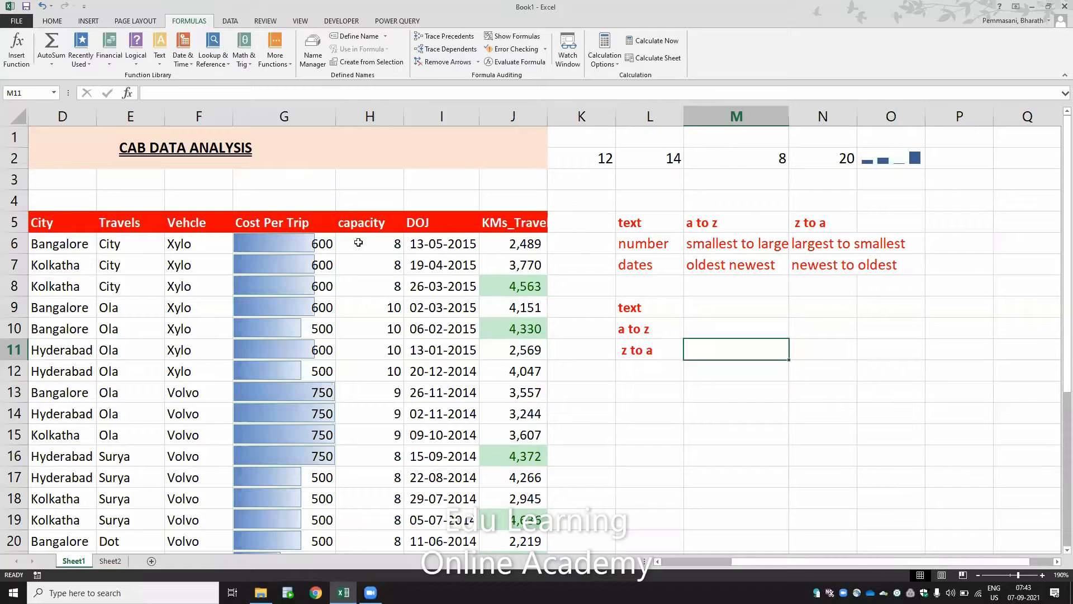
pyautogui.click(219, 58)
pyautogui.click(244, 62)
pyautogui.click(244, 62)
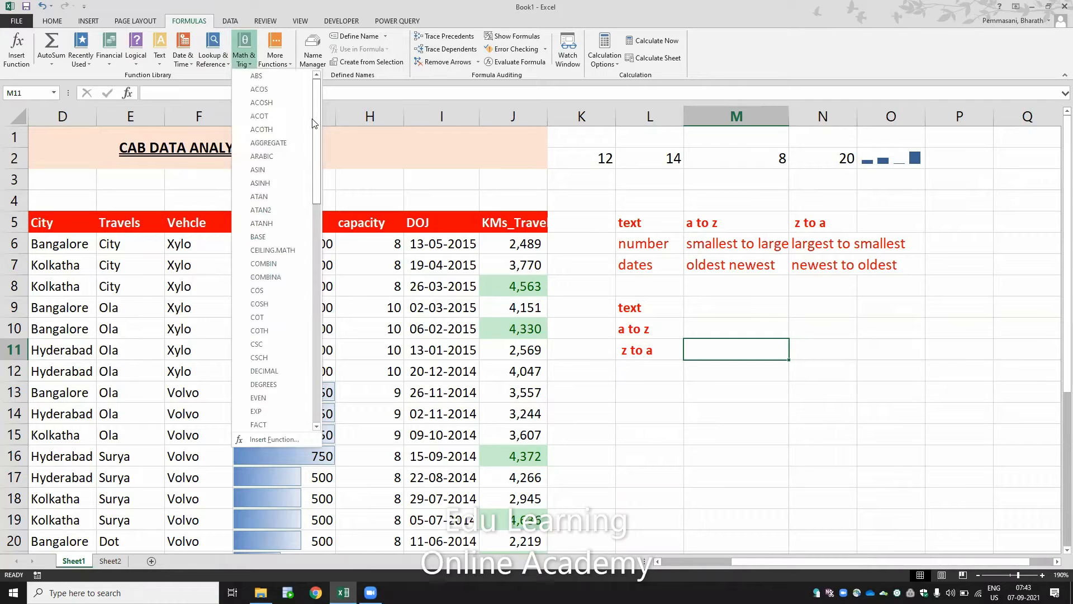
pyautogui.moveTo(315, 121); pyautogui.dragTo(316, 356)
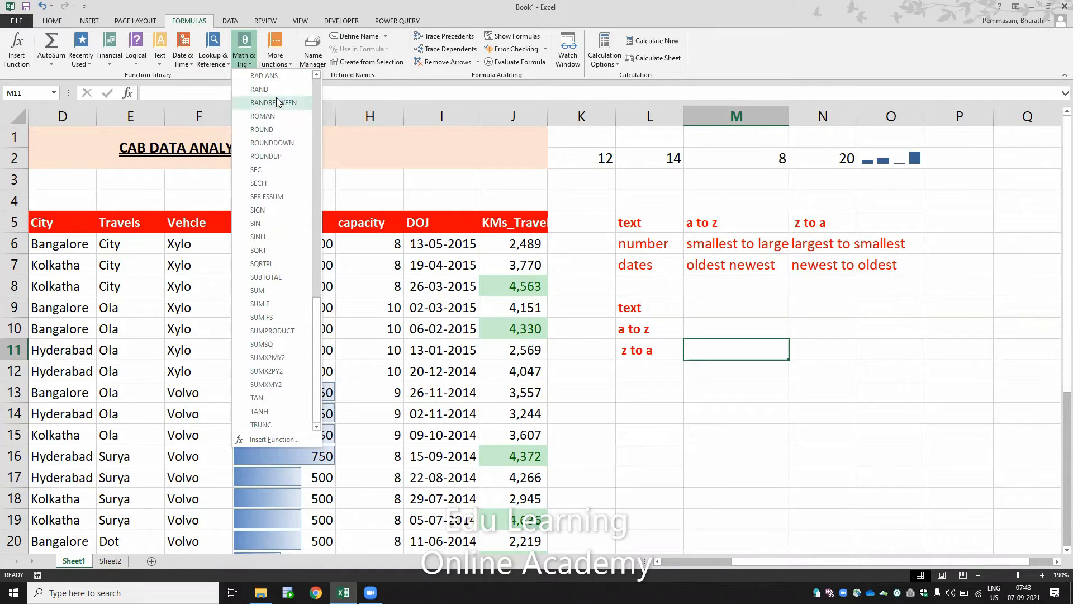
pyautogui.click(359, 177)
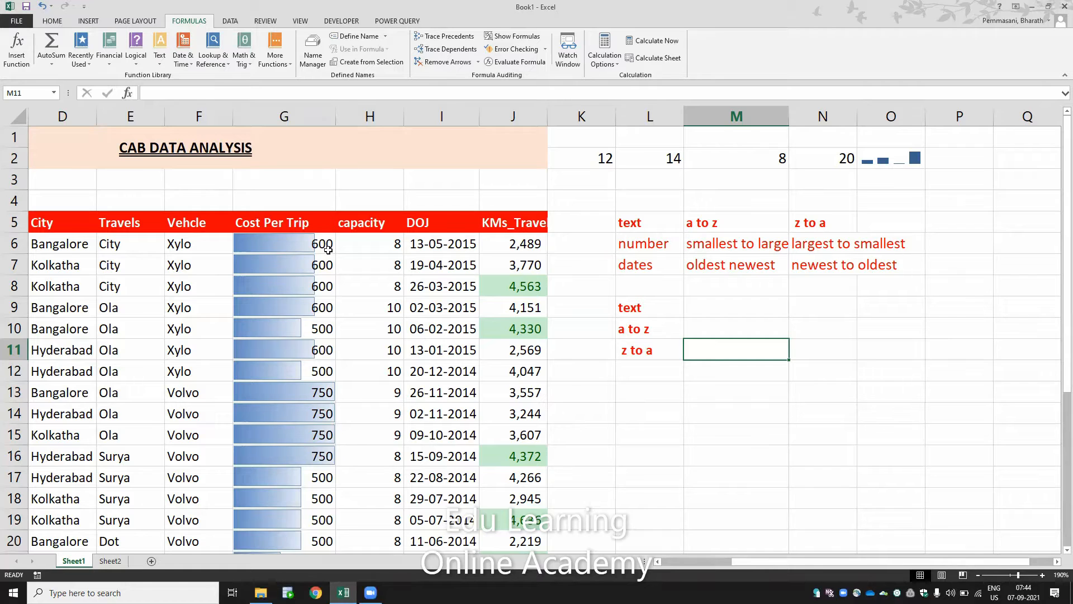
pyautogui.moveTo(356, 226); pyautogui.dragTo(347, 496)
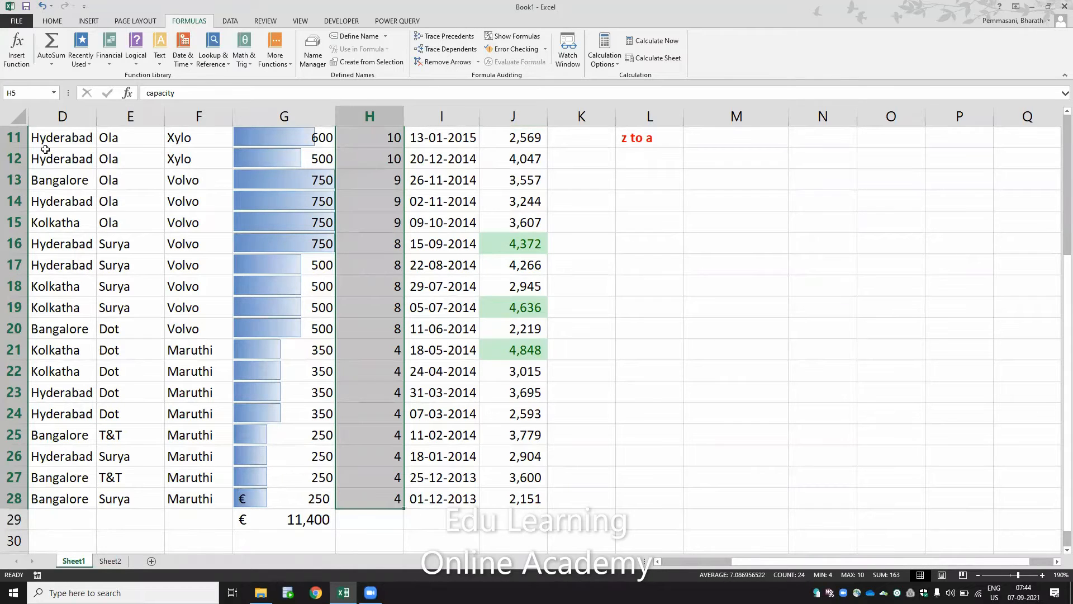
pyautogui.click(35, 97)
pyautogui.write('capacity')
pyautogui.press('Return')
pyautogui.press('Up')
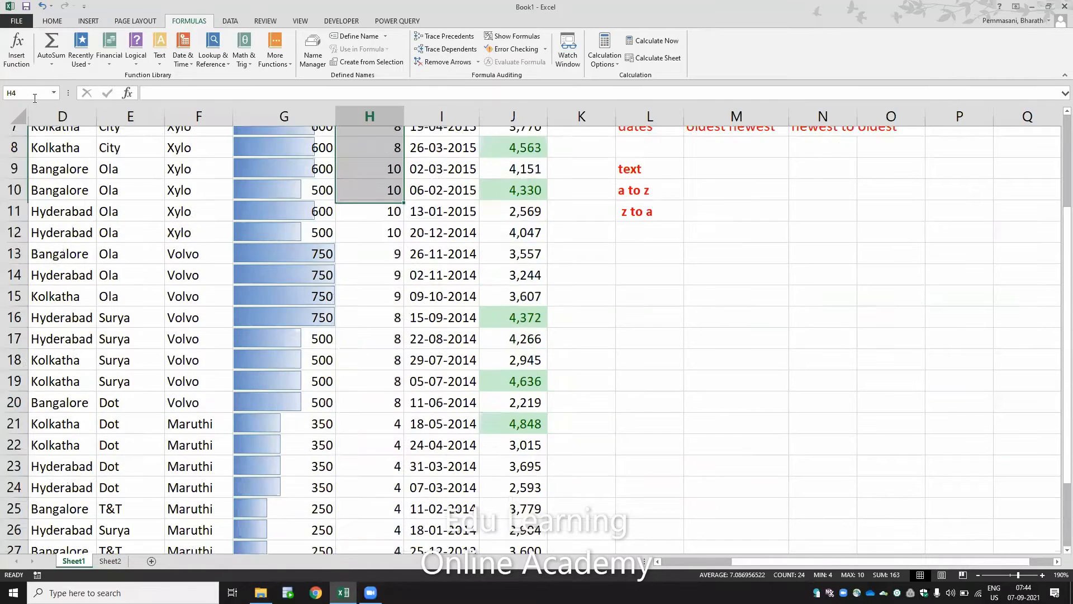
# Define the name Capacity for the capacity values in H6:H28, leaving out the header cell
pyautogui.press('Down')
pyautogui.press('Down')
pyautogui.hotkey('ctrl', 'shift', 'Down')
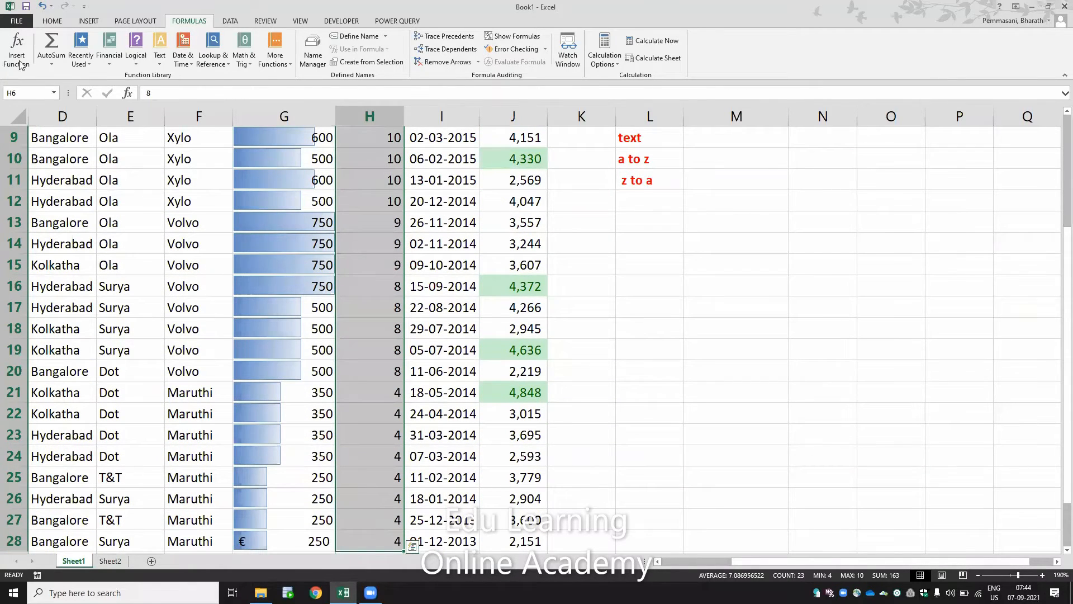
pyautogui.click(37, 94)
pyautogui.write('capacity')
pyautogui.press('Return')
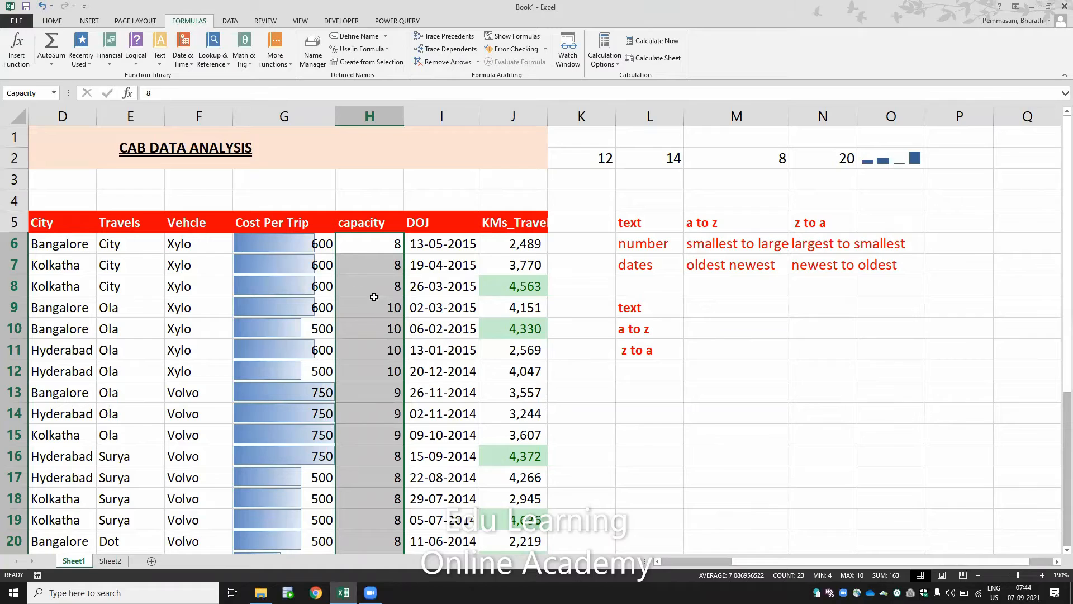
# Review the Capacity entry and the range it refers to in the Name Manager
pyautogui.click(310, 46)
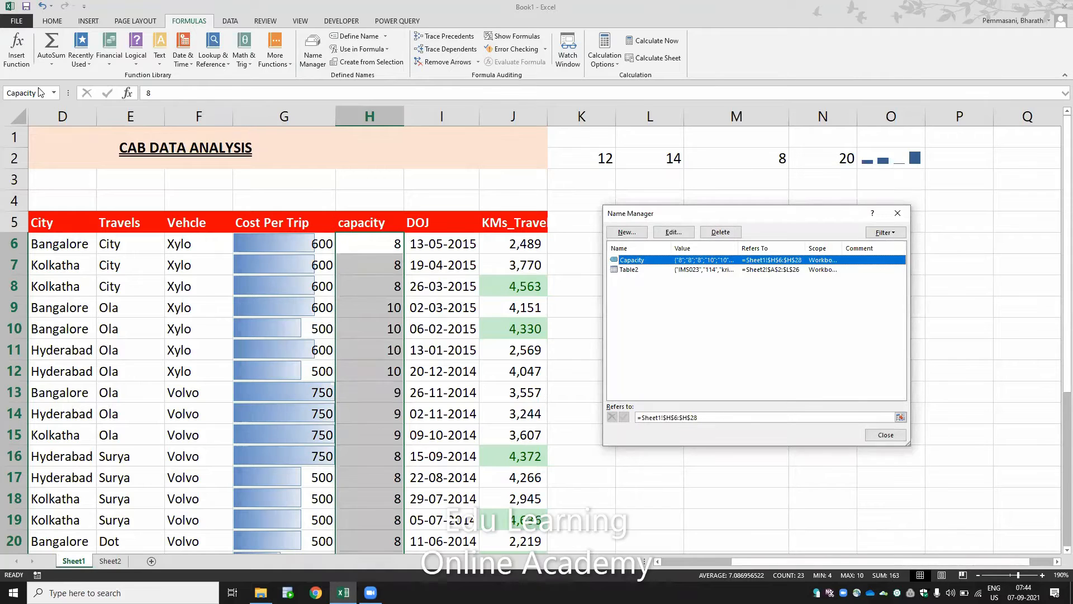
pyautogui.doubleClick(637, 260)
pyautogui.click(741, 367)
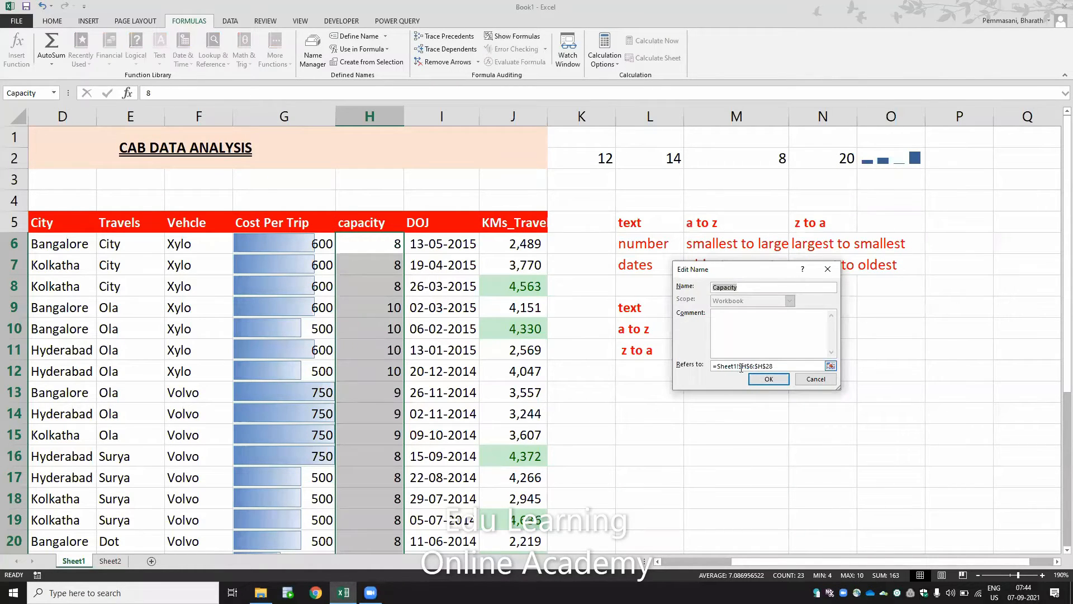
pyautogui.click(769, 378)
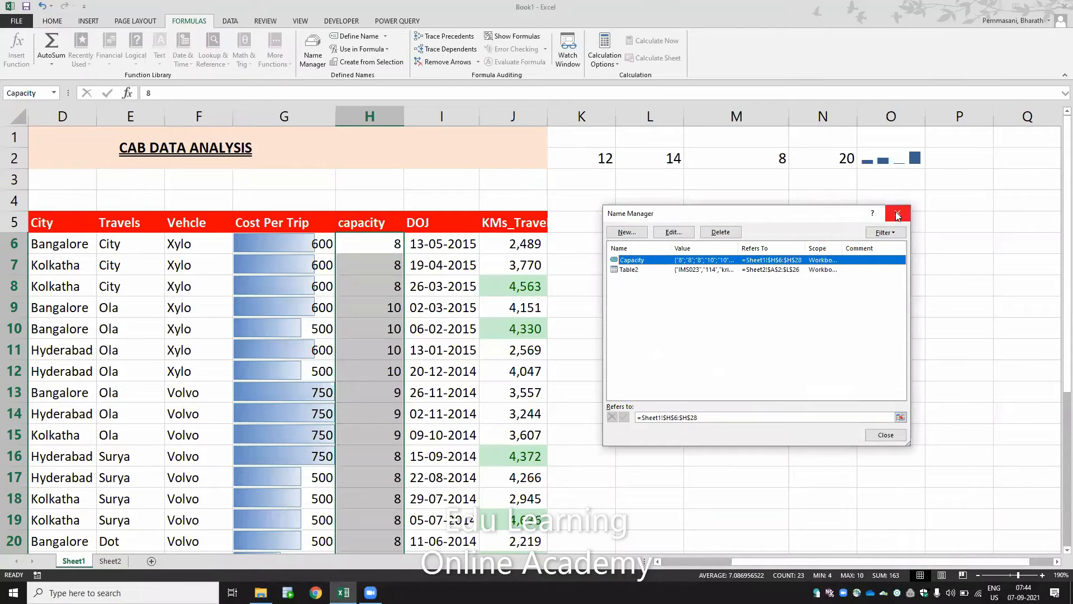
# Close the Name Manager and total the capacity values H6:H28 in M11 with SUM, picking the range on the sheet
pyautogui.click(895, 211)
pyautogui.click(764, 360)
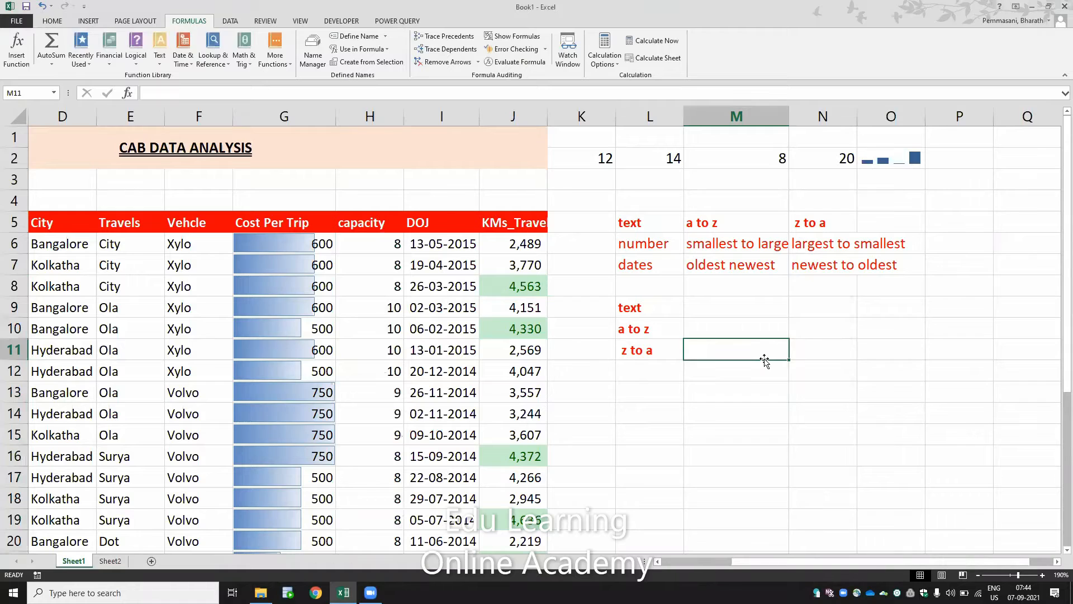
pyautogui.write('=sum')
pyautogui.press('Tab')
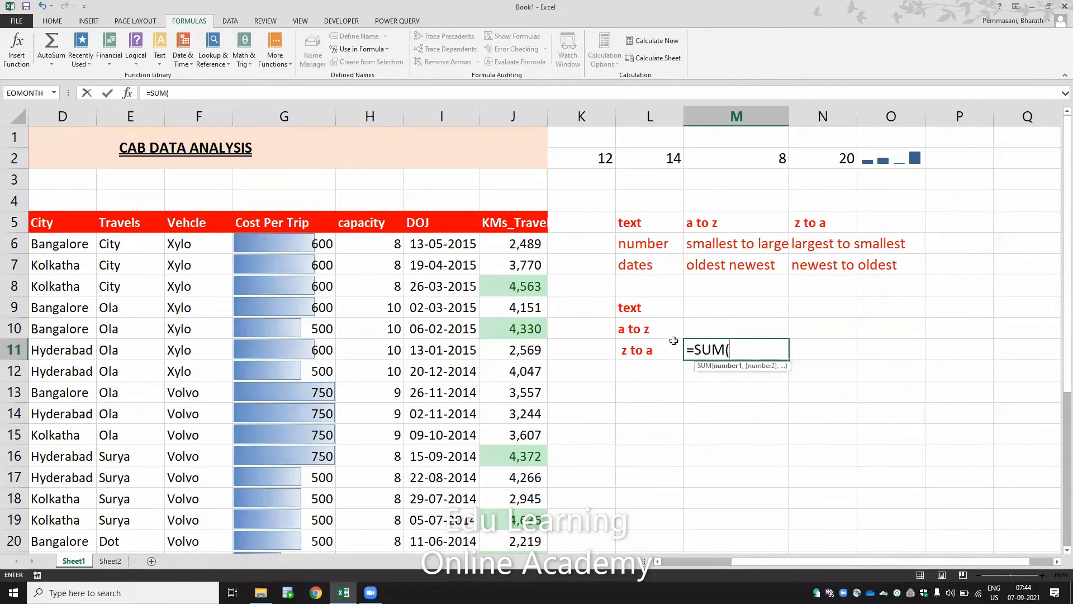
pyautogui.click(390, 253)
pyautogui.moveTo(390, 253); pyautogui.dragTo(394, 441)
pyautogui.press('Return')
pyautogui.press('Up')
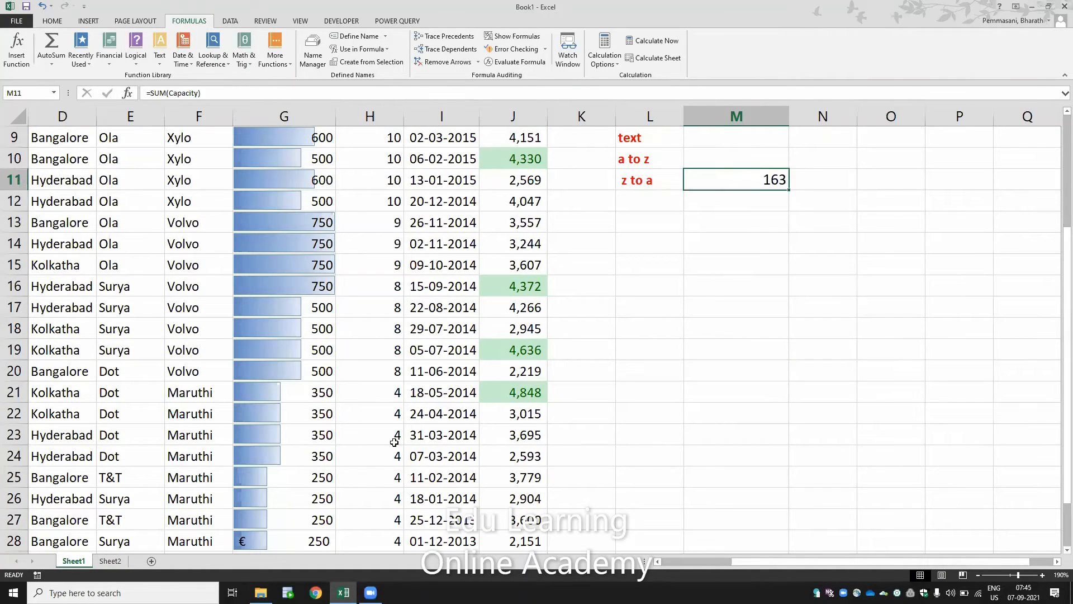
# Re-enter the total in M11 as =SUM(Capacity), using the defined name directly in the formula
pyautogui.write('=su')
pyautogui.press('Tab')
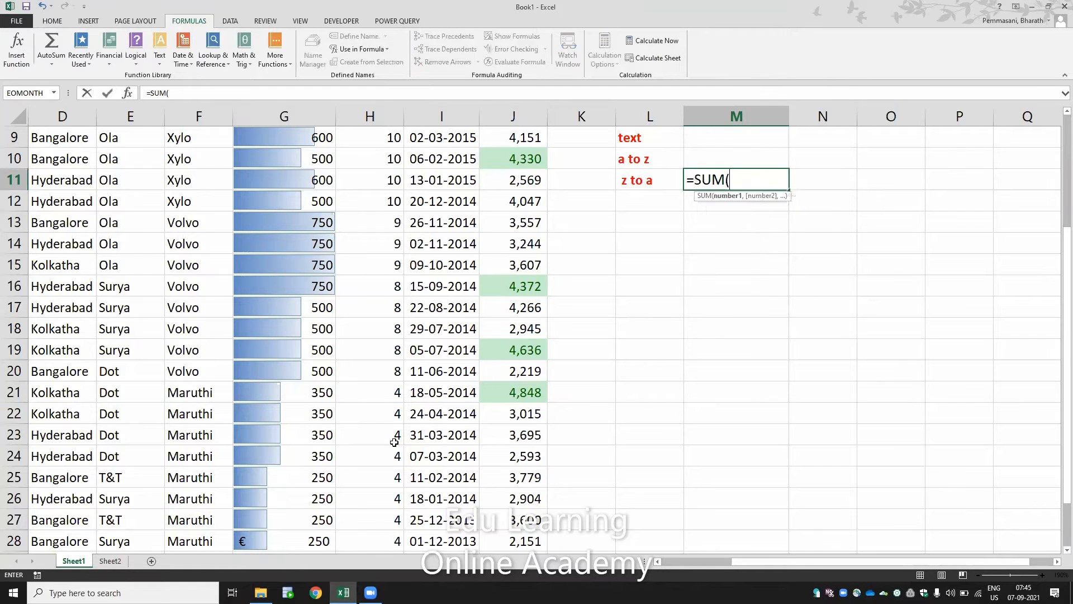
pyautogui.write('cap')
pyautogui.press('Tab')
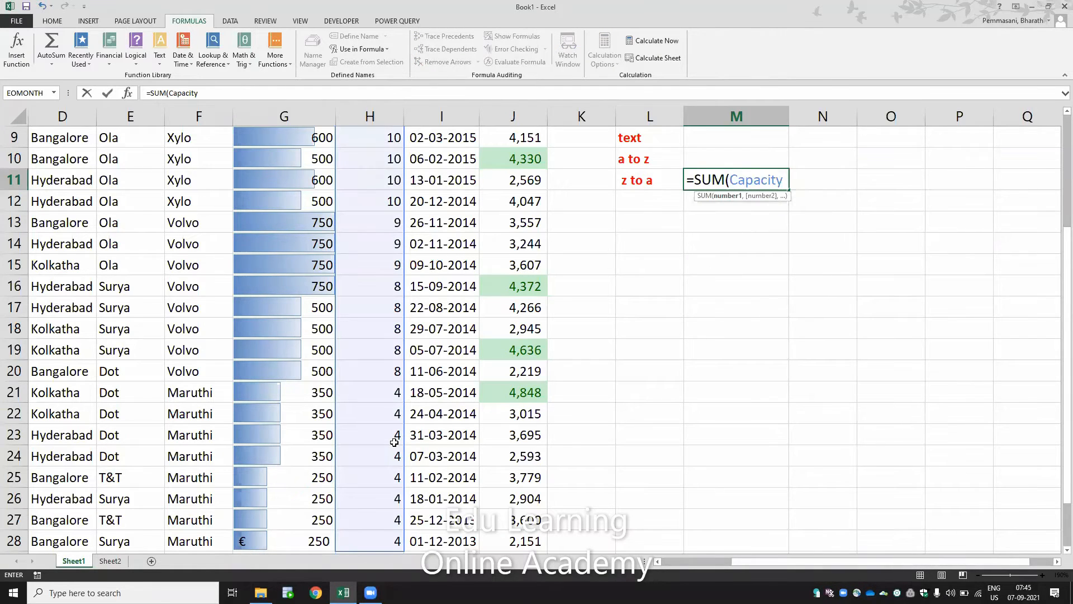
pyautogui.write(')')
pyautogui.press('Return')
pyautogui.press('Up')
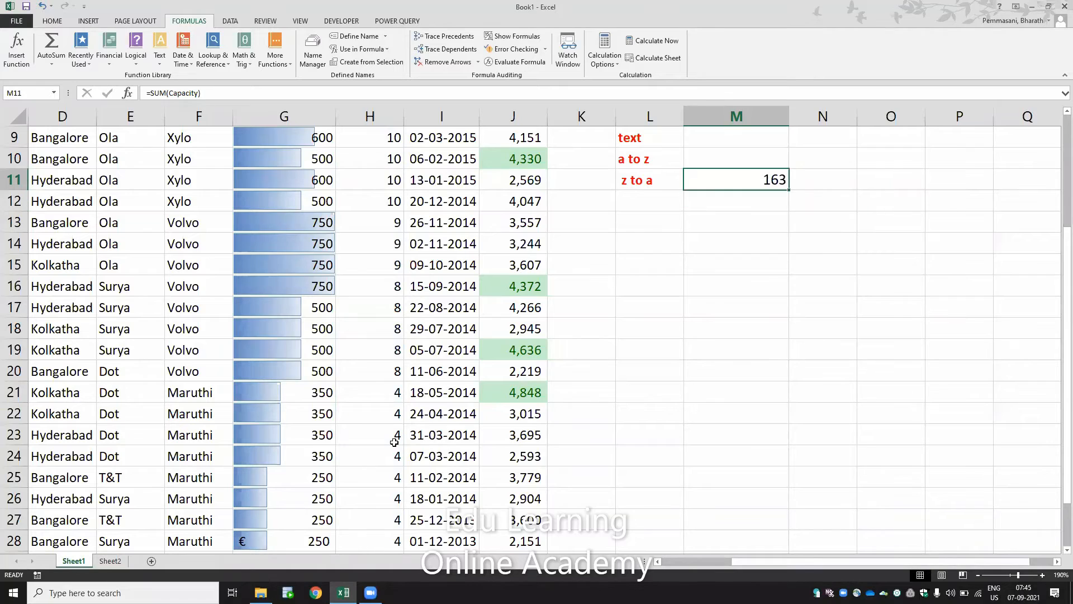
# Examine the formula in M11 and the cells on the sheet that the name Capacity refers to
pyautogui.press('Up')
pyautogui.press('Up')
pyautogui.press('Up')
pyautogui.press('Up')
pyautogui.press('Up')
pyautogui.press('Up')
pyautogui.press('Up')
pyautogui.press('Up')
pyautogui.press('Up')
pyautogui.press('Up')
pyautogui.press('Down')
pyautogui.press('Down')
pyautogui.press('Down')
pyautogui.press('Down')
pyautogui.press('Down')
pyautogui.press('Down')
pyautogui.press('Down')
pyautogui.press('Down')
pyautogui.press('Down')
pyautogui.press('Down')
pyautogui.press('Down')
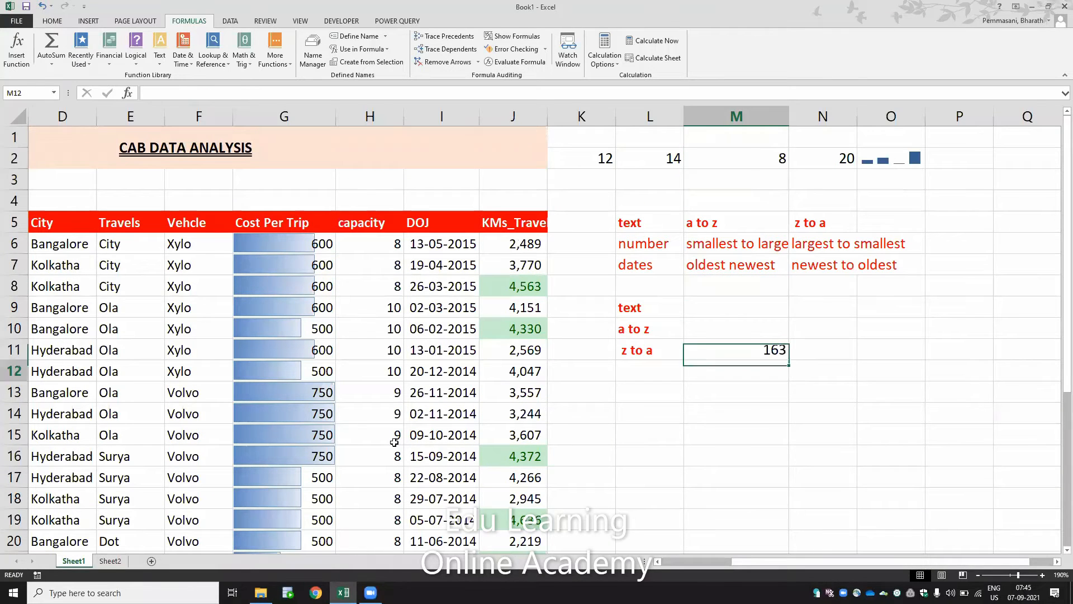
pyautogui.press('Down')
pyautogui.press('Down')
pyautogui.press('Down')
pyautogui.press('Down')
pyautogui.press('Up')
pyautogui.press('Up')
pyautogui.press('Up')
pyautogui.press('Up')
pyautogui.press('Up')
pyautogui.press('F2')
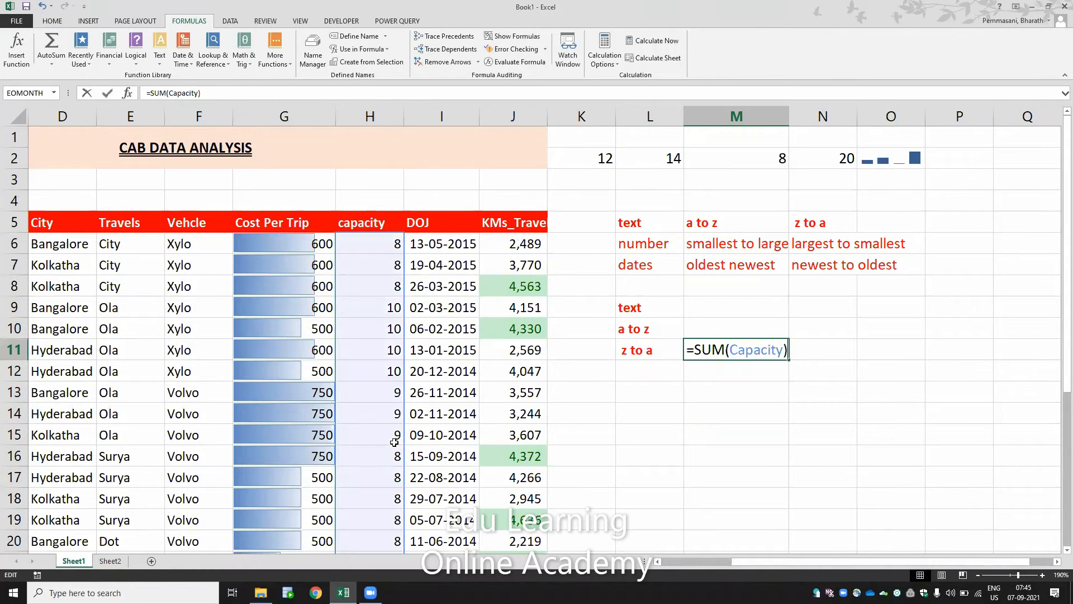
pyautogui.press('Escape')
pyautogui.press('Left')
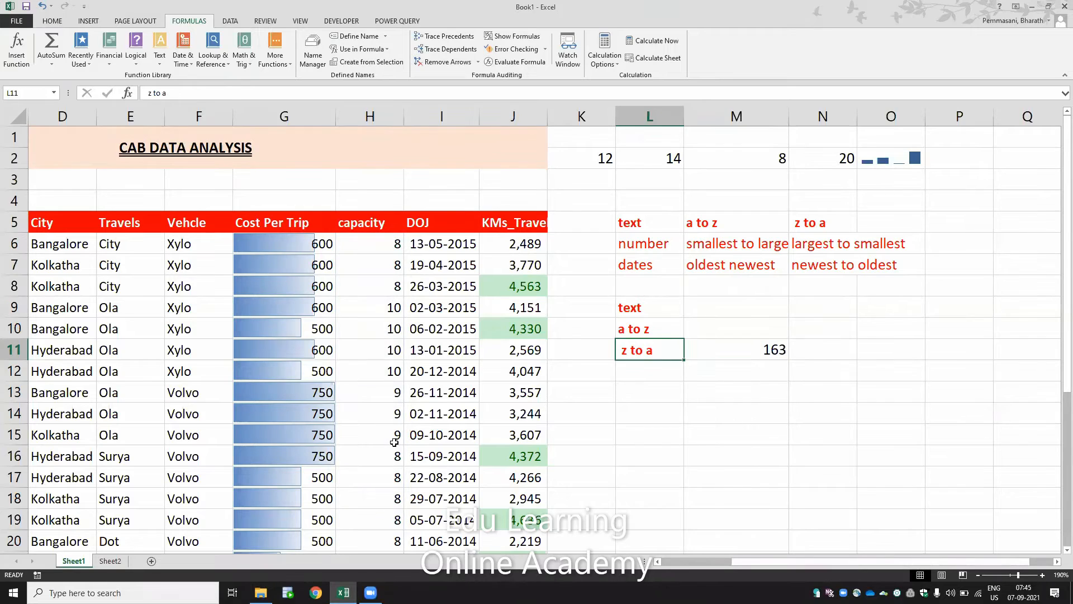
# Total the KMs_Travelled values J6:J28 in N11 with the SUM function
pyautogui.press('Right')
pyautogui.press('Right')
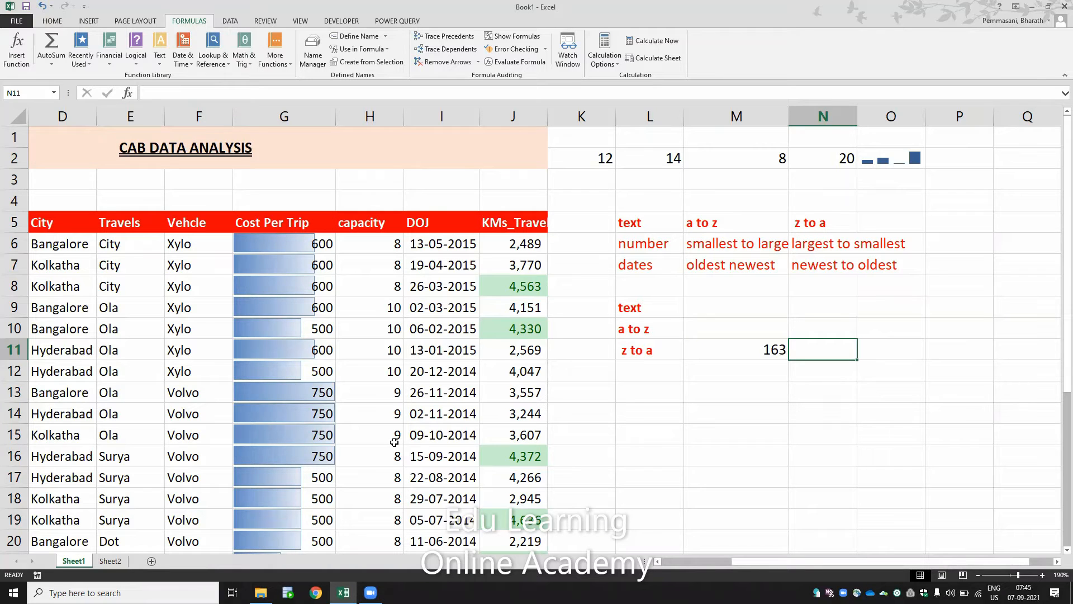
pyautogui.write('=')
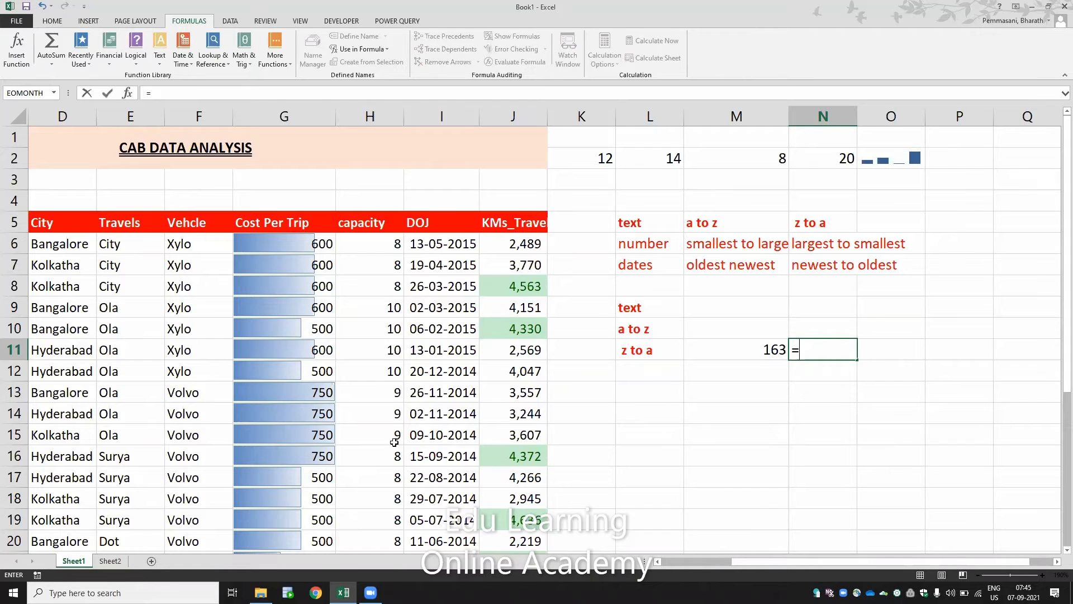
pyautogui.write('sum')
pyautogui.press('Tab')
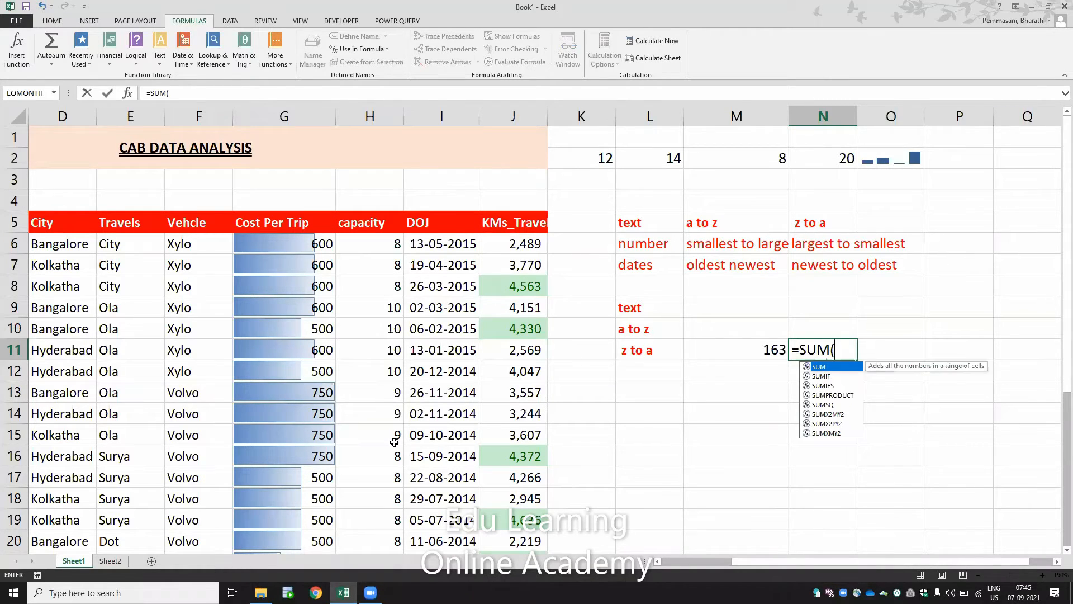
pyautogui.press('Left')
pyautogui.press('Left')
pyautogui.press('Left')
pyautogui.press('Left')
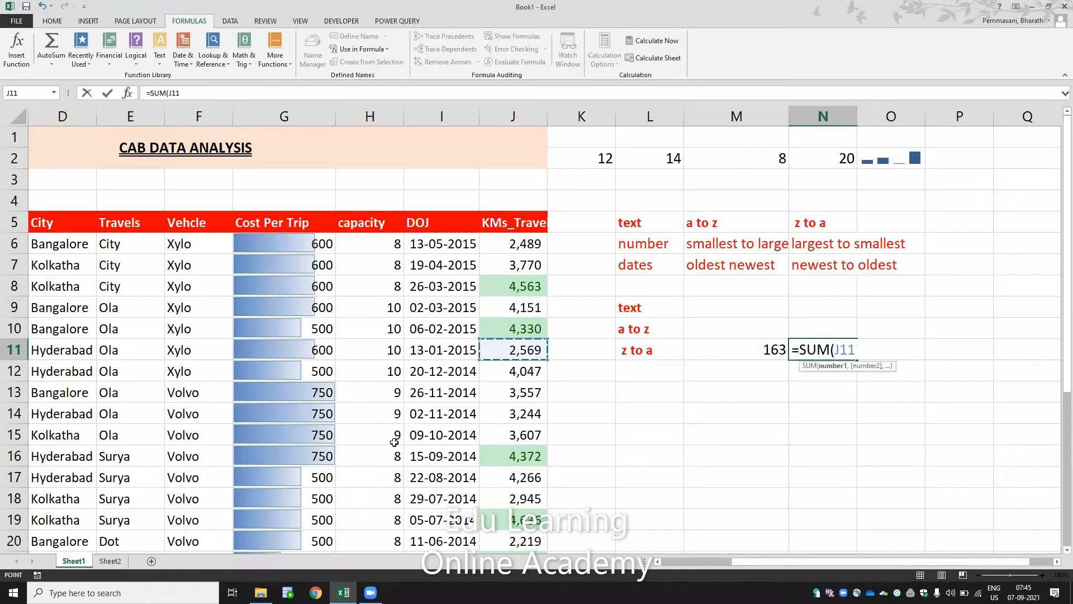
pyautogui.press('Up')
pyautogui.press('Up')
pyautogui.press('Up')
pyautogui.press('Up')
pyautogui.press('Up')
pyautogui.hotkey('ctrl', 'shift', 'Down')
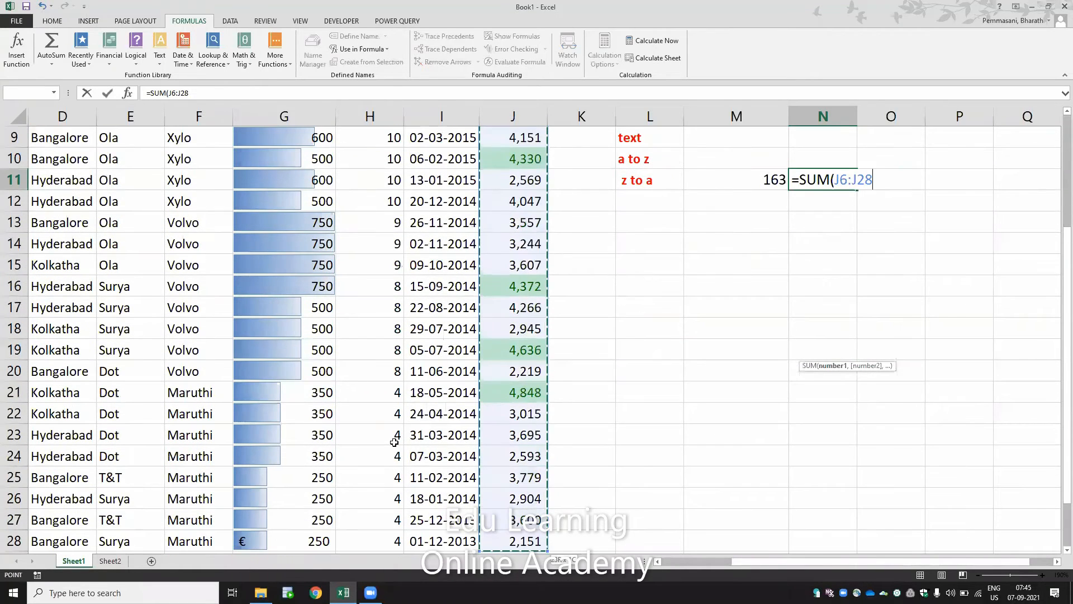
pyautogui.press('Return')
# Examine the SUM formula in N11 and the cells it refers to
pyautogui.press('Up')
pyautogui.press('Up')
pyautogui.press('Up')
pyautogui.press('Up')
pyautogui.press('Up')
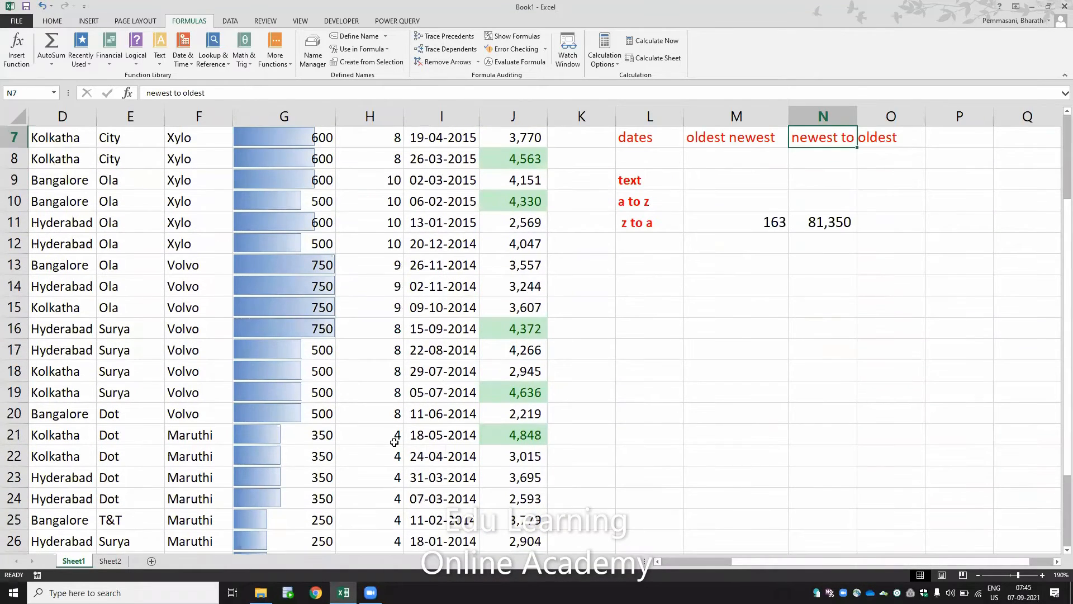
pyautogui.press('Up')
pyautogui.press('Up')
pyautogui.press('Up')
pyautogui.press('Down')
pyautogui.press('Down')
pyautogui.press('Down')
pyautogui.press('Down')
pyautogui.press('Down')
pyautogui.press('Down')
pyautogui.press('Down')
pyautogui.press('Down')
pyautogui.press('Down')
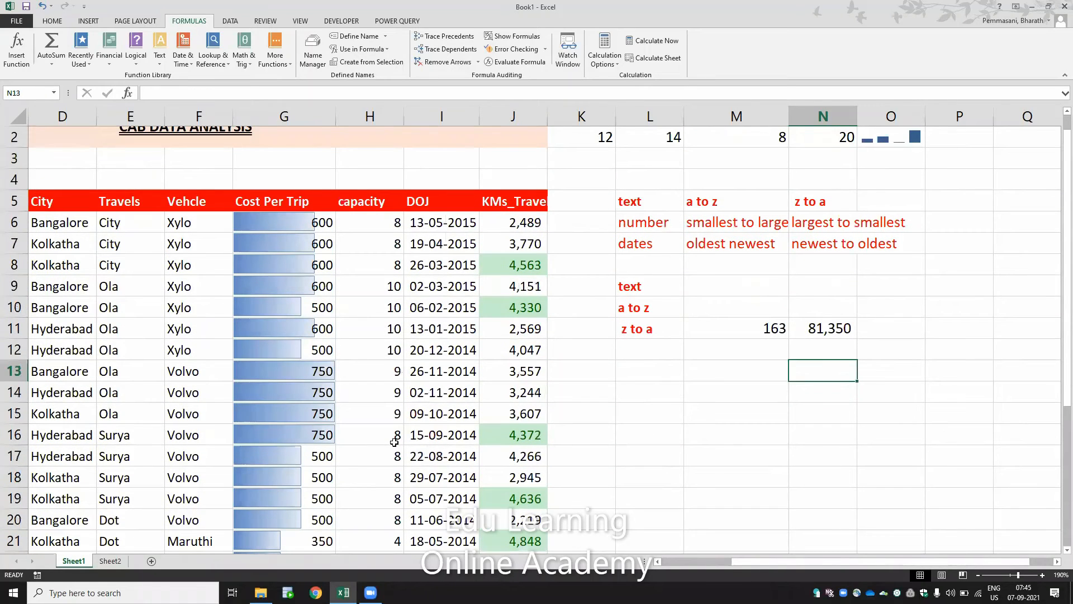
pyautogui.press('Up')
pyautogui.press('Up')
pyautogui.press('F2')
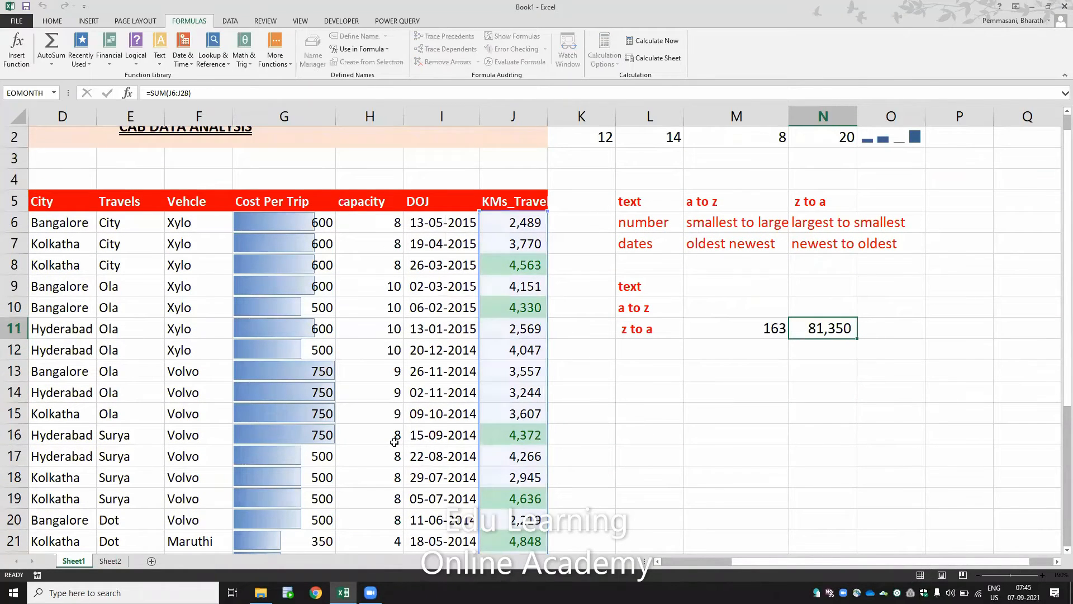
pyautogui.press('Escape')
pyautogui.write('=sum')
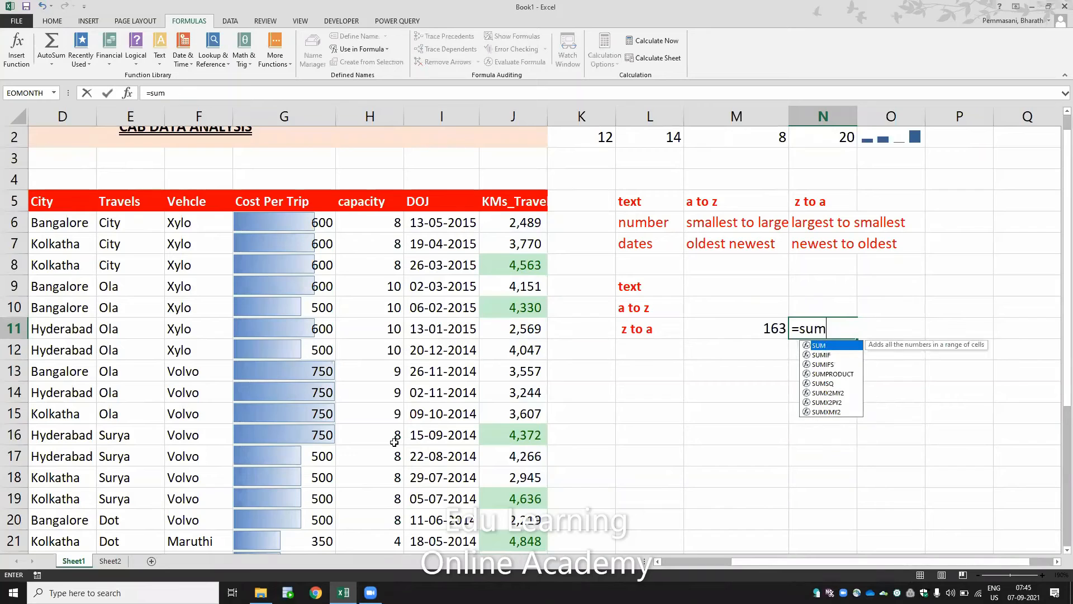
pyautogui.press('Tab')
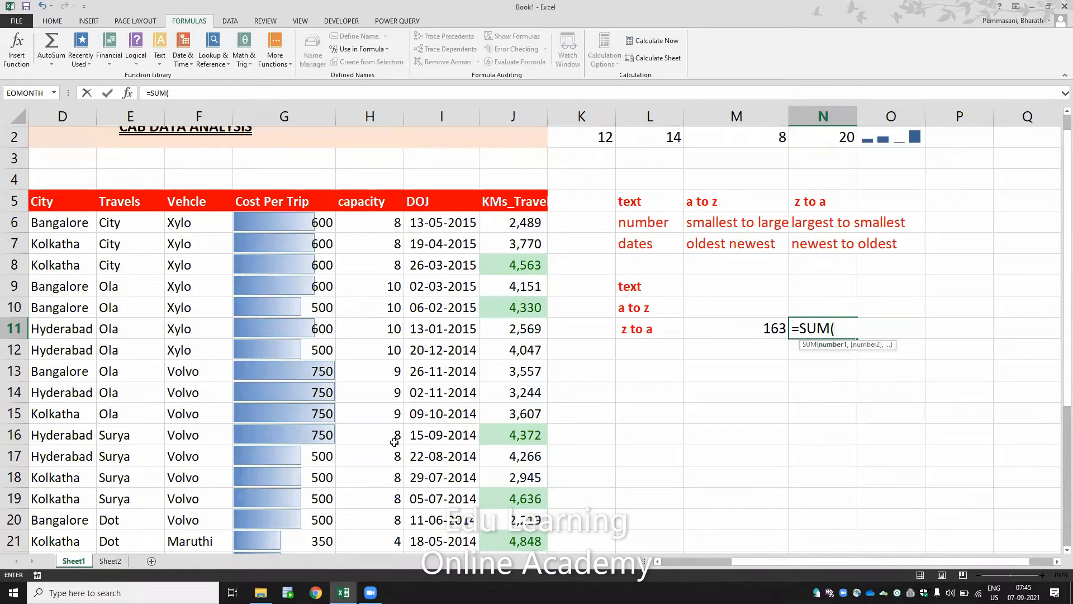
pyautogui.press('Left')
pyautogui.press('Left')
pyautogui.press('Left')
pyautogui.press('Left')
pyautogui.press('Left')
pyautogui.press('Left')
pyautogui.press('Left')
pyautogui.press('Left')
pyautogui.press('Left')
pyautogui.press('Left')
pyautogui.press('Left')
pyautogui.press('Left')
pyautogui.press('Left')
pyautogui.press('Up')
pyautogui.press('Up')
pyautogui.press('Up')
pyautogui.press('Up')
pyautogui.press('Up')
pyautogui.press('Up')
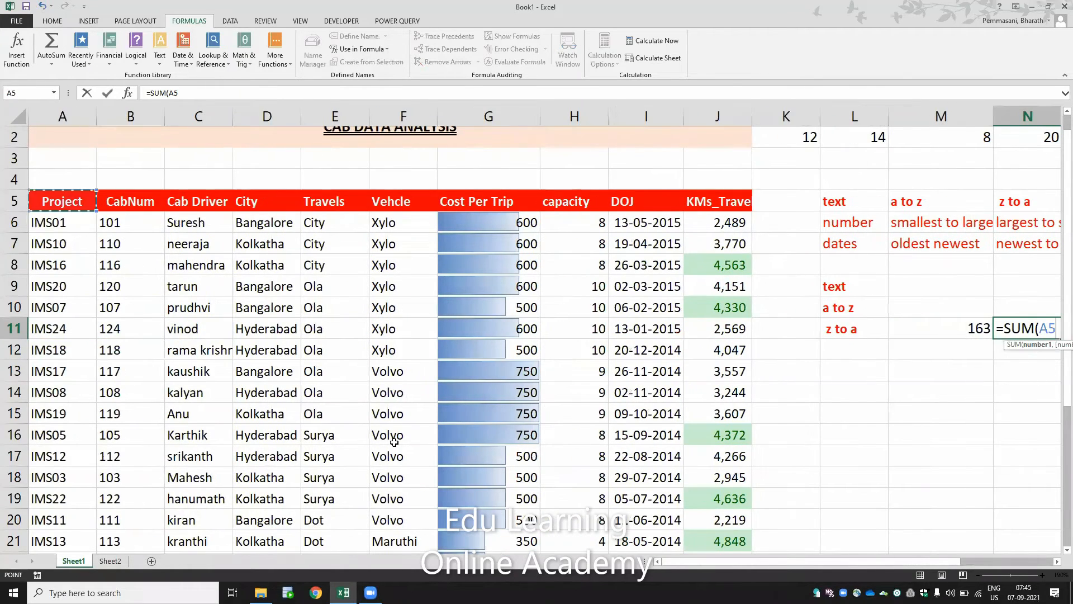
pyautogui.press('Escape')
# Define the name kms for the KMs_Travelled values in J6:J28, leaving out the header cell
pyautogui.press('Left')
pyautogui.press('Left')
pyautogui.press('Left')
pyautogui.press('Left')
pyautogui.press('Left')
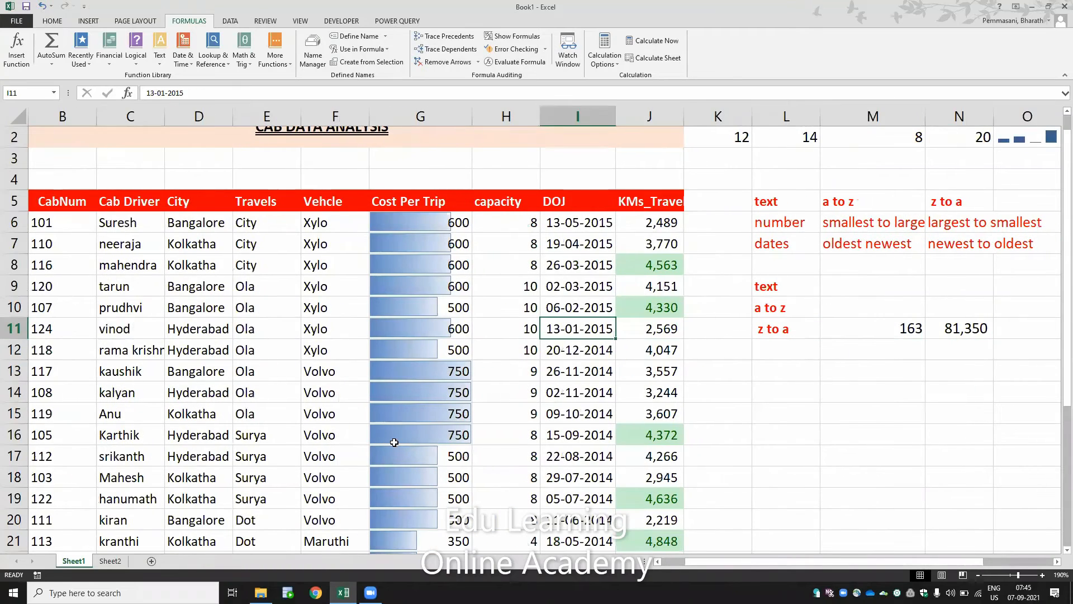
pyautogui.press('Right')
pyautogui.hotkey('ctrl', 'Up')
pyautogui.press('Down')
pyautogui.hotkey('shift', 'Down')
pyautogui.hotkey('shift', 'Down')
pyautogui.hotkey('shift', 'Down')
pyautogui.hotkey('shift', 'Down')
pyautogui.hotkey('shift', 'Down')
pyautogui.hotkey('shift', 'Down')
pyautogui.hotkey('shift', 'Down')
pyautogui.hotkey('shift', 'Down')
pyautogui.hotkey('shift', 'Down')
pyautogui.hotkey('shift', 'Down')
pyautogui.hotkey('shift', 'Down')
pyautogui.hotkey('shift', 'Down')
pyautogui.hotkey('shift', 'Down')
pyautogui.hotkey('shift', 'Down')
pyautogui.hotkey('shift', 'Down')
pyautogui.hotkey('shift', 'Down')
pyautogui.hotkey('shift', 'Down')
pyautogui.hotkey('shift', 'Down')
pyautogui.hotkey('shift', 'Down')
pyautogui.hotkey('shift', 'Down')
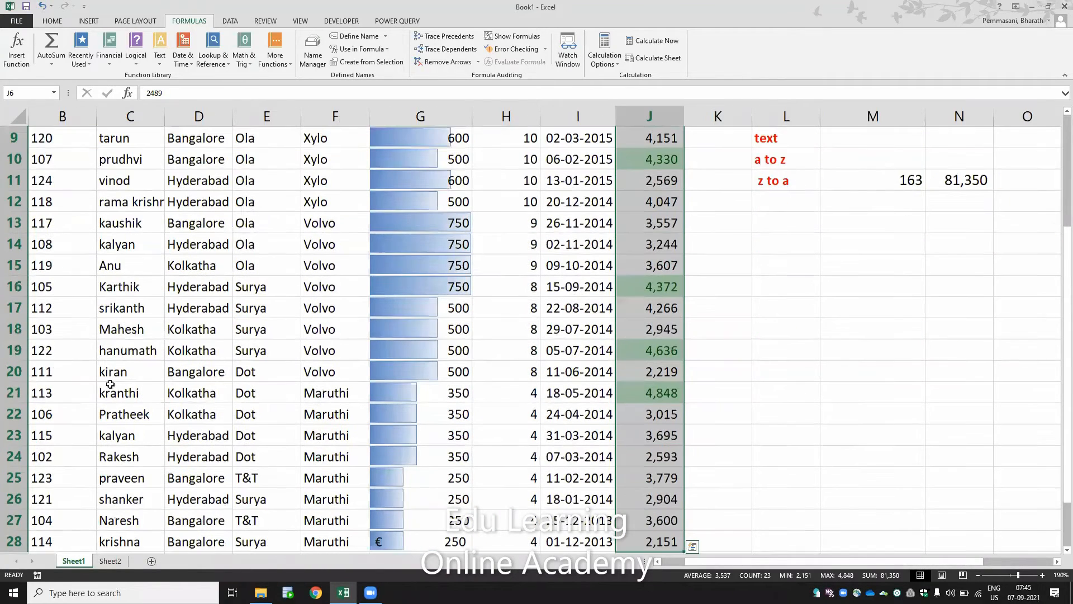
pyautogui.click(24, 95)
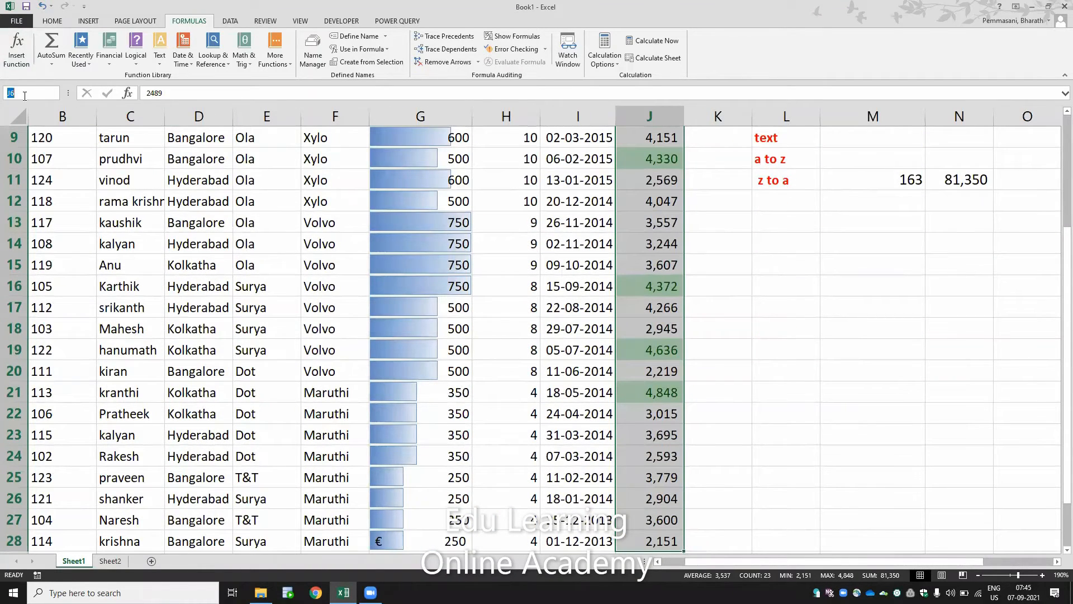
pyautogui.press('Return')
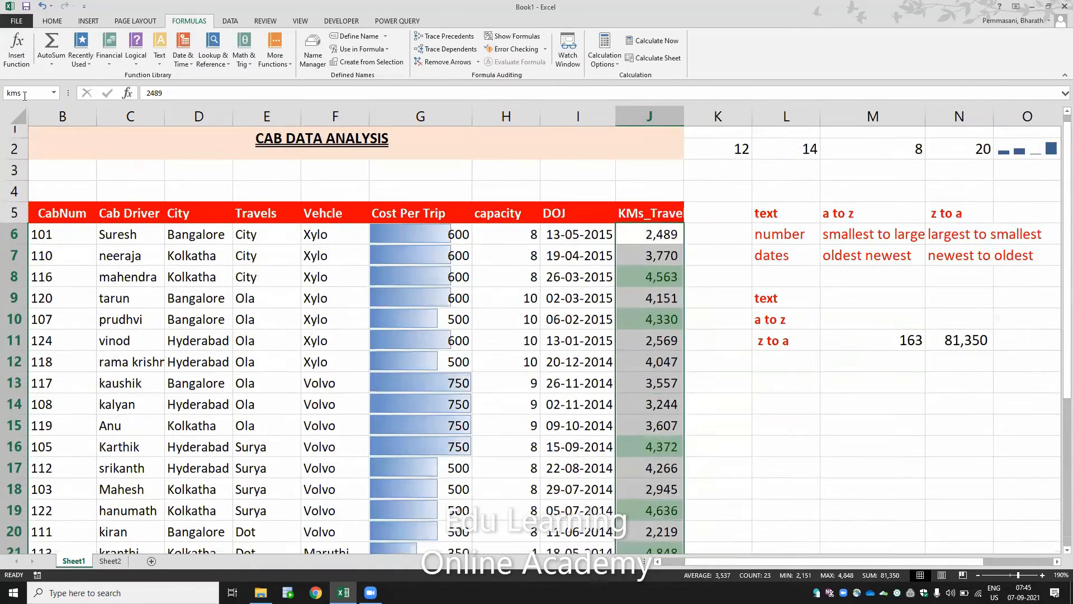
# Check whether the total in N11 refers to the name kms or to the cell range
pyautogui.press('Right')
pyautogui.press('Right')
pyautogui.press('Right')
pyautogui.press('Right')
pyautogui.press('Right')
pyautogui.press('Right')
pyautogui.press('Right')
pyautogui.press('Right')
pyautogui.press('Right')
pyautogui.press('Right')
pyautogui.press('Down')
pyautogui.press('Down')
pyautogui.press('Down')
pyautogui.press('Down')
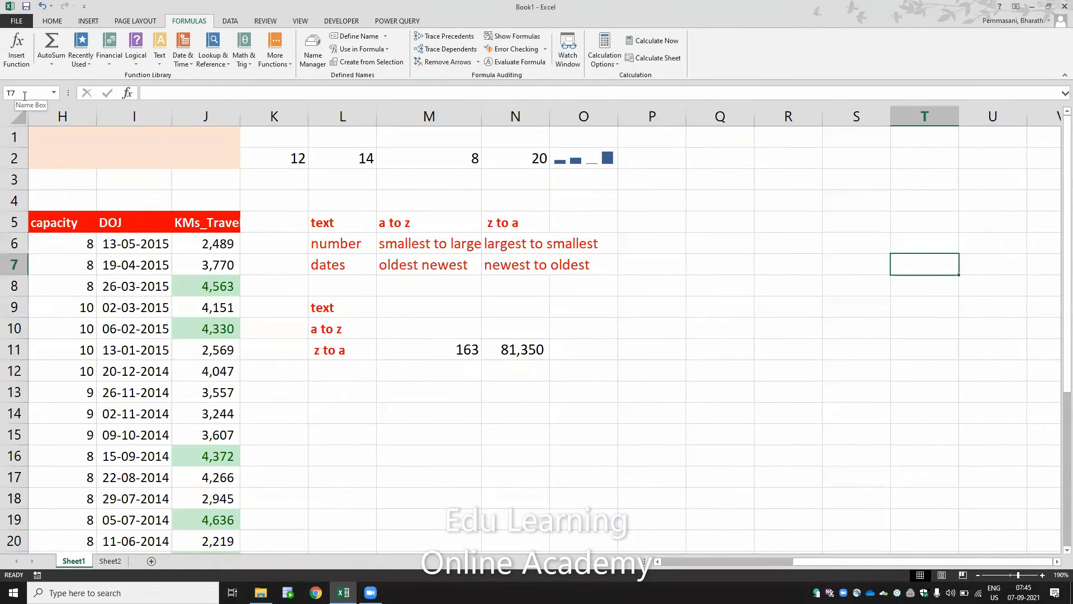
pyautogui.press('Left')
pyautogui.press('Left')
pyautogui.press('Left')
pyautogui.press('Left')
pyautogui.press('Left')
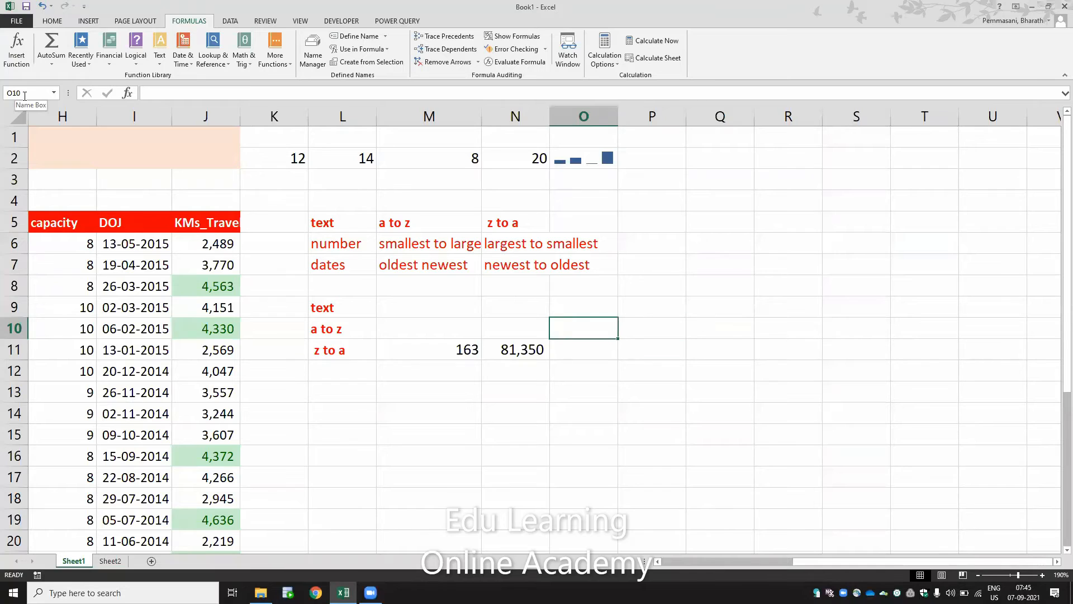
pyautogui.press('Down')
pyautogui.press('Left')
pyautogui.press('F2')
pyautogui.press('Return')
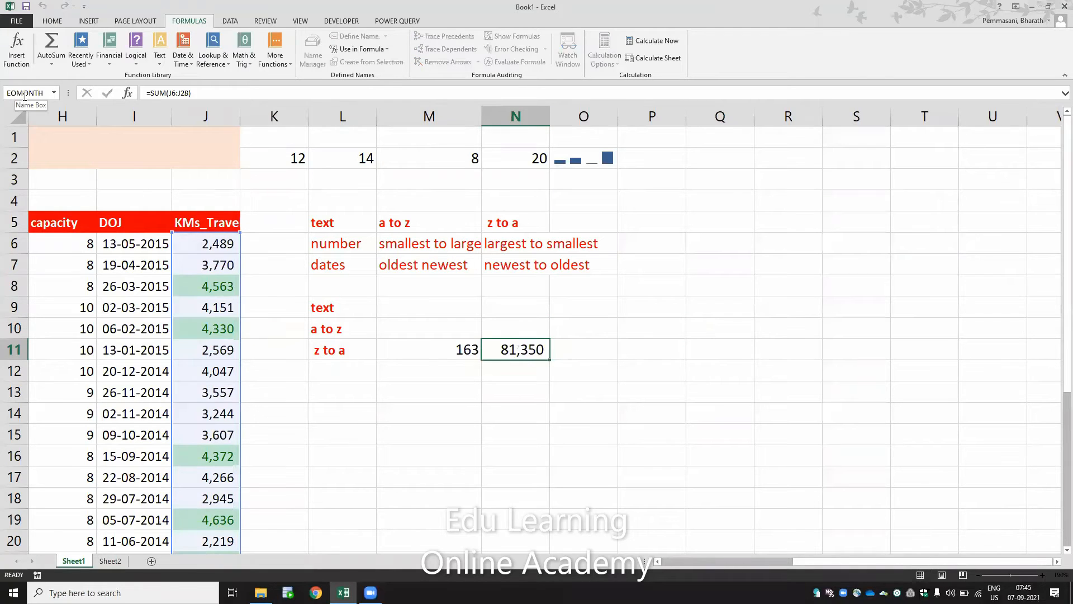
# Total the named range kms in N12 with the SUM function
pyautogui.write('=s')
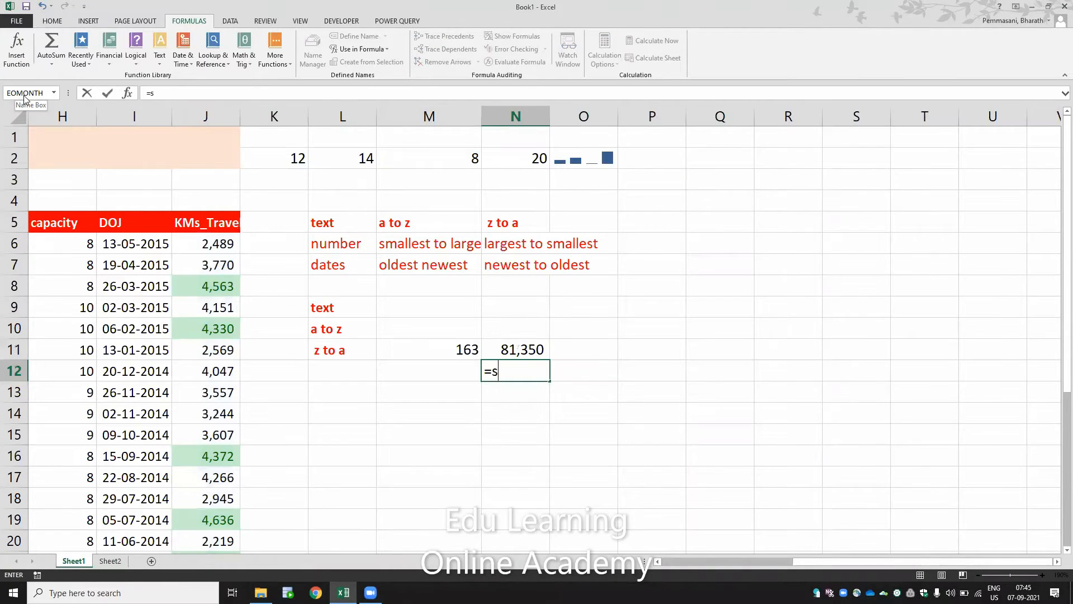
pyautogui.write('um')
pyautogui.press('Tab')
pyautogui.write('kms')
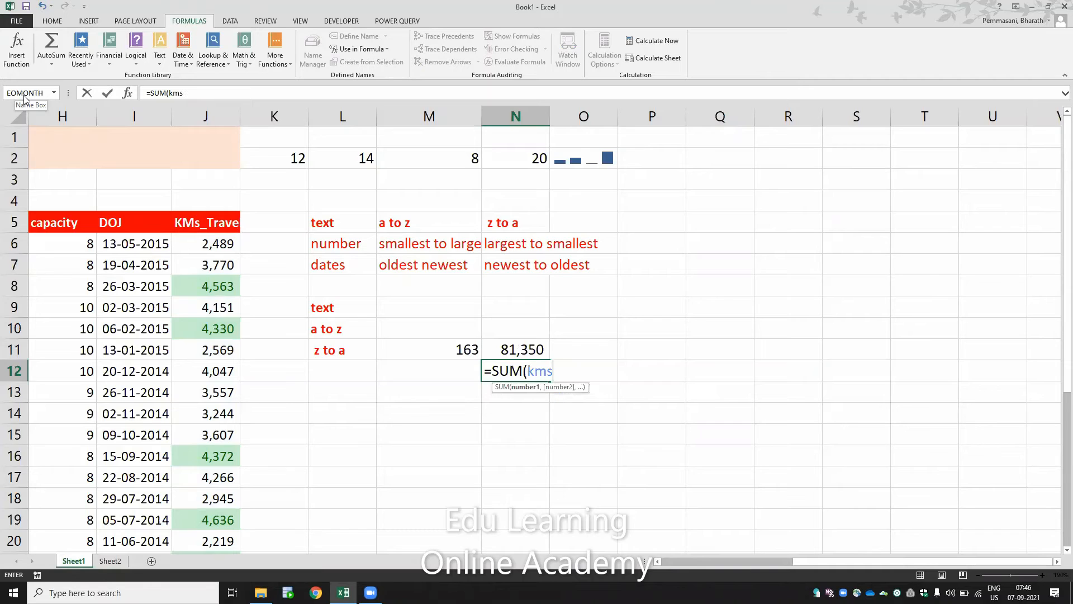
pyautogui.press('Return')
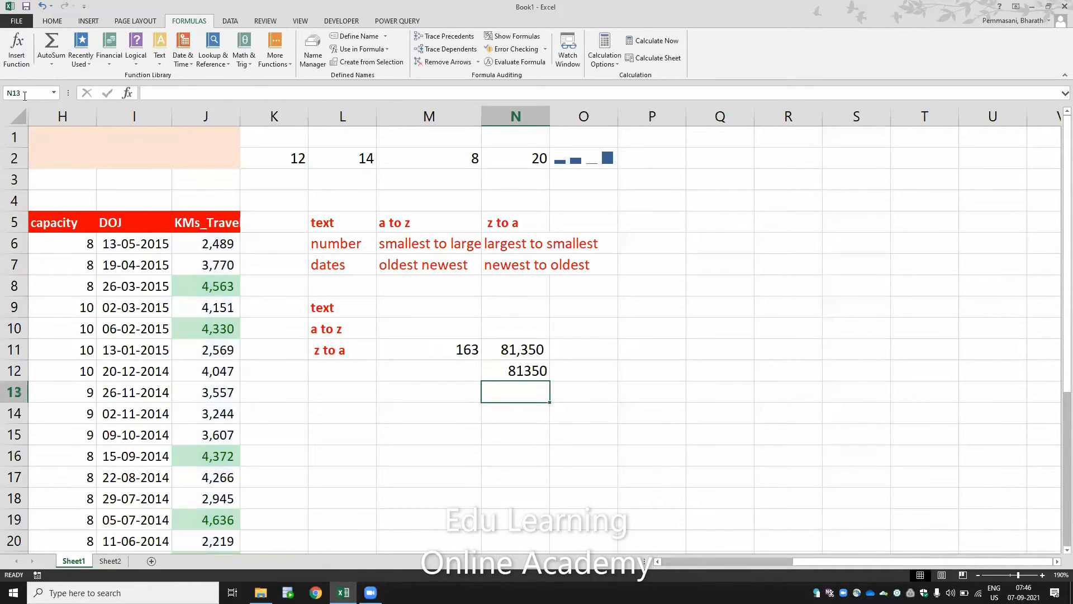
# Compare the SUM formulas in N11 and N12 to see which uses the cell range and which uses the name kms
pyautogui.press('Up')
pyautogui.press('Up')
pyautogui.press('F2')
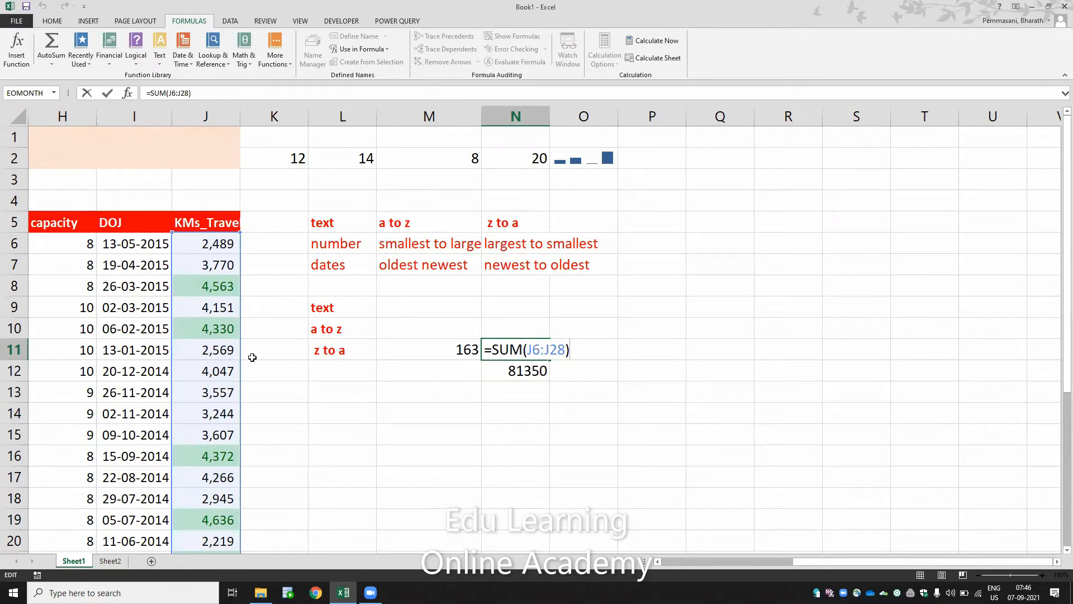
pyautogui.press('Return')
pyautogui.press('F2')
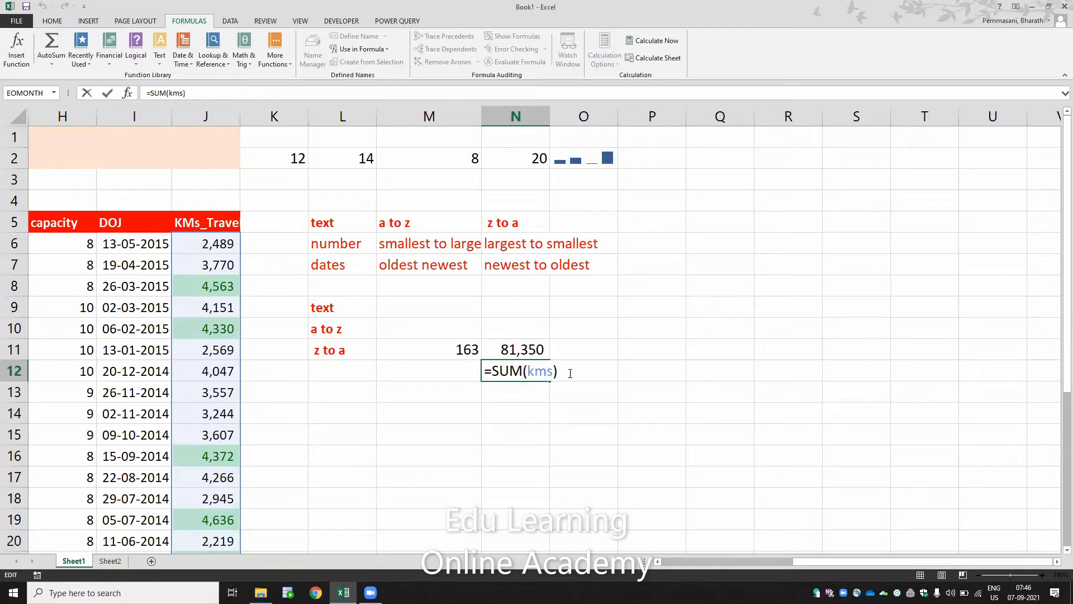
pyautogui.hotkey('ctrl', 'Return')
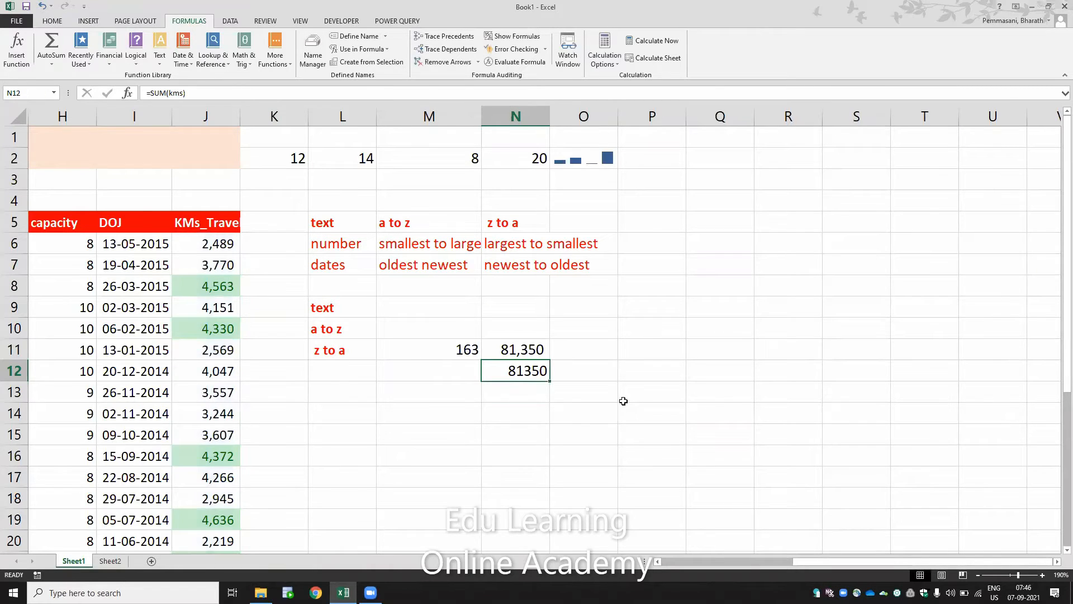
pyautogui.press('Up')
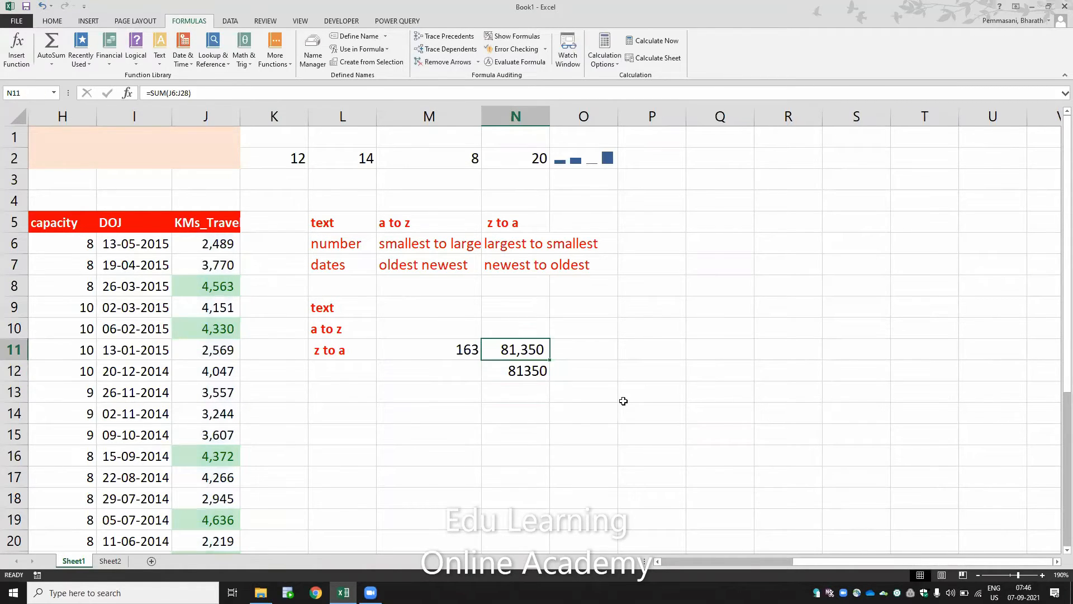
pyautogui.press('Down')
pyautogui.press('Up')
pyautogui.press('Down')
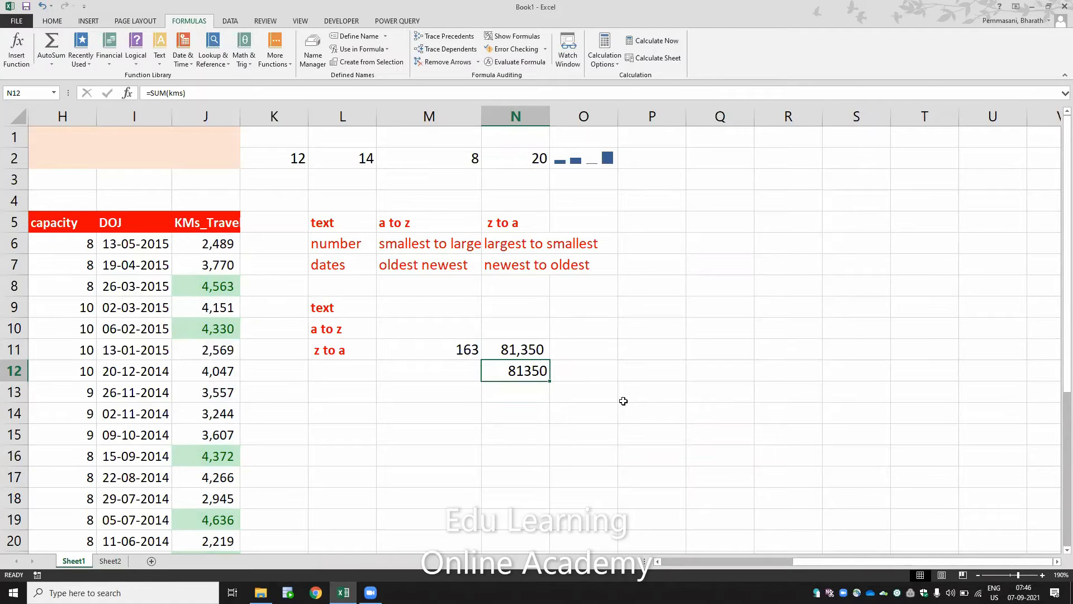
# Copy the Cab Driver header and its first eight entries (C5:C13) into the cells starting at L14
pyautogui.press('Left')
pyautogui.press('Left')
pyautogui.press('Left')
pyautogui.press('Left')
pyautogui.press('Left')
pyautogui.press('Left')
pyautogui.press('Left')
pyautogui.press('Left')
pyautogui.press('Left')
pyautogui.press('Left')
pyautogui.press('Left')
pyautogui.press('Left')
pyautogui.press('Left')
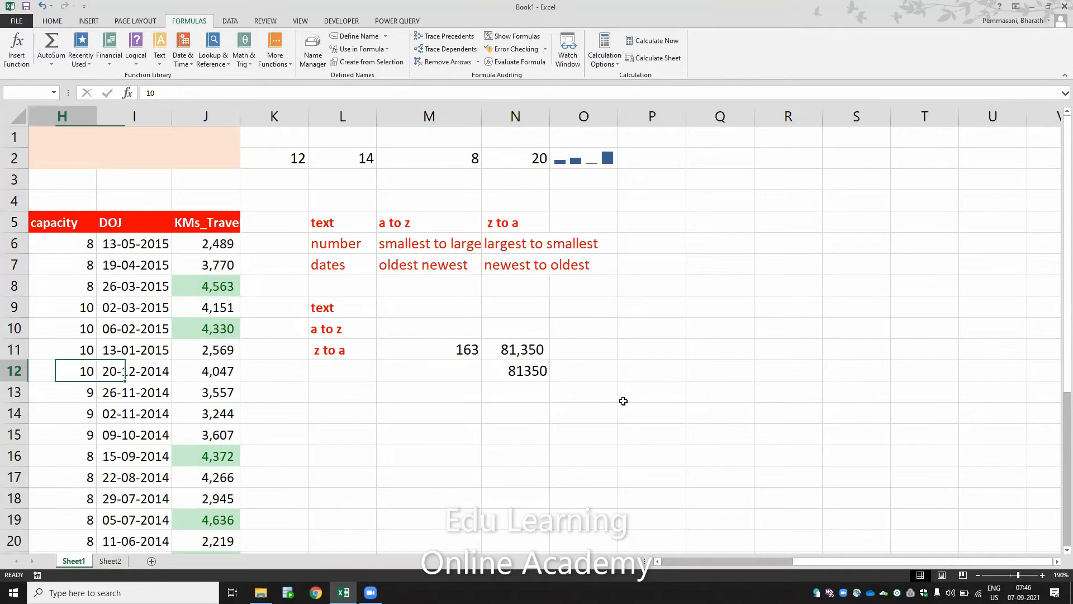
pyautogui.press('Right')
pyautogui.press('Right')
pyautogui.press('Up')
pyautogui.press('Up')
pyautogui.press('Up')
pyautogui.press('Up')
pyautogui.press('Up')
pyautogui.press('Up')
pyautogui.press('Up')
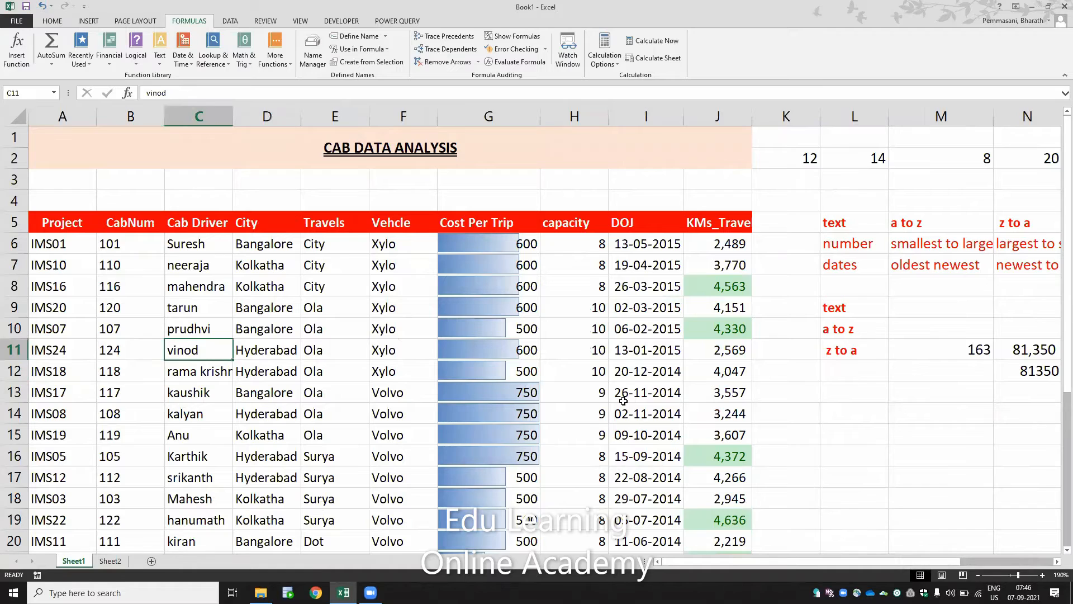
pyautogui.hotkey('shift', 'Down')
pyautogui.hotkey('shift', 'Down')
pyautogui.hotkey('shift', 'Down')
pyautogui.hotkey('shift', 'Down')
pyautogui.hotkey('shift', 'Down')
pyautogui.hotkey('shift', 'Down')
pyautogui.hotkey('shift', 'Down')
pyautogui.hotkey('shift', 'Down')
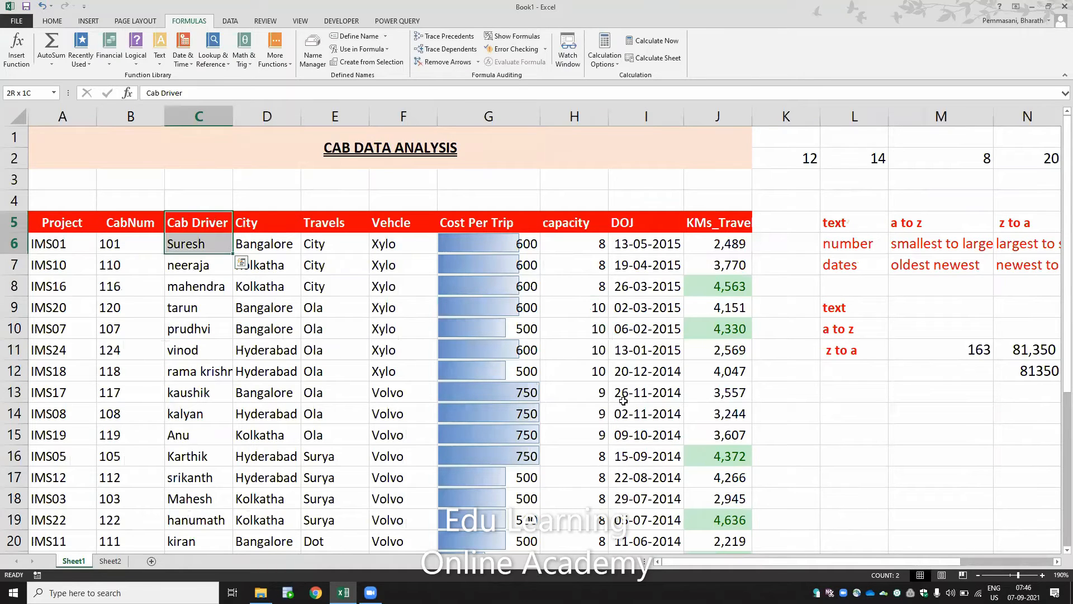
pyautogui.hotkey('ctrl', 'c')
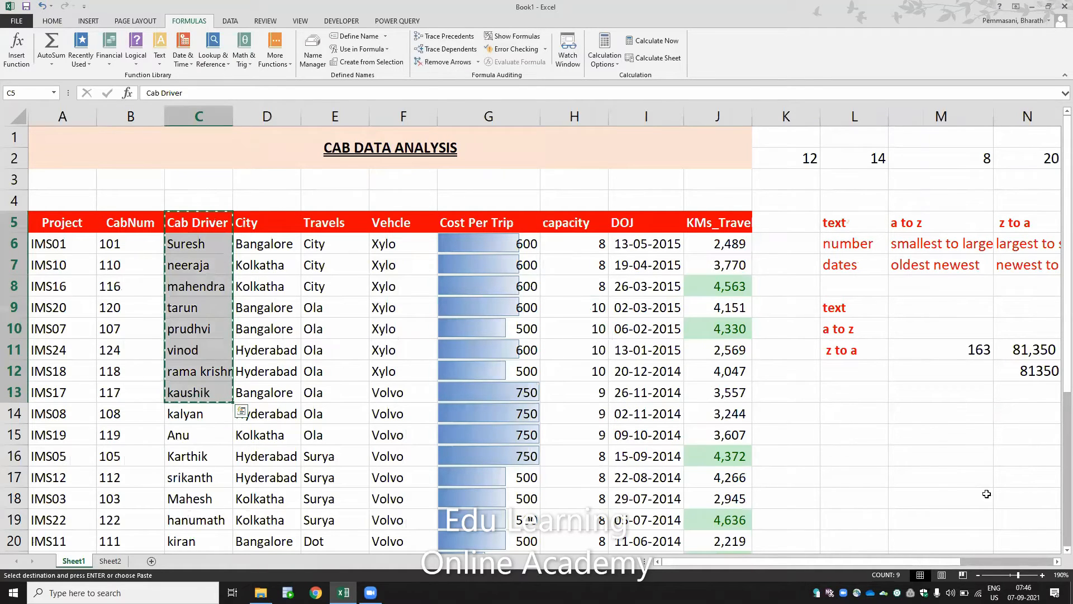
pyautogui.click(850, 415)
pyautogui.hotkey('ctrl', 'v')
# Delete cell L18 and then cell L16 from the copied driver list, shifting the remaining cells up
pyautogui.press('Down')
pyautogui.press('Down')
pyautogui.press('Down')
pyautogui.press('Down')
pyautogui.press('Down')
pyautogui.press('Down')
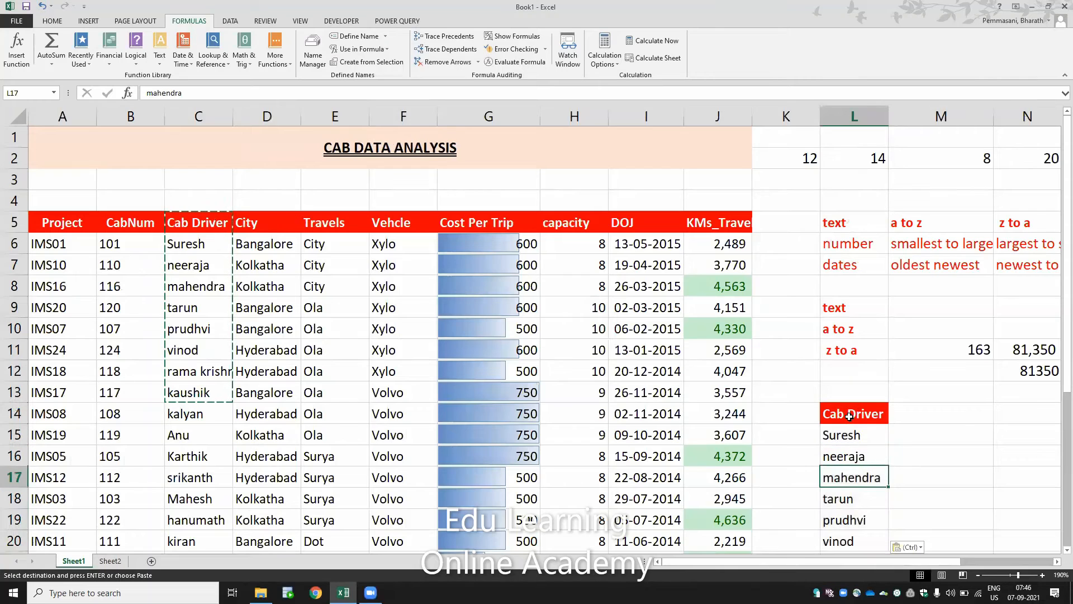
pyautogui.press('Right')
pyautogui.press('Right')
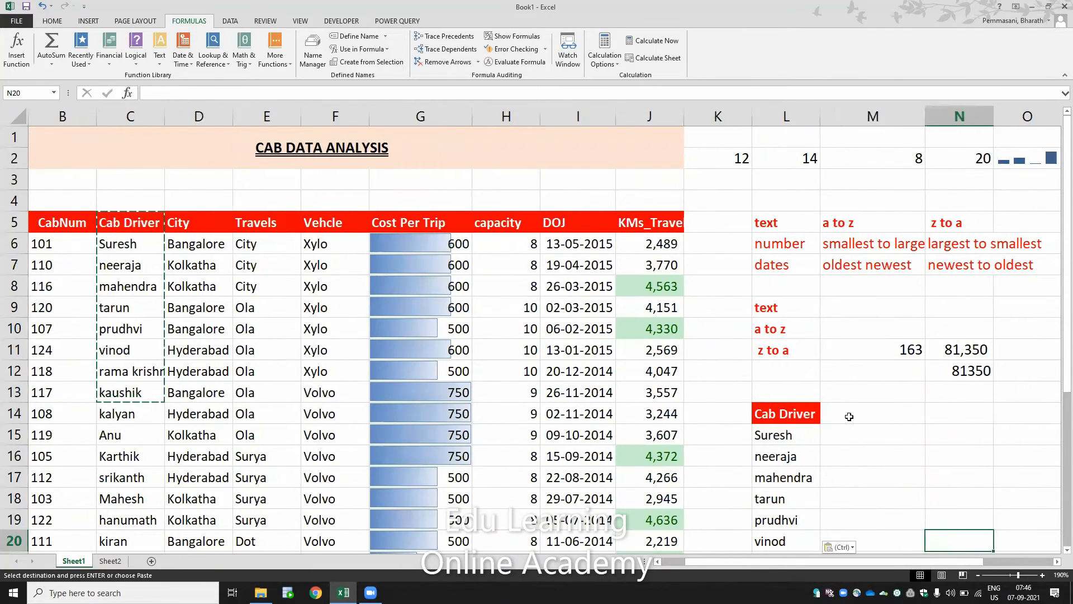
pyautogui.press('Left')
pyautogui.press('Left')
pyautogui.press('Up')
pyautogui.press('Up')
pyautogui.hotkey('alt', 'e')
pyautogui.press('d')
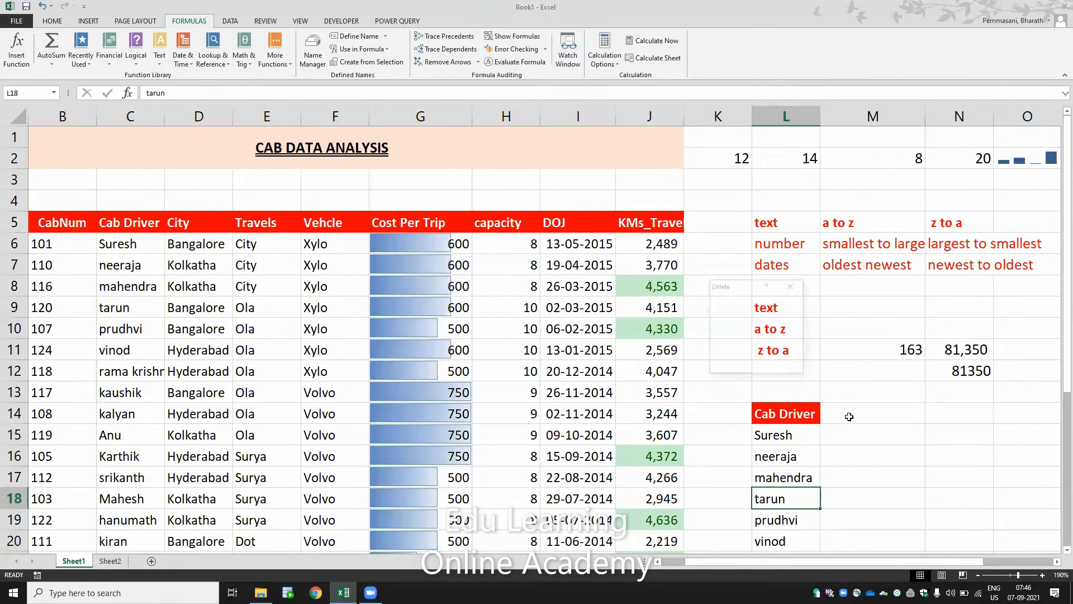
pyautogui.press('Return')
pyautogui.press('Up')
pyautogui.press('Up')
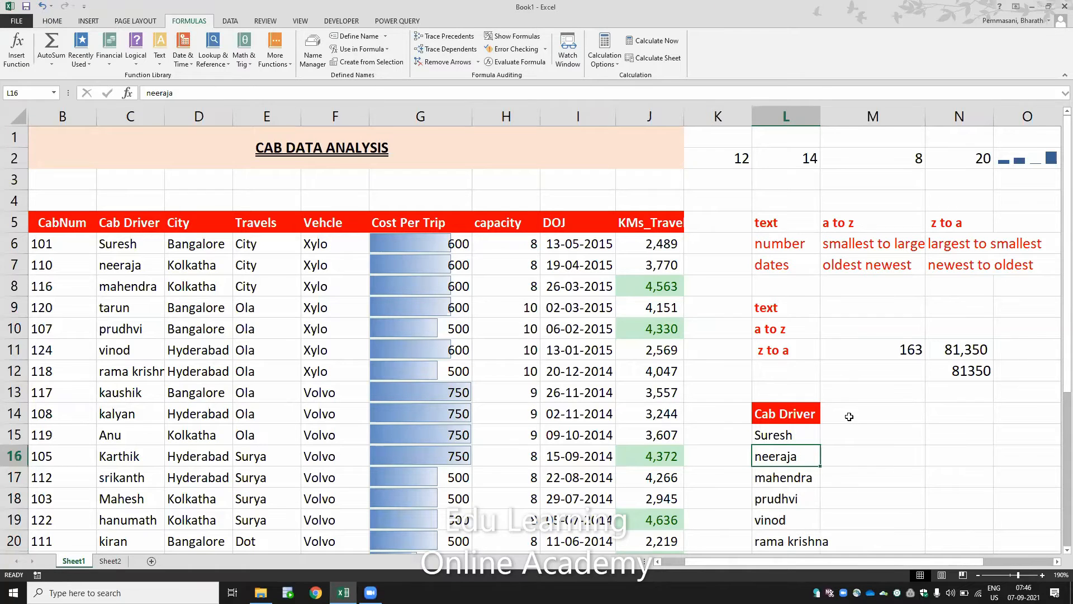
pyautogui.press('F4')
pyautogui.press('Right')
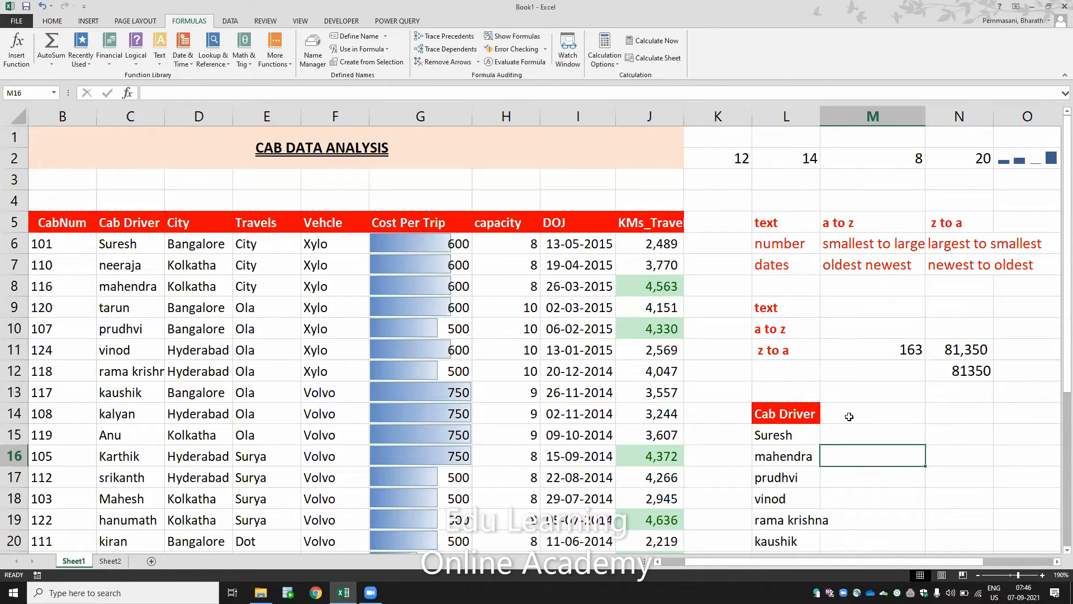
# Enter the header DOJ in M14, beside the copied Cab Driver header
pyautogui.press('Up')
pyautogui.press('Up')
pyautogui.press('Up')
pyautogui.press('Up')
pyautogui.press('Down')
pyautogui.press('Down')
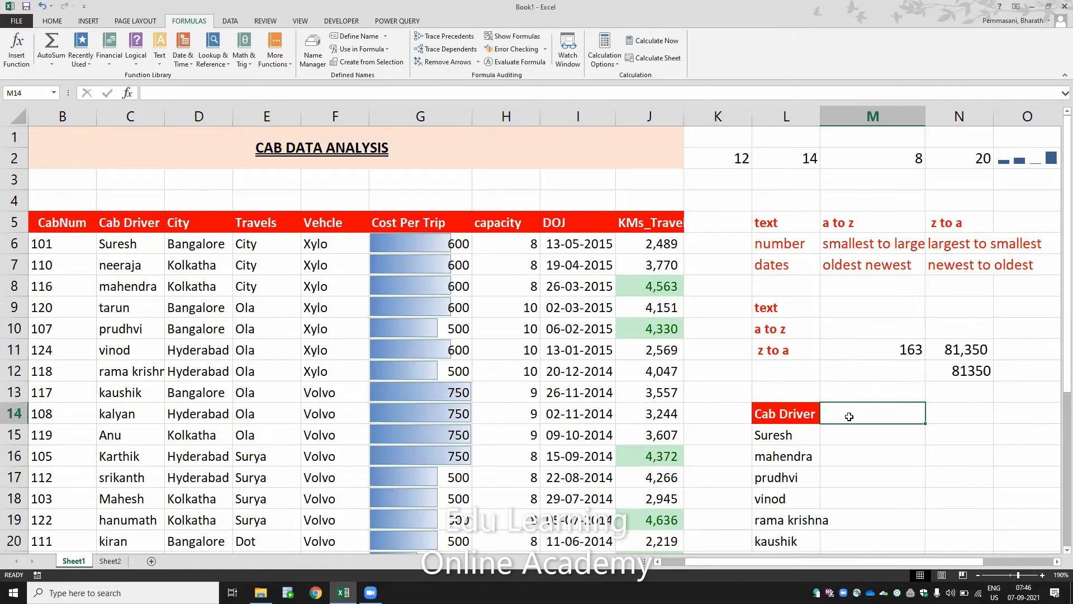
pyautogui.write('DOJ')
pyautogui.press('Return')
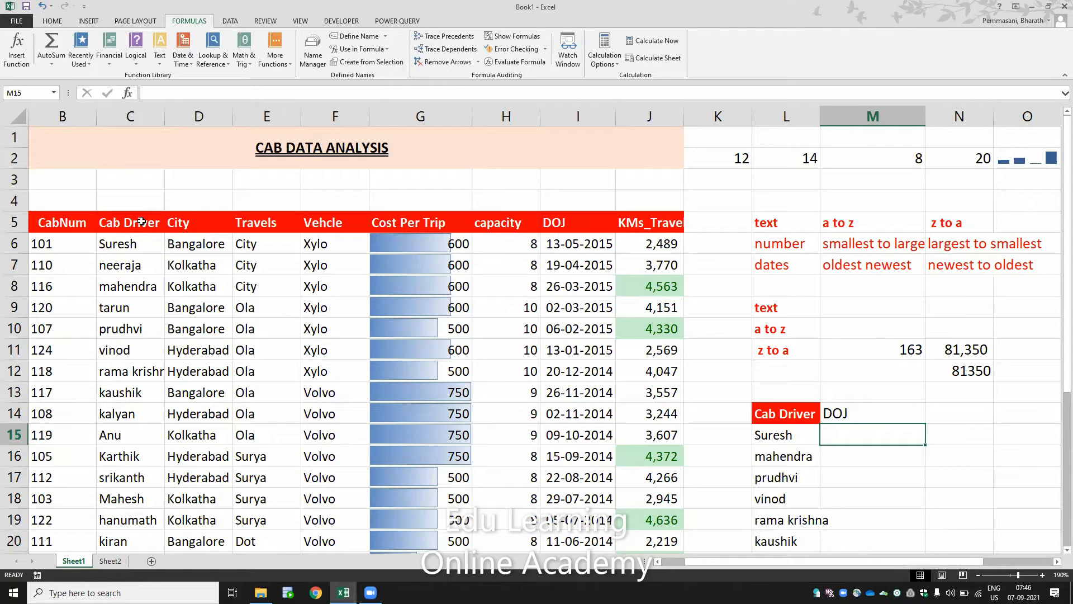
# Define the name ram for the range C5:I28, from the Cab Driver header to the last DOJ value
pyautogui.moveTo(141, 221); pyautogui.dragTo(562, 477)
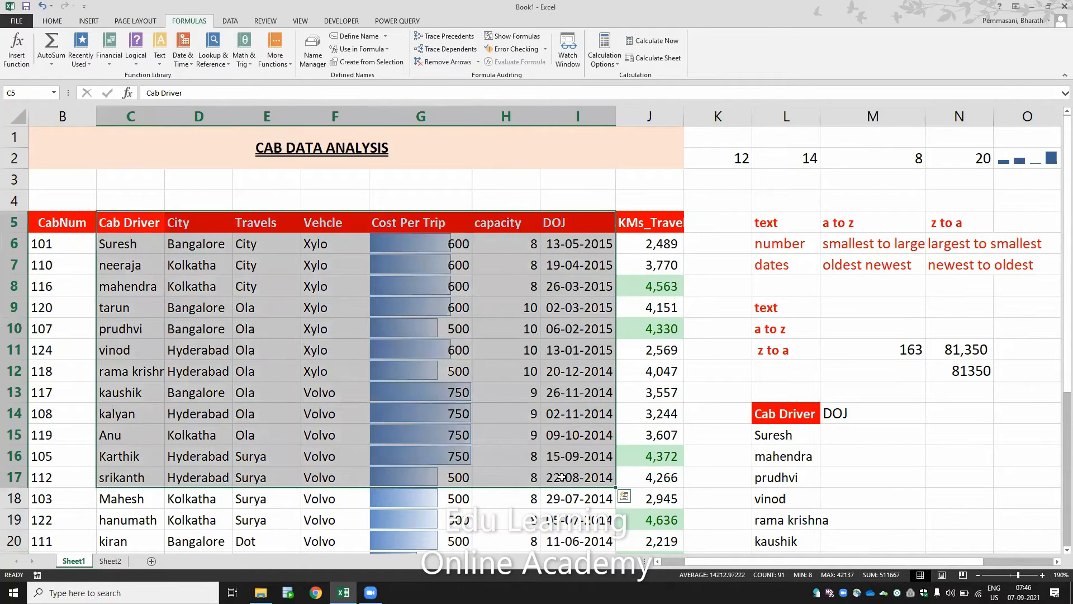
pyautogui.hotkey('ctrl', 'shift', 'Down')
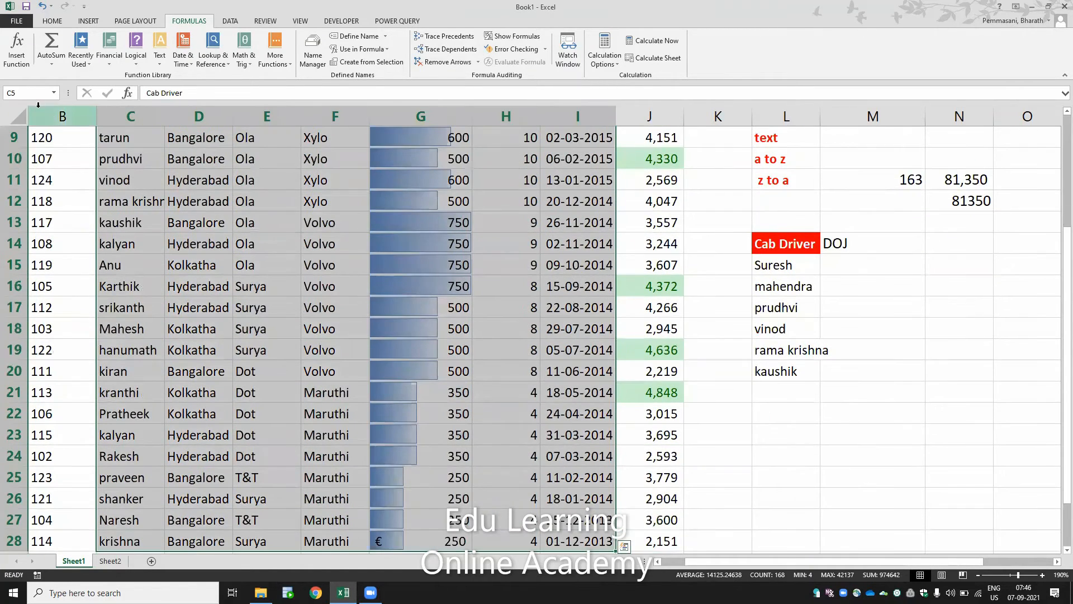
pyautogui.click(38, 96)
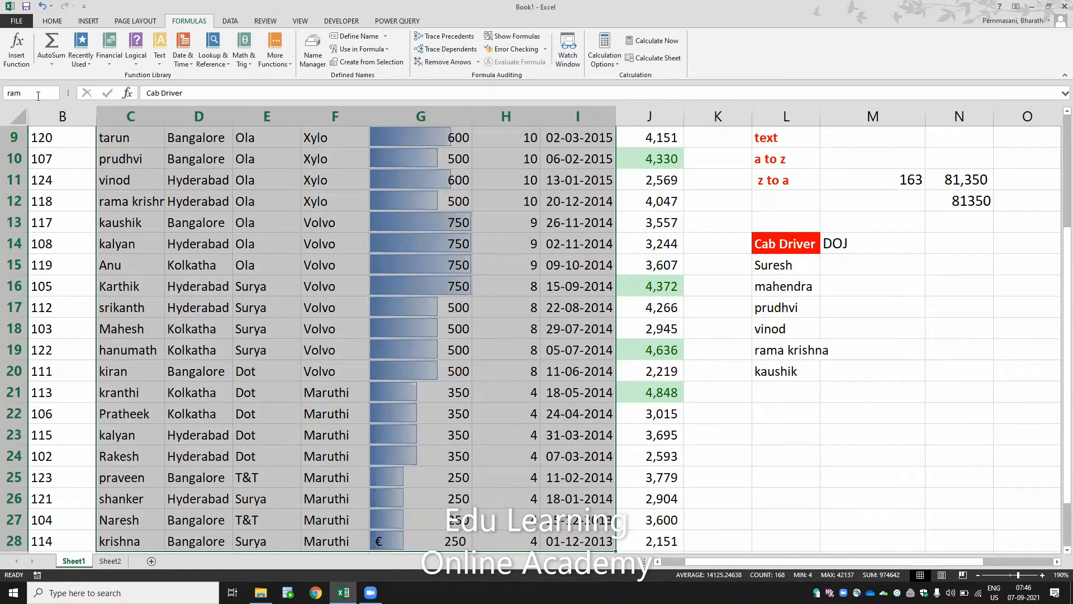
pyautogui.write('ram')
pyautogui.press('Return')
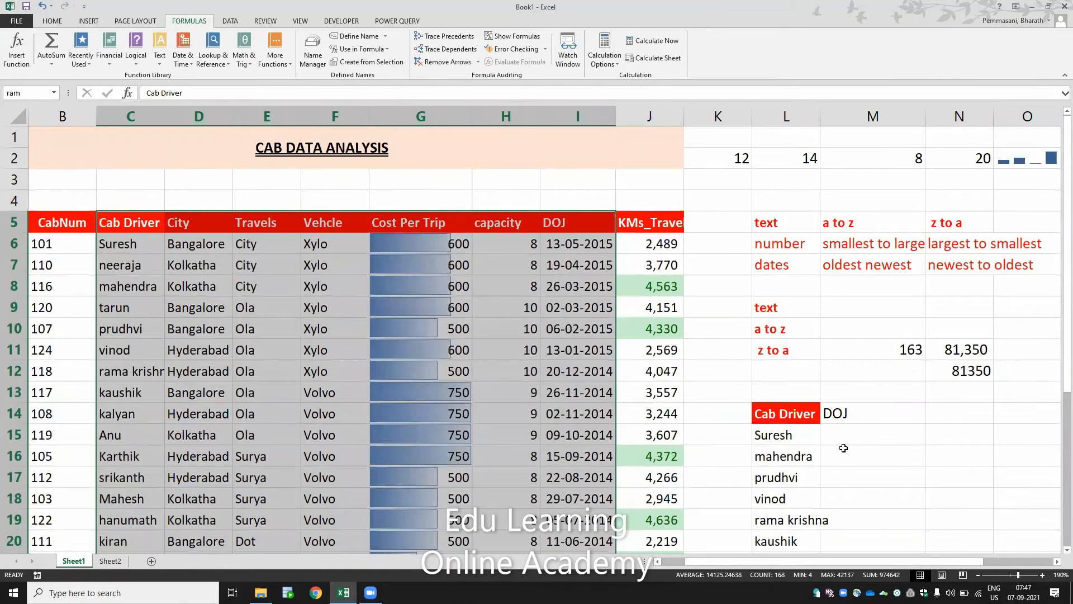
# Clear the conditional formatting rules from G6:J28 and delete the Cost Per Trip total in G29
pyautogui.click(853, 429)
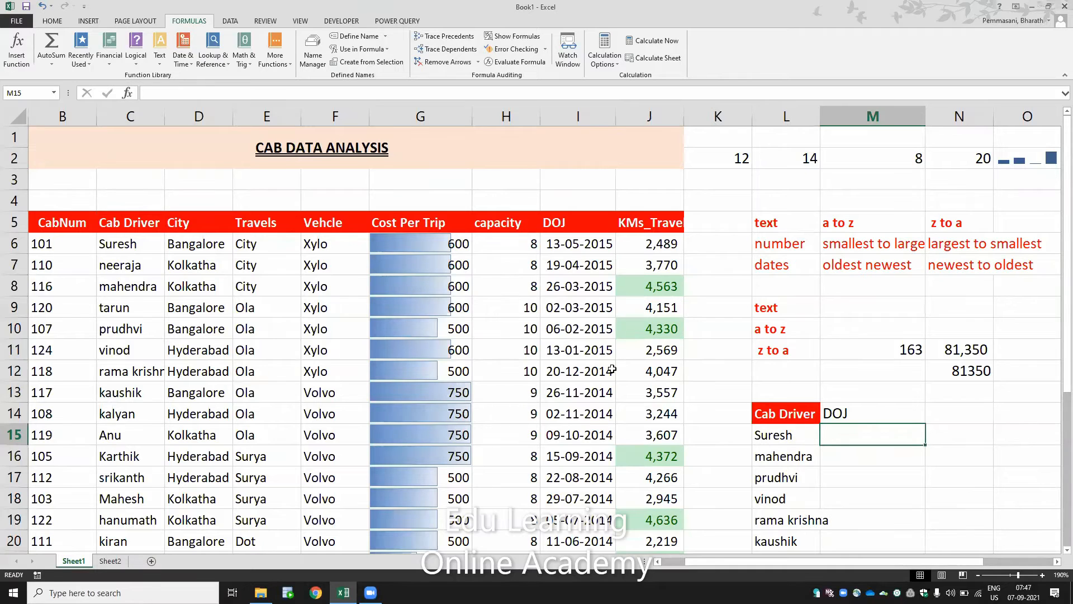
pyautogui.click(415, 241)
pyautogui.hotkey('ctrl', 'shift', 'Down')
pyautogui.hotkey('shift', 'Right')
pyautogui.hotkey('shift', 'Right')
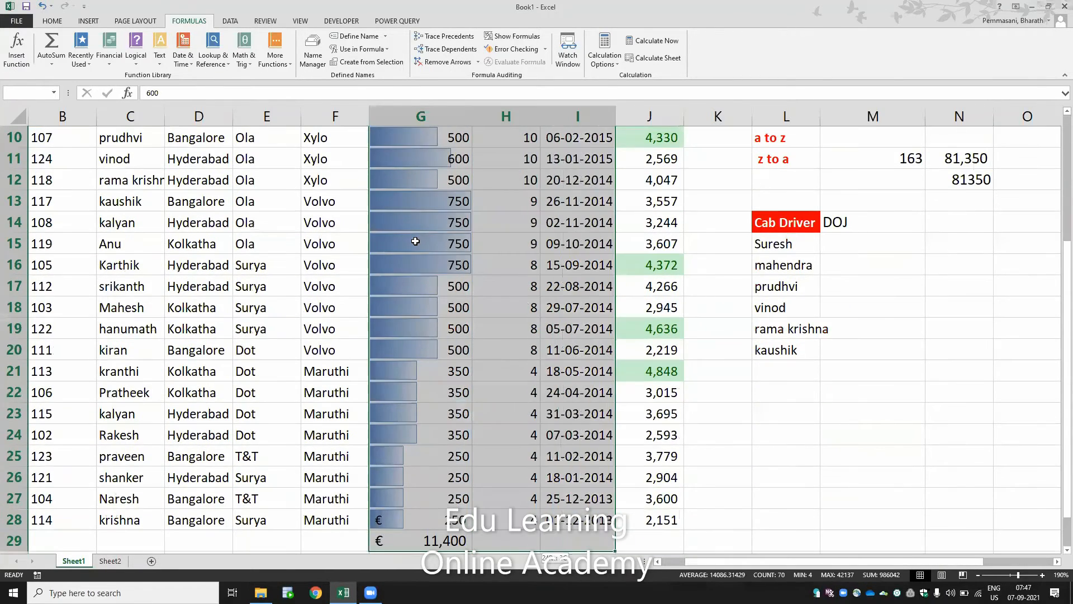
pyautogui.hotkey('shift', 'Right')
pyautogui.hotkey('shift', 'Up')
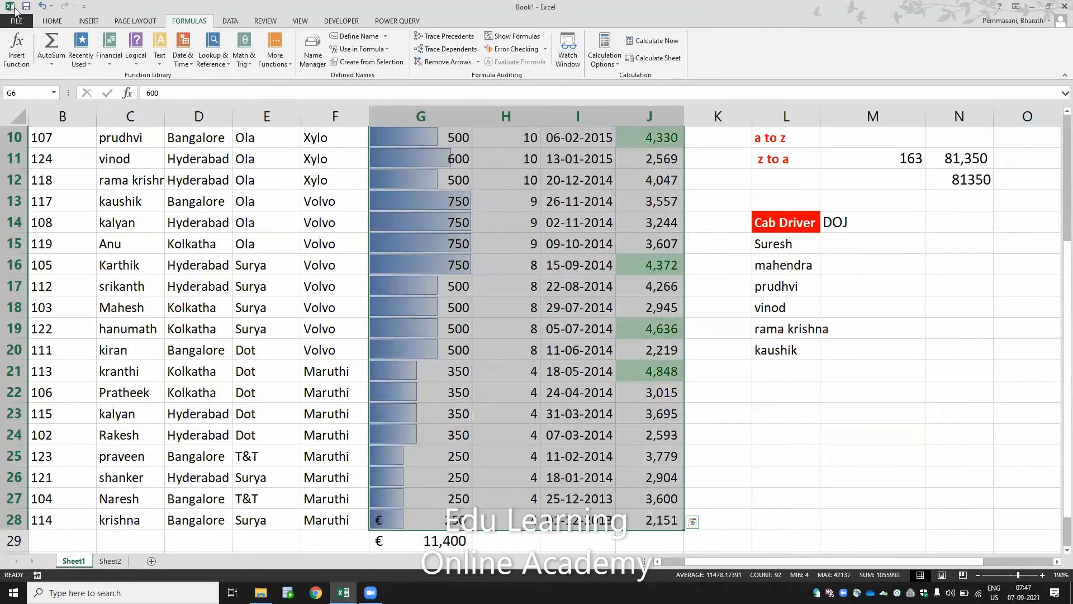
pyautogui.click(49, 21)
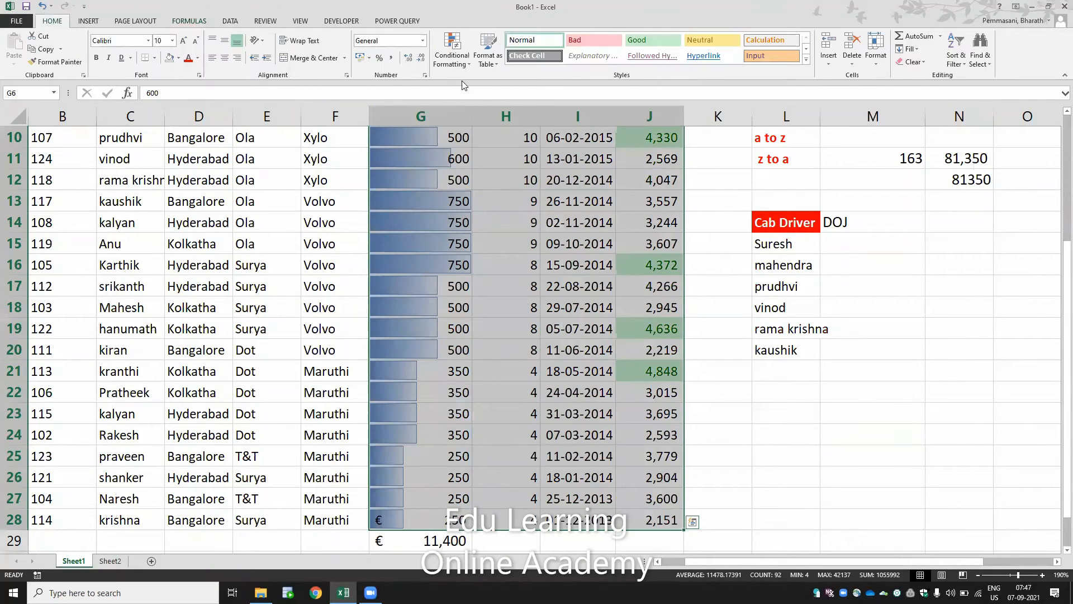
pyautogui.click(447, 62)
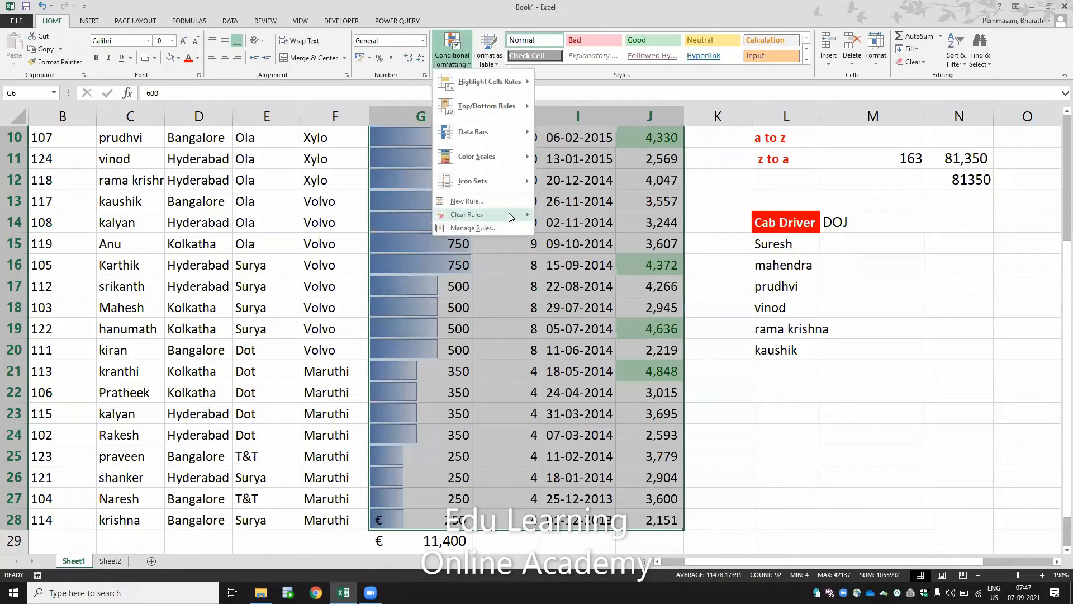
pyautogui.moveTo(509, 212)
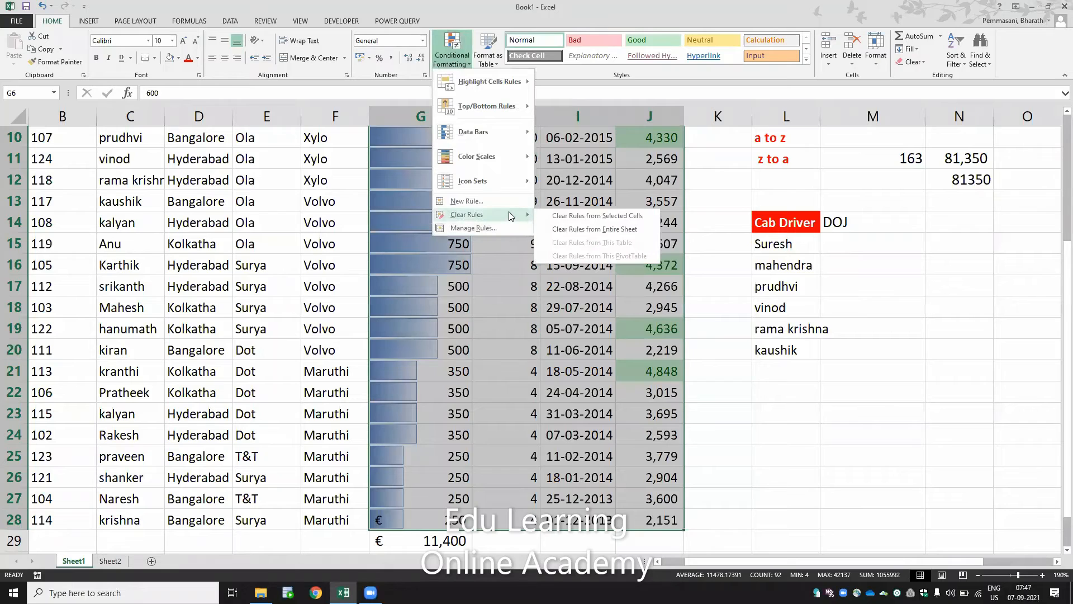
pyautogui.click(599, 220)
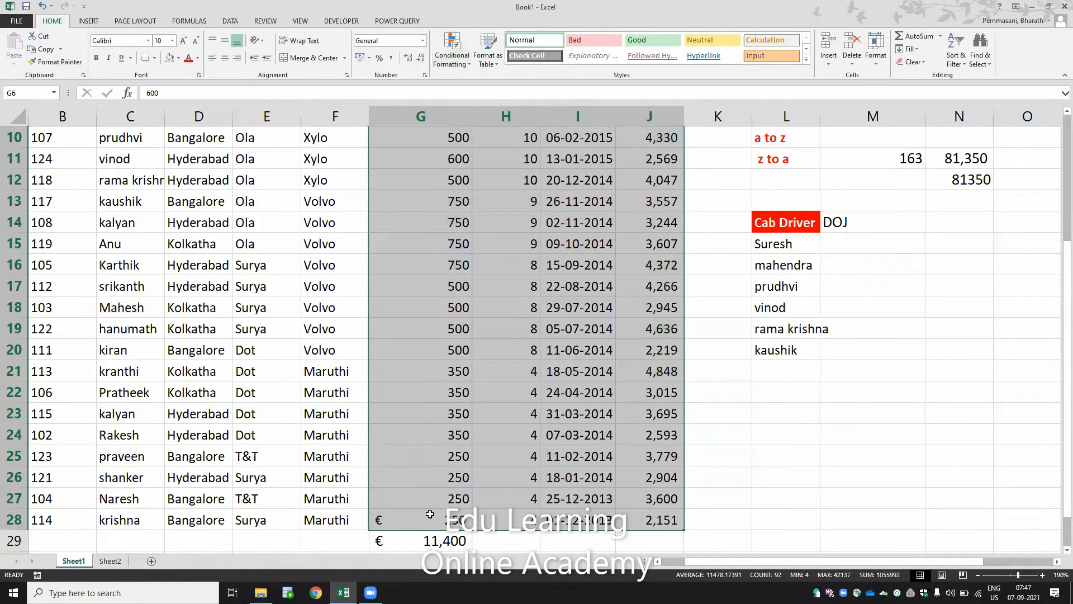
pyautogui.click(428, 533)
pyautogui.press('Delete')
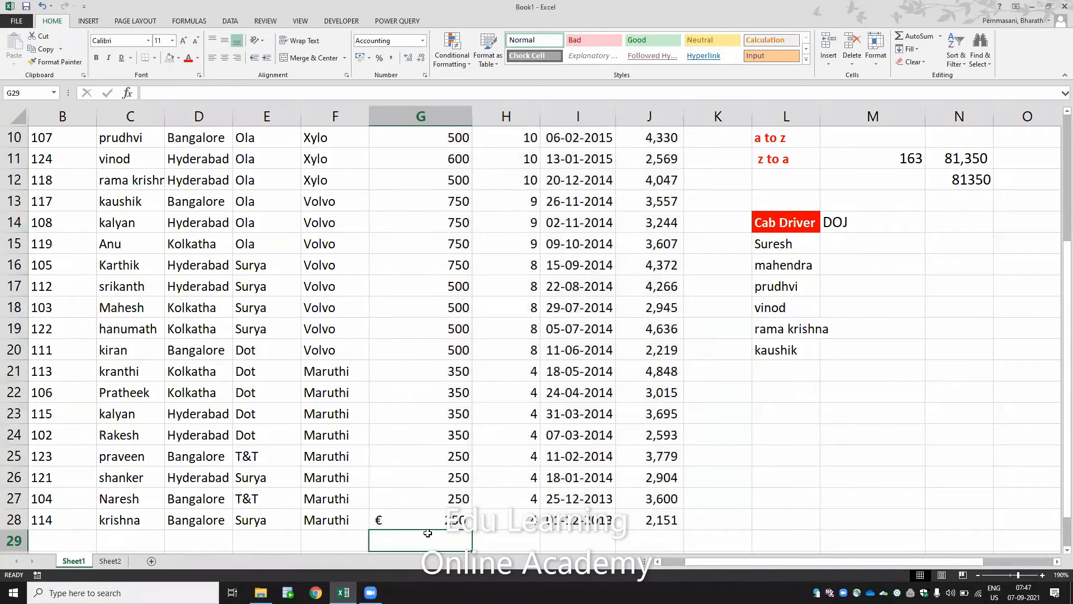
# Start a VLOOKUP formula in M15 under the DOJ header, with L15 as the lookup value
pyautogui.click(827, 240)
pyautogui.press('Up')
pyautogui.press('Up')
pyautogui.press('Up')
pyautogui.press('Up')
pyautogui.press('Up')
pyautogui.press('Up')
pyautogui.press('Up')
pyautogui.press('Up')
pyautogui.press('Up')
pyautogui.press('Up')
pyautogui.press('Up')
pyautogui.press('Up')
pyautogui.press('Up')
pyautogui.press('Up')
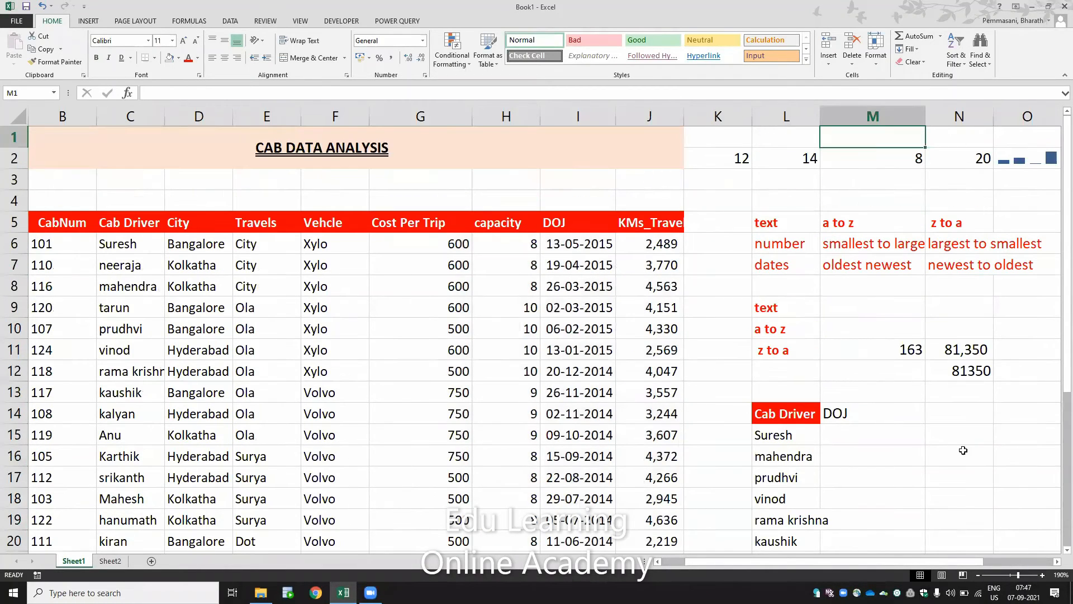
pyautogui.press('Down')
pyautogui.press('Down')
pyautogui.press('Down')
pyautogui.click(844, 436)
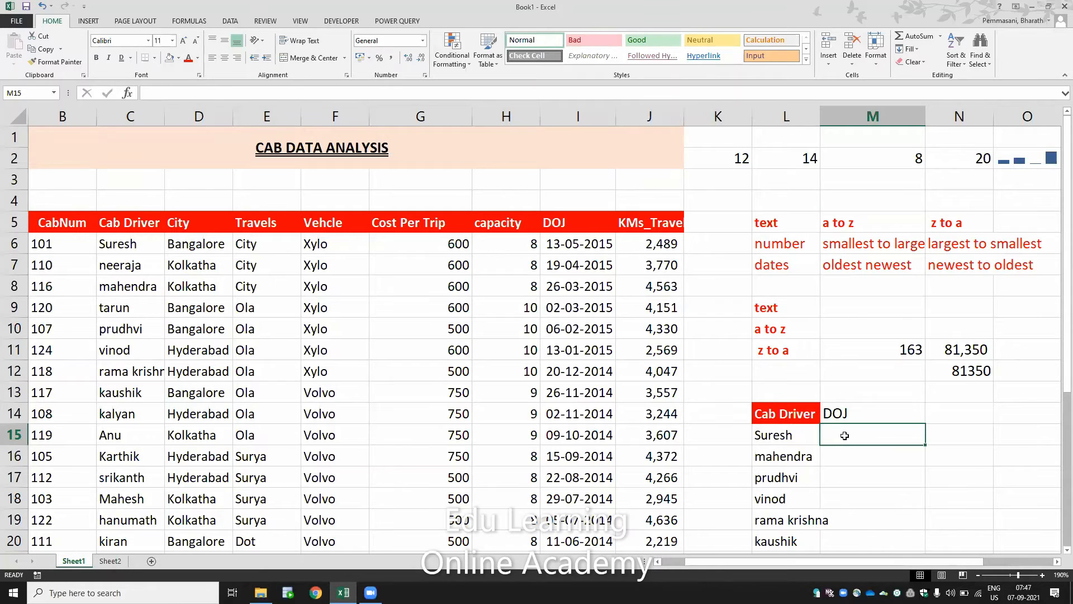
pyautogui.write('=vl')
pyautogui.press('Tab')
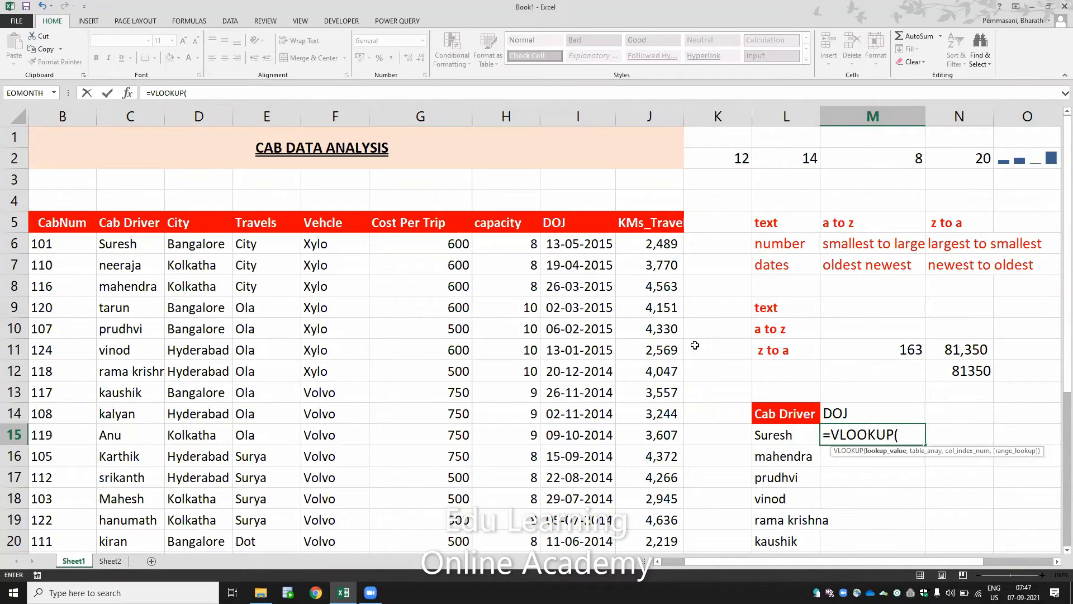
pyautogui.click(774, 436)
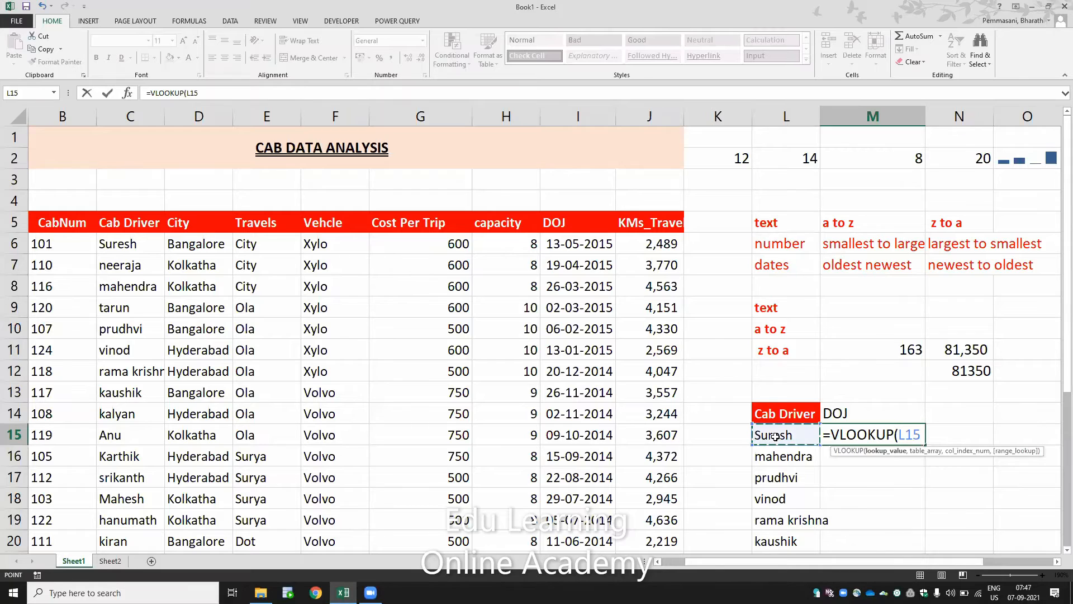
pyautogui.write(',')
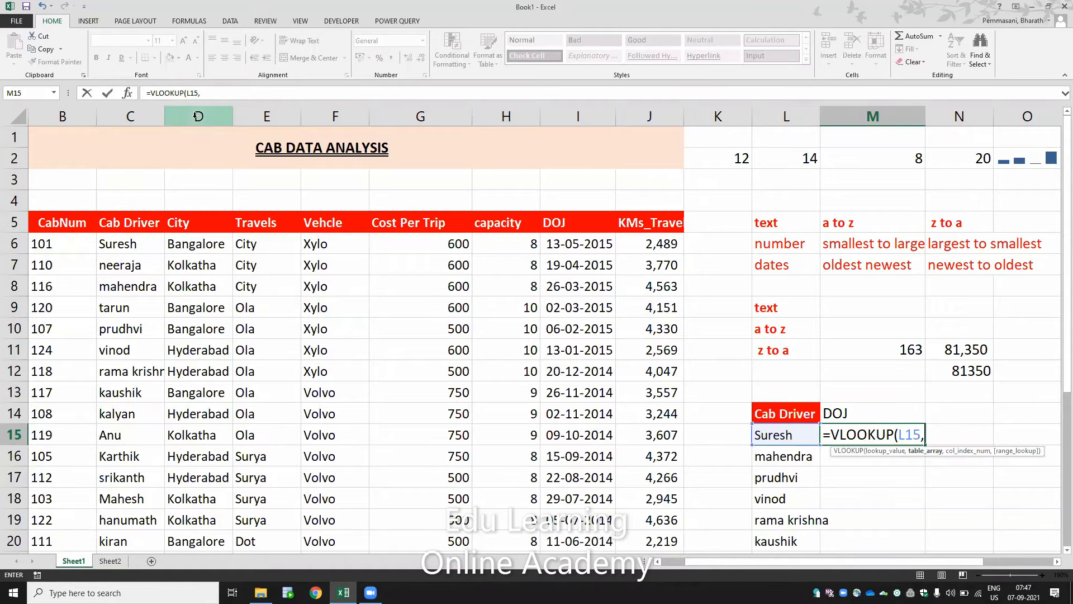
pyautogui.click(138, 121)
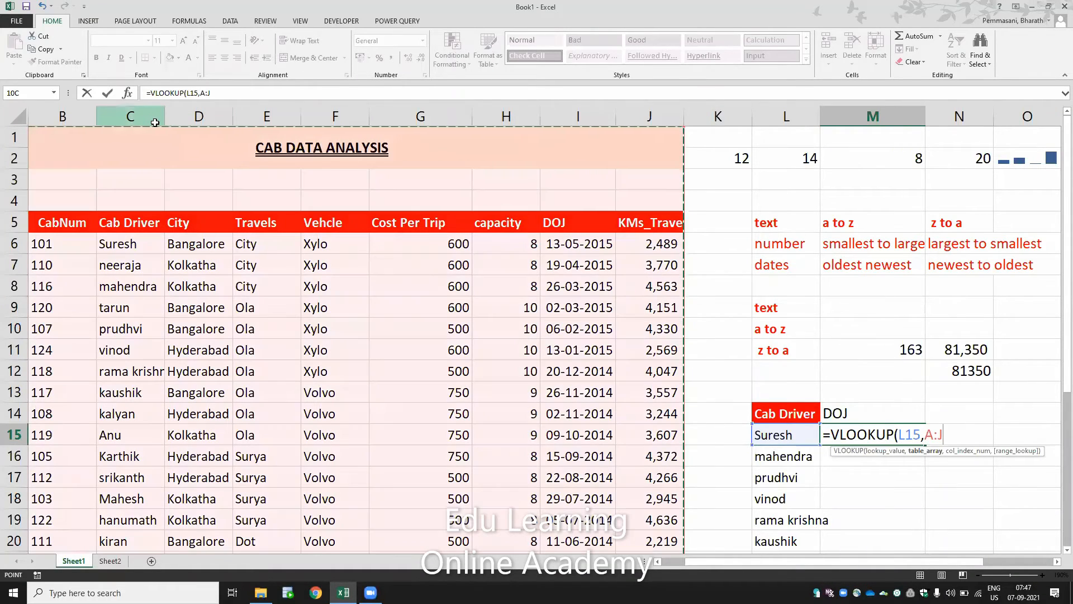
pyautogui.moveTo(140, 224)
pyautogui.mouseDown()
pyautogui.moveTo(506, 355)
pyautogui.moveTo(509, 374)
pyautogui.moveTo(560, 376)
pyautogui.mouseUp()
pyautogui.press('BackSpace')
pyautogui.press('BackSpace')
pyautogui.press('BackSpace')
pyautogui.press('BackSpace')
pyautogui.press('BackSpace')
pyautogui.press('BackSpace')
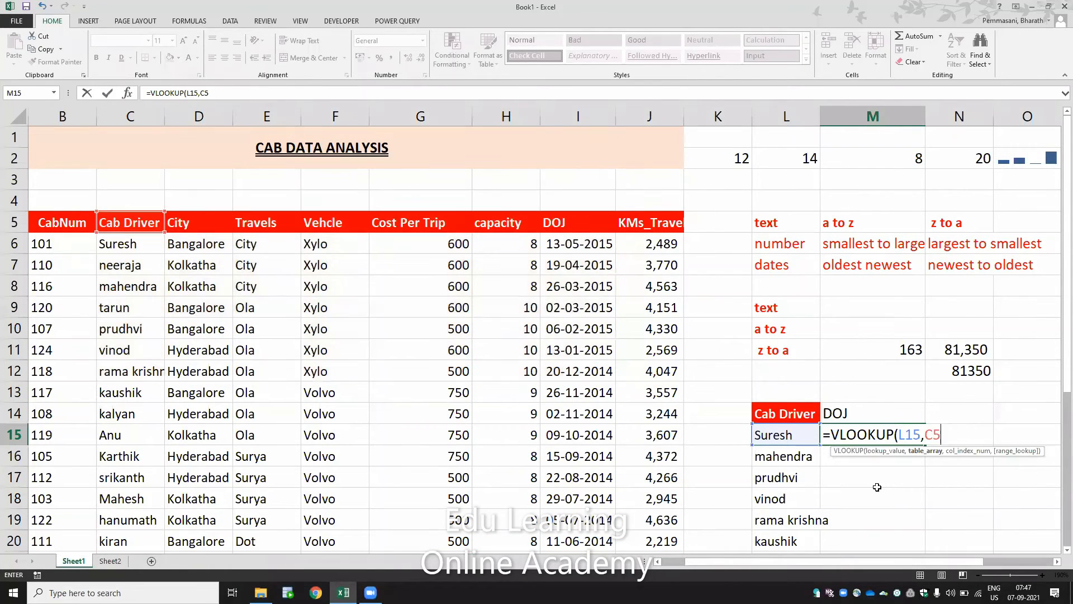
# Complete the VLOOKUP in M15 with the named range ram as table array, column index 7 and range lookup 0
pyautogui.write('ra')
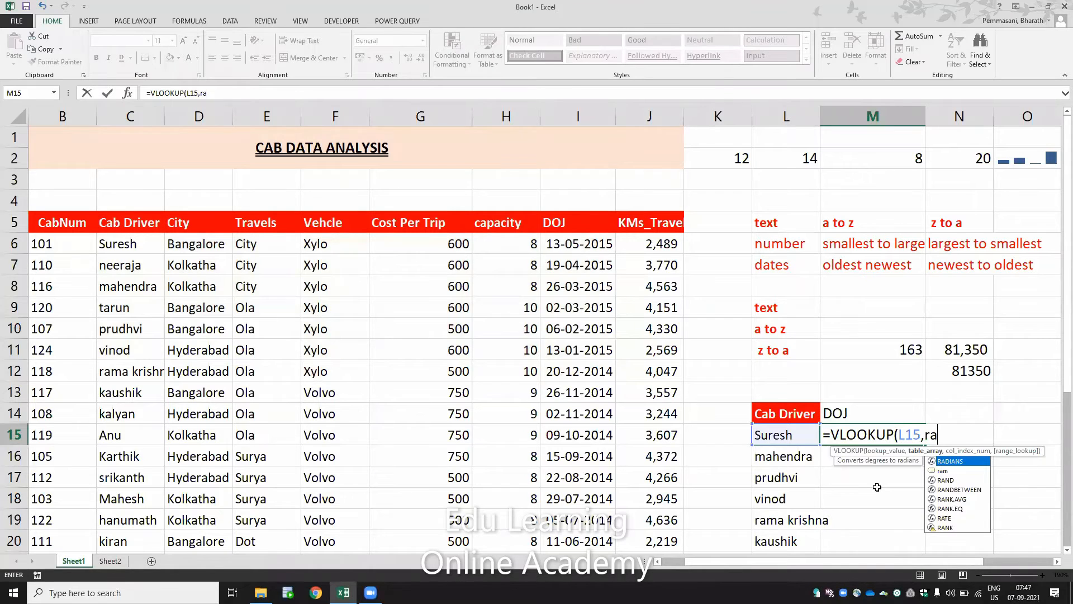
pyautogui.write('m,7')
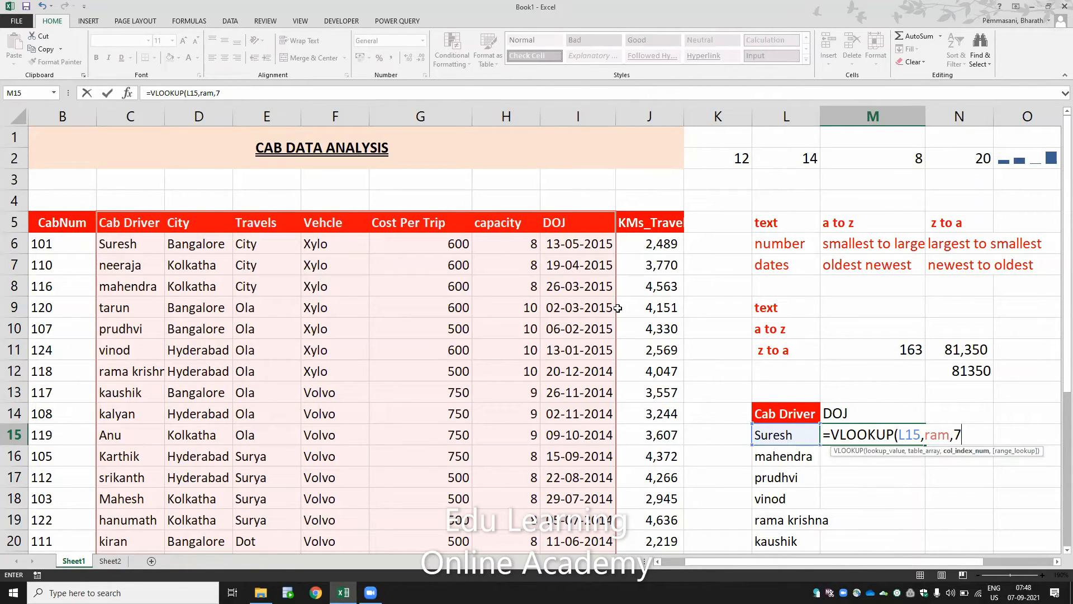
pyautogui.write(')')
pyautogui.press('Return')
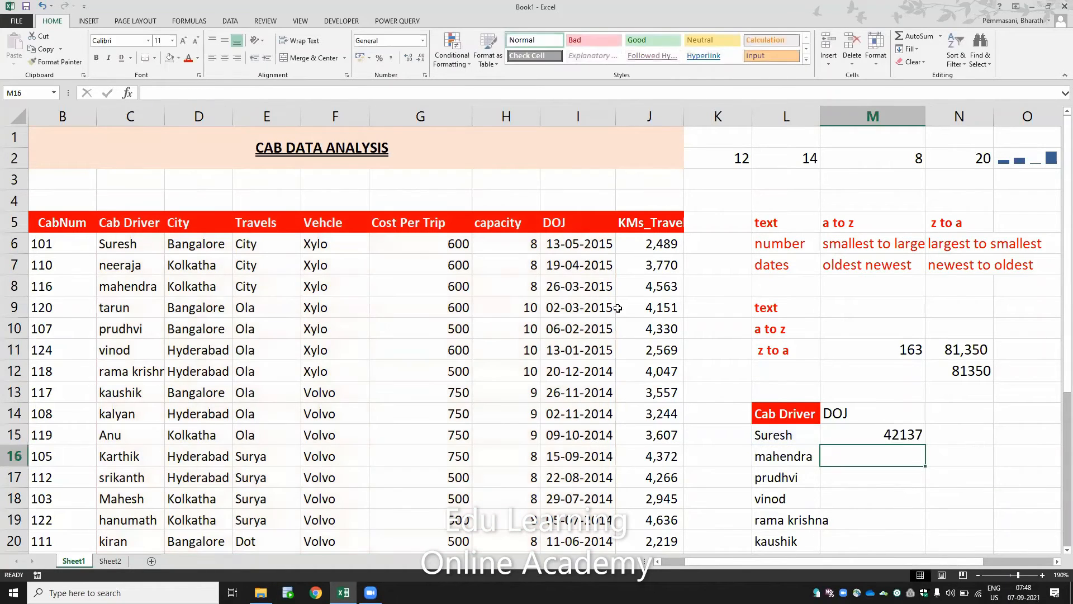
# Copy the VLOOKUP formula from M15 down the DOJ column through M20
pyautogui.press('Up')
pyautogui.hotkey('ctrl', 'c')
pyautogui.press('Left')
pyautogui.hotkey('ctrl', 'Down')
pyautogui.press('Right')
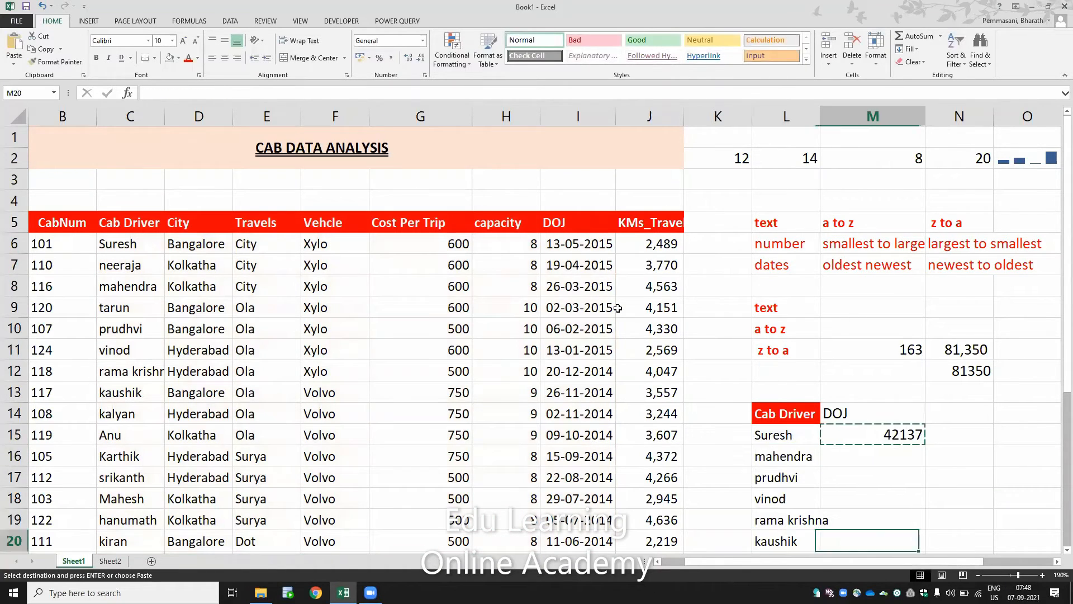
pyautogui.hotkey('ctrl', 'shift', 'Up')
pyautogui.press('Return')
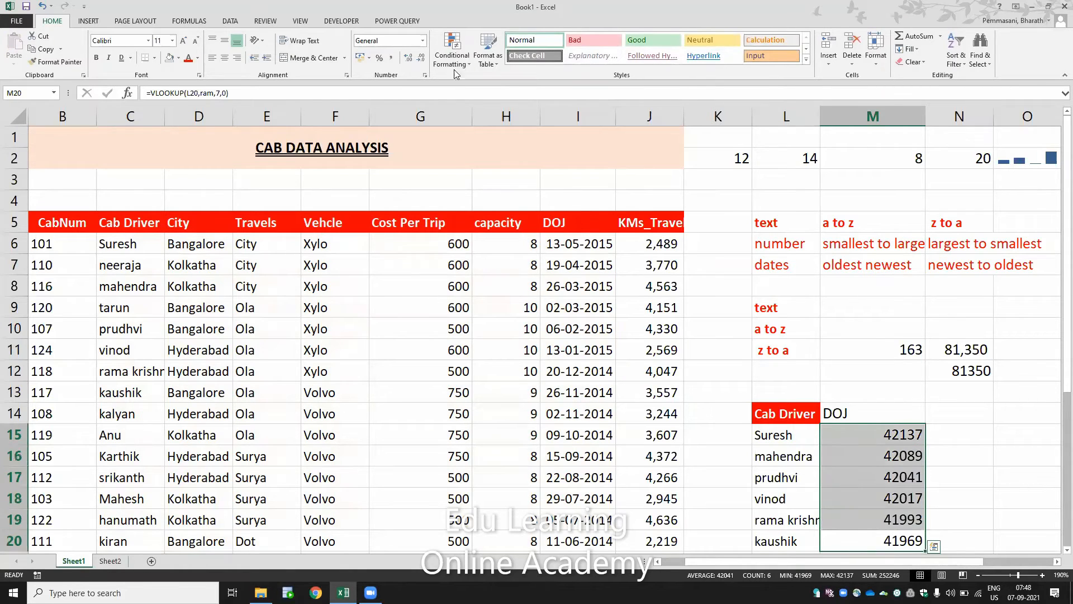
# Format the looked-up DOJ values in M15:M20 as Short Date
pyautogui.click(423, 42)
pyautogui.write('Short Date')
pyautogui.press('Return')
pyautogui.click(884, 405)
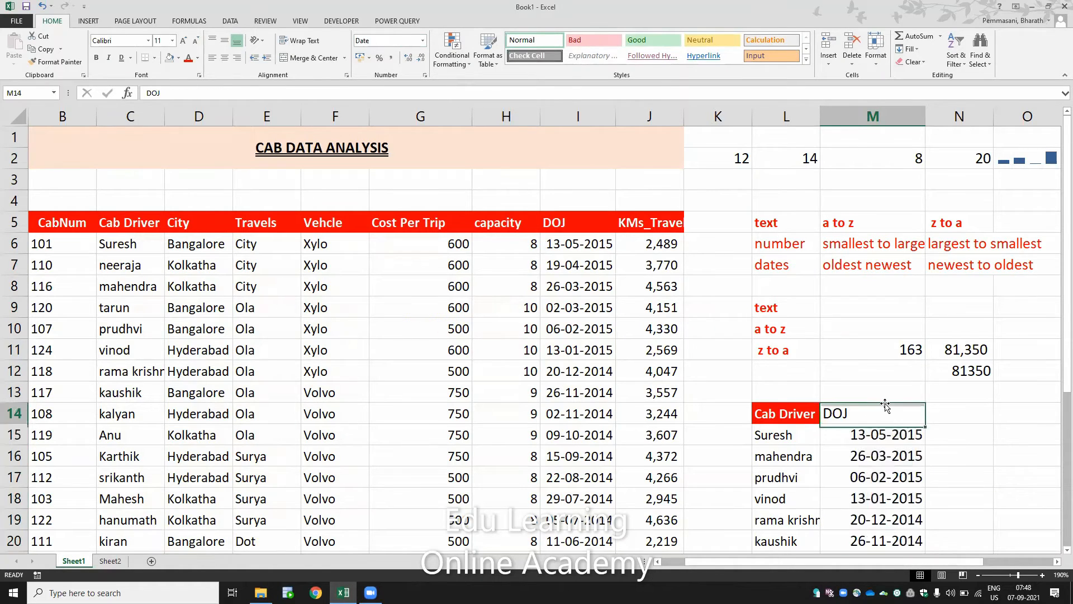
# Trace the precedents of the VLOOKUP formula in M15, and remove the arrows again
pyautogui.click(223, 22)
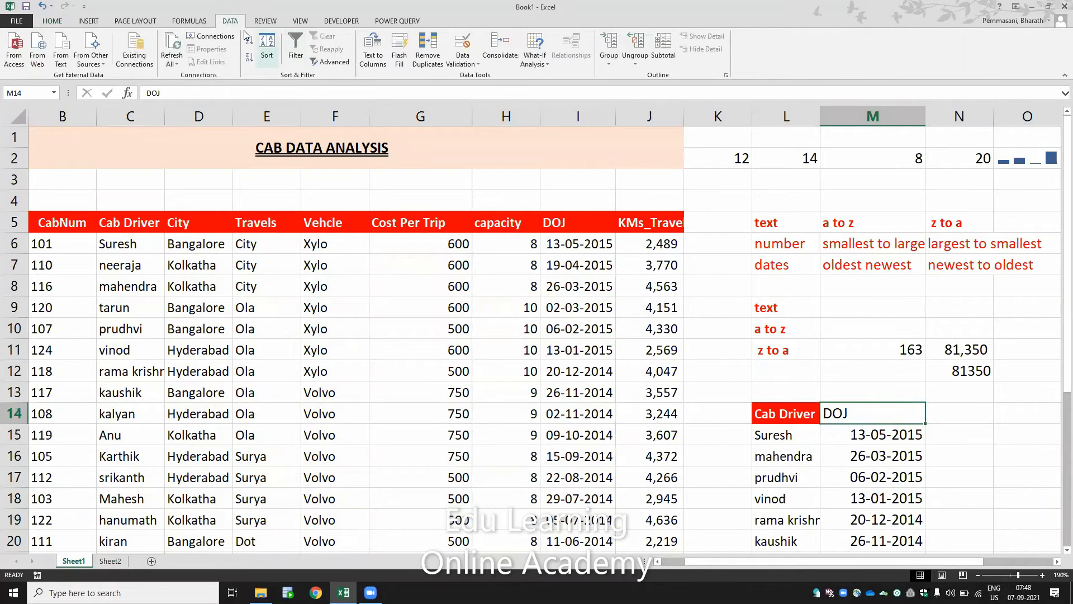
pyautogui.click(192, 21)
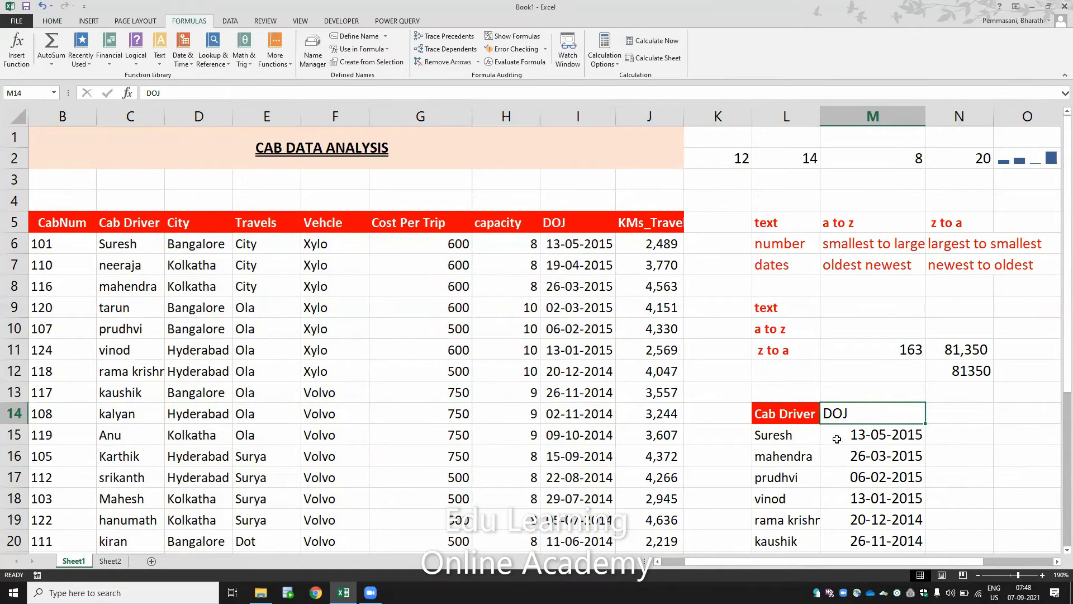
pyautogui.click(861, 438)
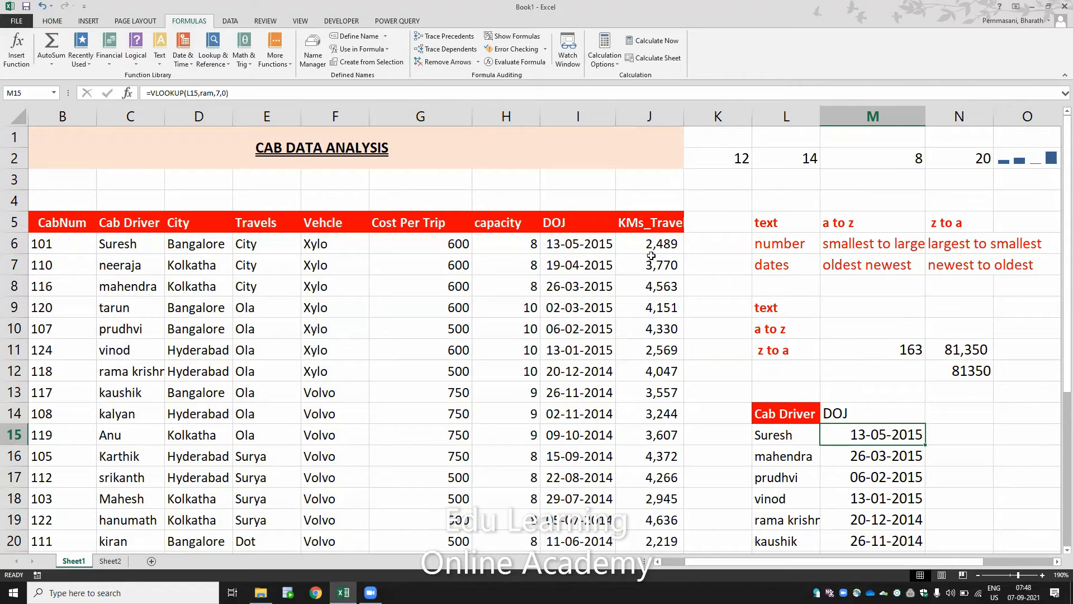
pyautogui.click(429, 40)
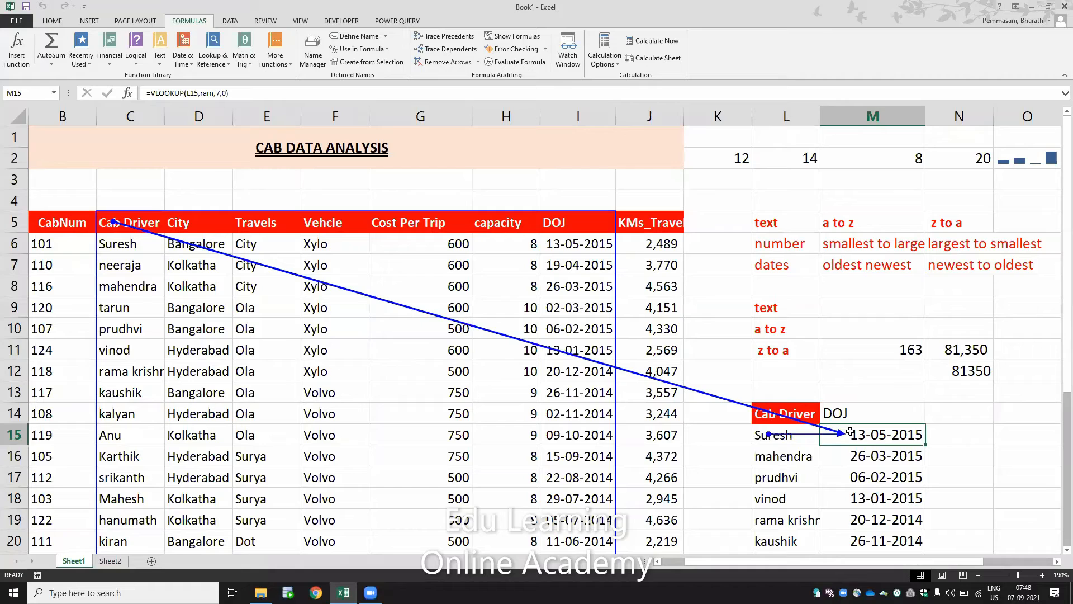
pyautogui.click(448, 62)
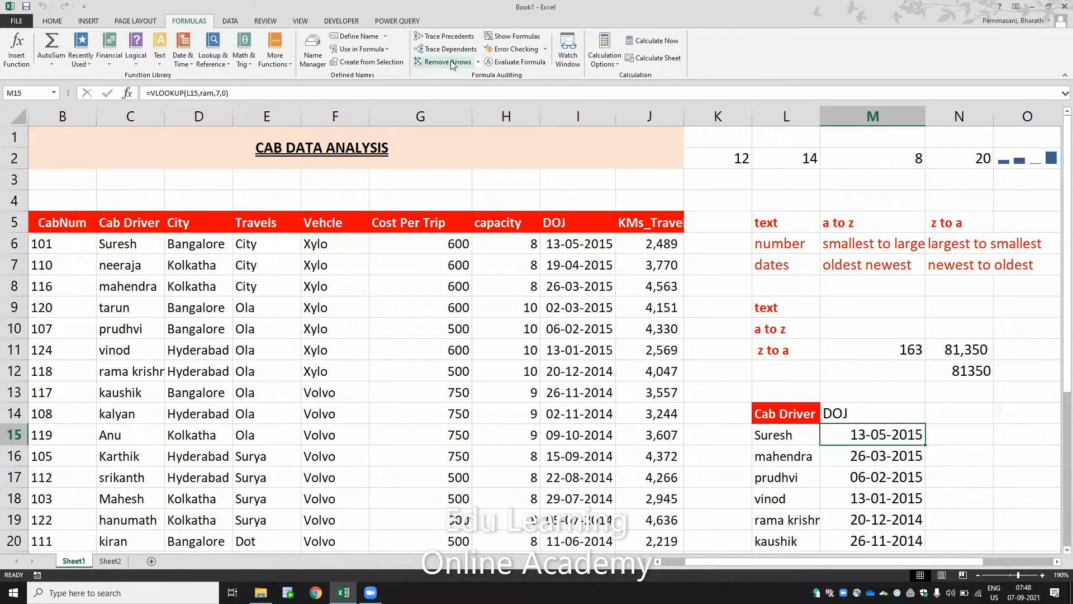
# Trace the dependents of the lookup cell L15
pyautogui.click(128, 240)
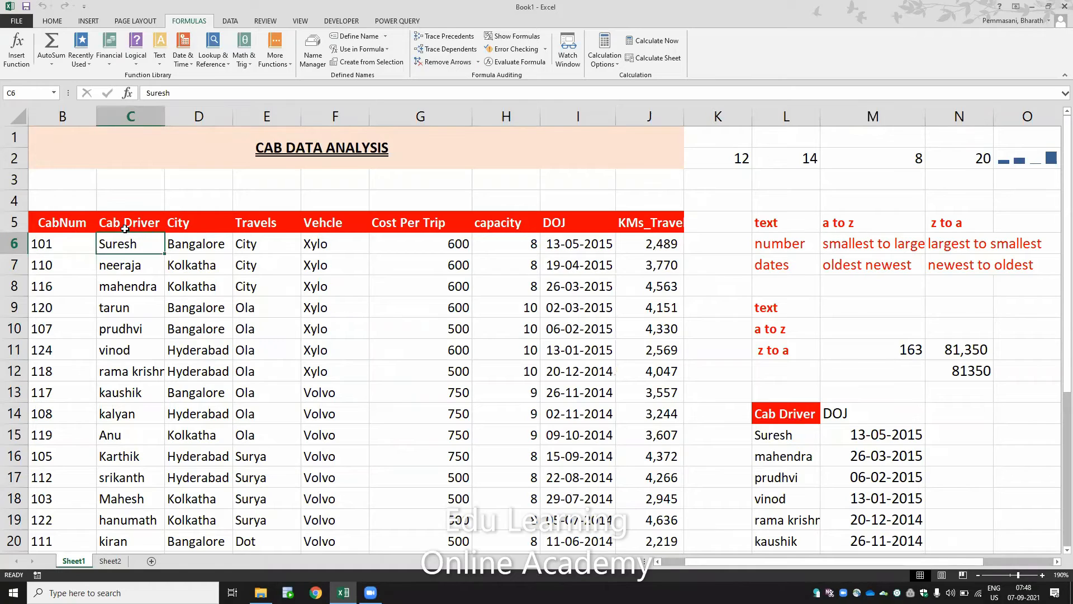
pyautogui.click(766, 435)
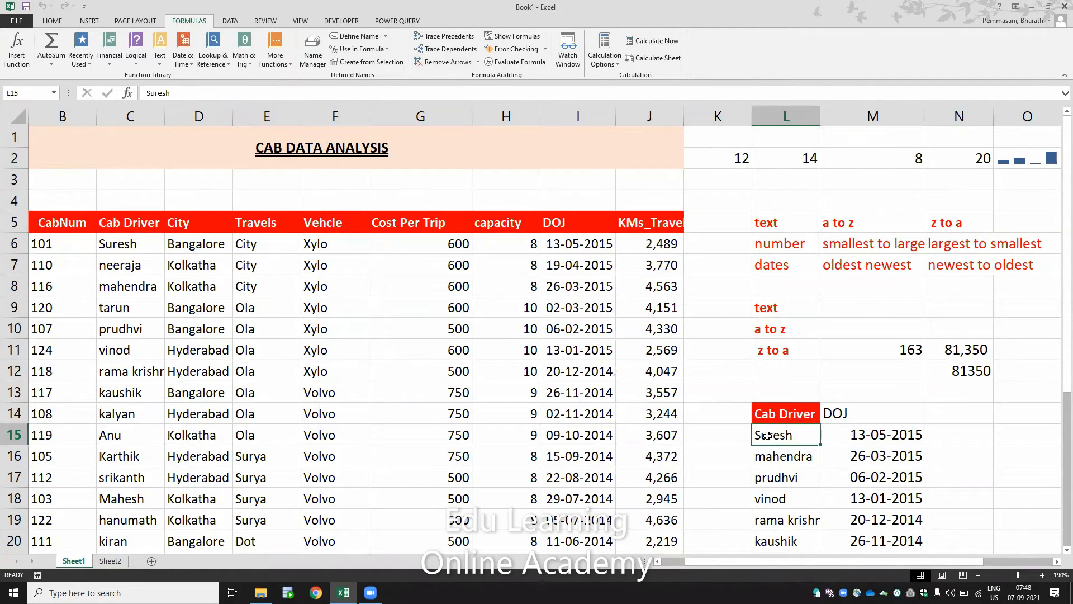
pyautogui.click(445, 50)
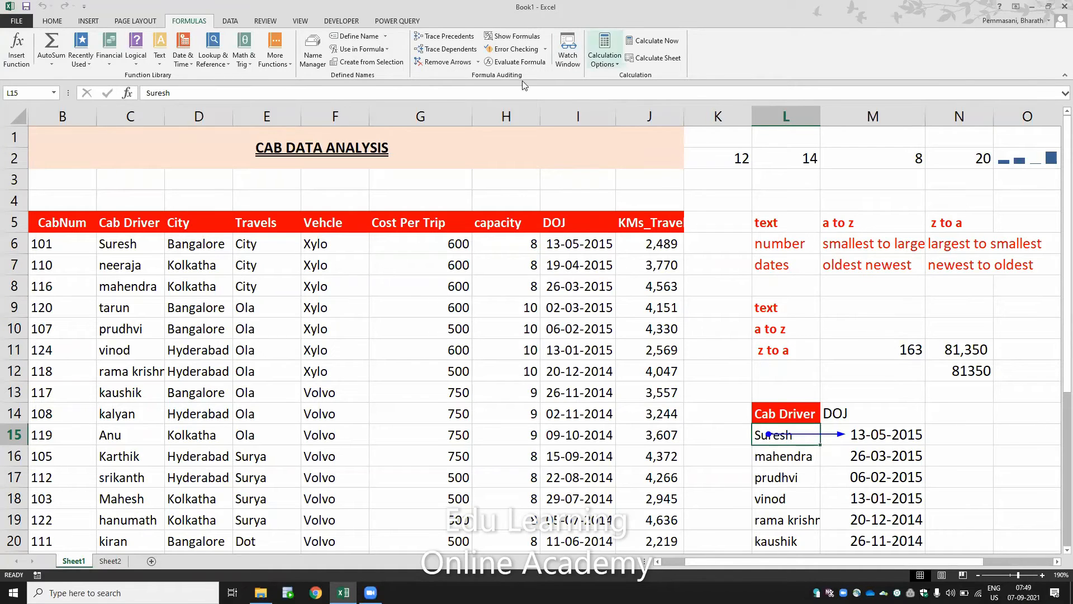
# Copy the whole City column D from Sheet1 into column A of a new worksheet
pyautogui.click(223, 23)
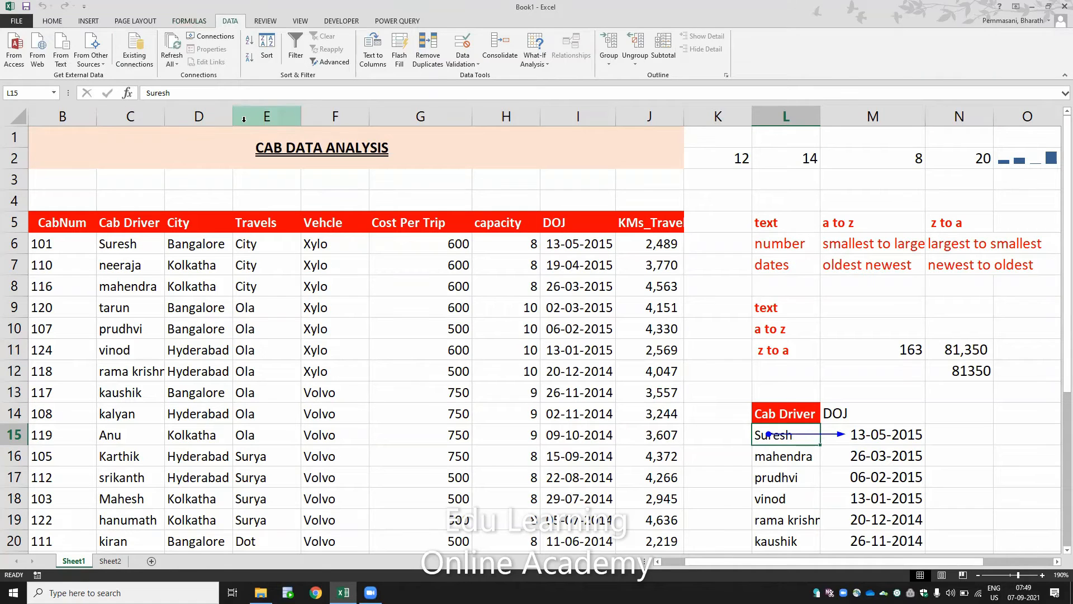
pyautogui.click(206, 113)
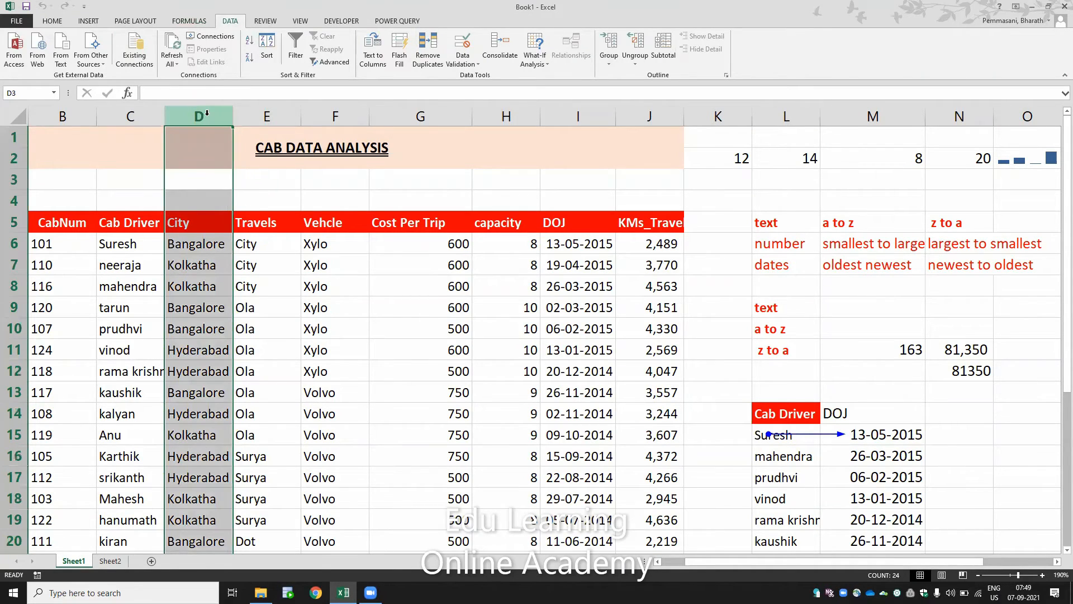
pyautogui.hotkey('ctrl', 'c')
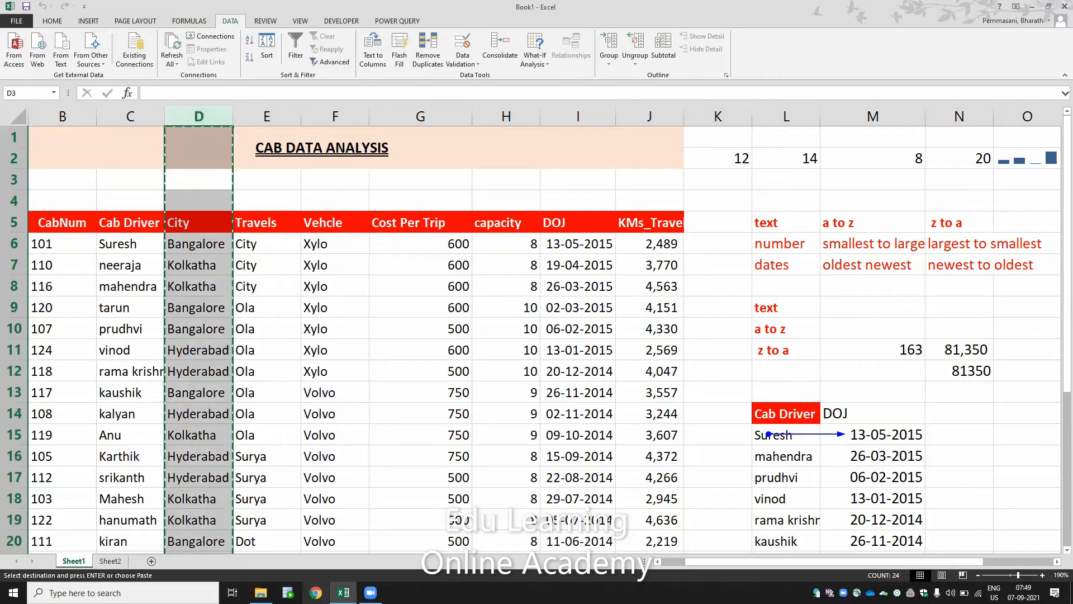
pyautogui.click(150, 561)
pyautogui.hotkey('ctrl', 'v')
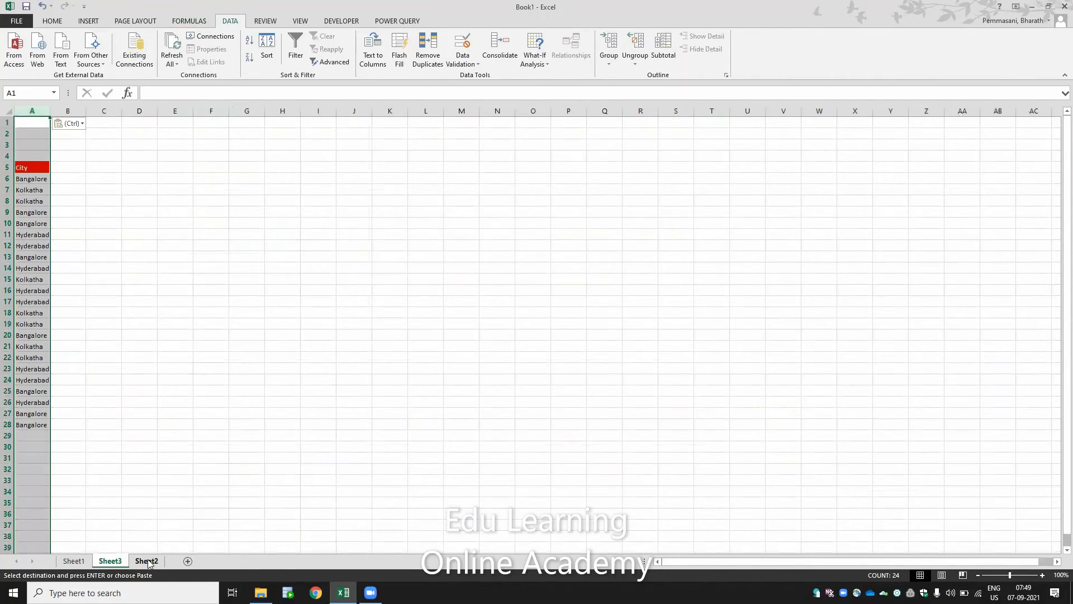
# Delete the empty rows 1 to 4 above the City header on the new sheet
pyautogui.click(1042, 574)
pyautogui.click(1042, 574)
pyautogui.click(1041, 574)
pyautogui.click(1042, 574)
pyautogui.click(47, 130)
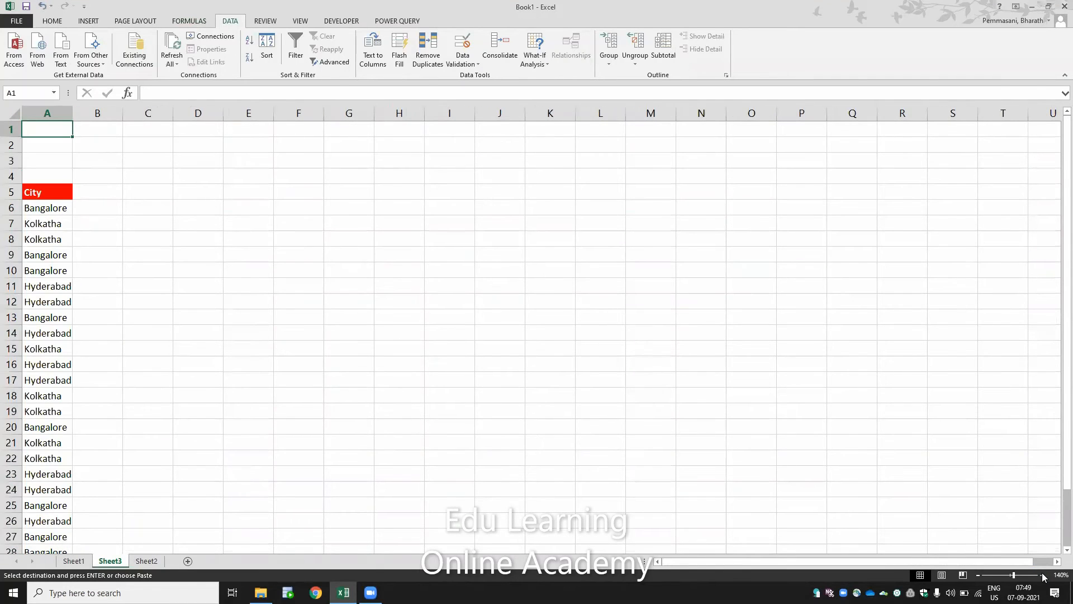
pyautogui.moveTo(11, 130); pyautogui.dragTo(11, 176)
pyautogui.hotkey('ctrl', '-')
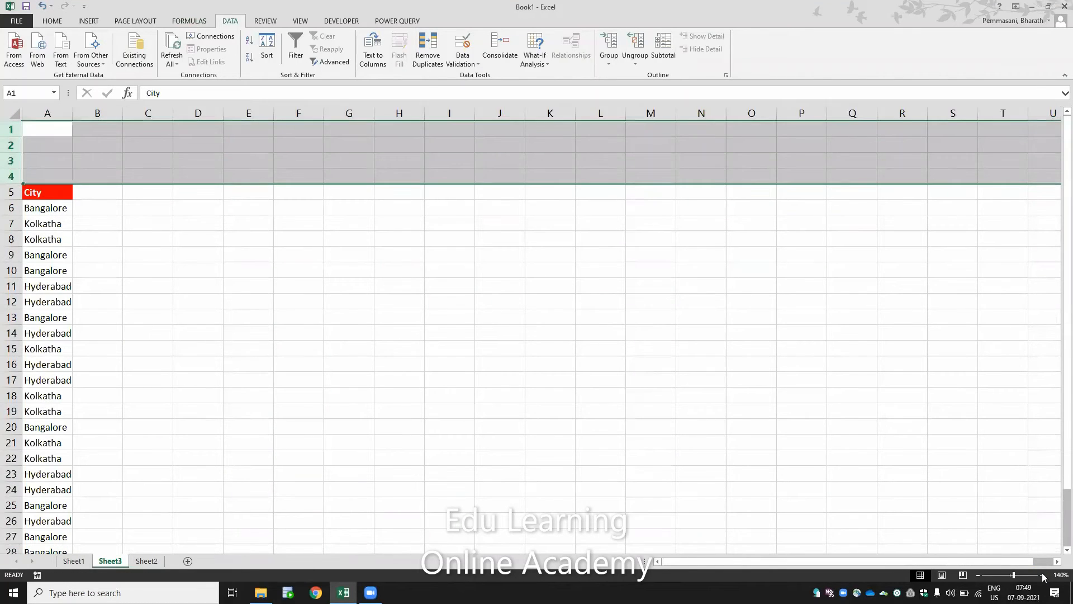
# Autofit column A with the city list, and widen it further to about twice that width
pyautogui.hotkey('ctrl', 'Home')
pyautogui.hotkey('ctrl', 'space')
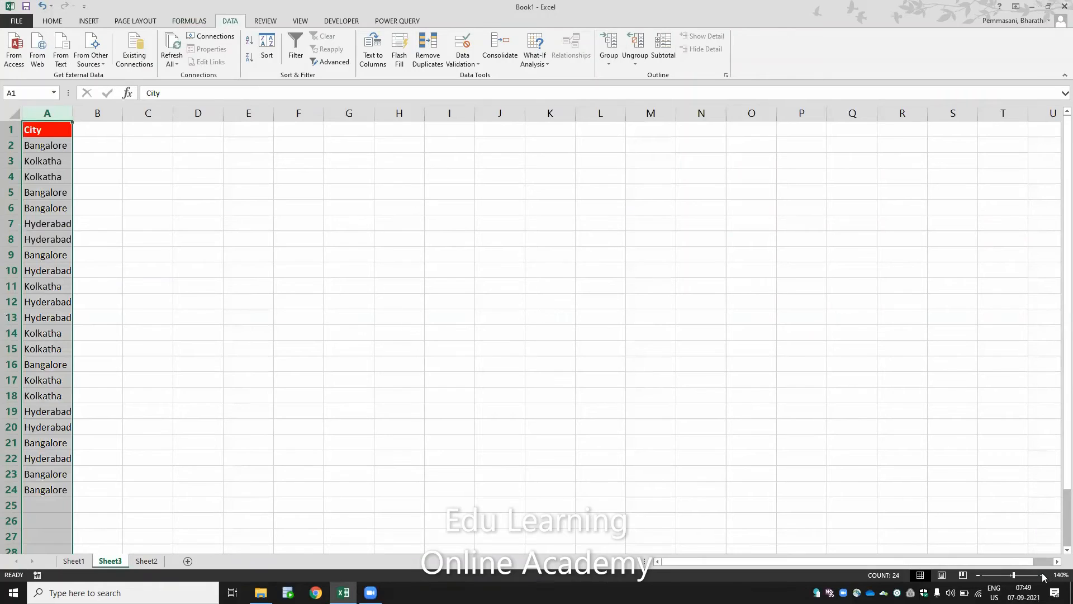
pyautogui.hotkey('alt', 'o')
pyautogui.press('c')
pyautogui.press('a')
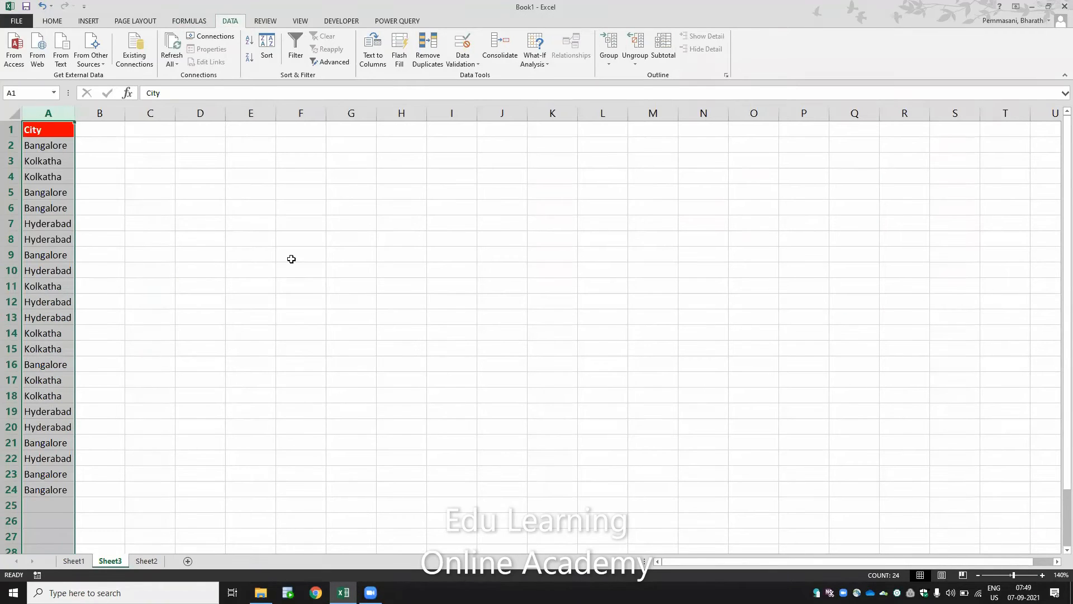
pyautogui.moveTo(71, 114); pyautogui.dragTo(117, 123)
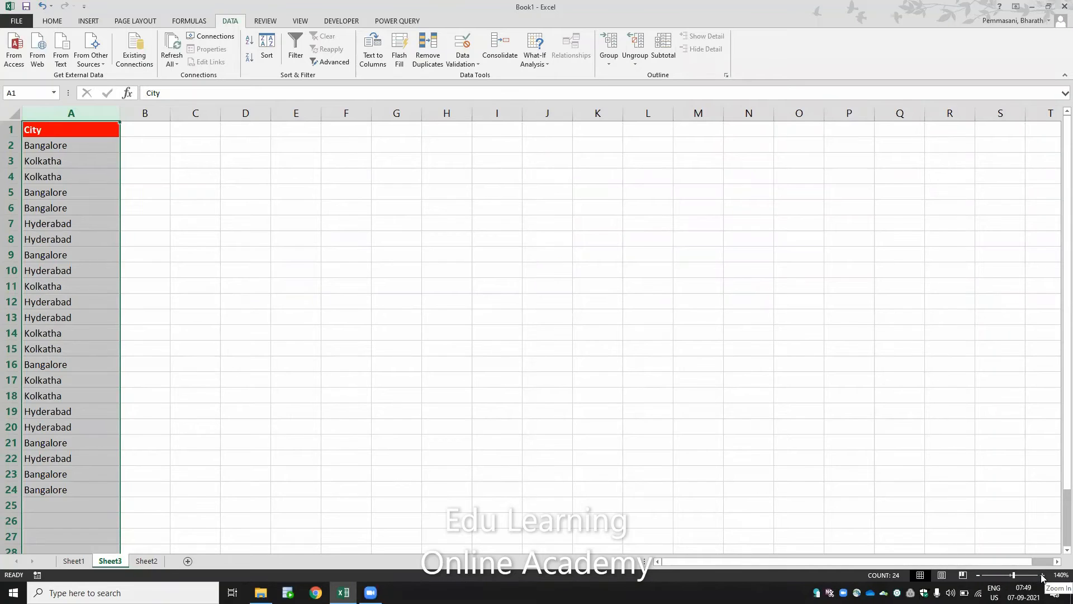
# Remove the duplicate values from the City list in A1:A24, treating the first row as a header
pyautogui.click(1041, 575)
pyautogui.click(1040, 575)
pyautogui.click(467, 511)
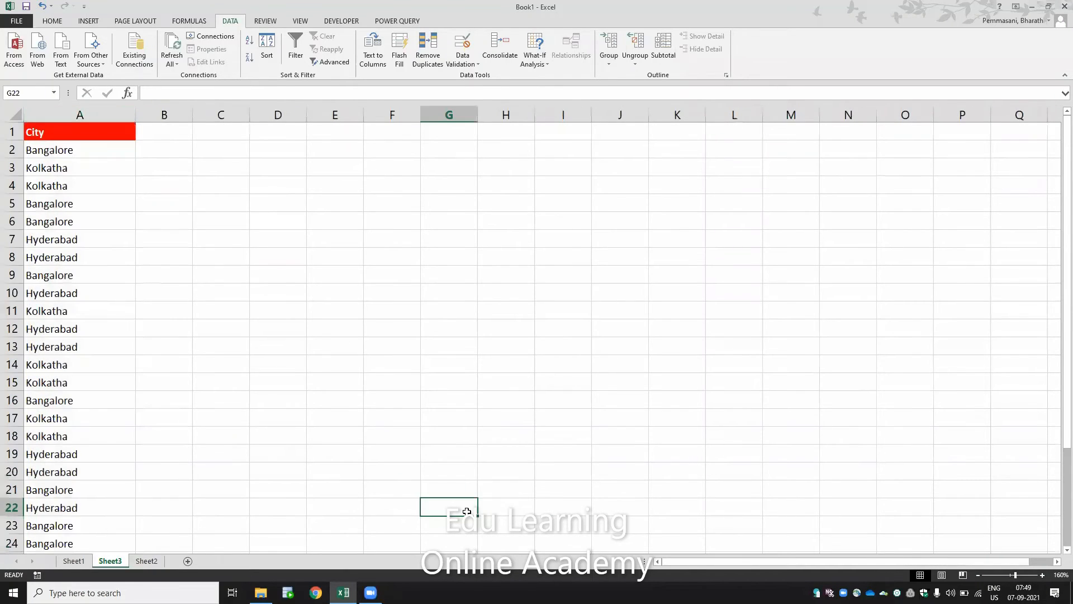
pyautogui.hotkey('ctrl', 'Left')
pyautogui.hotkey('ctrl', 'Up')
pyautogui.hotkey('ctrl', 'shift', 'Down')
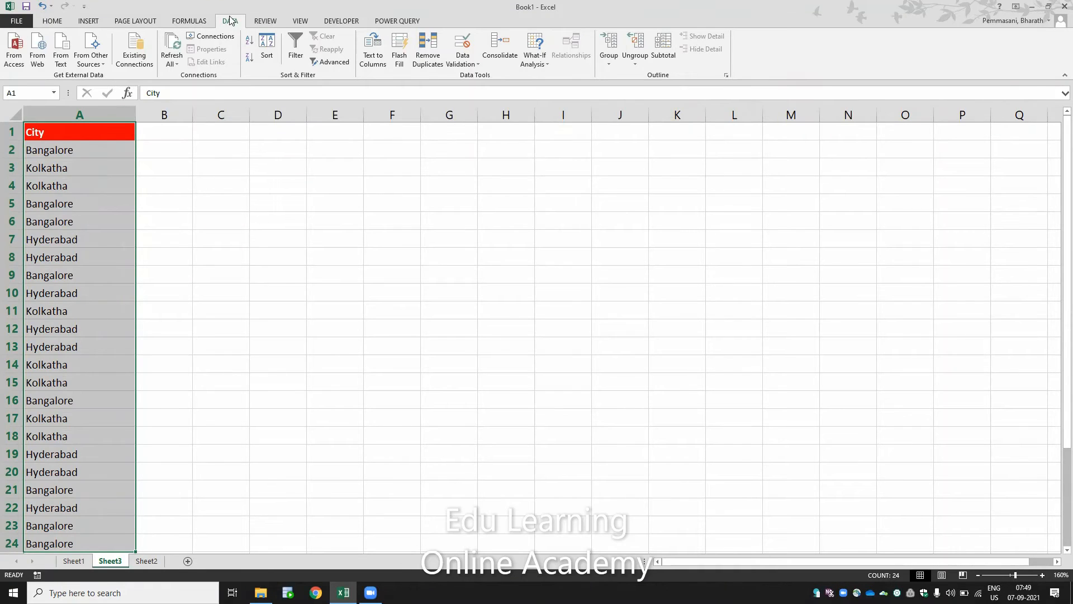
pyautogui.click(429, 44)
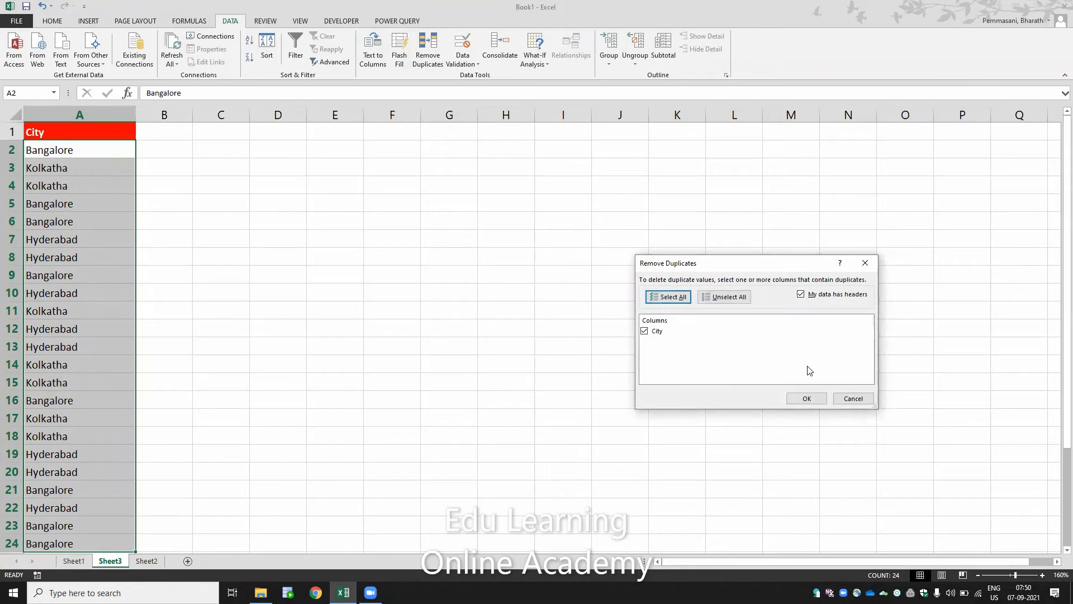
pyautogui.click(807, 396)
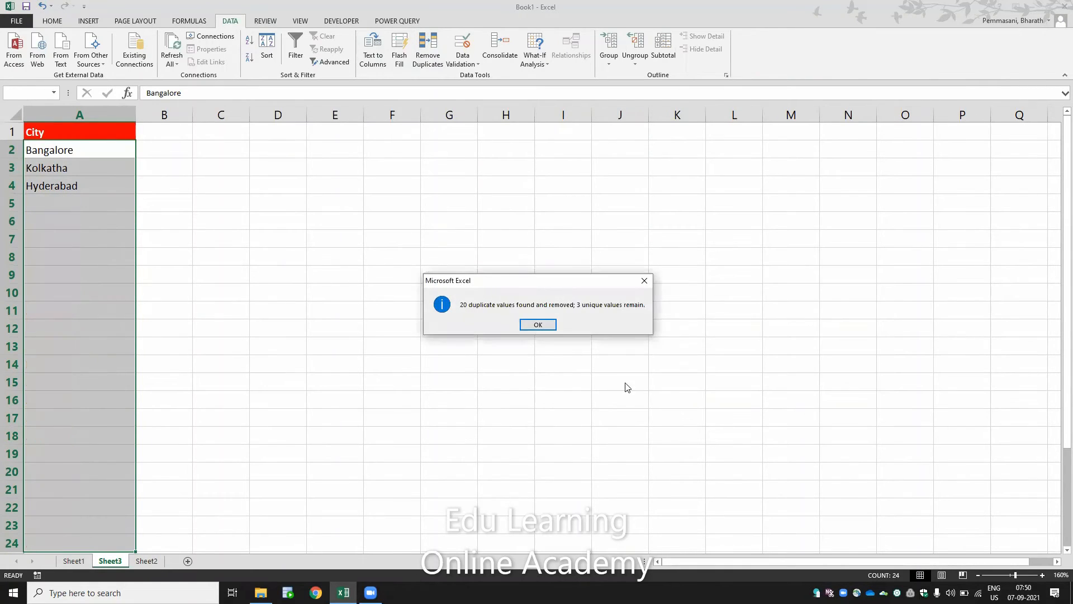
pyautogui.click(544, 325)
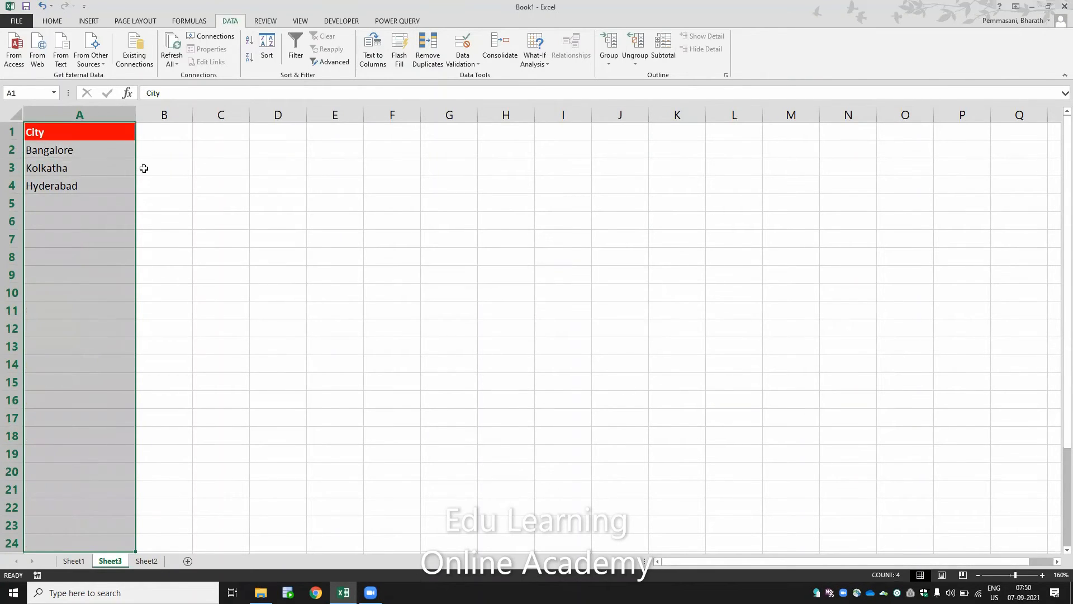
# Examine the criteria types that Data Validation can allow for cell C4, leaving the cell without a rule
pyautogui.click(87, 148)
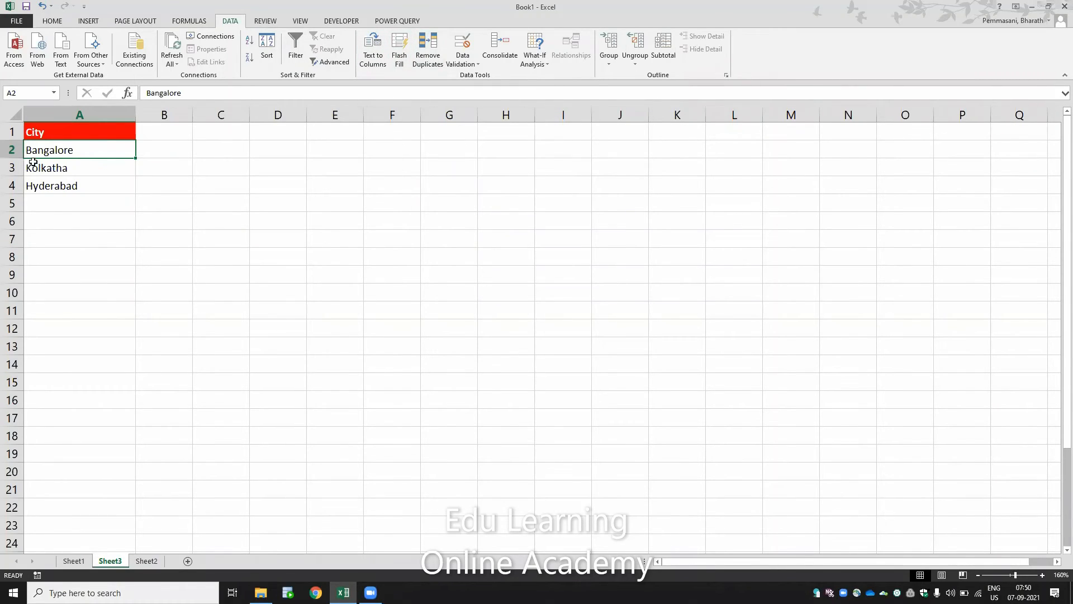
pyautogui.click(214, 180)
pyautogui.click(468, 62)
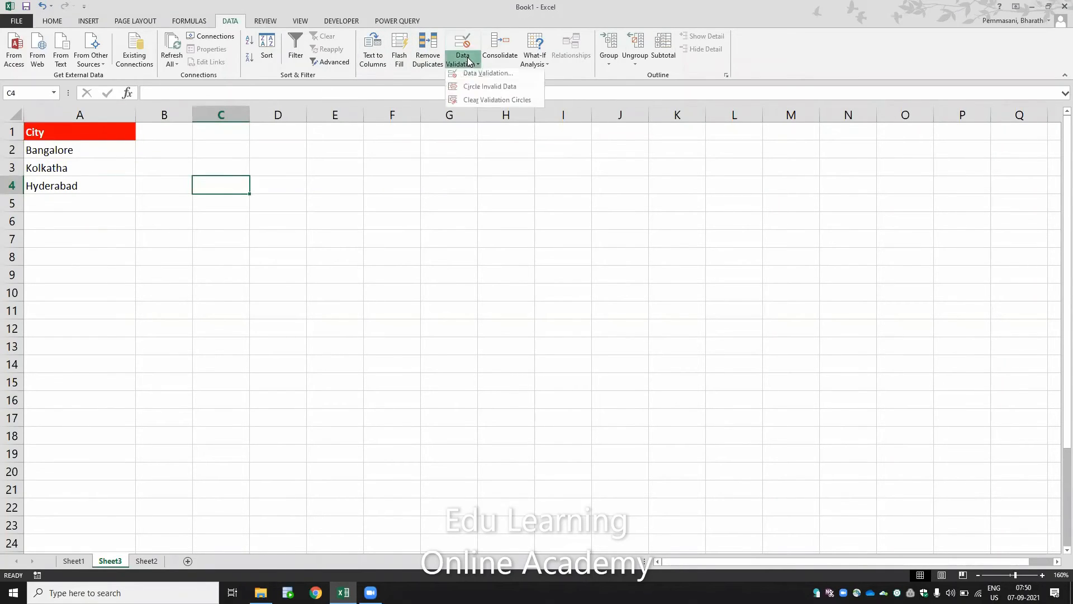
pyautogui.click(476, 76)
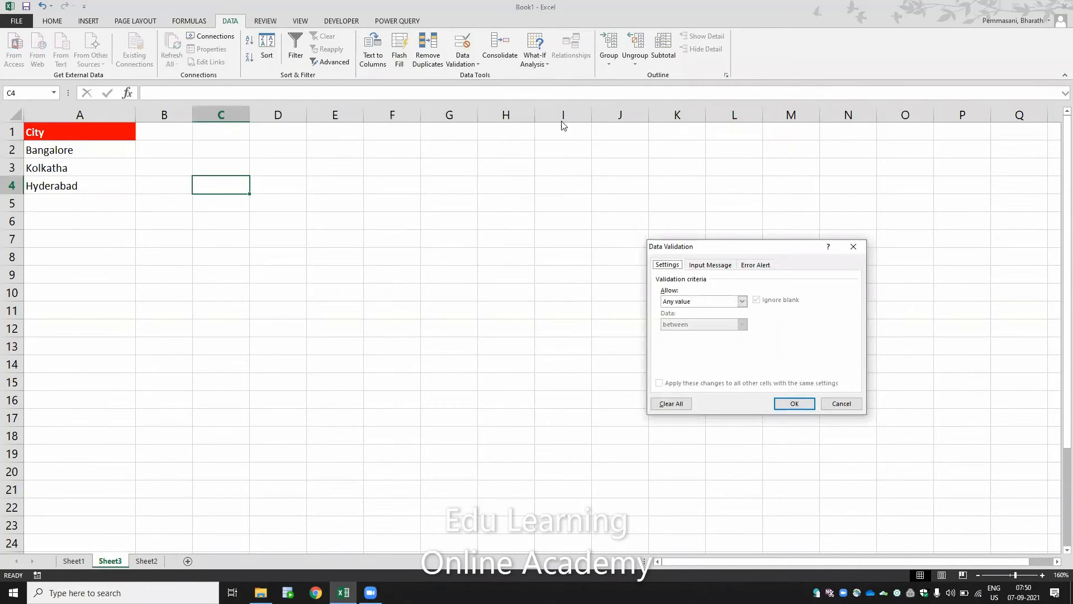
pyautogui.click(711, 300)
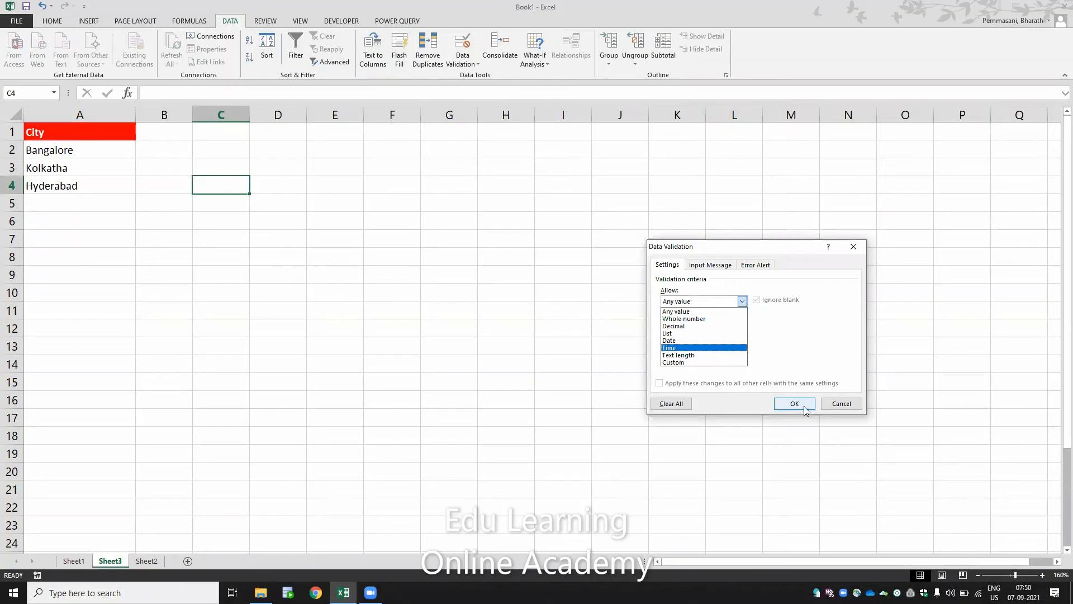
pyautogui.click(842, 403)
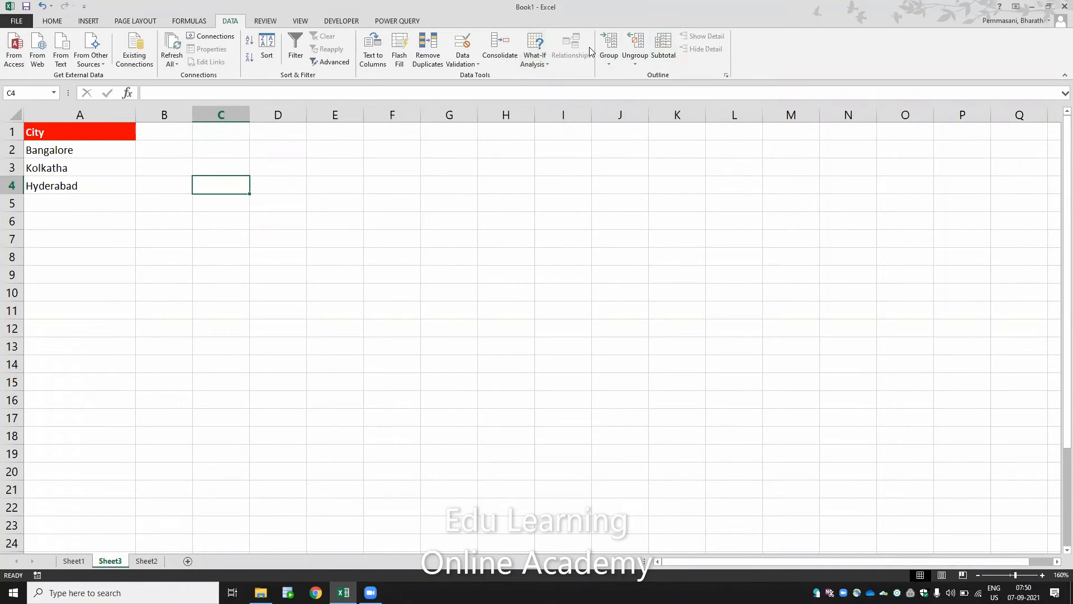
# Delete rows 1 to 3, including the CAB DATA ANALYSIS title, from Sheet1
pyautogui.click(276, 23)
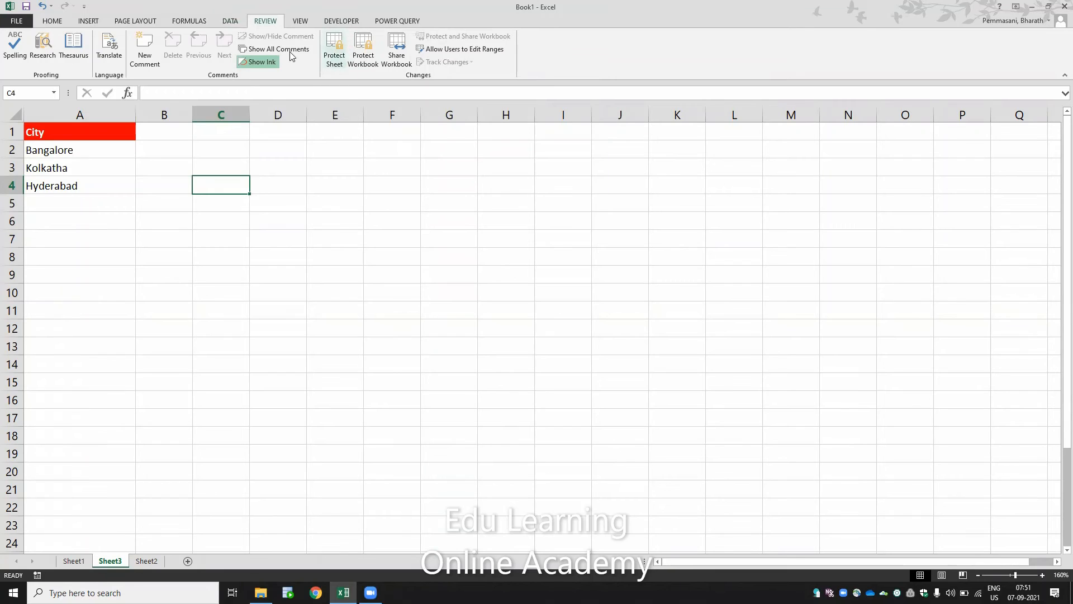
pyautogui.click(302, 21)
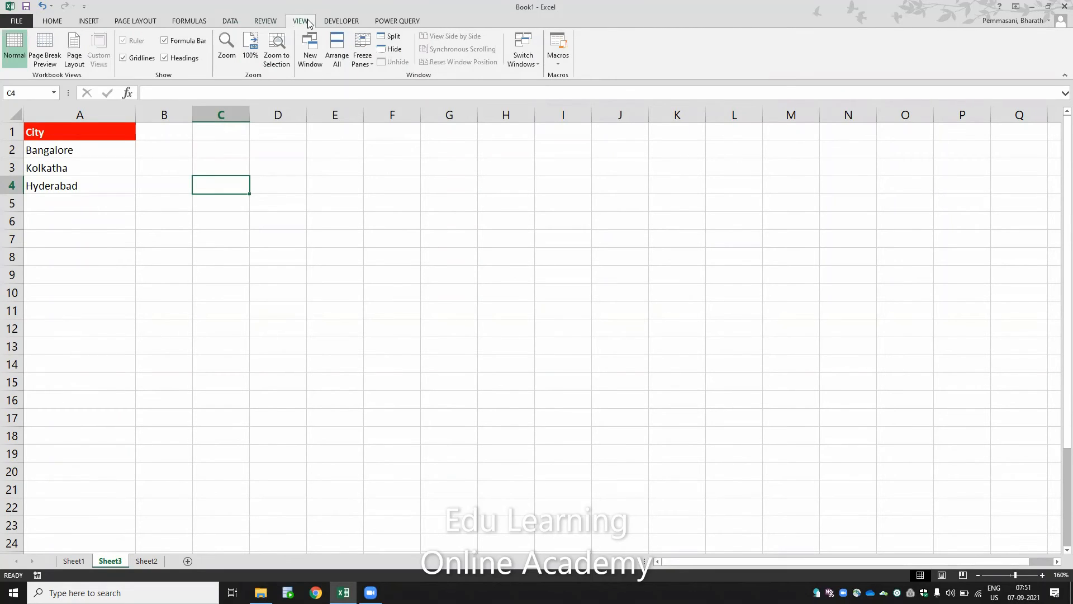
pyautogui.click(74, 561)
pyautogui.click(177, 314)
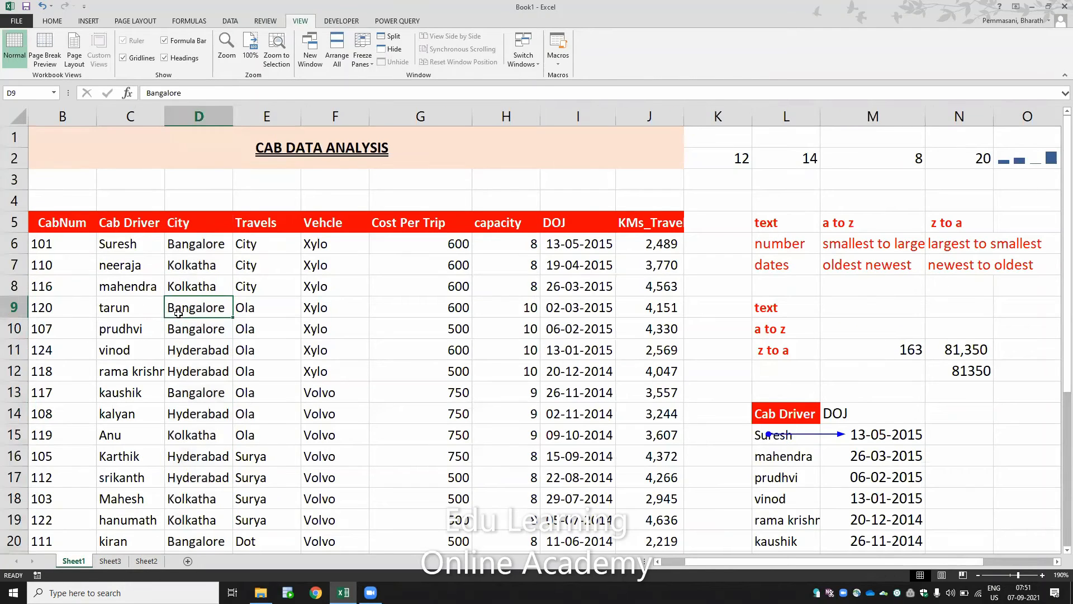
pyautogui.click(14, 180)
pyautogui.moveTo(44, 68); pyautogui.dragTo(52, 23)
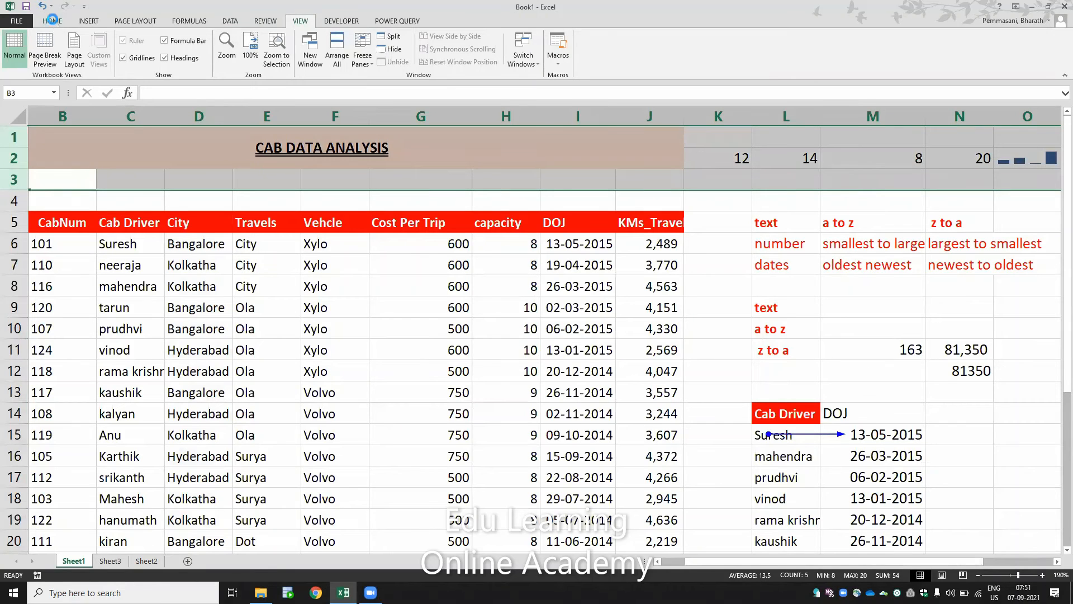
pyautogui.hotkey('ctrl', '-')
# Examine the cab records down past the last row to check how the header row behaves when scrolling
pyautogui.click(114, 262)
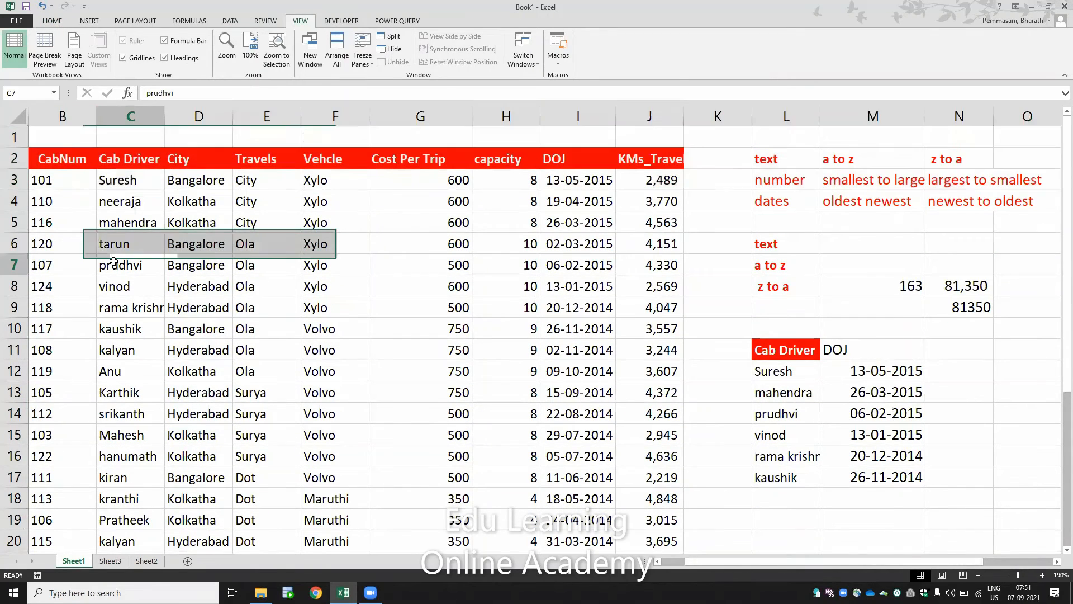
pyautogui.press('Down')
pyautogui.press('Down')
pyautogui.press('Down')
pyautogui.press('Down')
pyautogui.press('Down')
pyautogui.press('Down')
pyautogui.press('Down')
pyautogui.press('Down')
pyautogui.press('Down')
pyautogui.press('Down')
pyautogui.press('Down')
pyautogui.press('Down')
pyautogui.press('Down')
pyautogui.press('Down')
pyautogui.press('Down')
pyautogui.press('Down')
pyautogui.press('Down')
pyautogui.press('Down')
pyautogui.press('Down')
pyautogui.press('Down')
pyautogui.press('Down')
pyautogui.press('Down')
pyautogui.press('Down')
pyautogui.press('Down')
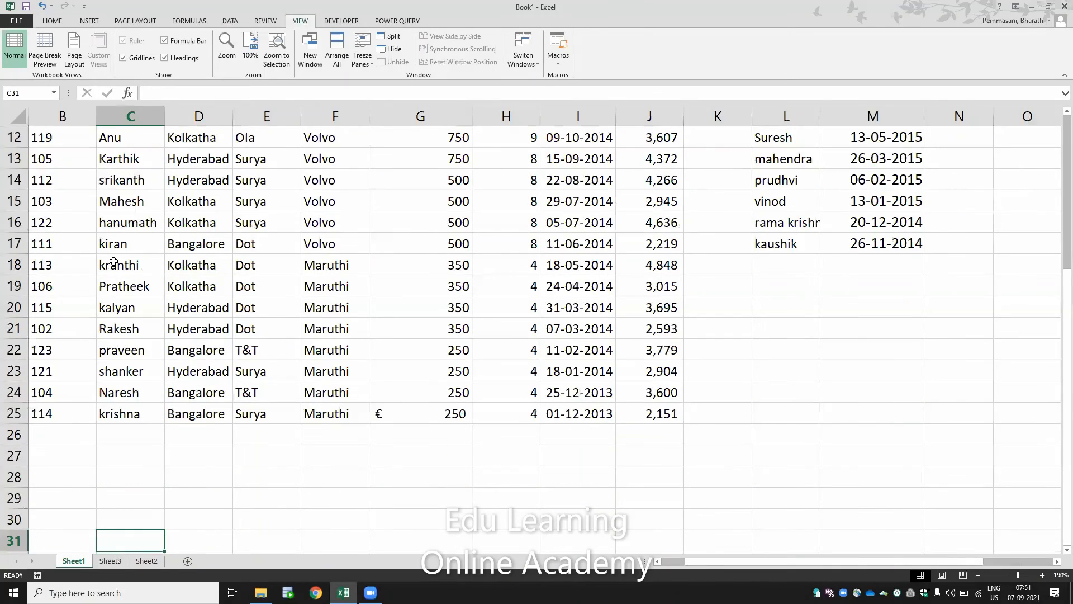
pyautogui.press('Up')
pyautogui.press('Up')
pyautogui.press('Up')
pyautogui.press('Up')
pyautogui.press('Up')
pyautogui.press('Up')
pyautogui.press('Up')
pyautogui.press('Up')
pyautogui.press('Right')
pyautogui.press('Right')
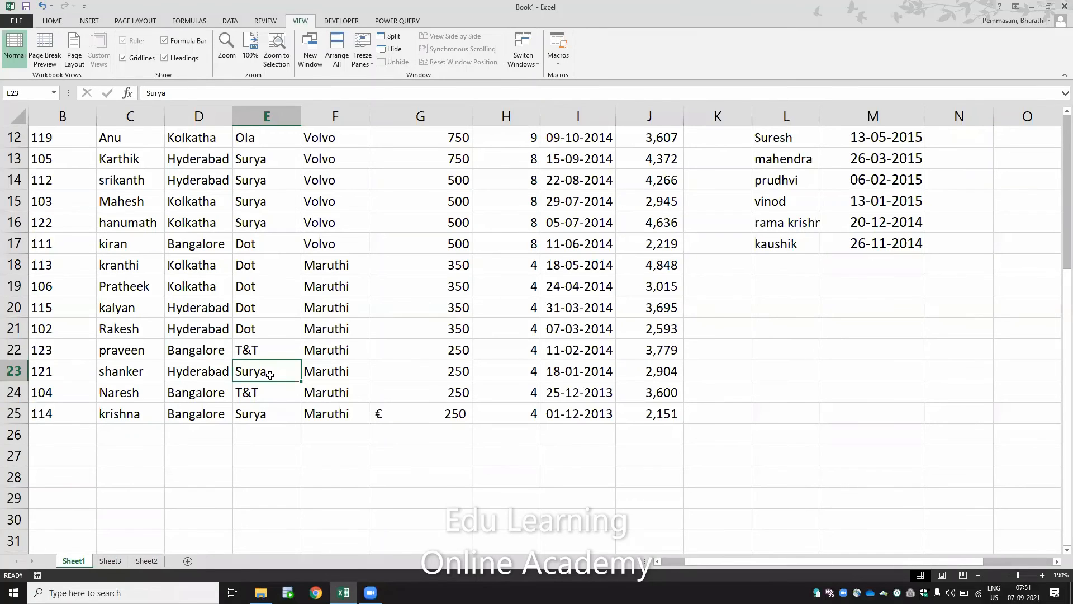
# Delete the empty row 1 above the cab table's headers and freeze the top row of the sheet
pyautogui.hotkey('ctrl', 'Up')
pyautogui.hotkey('shift', 'space')
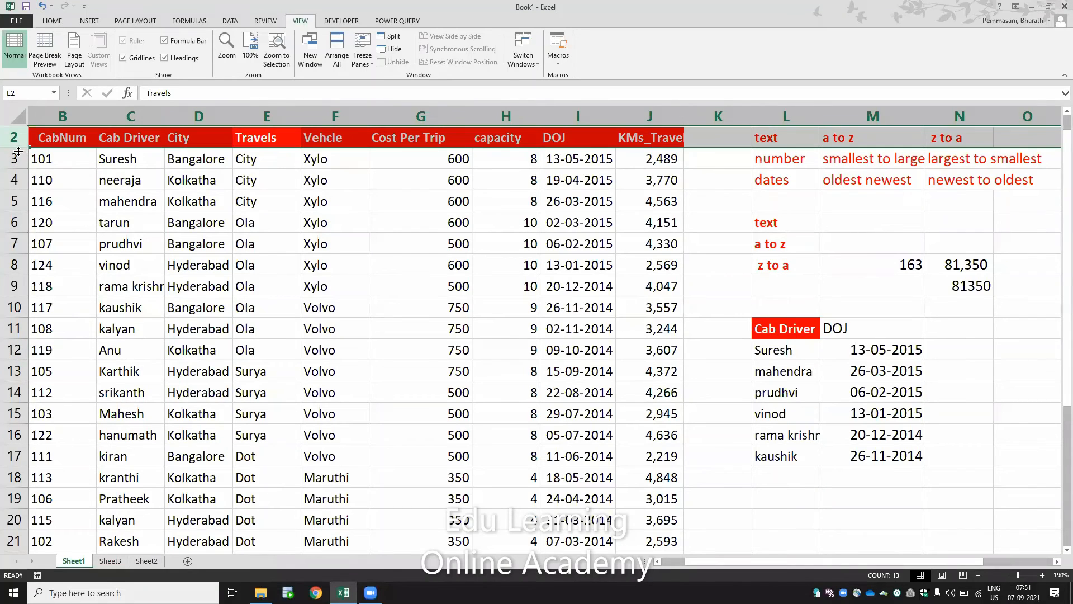
pyautogui.press('Up')
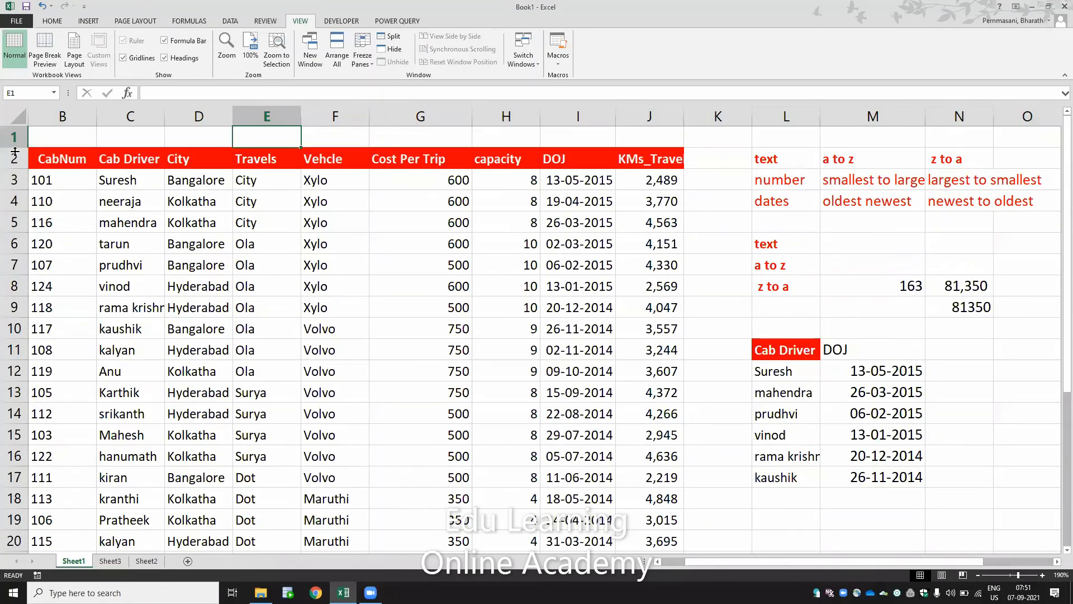
pyautogui.hotkey('shift', 'space')
pyautogui.hotkey('ctrl', '-')
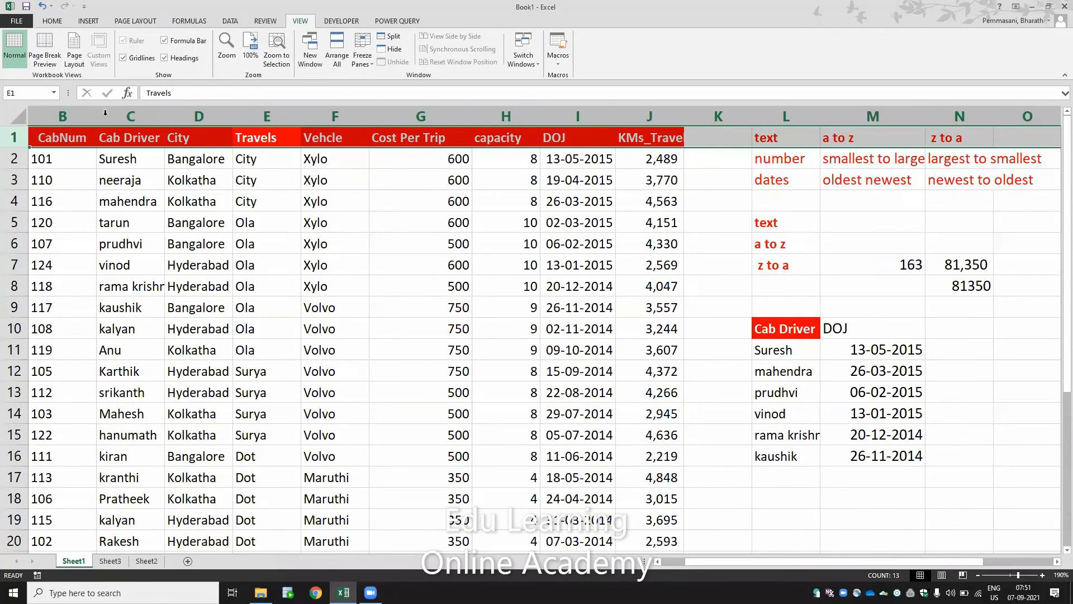
pyautogui.click(363, 56)
pyautogui.click(394, 112)
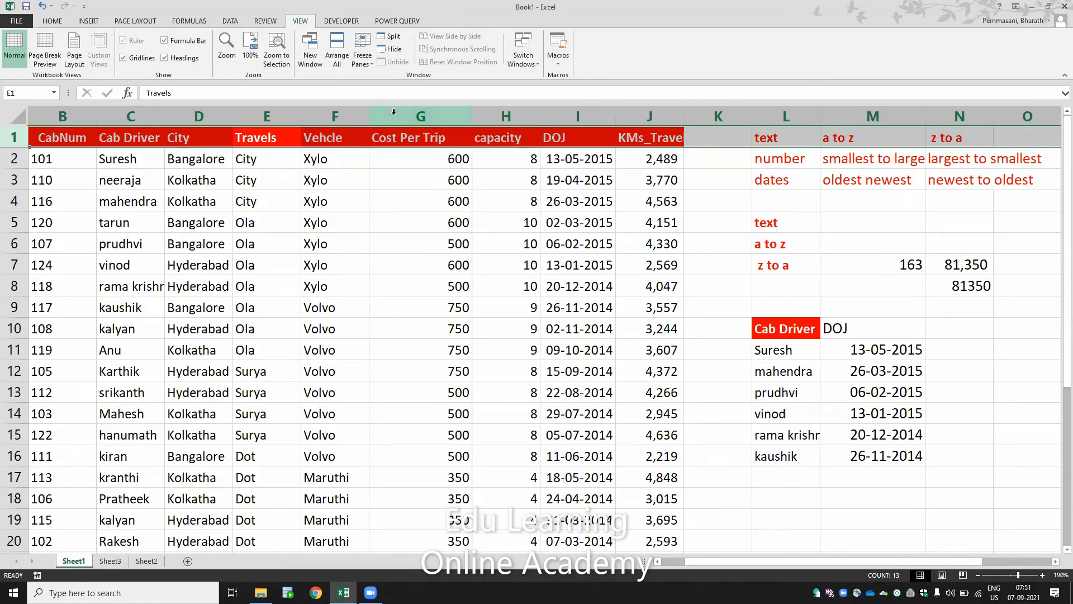
# Examine the cab records and columns down past the last row and back to check the frozen header row
pyautogui.press('Down')
pyautogui.press('Down')
pyautogui.press('Down')
pyautogui.press('Down')
pyautogui.press('Down')
pyautogui.press('Down')
pyautogui.press('Down')
pyautogui.press('Down')
pyautogui.press('Down')
pyautogui.press('Down')
pyautogui.press('Down')
pyautogui.press('Down')
pyautogui.press('Down')
pyautogui.press('Down')
pyautogui.press('Down')
pyautogui.press('Down')
pyautogui.press('Down')
pyautogui.press('Down')
pyautogui.press('Down')
pyautogui.press('Down')
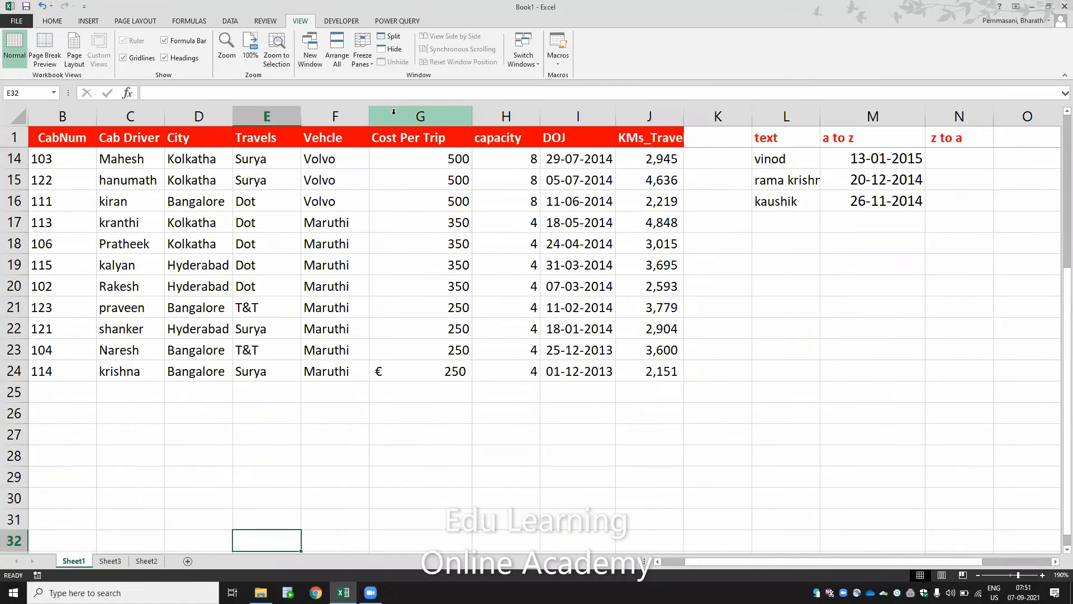
pyautogui.press('Up')
pyautogui.press('Up')
pyautogui.press('Up')
pyautogui.press('Up')
pyautogui.press('Up')
pyautogui.press('Up')
pyautogui.press('Up')
pyautogui.press('Up')
pyautogui.press('Up')
pyautogui.press('Up')
pyautogui.press('Up')
pyautogui.press('Up')
pyautogui.press('Up')
pyautogui.press('Up')
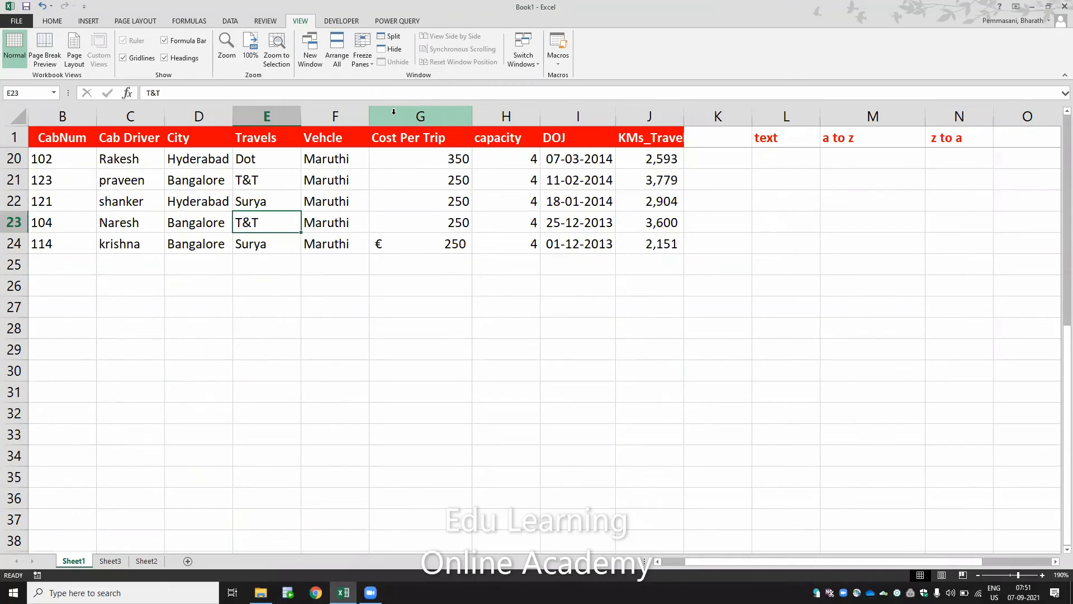
pyautogui.press('Right')
pyautogui.press('Right')
pyautogui.press('Right')
pyautogui.press('Right')
pyautogui.press('Right')
pyautogui.press('Right')
pyautogui.press('Left')
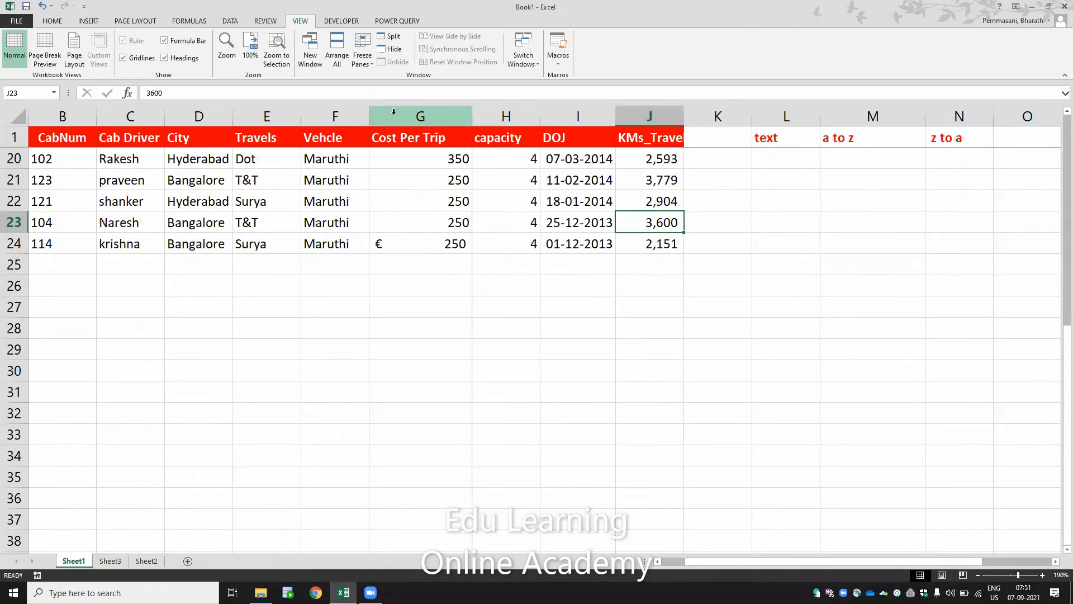
pyautogui.press('Down')
pyautogui.press('Down')
pyautogui.press('Down')
pyautogui.press('Down')
pyautogui.press('Down')
pyautogui.press('Down')
pyautogui.press('Down')
pyautogui.press('Down')
pyautogui.press('Down')
pyautogui.press('Down')
pyautogui.press('Down')
pyautogui.press('Down')
pyautogui.press('Down')
pyautogui.press('Down')
pyautogui.press('Down')
pyautogui.press('Down')
pyautogui.press('Down')
pyautogui.press('Down')
pyautogui.press('Down')
pyautogui.press('Up')
pyautogui.press('Up')
pyautogui.press('Up')
pyautogui.press('Up')
pyautogui.press('Up')
pyautogui.press('Up')
pyautogui.press('Up')
pyautogui.press('Up')
pyautogui.press('Up')
pyautogui.press('Up')
pyautogui.press('Up')
pyautogui.press('Up')
pyautogui.press('Up')
pyautogui.press('Up')
pyautogui.press('Up')
pyautogui.press('Up')
pyautogui.press('Up')
pyautogui.press('Up')
pyautogui.press('Up')
pyautogui.press('Up')
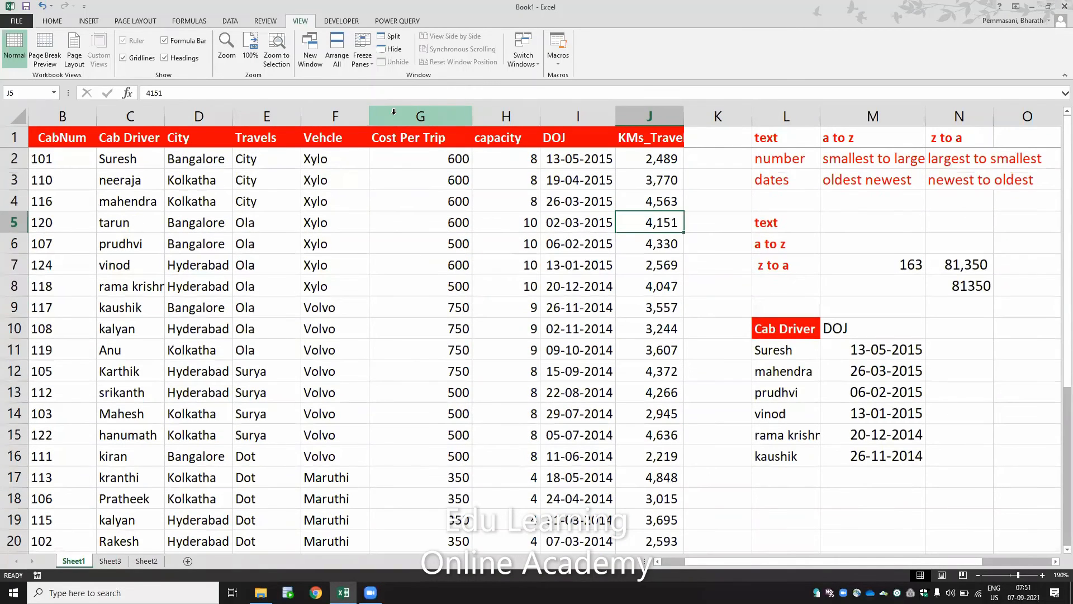
pyautogui.press('Down')
pyautogui.press('Down')
pyautogui.press('Down')
pyautogui.press('Down')
pyautogui.press('Down')
pyautogui.press('Down')
pyautogui.press('Down')
pyautogui.press('Down')
pyautogui.press('Down')
pyautogui.press('Down')
pyautogui.press('Down')
pyautogui.press('Down')
pyautogui.press('Down')
pyautogui.press('Down')
pyautogui.press('Down')
pyautogui.press('Down')
pyautogui.press('Down')
pyautogui.press('Down')
pyautogui.press('Down')
pyautogui.press('Down')
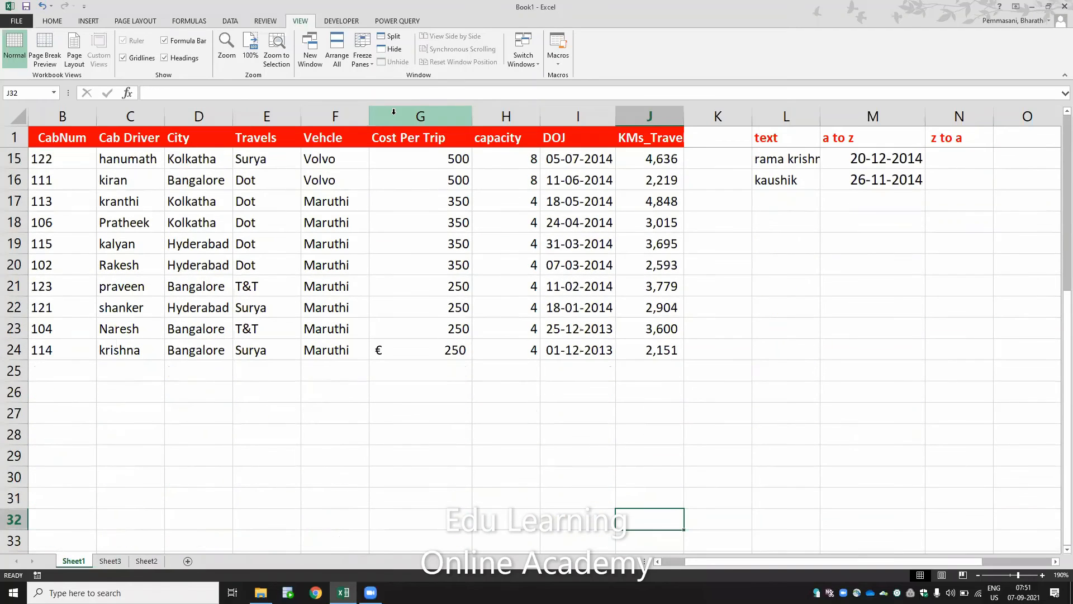
# Examine the cab table from the Project column down to row 40 to check the header row during scrolling
pyautogui.press('Up')
pyautogui.press('Up')
pyautogui.press('Up')
pyautogui.press('Up')
pyautogui.press('Up')
pyautogui.press('Up')
pyautogui.press('Up')
pyautogui.press('Up')
pyautogui.press('Up')
pyautogui.press('Up')
pyautogui.press('Up')
pyautogui.press('Up')
pyautogui.press('Up')
pyautogui.press('Up')
pyautogui.press('Up')
pyautogui.press('Up')
pyautogui.press('Up')
pyautogui.press('Up')
pyautogui.press('Left')
pyautogui.press('Left')
pyautogui.press('Left')
pyautogui.press('Left')
pyautogui.press('Left')
pyautogui.press('Left')
pyautogui.press('Left')
pyautogui.press('Left')
pyautogui.press('Left')
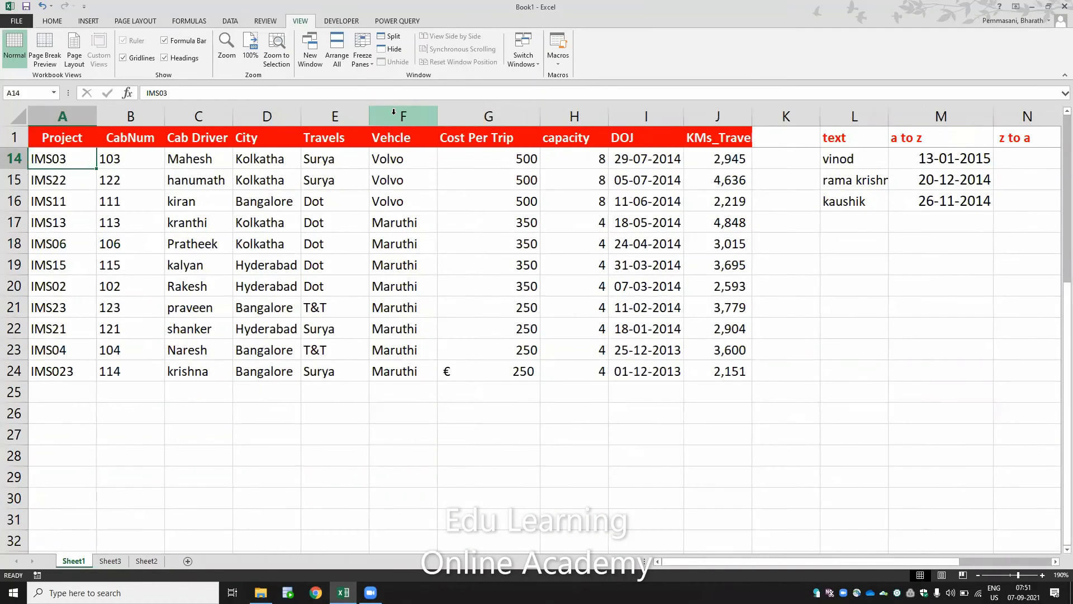
pyautogui.press('Right')
pyautogui.press('Down')
pyautogui.press('Down')
pyautogui.press('Down')
pyautogui.press('Down')
pyautogui.press('Down')
pyautogui.press('Down')
pyautogui.press('Down')
pyautogui.press('Down')
pyautogui.press('Down')
pyautogui.press('Down')
pyautogui.press('Down')
pyautogui.press('Down')
pyautogui.press('Down')
pyautogui.press('Down')
pyautogui.press('Down')
pyautogui.press('Down')
pyautogui.press('Down')
pyautogui.press('Down')
pyautogui.press('Down')
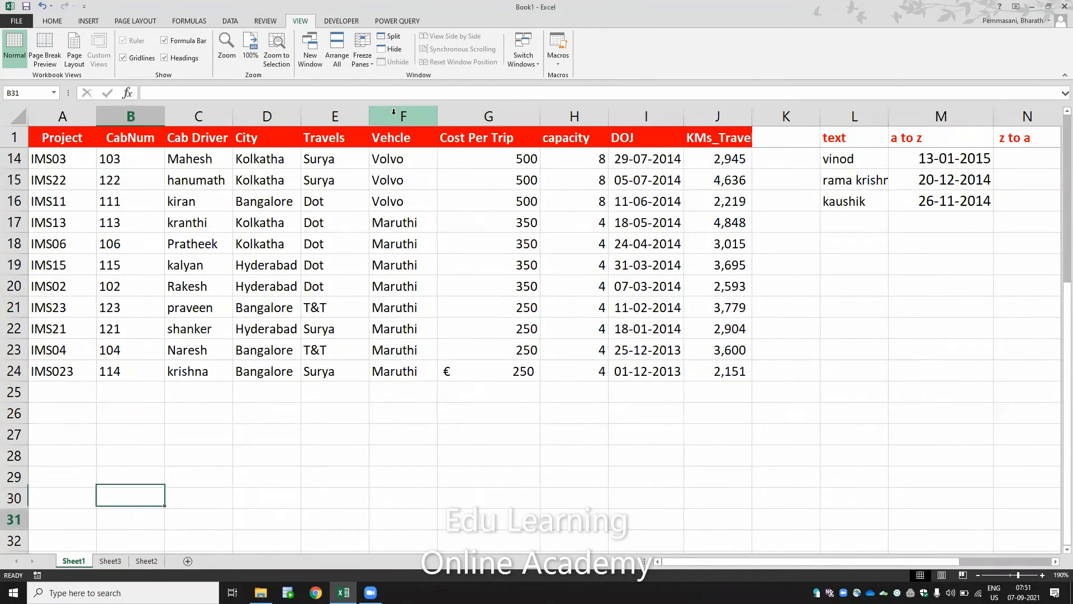
pyautogui.press('Down')
pyautogui.press('Down')
pyautogui.press('Down')
pyautogui.press('Down')
pyautogui.press('Down')
pyautogui.press('Down')
pyautogui.press('Down')
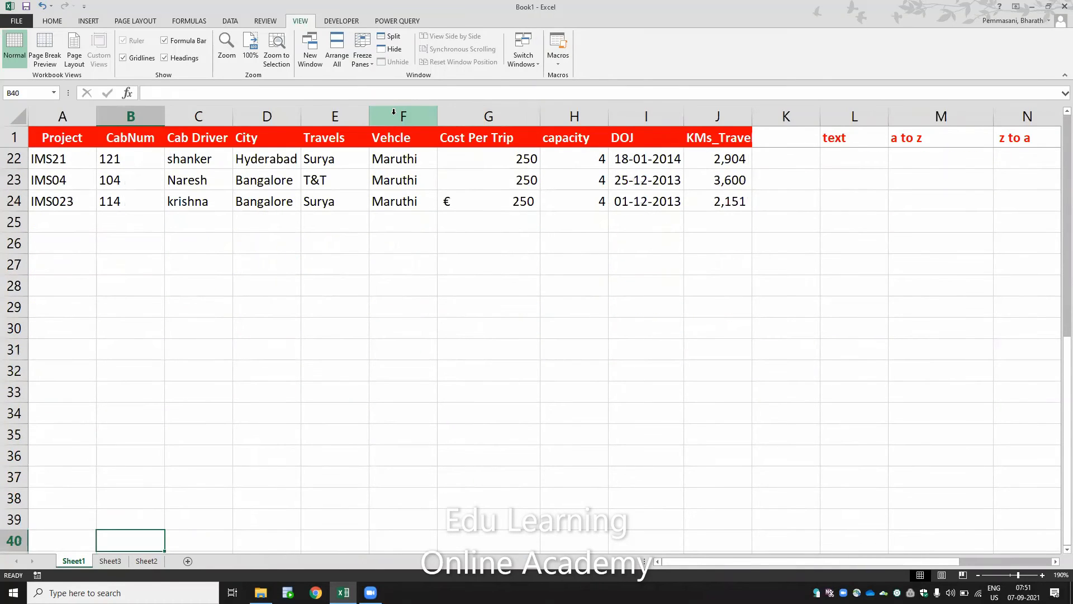
# Return to the first cab records and unfreeze the panes of Sheet1
pyautogui.hotkey('ctrl', 'Up')
pyautogui.hotkey('ctrl', 'Up')
pyautogui.press('Down')
pyautogui.press('Down')
pyautogui.press('Down')
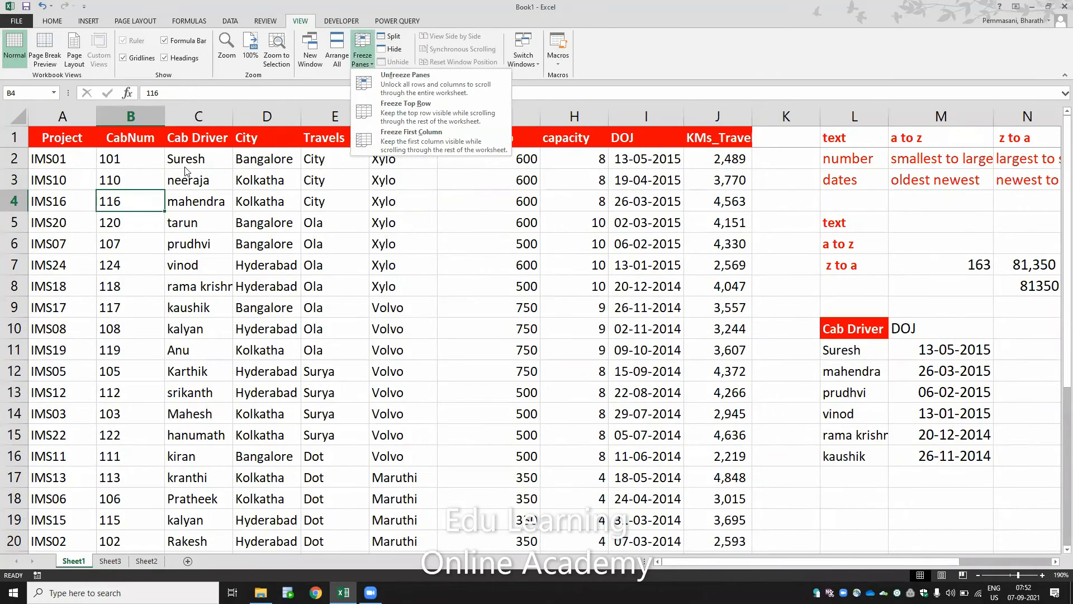
pyautogui.click(385, 87)
# Examine the cab records from row 10 down past the last one to check how the header row scrolls with unfrozen panes
pyautogui.click(287, 323)
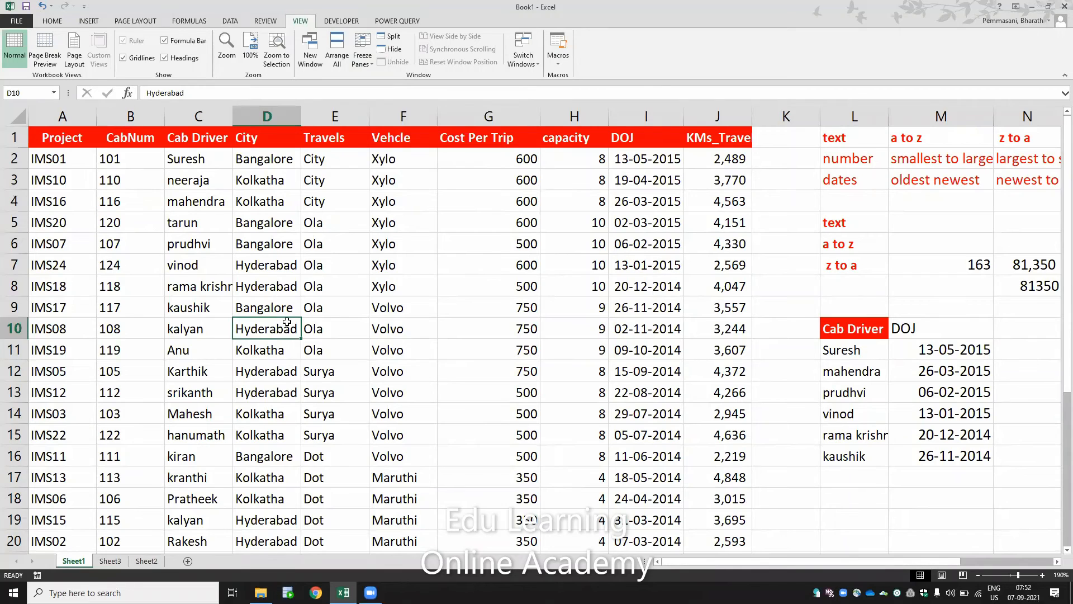
pyautogui.press('Down')
pyautogui.press('Down')
pyautogui.press('Down')
pyautogui.press('Down')
pyautogui.press('Down')
pyautogui.press('Down')
pyautogui.press('Down')
pyautogui.press('Down')
pyautogui.press('Down')
pyautogui.press('Down')
pyautogui.press('Down')
pyautogui.press('Down')
pyautogui.press('Down')
pyautogui.press('Down')
pyautogui.press('Down')
pyautogui.press('Down')
pyautogui.press('Down')
pyautogui.press('Down')
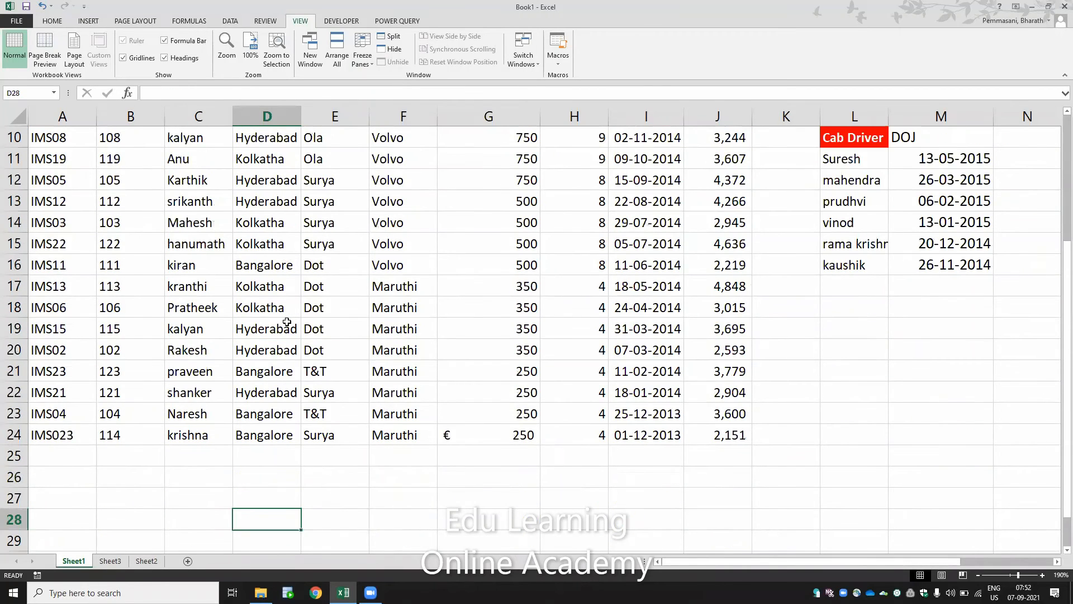
# Split the Sheet1 window at the City header in cell D1
pyautogui.press('Up')
pyautogui.press('Up')
pyautogui.press('Up')
pyautogui.press('Up')
pyautogui.press('Up')
pyautogui.press('Up')
pyautogui.press('Up')
pyautogui.press('Up')
pyautogui.press('Up')
pyautogui.press('Up')
pyautogui.press('Up')
pyautogui.press('Up')
pyautogui.press('Up')
pyautogui.press('Up')
pyautogui.press('Up')
pyautogui.press('Up')
pyautogui.press('Up')
pyautogui.press('Up')
pyautogui.press('Up')
pyautogui.press('Up')
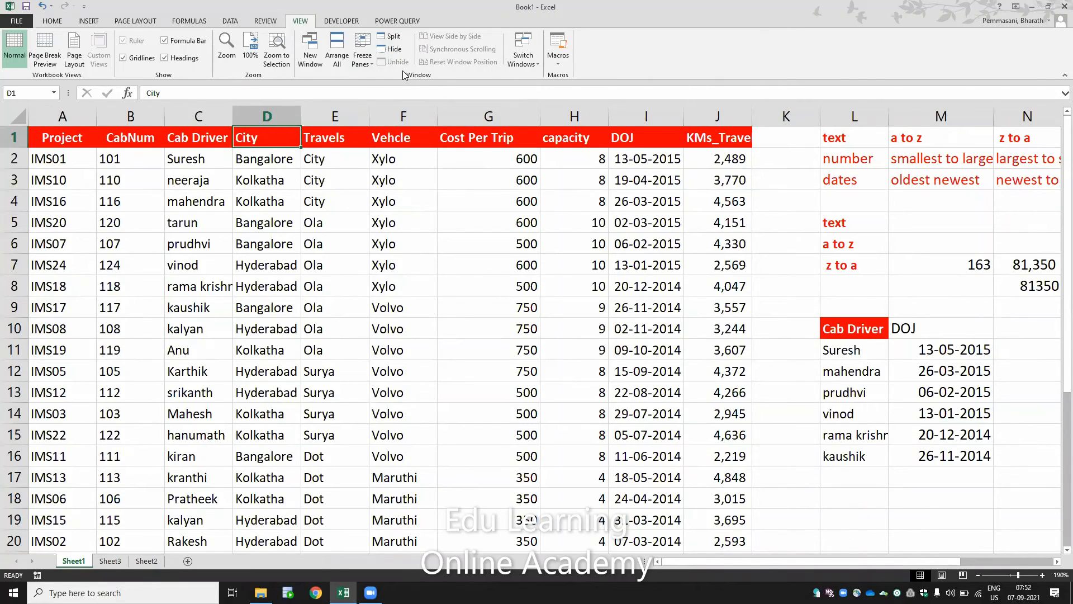
pyautogui.click(394, 37)
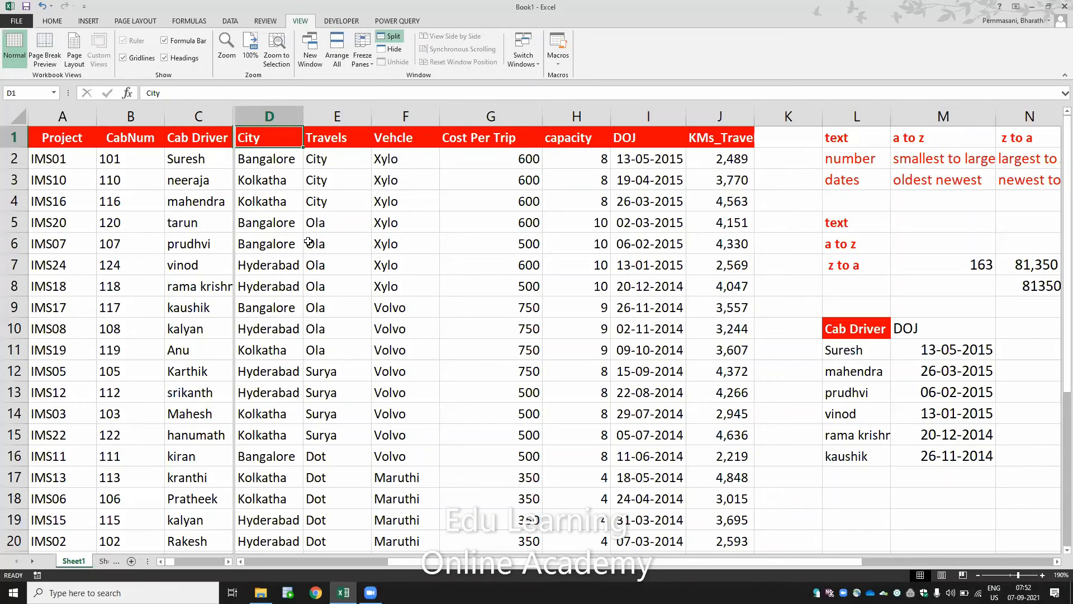
# Examine the columns from City out to column U and back to the start to check how the split panes scroll
pyautogui.press('Right')
pyautogui.press('Right')
pyautogui.press('Right')
pyautogui.press('Right')
pyautogui.press('Right')
pyautogui.press('Right')
pyautogui.press('Right')
pyautogui.press('Right')
pyautogui.press('Right')
pyautogui.press('Right')
pyautogui.press('Right')
pyautogui.press('Right')
pyautogui.press('Right')
pyautogui.press('Right')
pyautogui.press('Right')
pyautogui.press('Right')
pyautogui.press('Right')
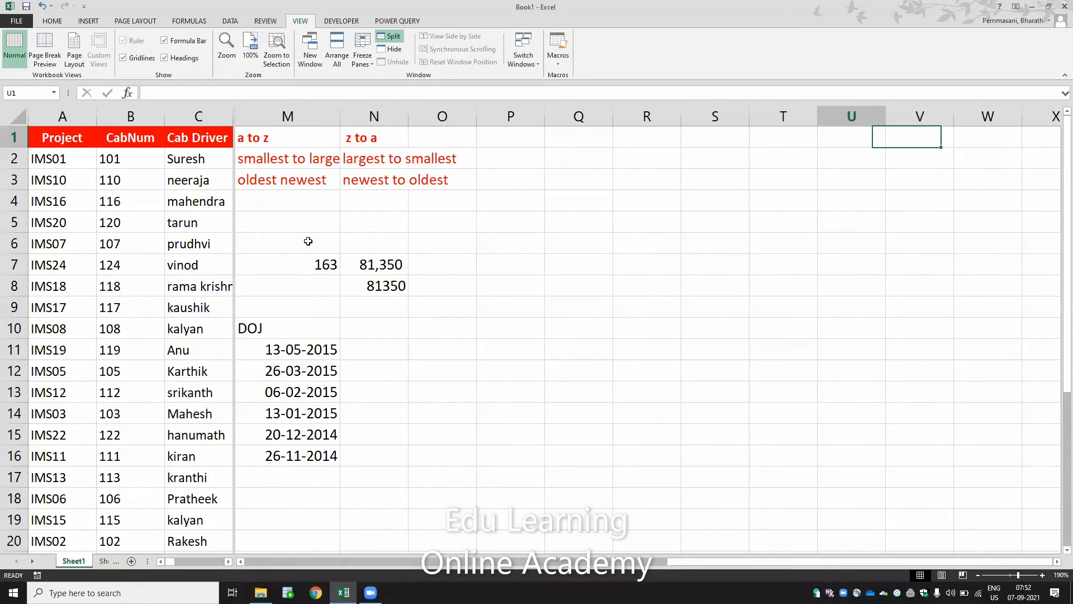
pyautogui.hotkey('ctrl', 'Home')
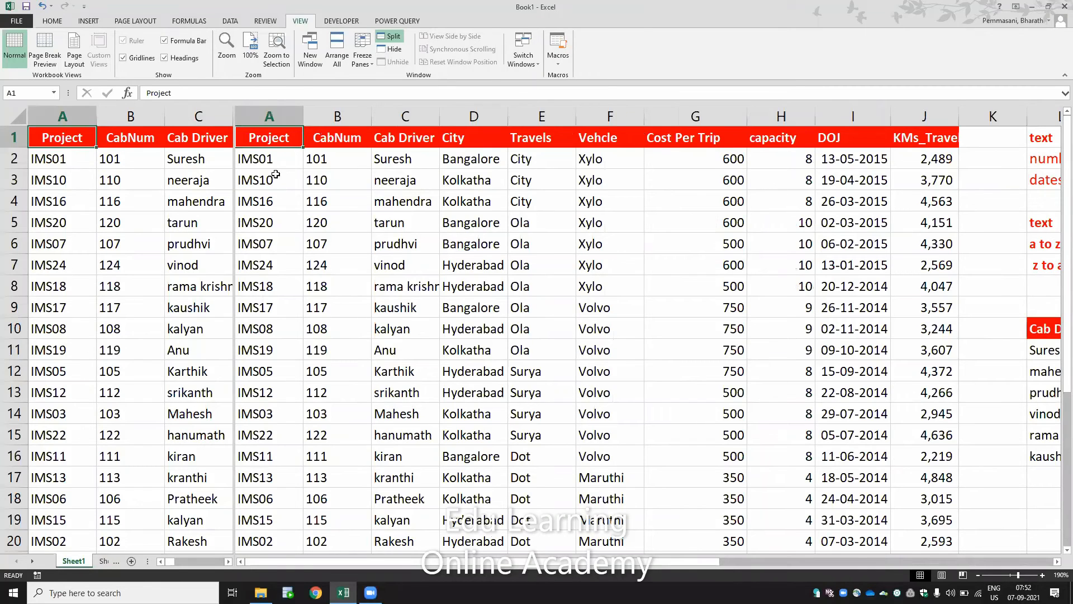
# Set the CabNum of project IMS01 to 102 in the second pane
pyautogui.click(310, 158)
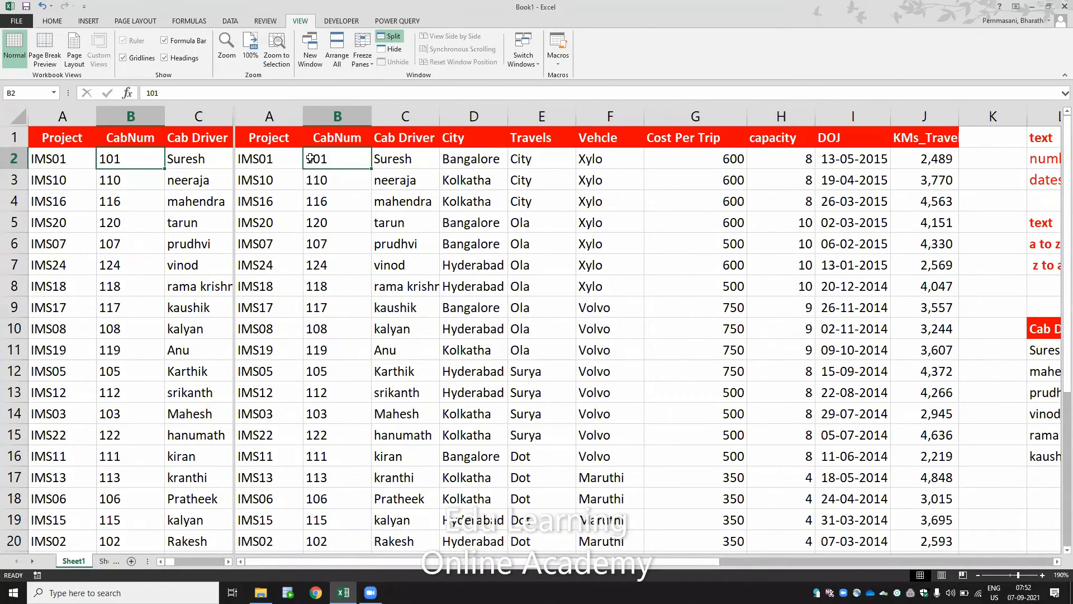
pyautogui.write('102')
pyautogui.press('Return')
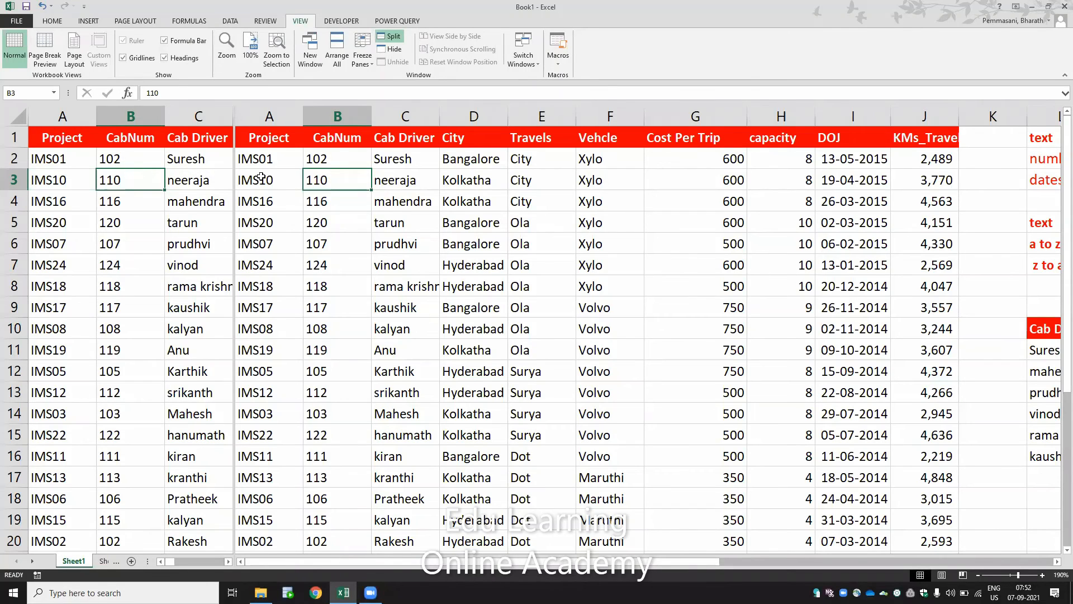
# Examine row 3 out to column W and back to Cost Per Trip to compare the scrolling pane with the stationary one
pyautogui.press('Right')
pyautogui.press('Right')
pyautogui.press('Right')
pyautogui.press('Right')
pyautogui.press('Right')
pyautogui.press('Right')
pyautogui.press('Right')
pyautogui.press('Right')
pyautogui.press('Right')
pyautogui.press('Right')
pyautogui.press('Right')
pyautogui.press('Right')
pyautogui.press('Right')
pyautogui.press('Right')
pyautogui.press('Right')
pyautogui.press('Right')
pyautogui.press('Right')
pyautogui.press('Right')
pyautogui.press('Right')
pyautogui.press('Right')
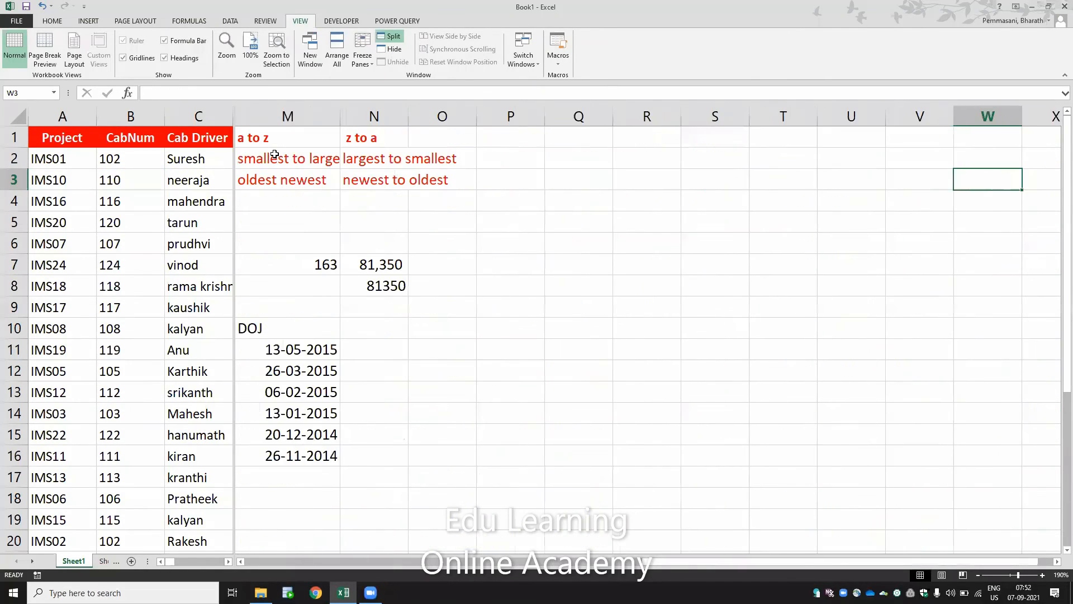
pyautogui.press('Left')
pyautogui.press('Left')
pyautogui.press('Left')
pyautogui.press('Left')
pyautogui.press('Left')
pyautogui.press('Left')
pyautogui.press('Left')
pyautogui.press('Left')
pyautogui.press('Left')
pyautogui.press('Left')
pyautogui.press('Left')
pyautogui.press('Left')
pyautogui.press('Left')
pyautogui.press('Left')
pyautogui.press('Left')
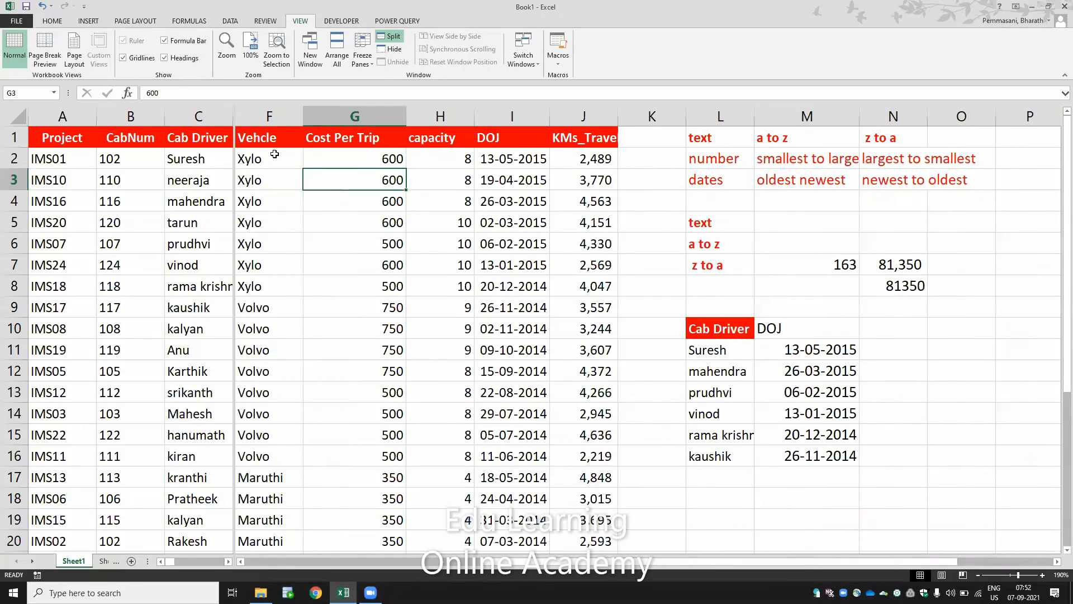
# Move to the KMs_Travel value in row 3 and remove the window split
pyautogui.press('Right')
pyautogui.press('Right')
pyautogui.press('Right')
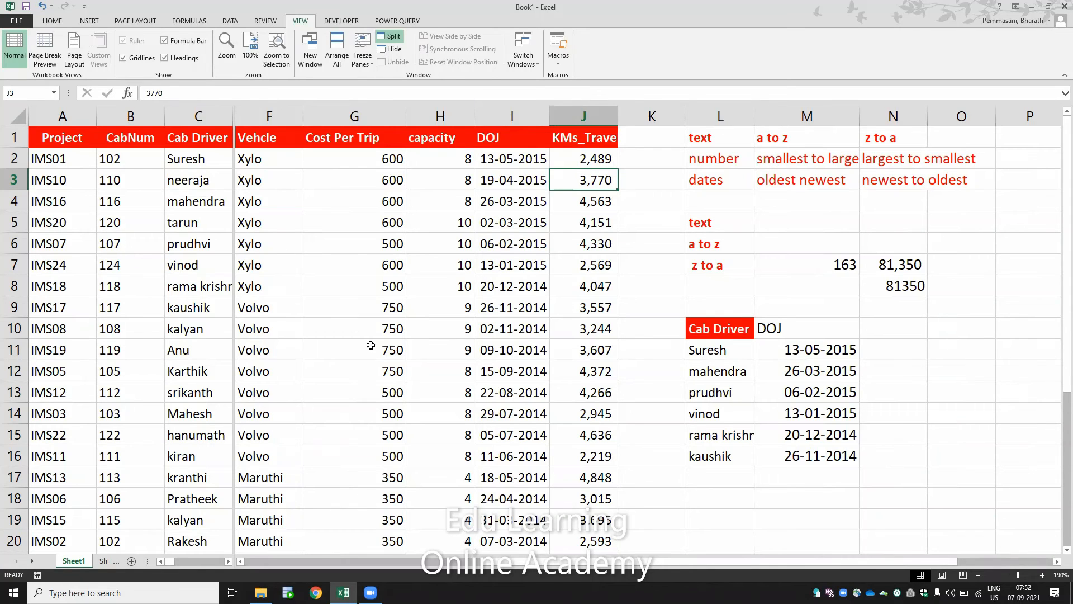
pyautogui.click(394, 36)
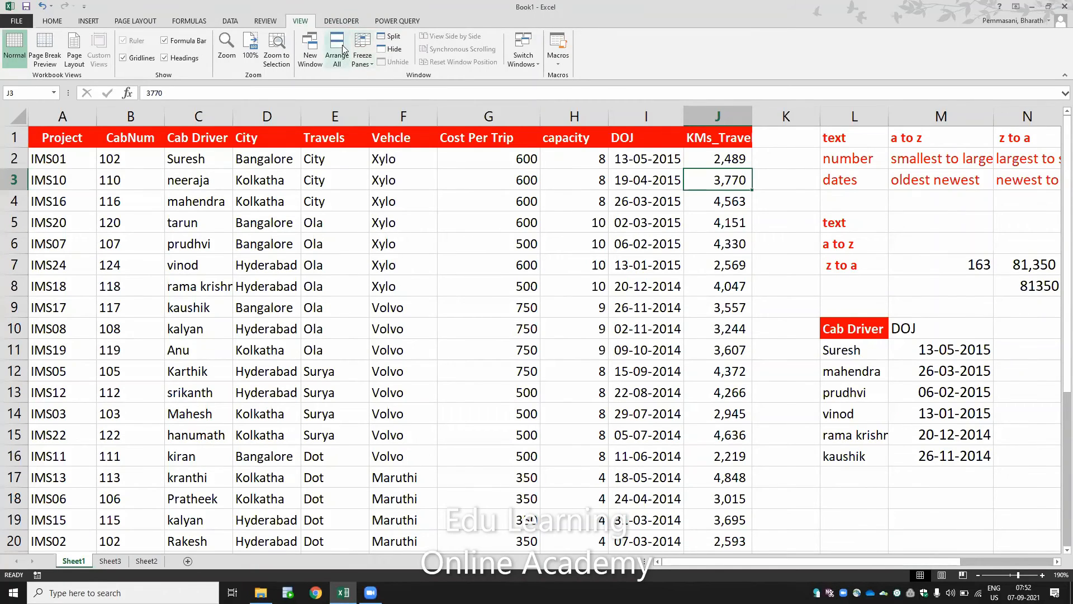
pyautogui.click(345, 21)
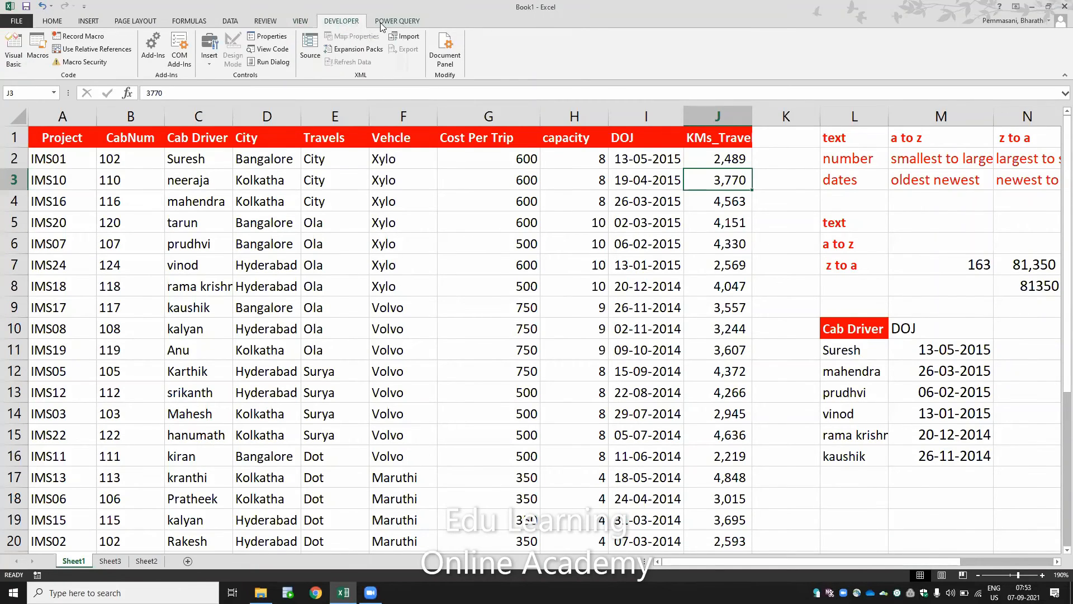
pyautogui.click(379, 22)
pyautogui.click(337, 24)
pyautogui.click(307, 22)
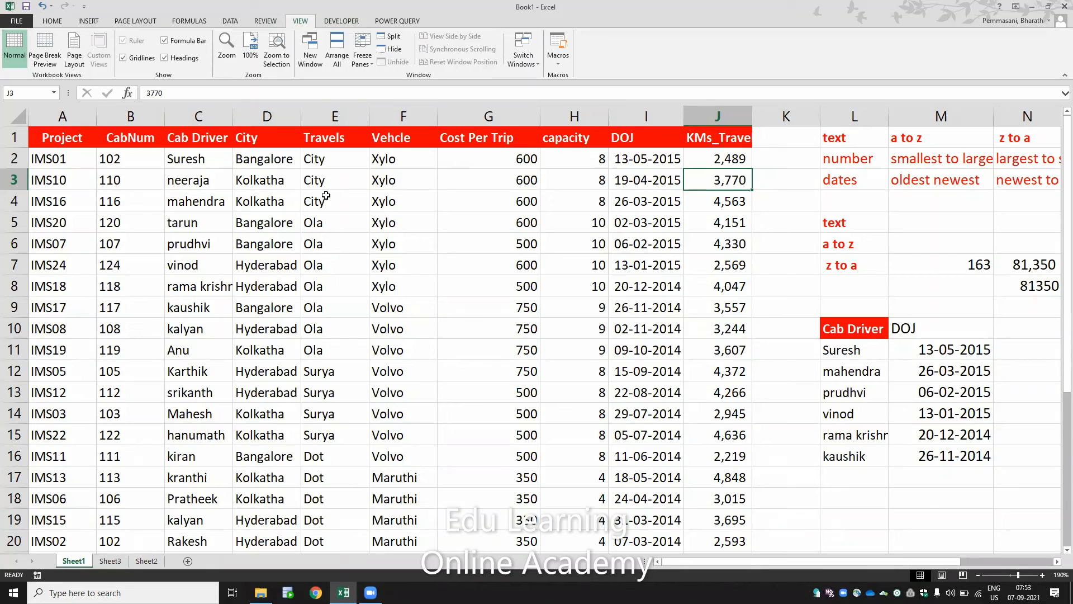
pyautogui.click(43, 23)
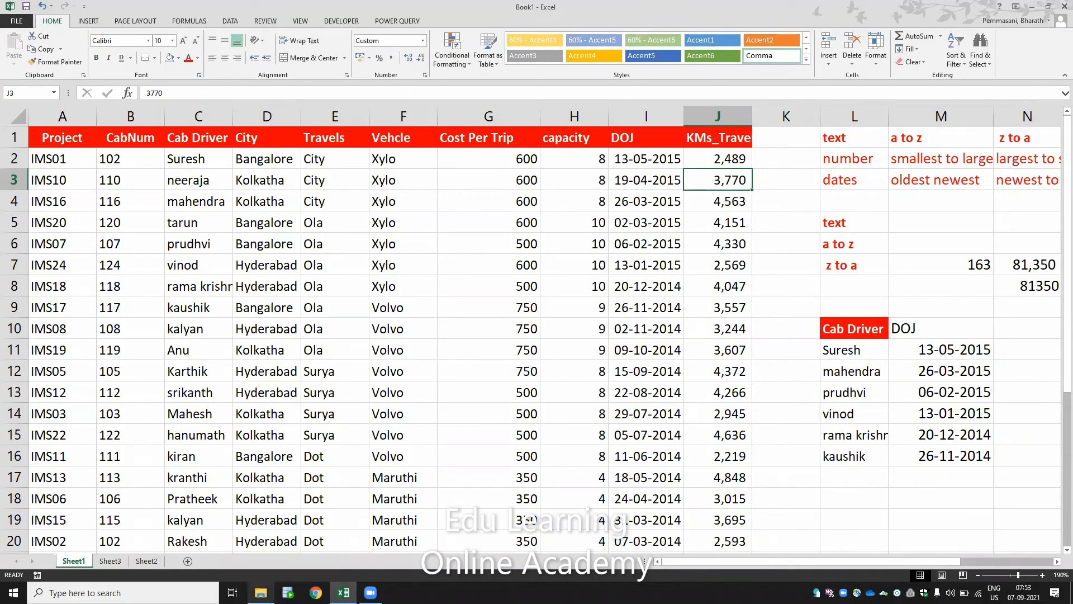
# Switch to File Explorer and look over the practice workbooks in the Class13 final Practice assignments folder, from team lease exam.xlsx to 1.xlsx
pyautogui.click(261, 592)
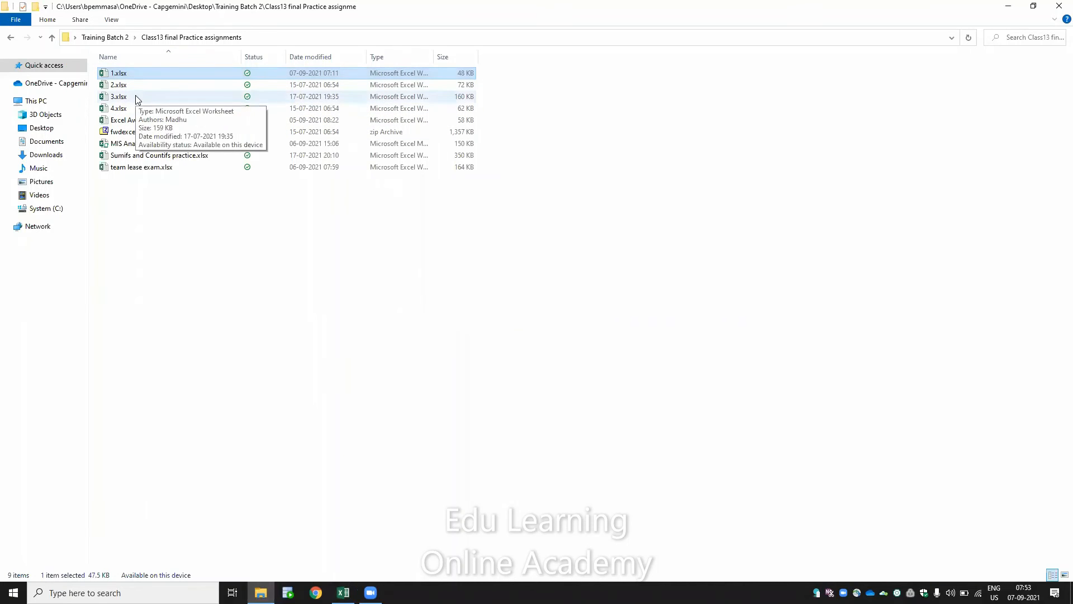
pyautogui.click(157, 167)
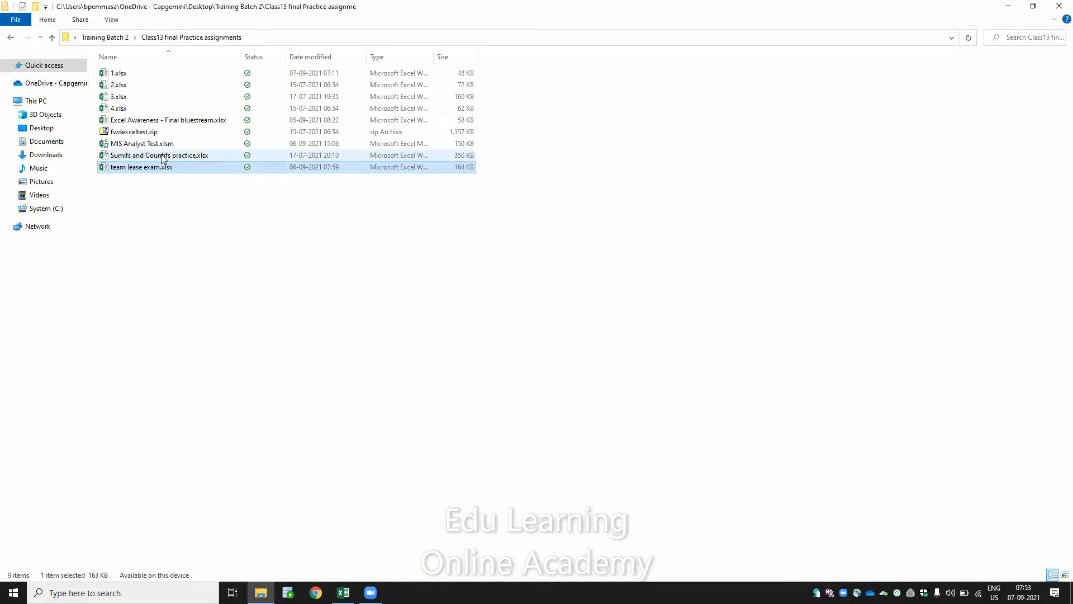
pyautogui.click(163, 158)
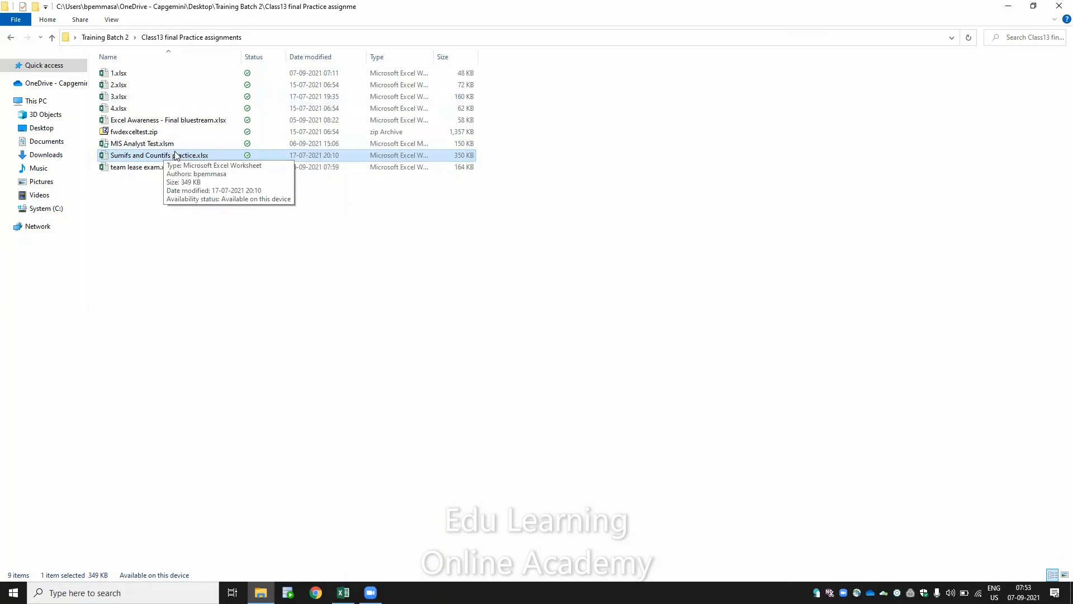
pyautogui.doubleClick(136, 77)
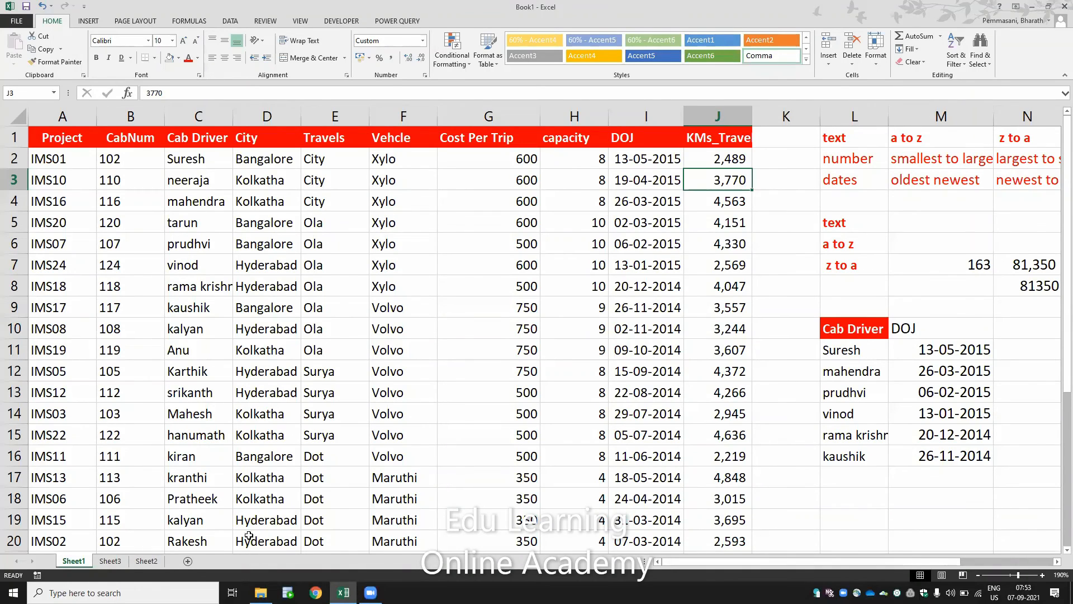
# Look over the city list on Sheet3 and the cab data table on Sheet2, and return to Sheet1
pyautogui.click(110, 561)
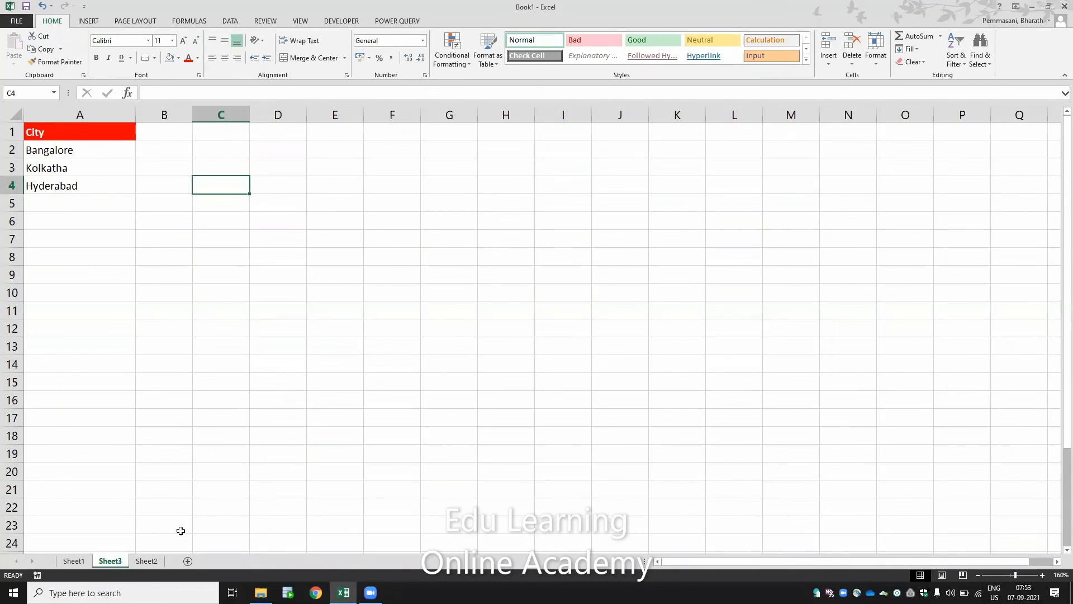
pyautogui.click(148, 562)
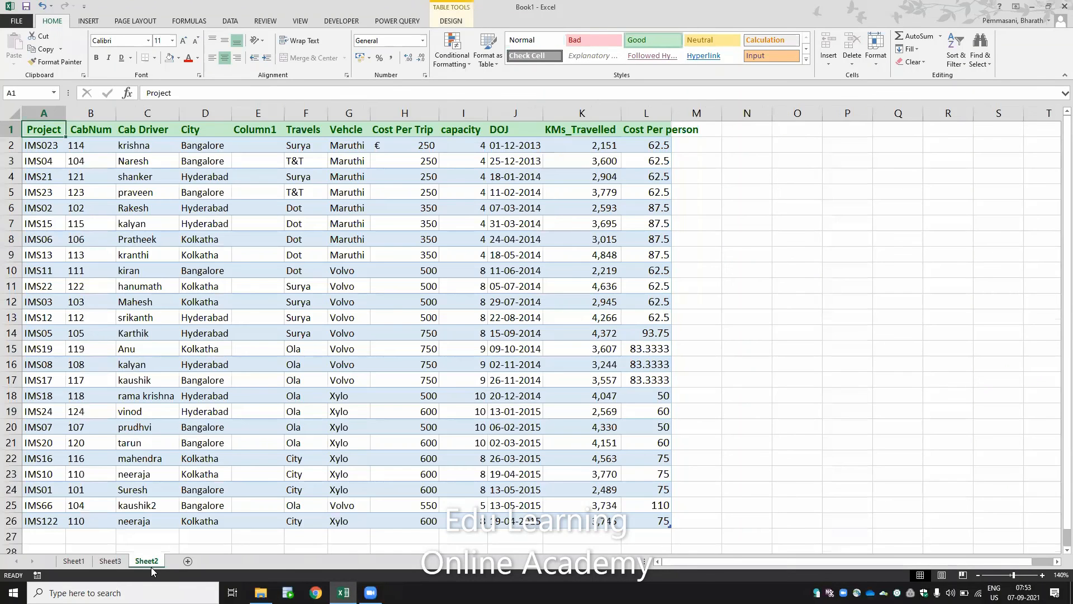
pyautogui.hotkey('ctrl', 'pageup')
pyautogui.hotkey('ctrl', 'pageup')
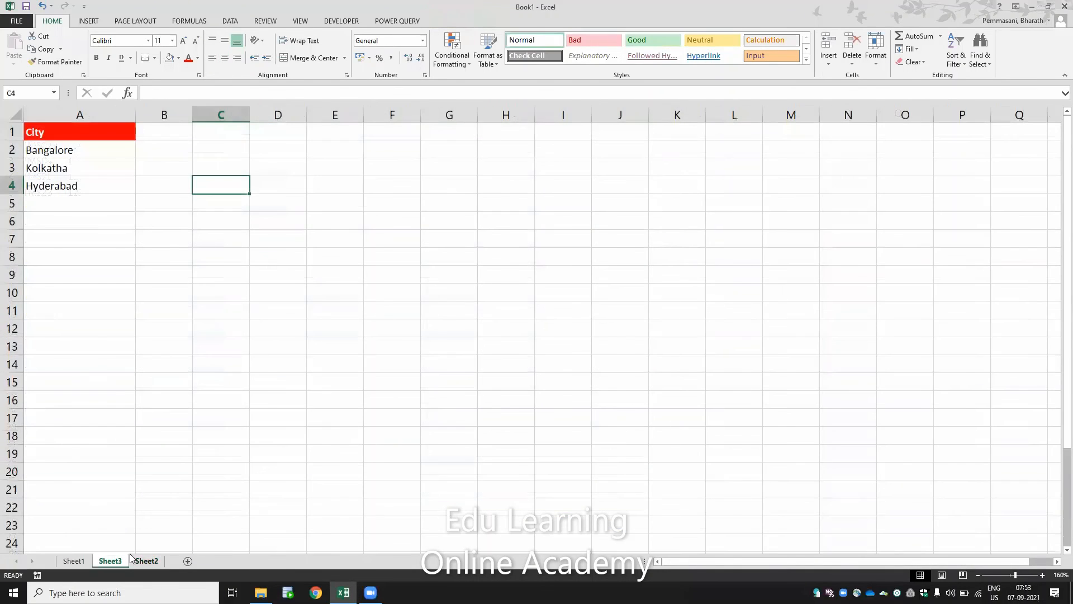
# Point out the bluestream, Sumifs and Countifs practice and team lease exam workbooks in File Explorer, and switch back to Excel
pyautogui.hotkey('alt', 'Tab')
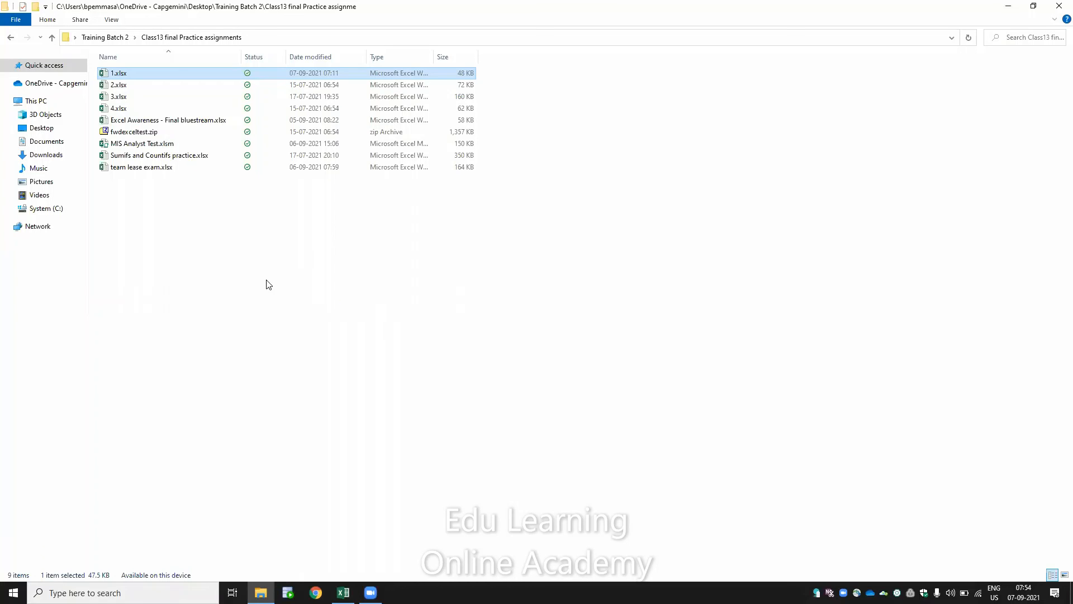
pyautogui.click(193, 123)
pyautogui.click(193, 156)
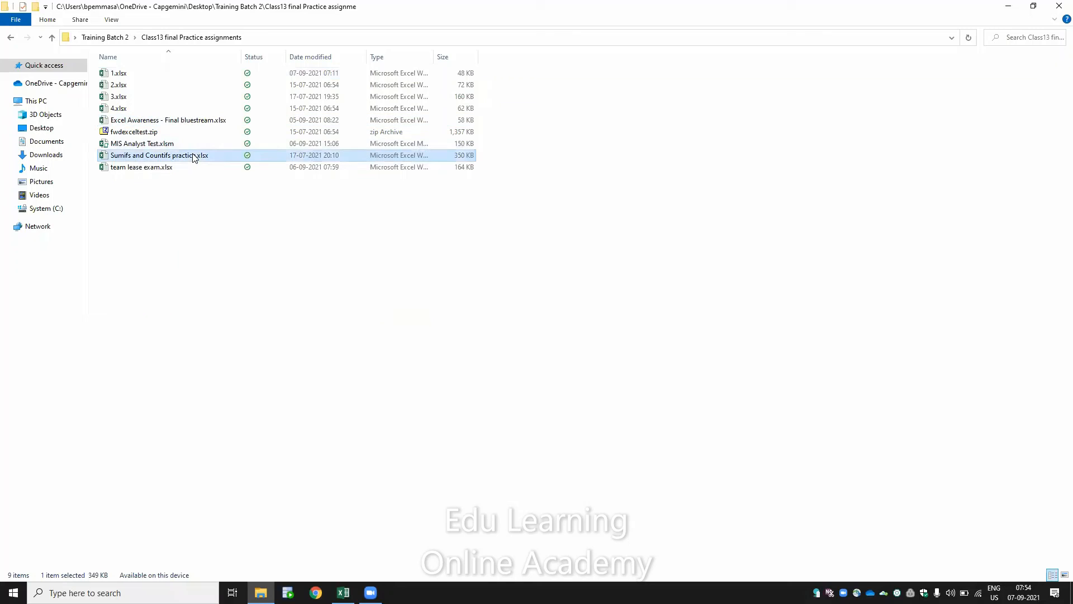
pyautogui.click(190, 168)
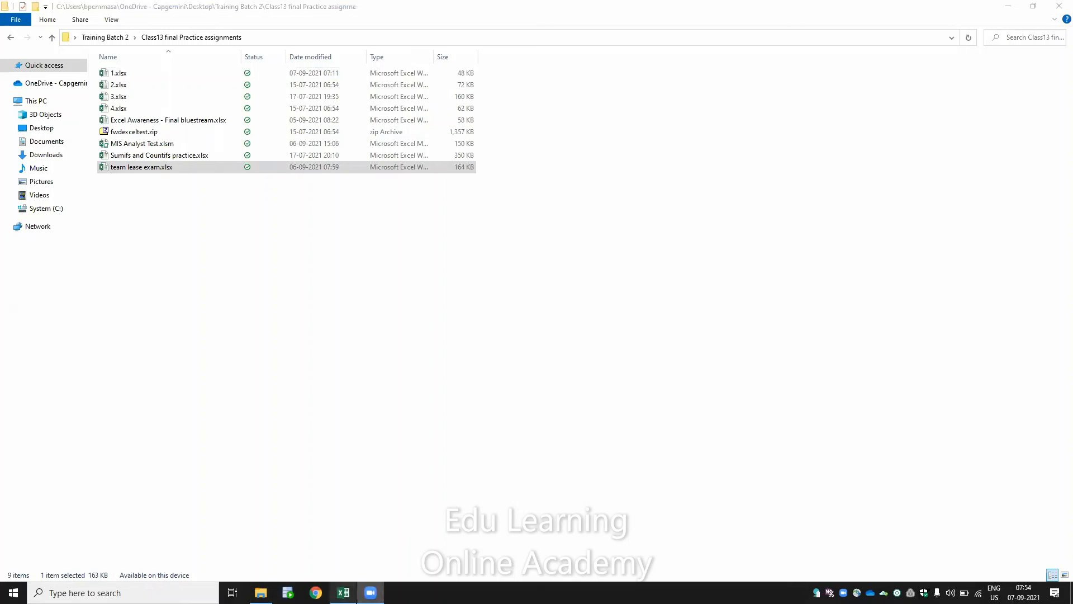
pyautogui.click(343, 592)
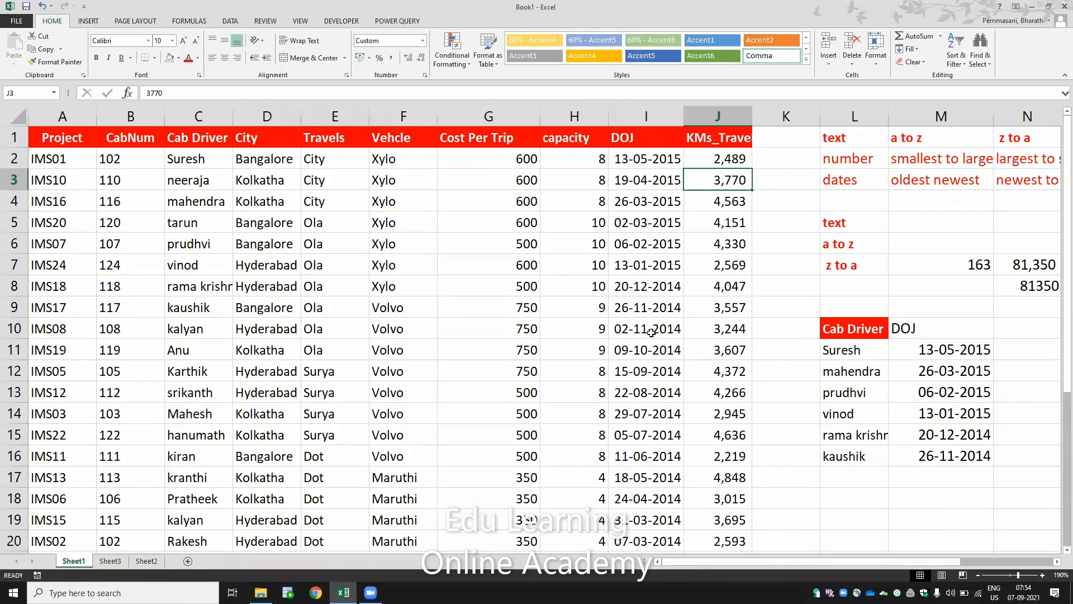